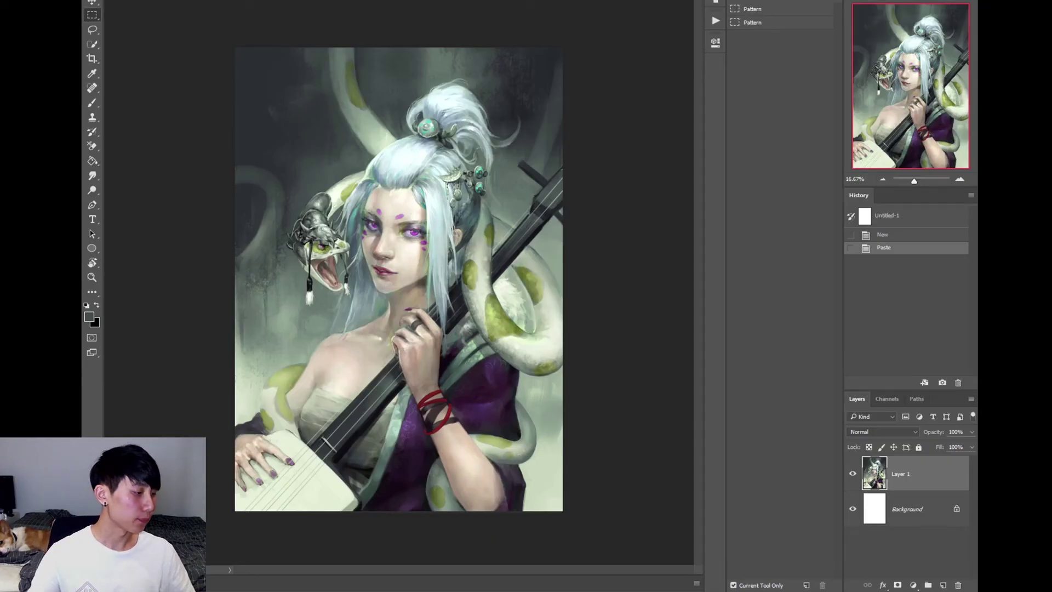
- Switch to the Brush tool and bring up the Filter menu to reach Liquify
{"action": "key", "text": "b"}
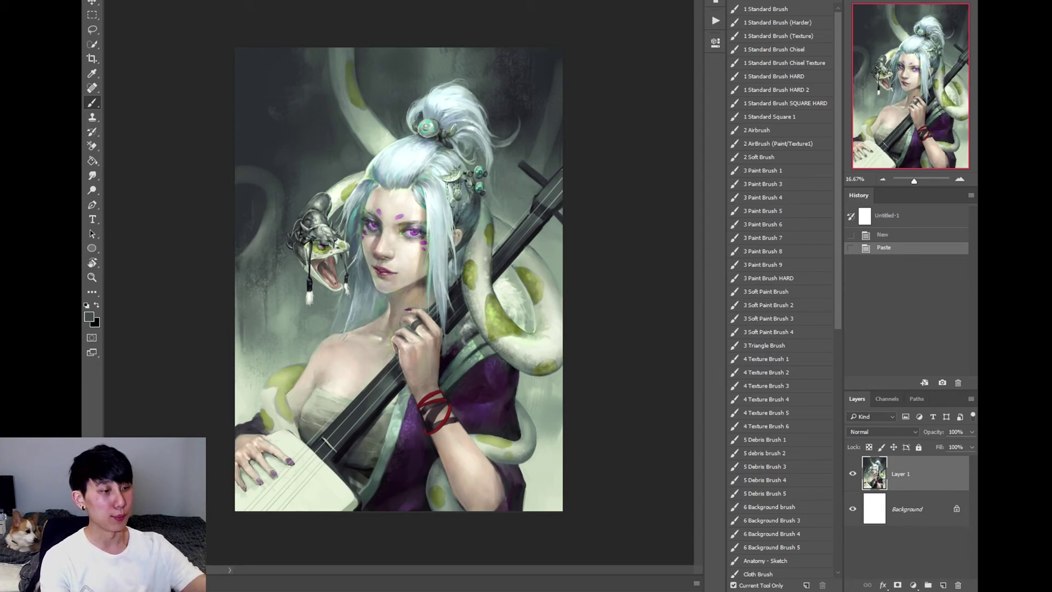
{"action": "left_click", "coordinate": [262, 1]}
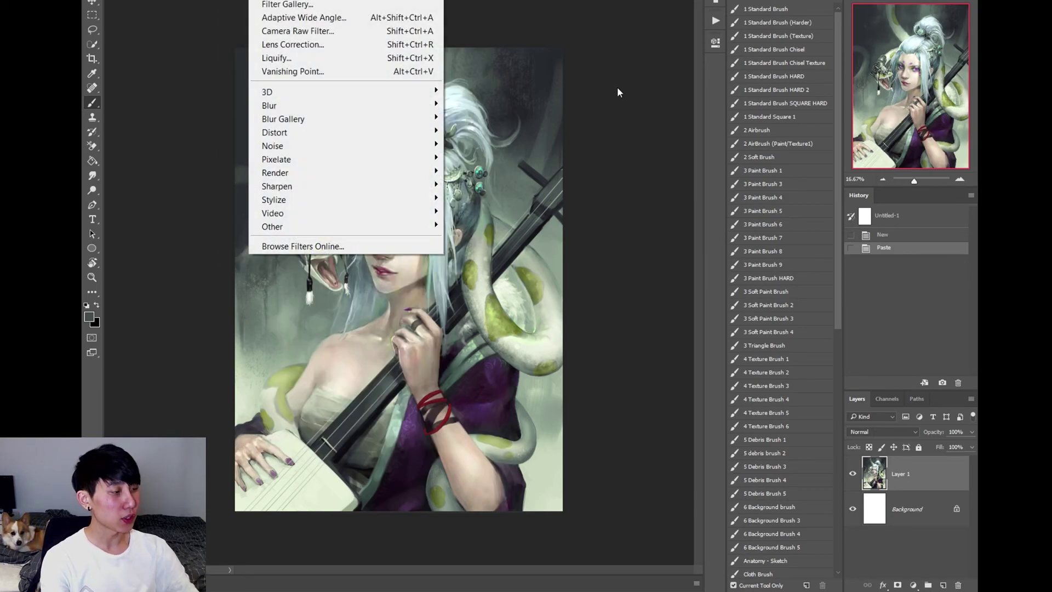
{"action": "left_click", "coordinate": [617, 92]}
{"action": "left_click", "coordinate": [610, 185]}
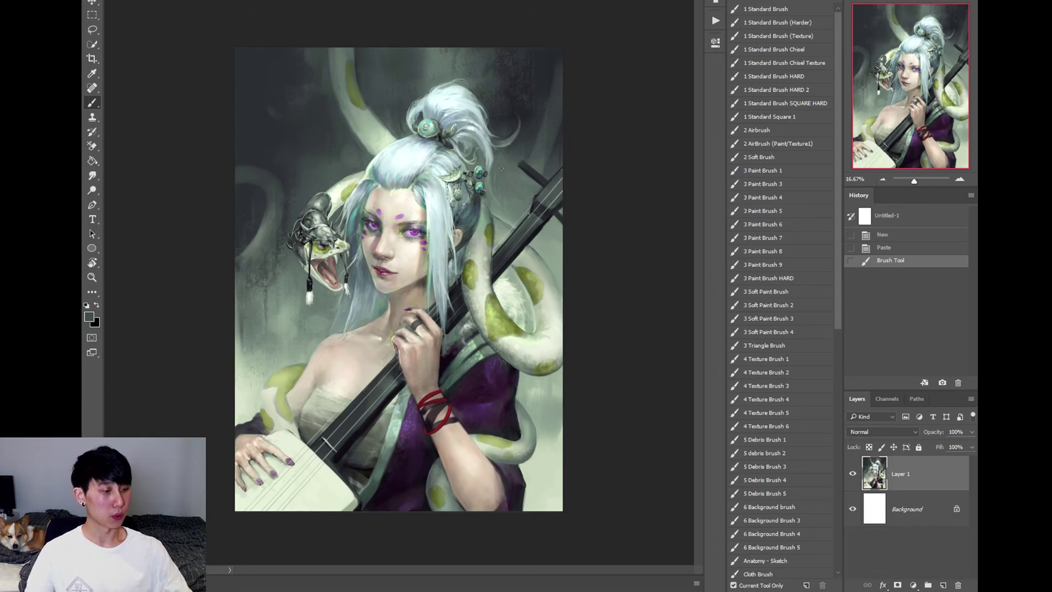
{"action": "key", "text": "alt+t"}
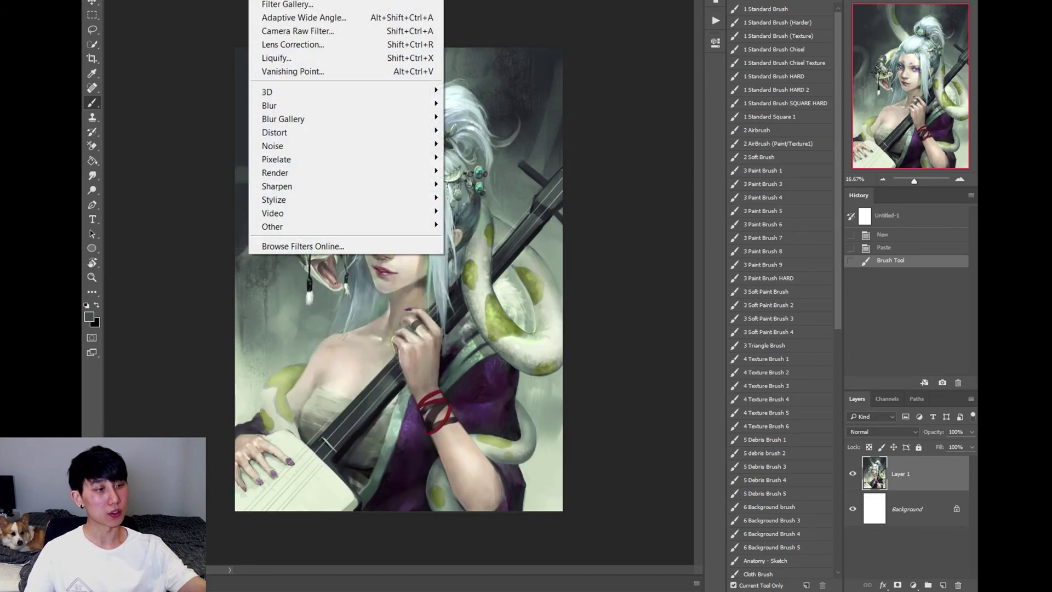
- In Liquify, enlarge the Forward Warp brush to 1000 and reshape the shoulder, undoing a face push
{"action": "left_click", "coordinate": [278, 58]}
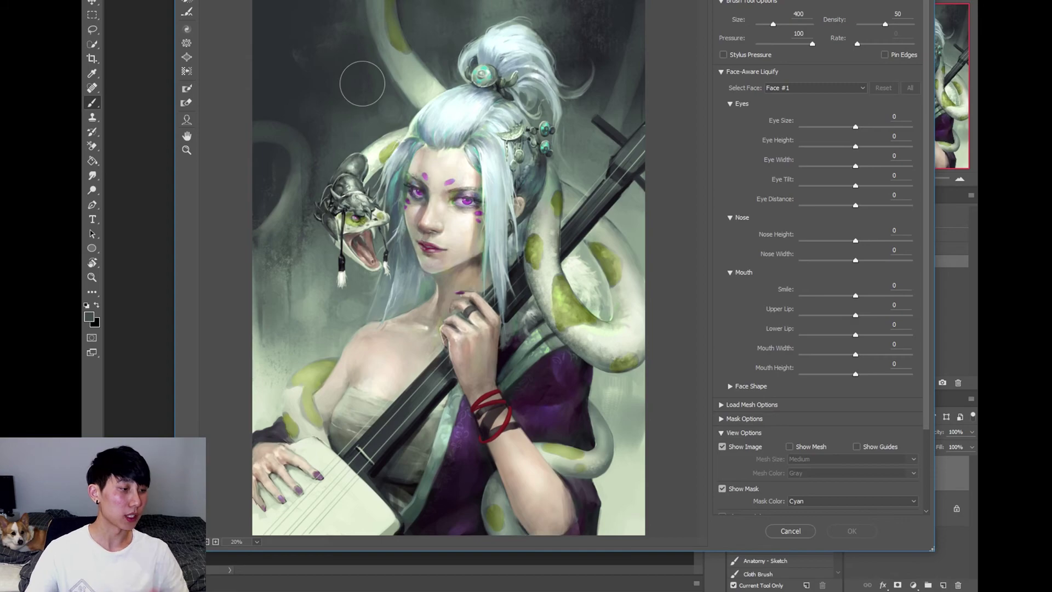
{"action": "key", "text": "bracketright"}
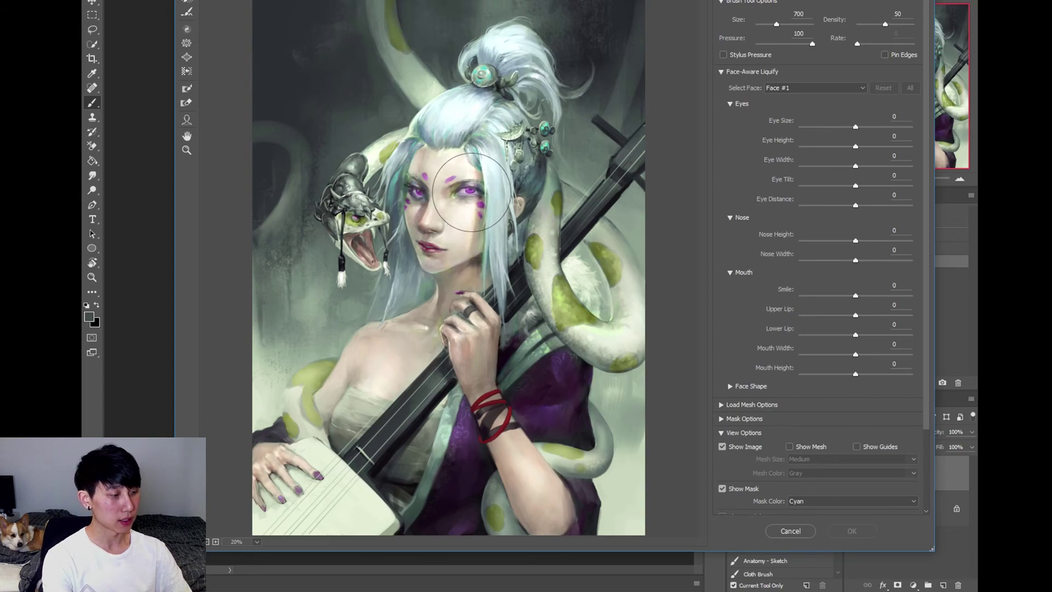
{"action": "key", "text": "alt"}
{"action": "left_click_drag", "start_coordinate": [433, 223], "coordinate": [424, 240]}
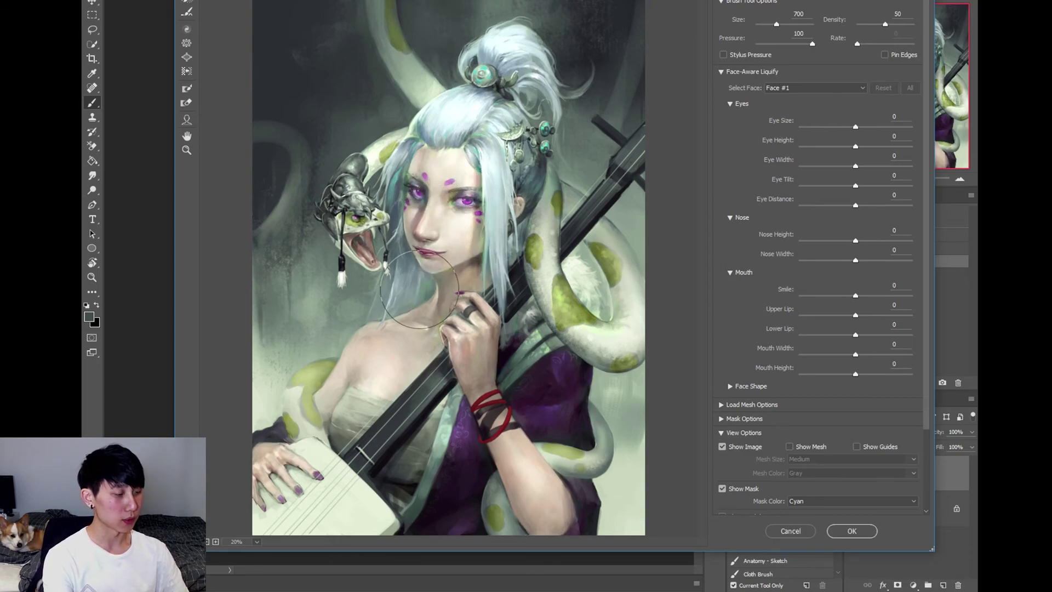
{"action": "key", "text": "ctrl+alt+z"}
{"action": "key", "text": "bracketright"}
{"action": "key", "text": "bracketright"}
{"action": "key", "text": "bracketright"}
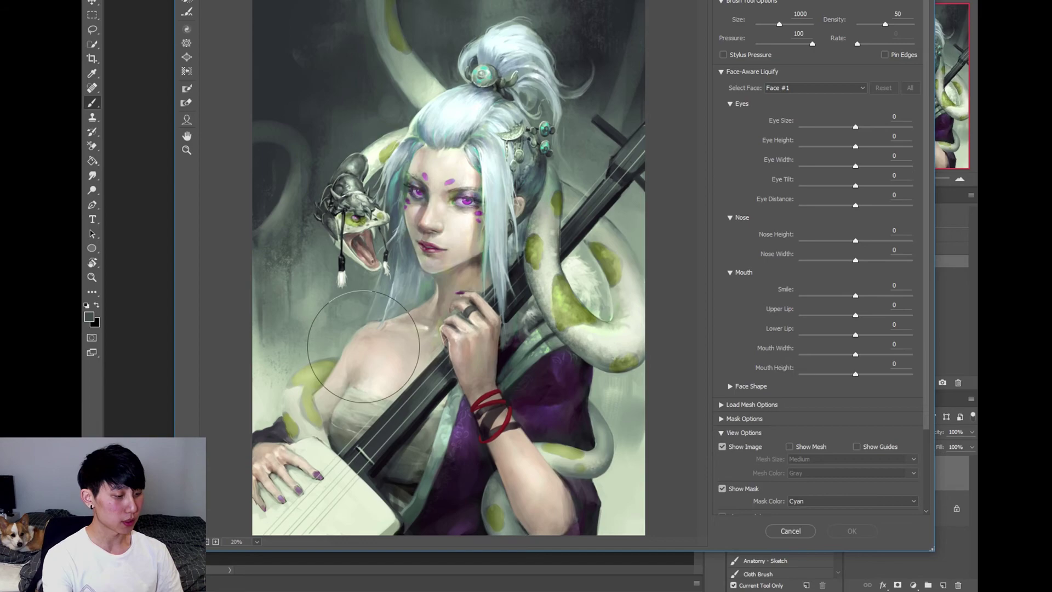
{"action": "left_click_drag", "start_coordinate": [365, 347], "coordinate": [362, 359]}
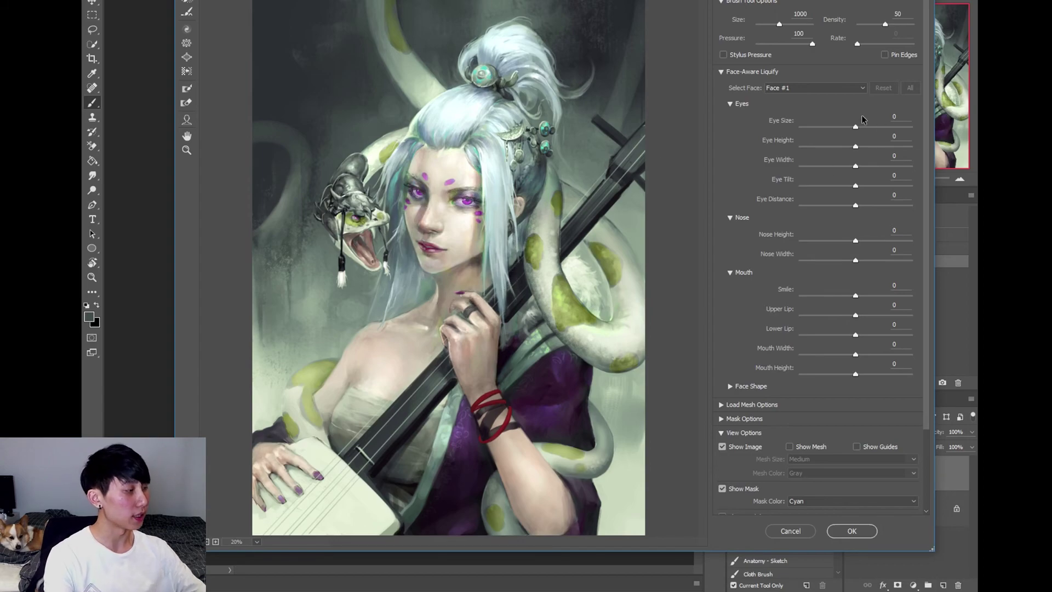
- Set the Face-Aware Eye Size and Eye Height sliders to -4 and Smile to -10
{"action": "left_click_drag", "start_coordinate": [856, 126], "coordinate": [873, 126]}
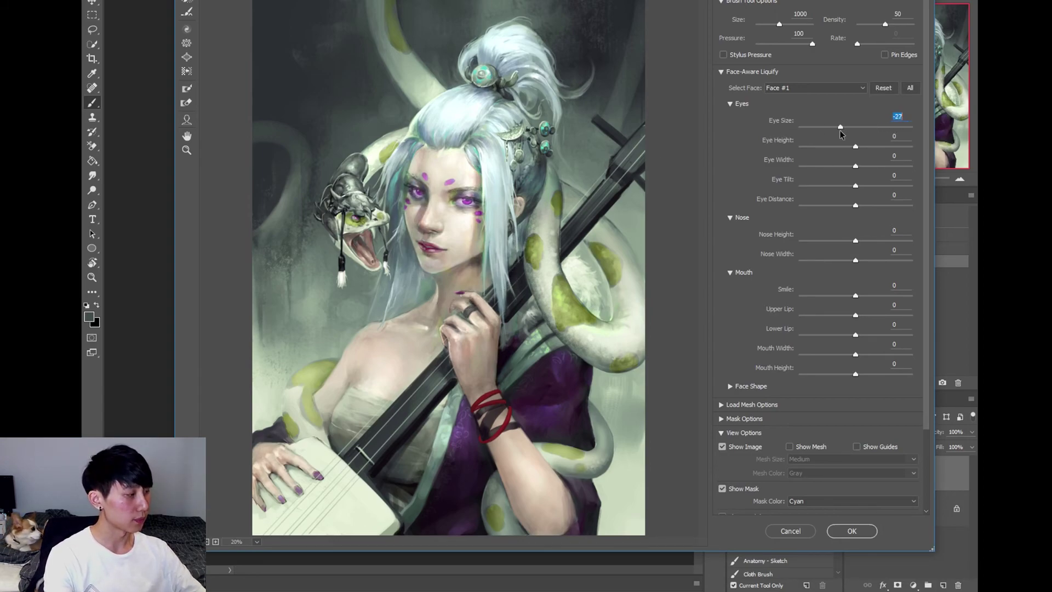
{"action": "left_click_drag", "start_coordinate": [841, 133], "coordinate": [894, 151]}
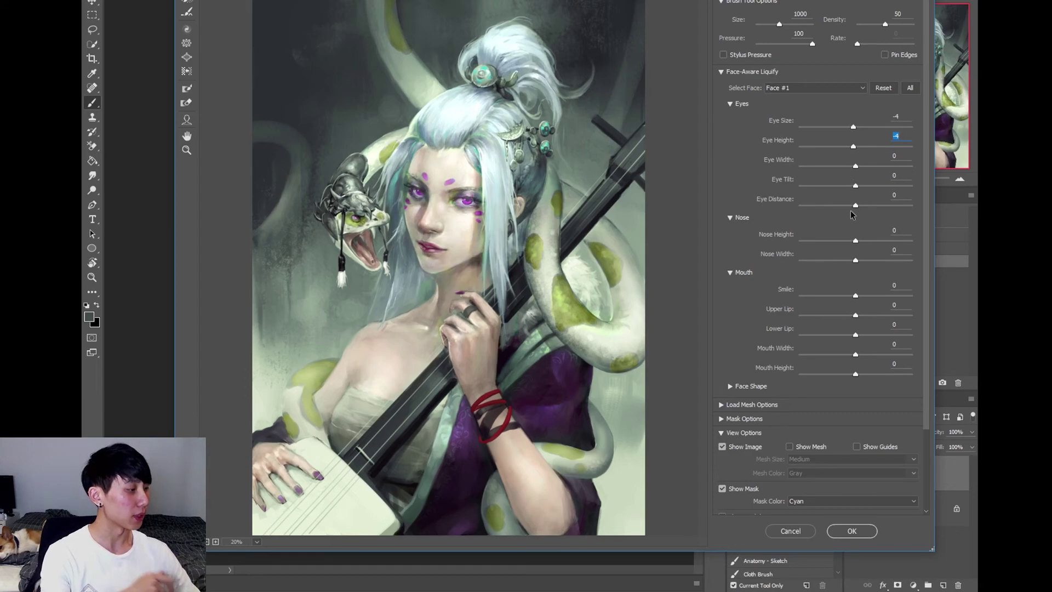
{"action": "left_click_drag", "start_coordinate": [925, 196], "coordinate": [923, 232]}
{"action": "left_click_drag", "start_coordinate": [856, 246], "coordinate": [864, 250]}
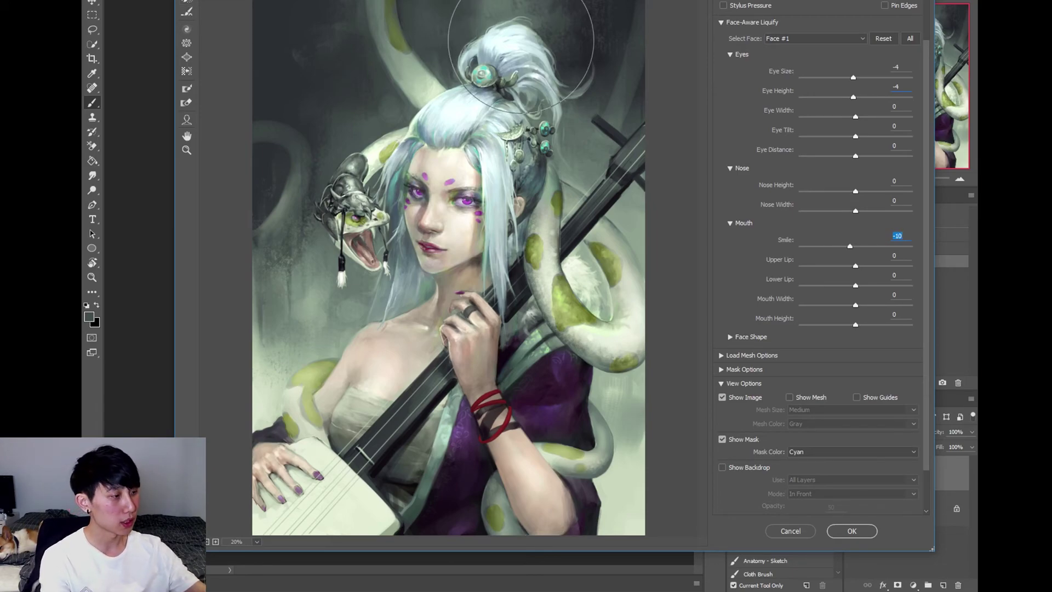
- Push the hair bun strands up-right and warp the hair and lute neck at the right edge
{"action": "mouse_move", "coordinate": [521, 39]}
{"action": "left_mouse_down"}
{"action": "mouse_move", "coordinate": [515, 47]}
{"action": "mouse_move", "coordinate": [553, 77]}
{"action": "mouse_move", "coordinate": [562, 134]}
{"action": "left_mouse_up"}
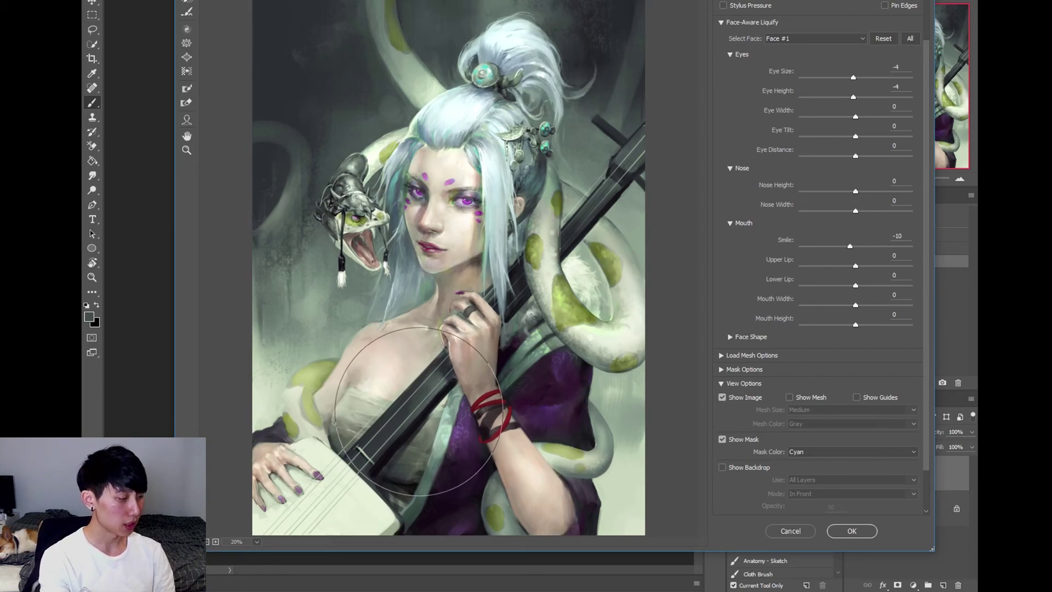
{"action": "key", "text": "bracketright"}
{"action": "key", "text": "bracketright"}
{"action": "key", "text": "bracketright"}
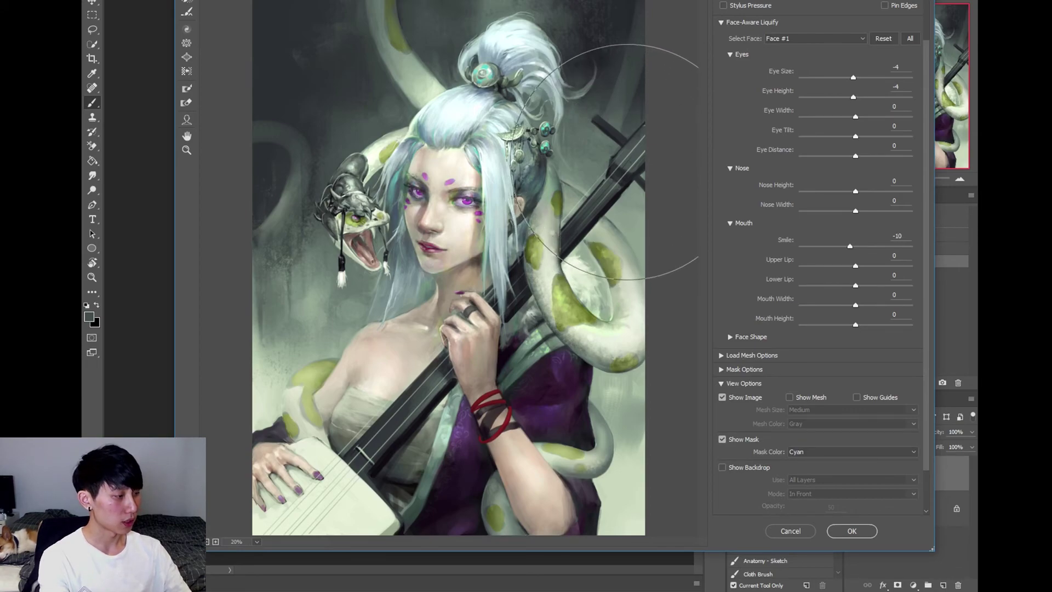
{"action": "left_click_drag", "start_coordinate": [631, 162], "coordinate": [630, 160]}
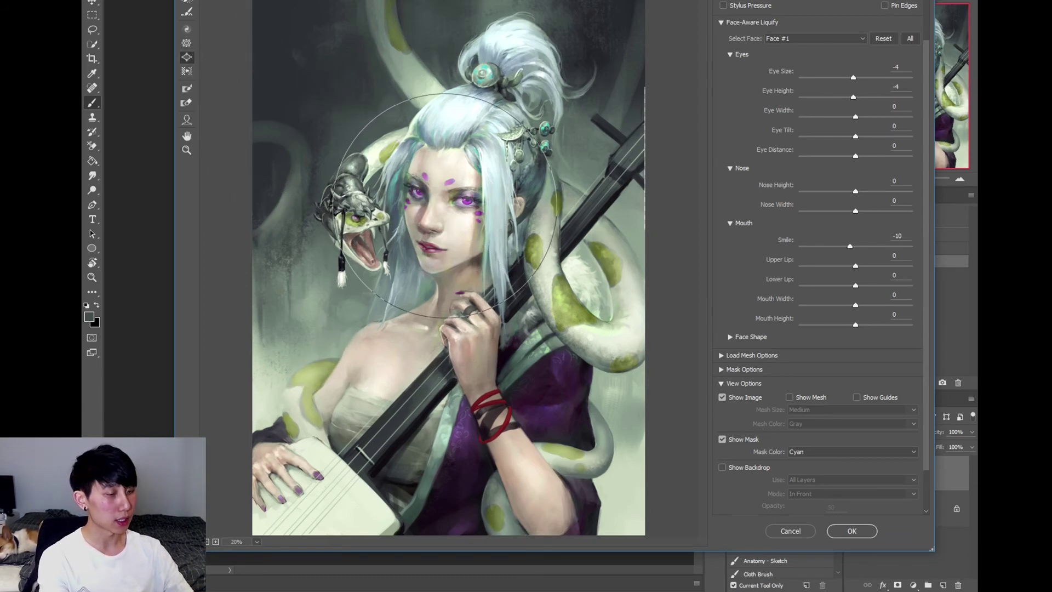
- Enlarge the brush, try a subtle warp on the face and snake jaw, then undo it
{"action": "key", "text": "bracketright"}
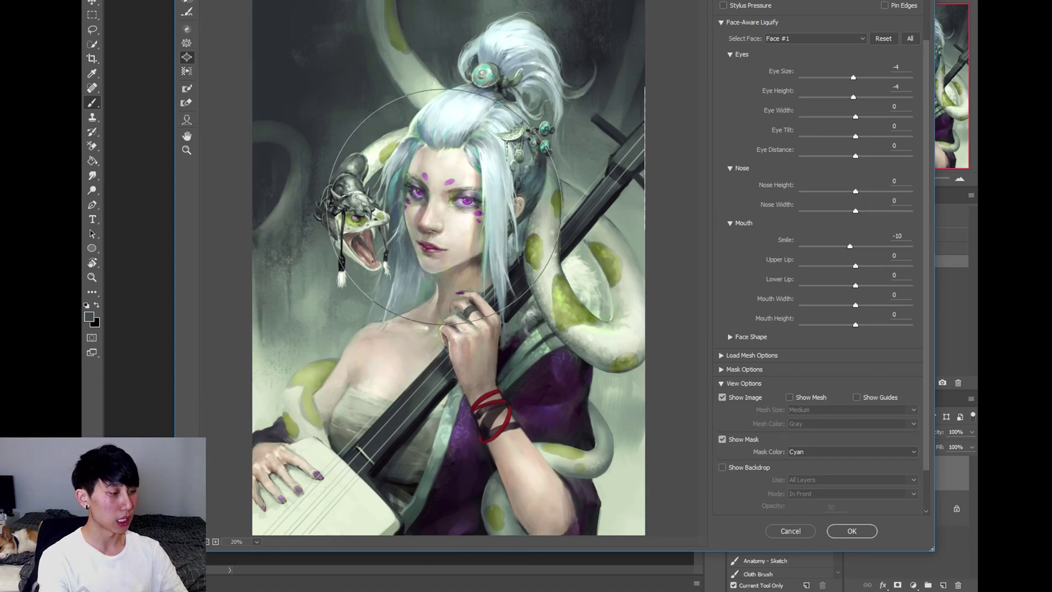
{"action": "key", "text": "bracketright"}
{"action": "key", "text": "bracketright"}
{"action": "key", "text": "bracketright"}
{"action": "key", "text": "bracketright"}
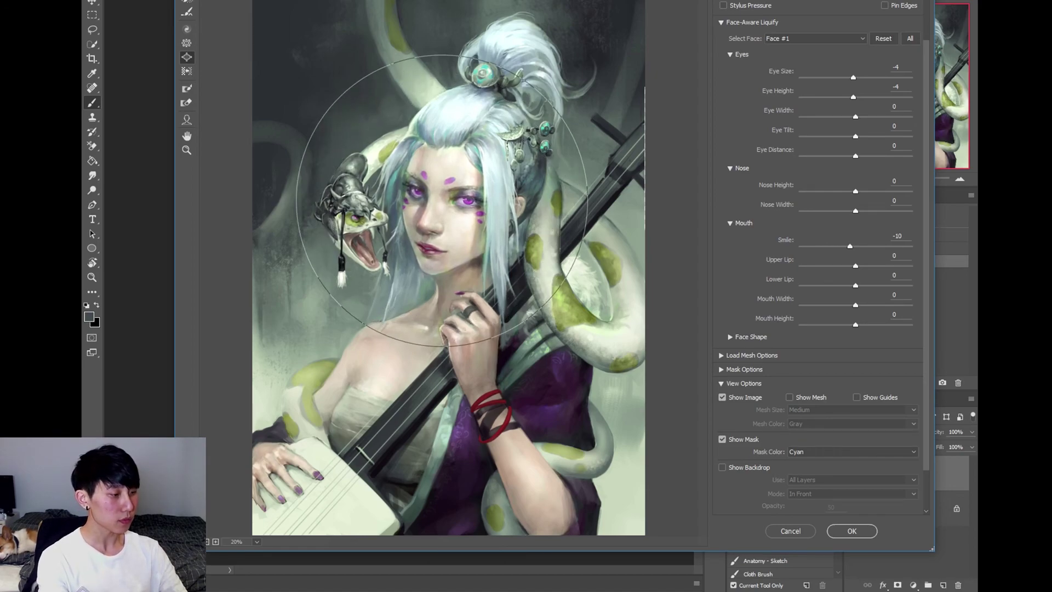
{"action": "key", "text": "bracketright"}
{"action": "key", "text": "bracketright"}
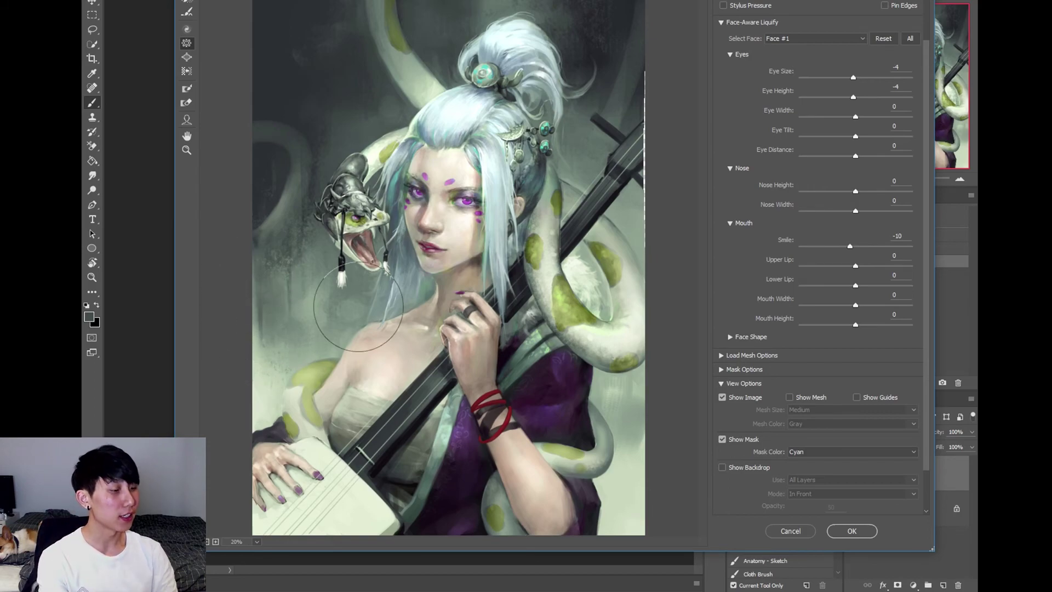
{"action": "key", "text": "bracketright"}
{"action": "key", "text": "bracketright"}
{"action": "key", "text": "bracketright"}
{"action": "key", "text": "bracketright"}
{"action": "key", "text": "bracketright"}
{"action": "key", "text": "bracketright"}
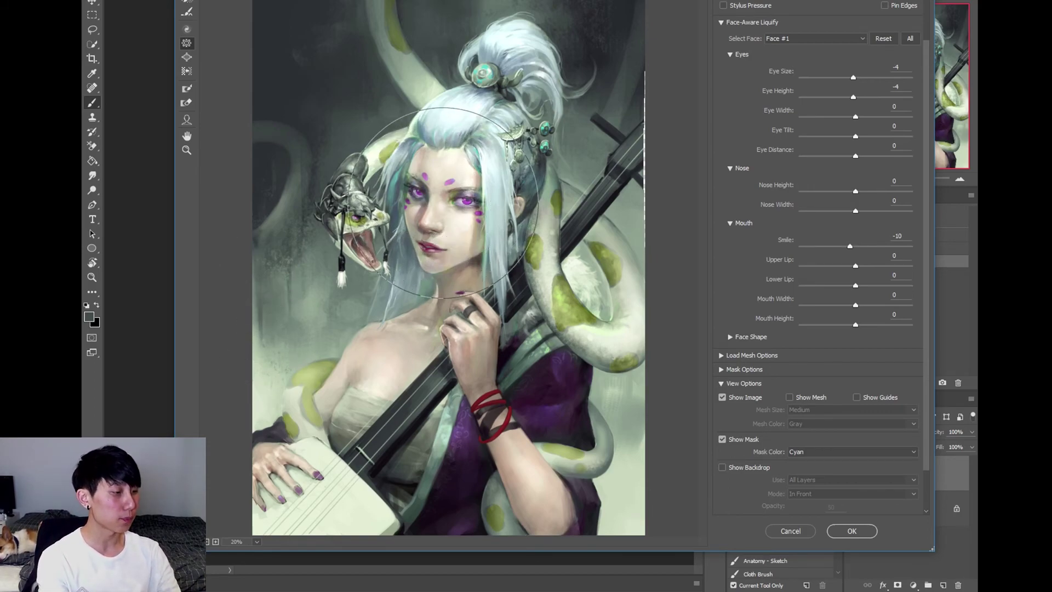
{"action": "left_click_drag", "start_coordinate": [449, 201], "coordinate": [439, 233]}
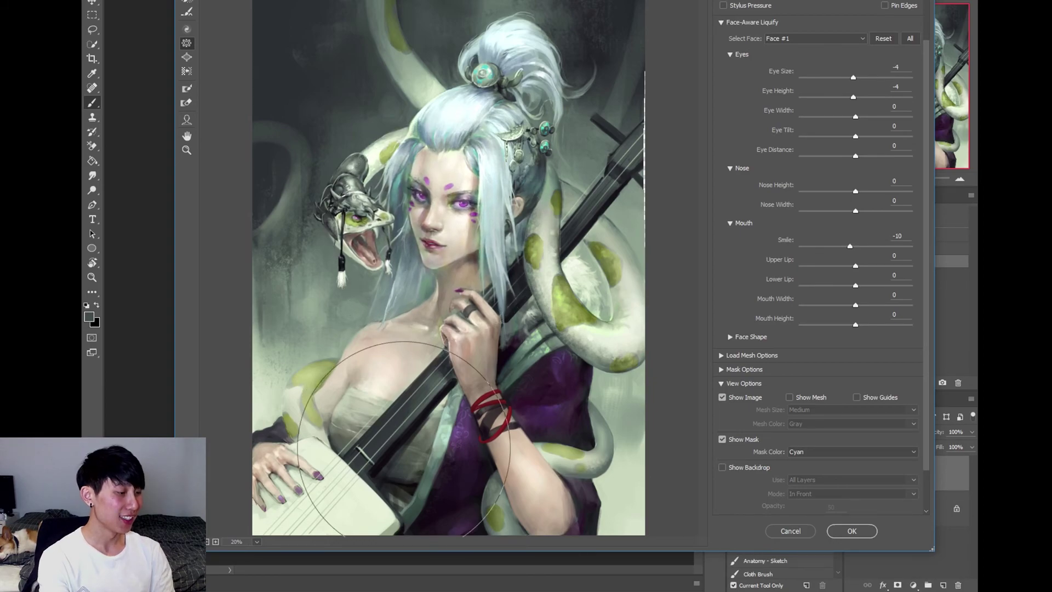
{"action": "key", "text": "ctrl+z"}
{"action": "key", "text": "ctrl+z"}
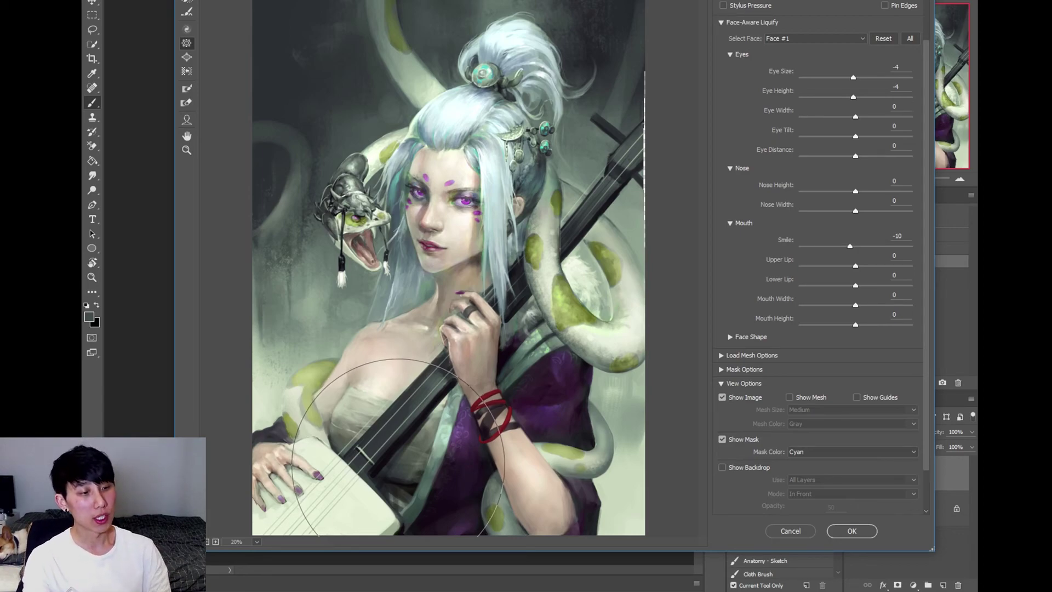
- Paint a freeze mask over the figure with the Freeze Mask Tool, starting at the top of her head
{"action": "left_click", "coordinate": [187, 89]}
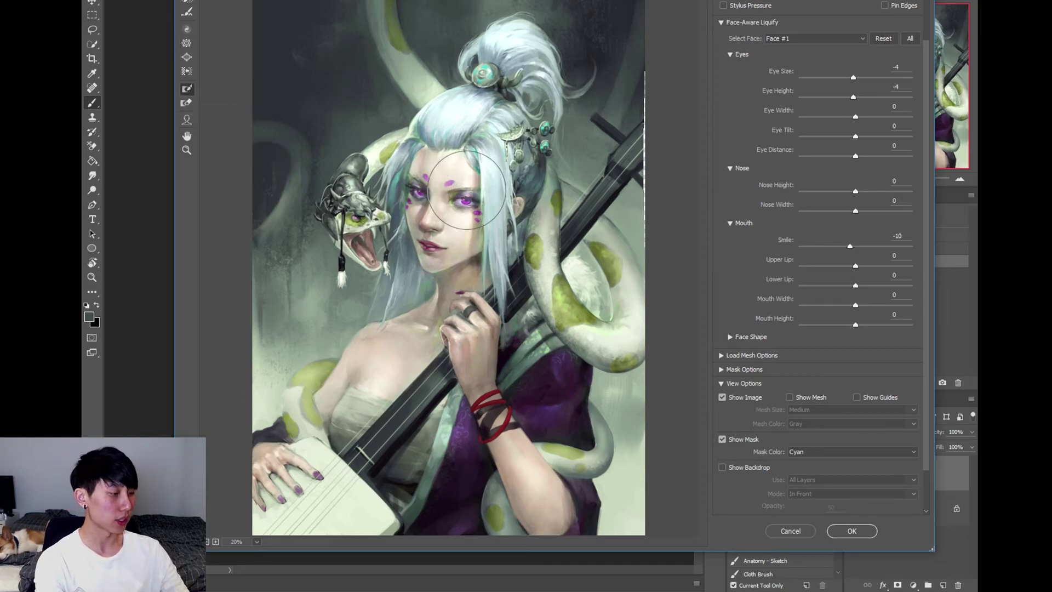
{"action": "key", "text": "bracketright"}
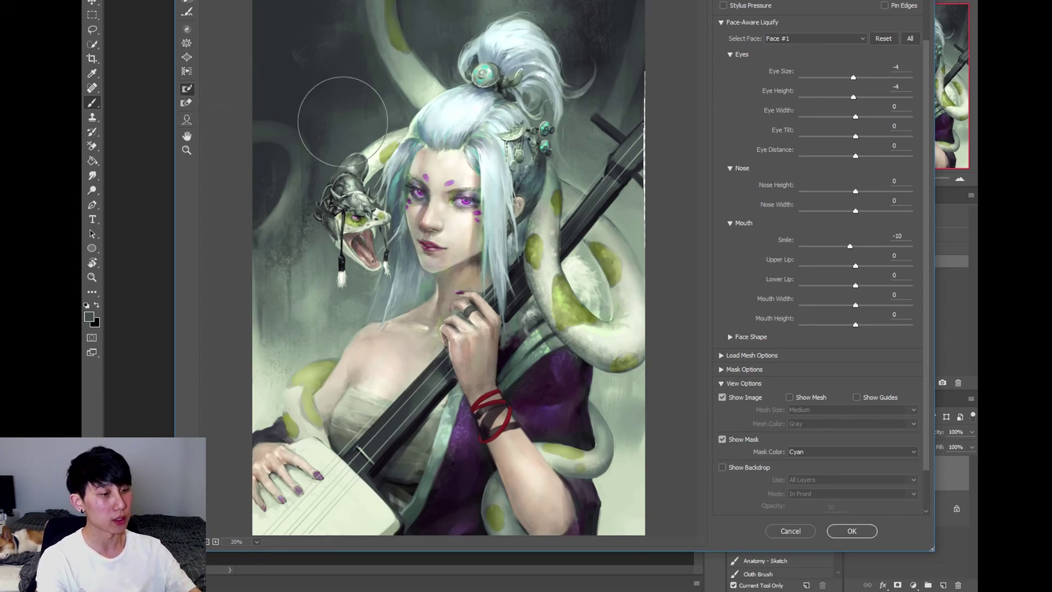
{"action": "left_click", "coordinate": [188, 104]}
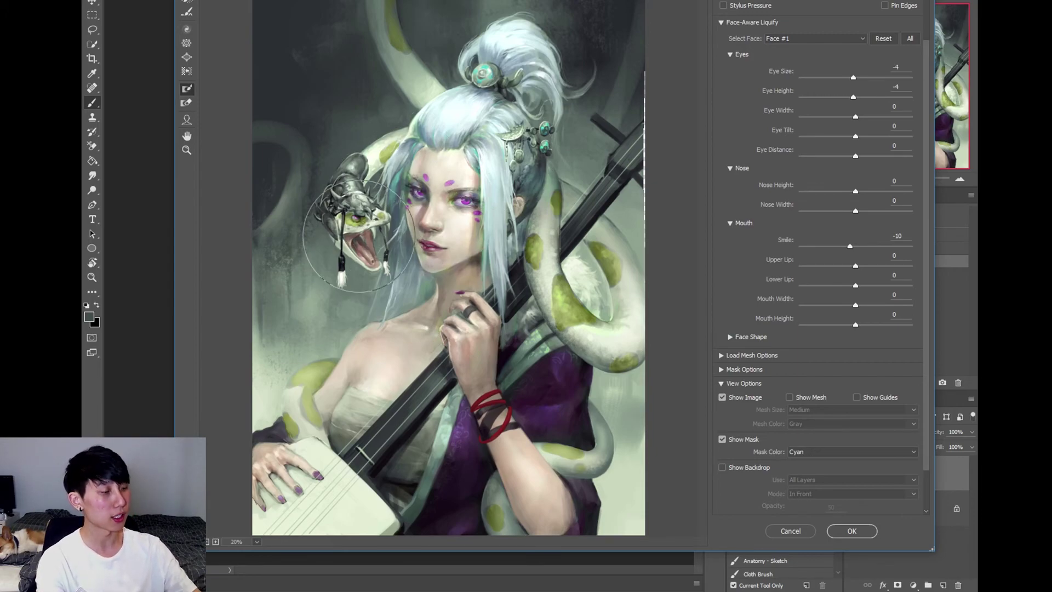
{"action": "mouse_move", "coordinate": [482, 54]}
{"action": "left_mouse_down"}
{"action": "mouse_move", "coordinate": [455, 124]}
{"action": "mouse_move", "coordinate": [462, 160]}
{"action": "mouse_move", "coordinate": [433, 133]}
{"action": "mouse_move", "coordinate": [424, 164]}
{"action": "mouse_move", "coordinate": [447, 231]}
{"action": "mouse_move", "coordinate": [486, 199]}
{"action": "mouse_move", "coordinate": [485, 257]}
{"action": "mouse_move", "coordinate": [458, 360]}
{"action": "mouse_move", "coordinate": [517, 210]}
{"action": "mouse_move", "coordinate": [547, 83]}
{"action": "mouse_move", "coordinate": [573, 207]}
{"action": "mouse_move", "coordinate": [582, 40]}
{"action": "mouse_move", "coordinate": [593, 175]}
{"action": "mouse_move", "coordinate": [488, 8]}
{"action": "mouse_move", "coordinate": [450, 71]}
{"action": "mouse_move", "coordinate": [517, 337]}
{"action": "mouse_move", "coordinate": [381, 352]}
{"action": "mouse_move", "coordinate": [279, 438]}
{"action": "mouse_move", "coordinate": [257, 495]}
{"action": "mouse_move", "coordinate": [312, 476]}
{"action": "mouse_move", "coordinate": [454, 388]}
{"action": "mouse_move", "coordinate": [539, 381]}
{"action": "mouse_move", "coordinate": [492, 464]}
{"action": "mouse_move", "coordinate": [547, 499]}
{"action": "mouse_move", "coordinate": [536, 541]}
{"action": "mouse_move", "coordinate": [577, 262]}
{"action": "mouse_move", "coordinate": [583, 395]}
{"action": "mouse_move", "coordinate": [613, 418]}
{"action": "mouse_move", "coordinate": [632, 201]}
{"action": "mouse_move", "coordinate": [634, 525]}
{"action": "mouse_move", "coordinate": [634, 63]}
{"action": "mouse_move", "coordinate": [617, 206]}
{"action": "mouse_move", "coordinate": [577, 19]}
{"action": "left_mouse_up"}
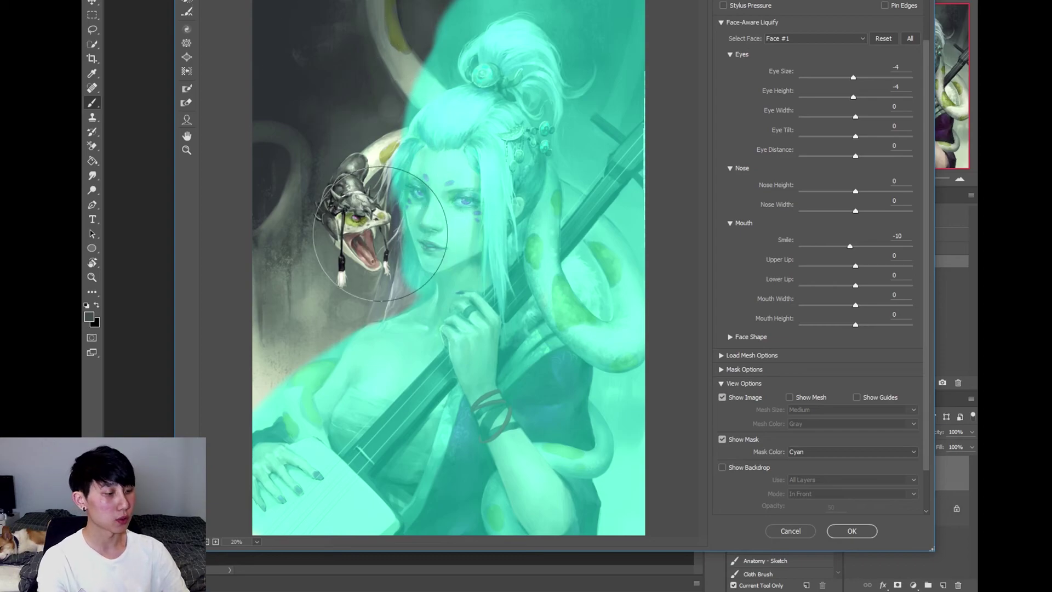
- Push the snake's head toward her face and thaw the mask over her eyes
{"action": "mouse_move", "coordinate": [352, 188]}
{"action": "left_mouse_down"}
{"action": "mouse_move", "coordinate": [411, 223]}
{"action": "mouse_move", "coordinate": [351, 214]}
{"action": "mouse_move", "coordinate": [365, 203]}
{"action": "mouse_move", "coordinate": [436, 234]}
{"action": "mouse_move", "coordinate": [378, 214]}
{"action": "mouse_move", "coordinate": [347, 235]}
{"action": "mouse_move", "coordinate": [353, 213]}
{"action": "mouse_move", "coordinate": [342, 203]}
{"action": "mouse_move", "coordinate": [351, 214]}
{"action": "mouse_move", "coordinate": [394, 171]}
{"action": "left_mouse_up"}
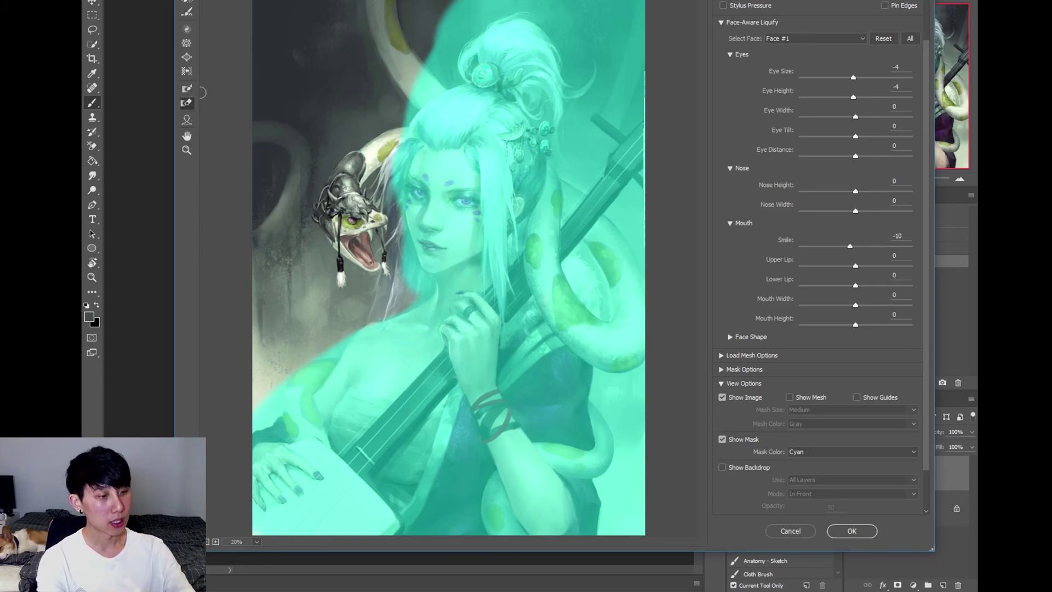
{"action": "key", "text": "bracketright"}
{"action": "key", "text": "bracketright"}
{"action": "key", "text": "bracketright"}
{"action": "key", "text": "bracketright"}
{"action": "key", "text": "bracketright"}
{"action": "key", "text": "bracketright"}
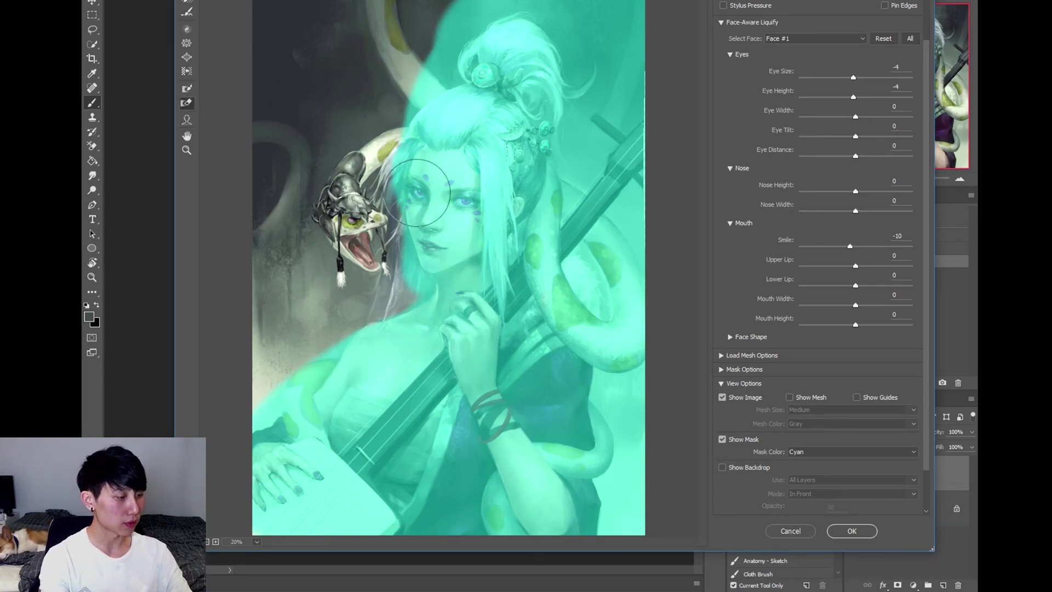
{"action": "mouse_move", "coordinate": [417, 193]}
{"action": "left_mouse_down"}
{"action": "mouse_move", "coordinate": [473, 200]}
{"action": "mouse_move", "coordinate": [427, 185]}
{"action": "mouse_move", "coordinate": [428, 211]}
{"action": "mouse_move", "coordinate": [408, 209]}
{"action": "mouse_move", "coordinate": [426, 202]}
{"action": "mouse_move", "coordinate": [403, 194]}
{"action": "left_mouse_up"}
{"action": "key", "text": "bracketright"}
{"action": "key", "text": "bracketright"}
{"action": "key", "text": "bracketright"}
{"action": "key", "text": "bracketright"}
{"action": "key", "text": "bracketright"}
{"action": "key", "text": "bracketright"}
{"action": "key", "text": "bracketright"}
{"action": "key", "text": "bracketright"}
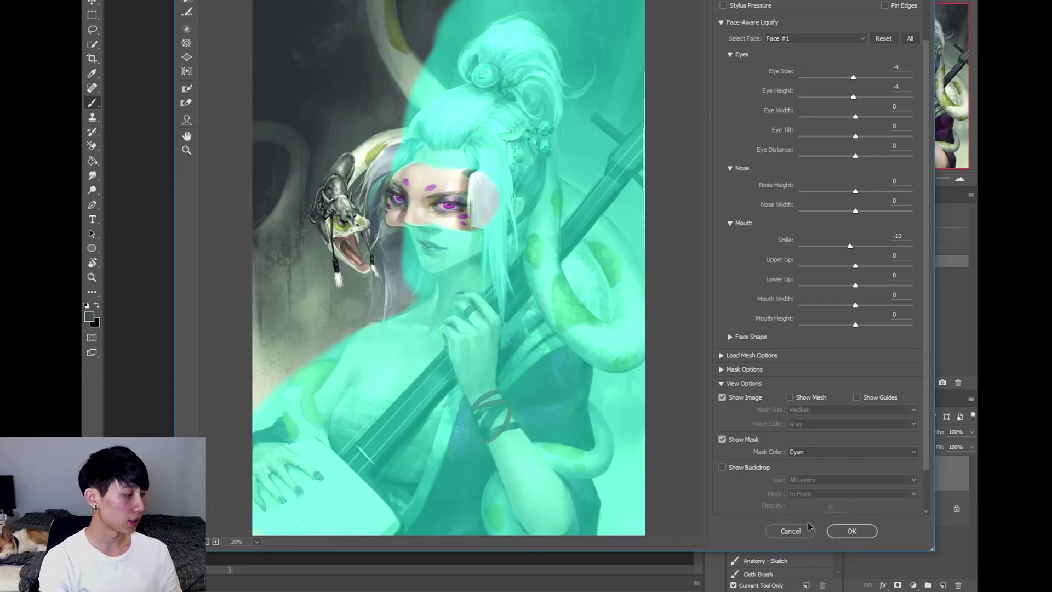
- Apply the Liquify edits, then zoom out to view the whole demon hanzo.jpg painting
{"action": "left_click", "coordinate": [852, 531]}
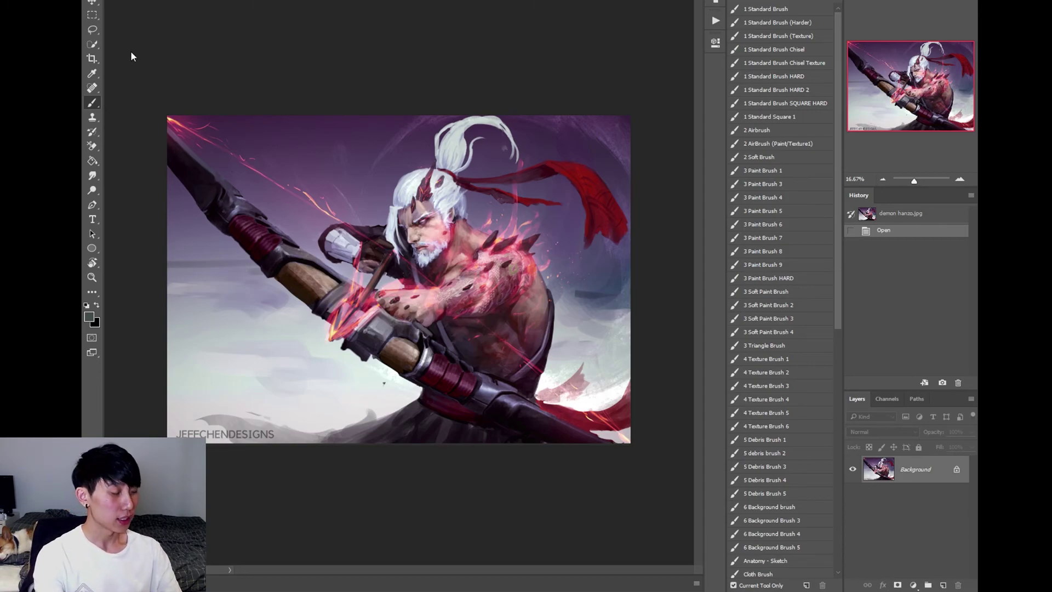
{"action": "key", "text": "ctrl+minus"}
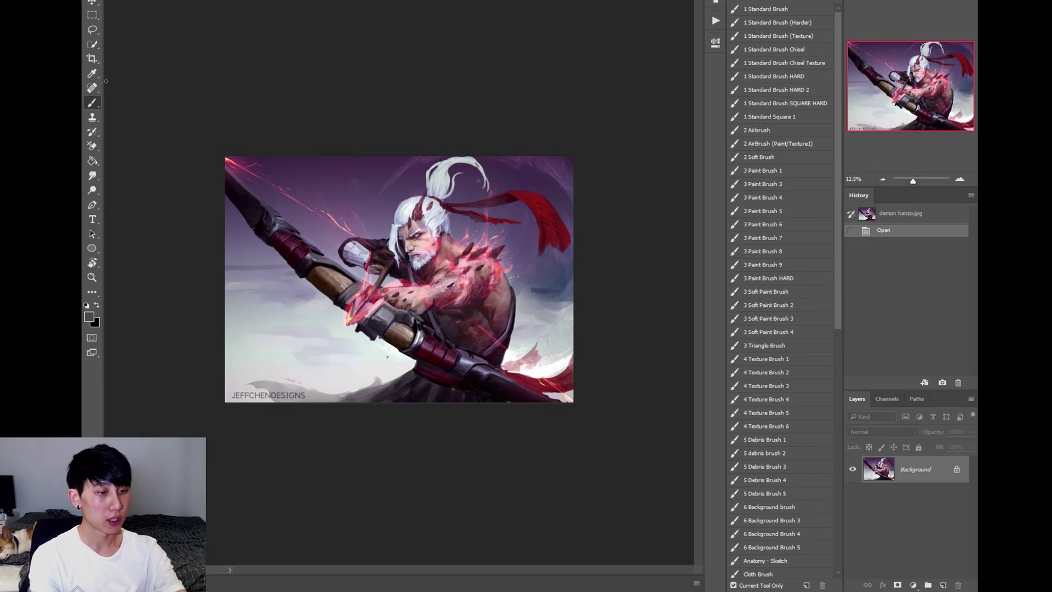
- Crop-extend the canvas left to 48.70 cm wide and marquee-select the empty left strip
{"action": "left_click", "coordinate": [92, 58]}
{"action": "left_click_drag", "start_coordinate": [226, 279], "coordinate": [198, 288]}
{"action": "key", "text": "Return"}
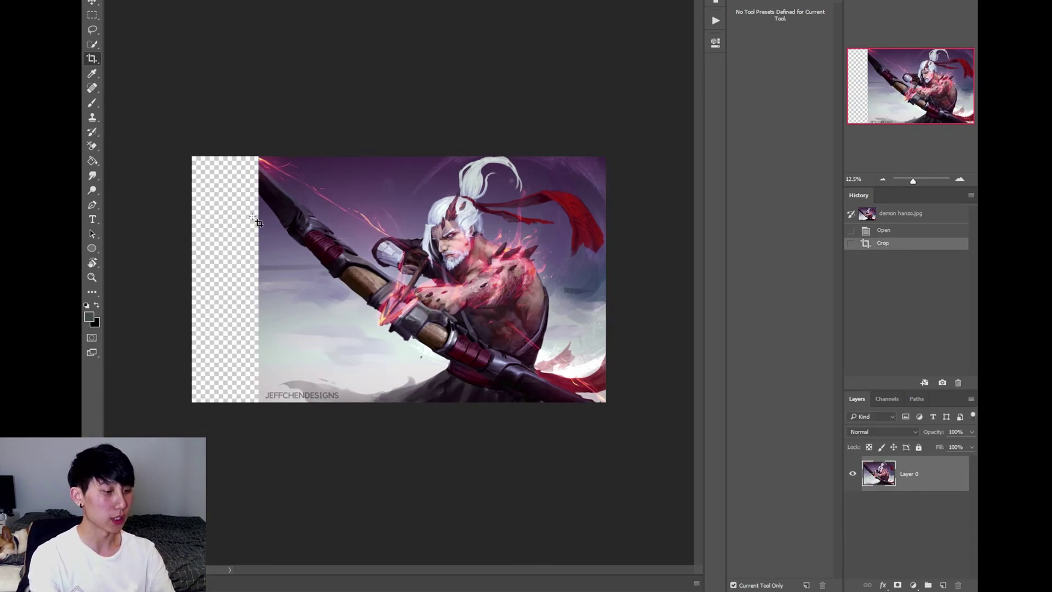
{"action": "left_click", "coordinate": [92, 15]}
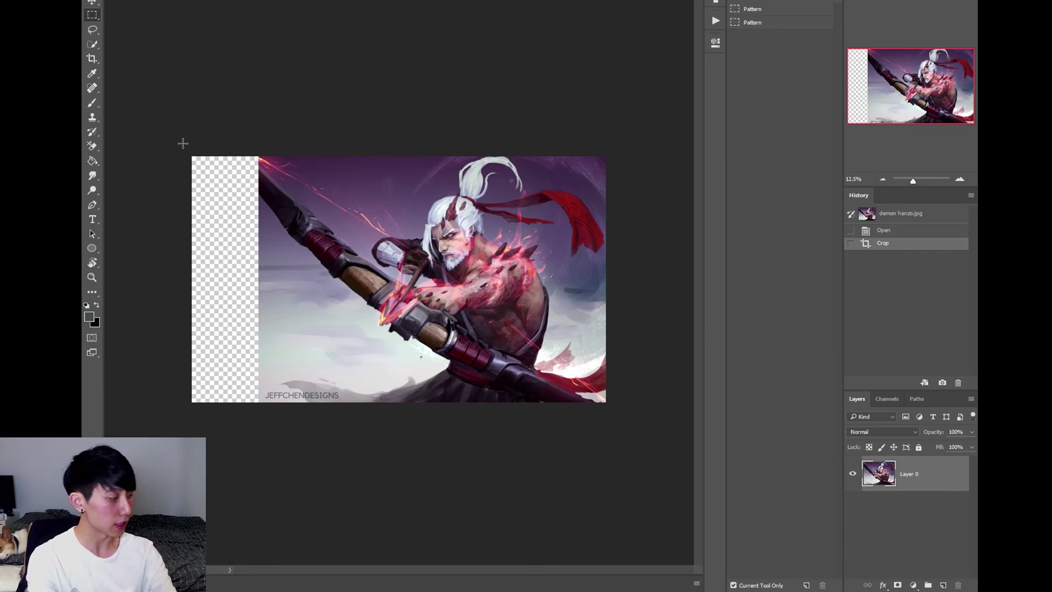
{"action": "left_click_drag", "start_coordinate": [190, 148], "coordinate": [260, 412]}
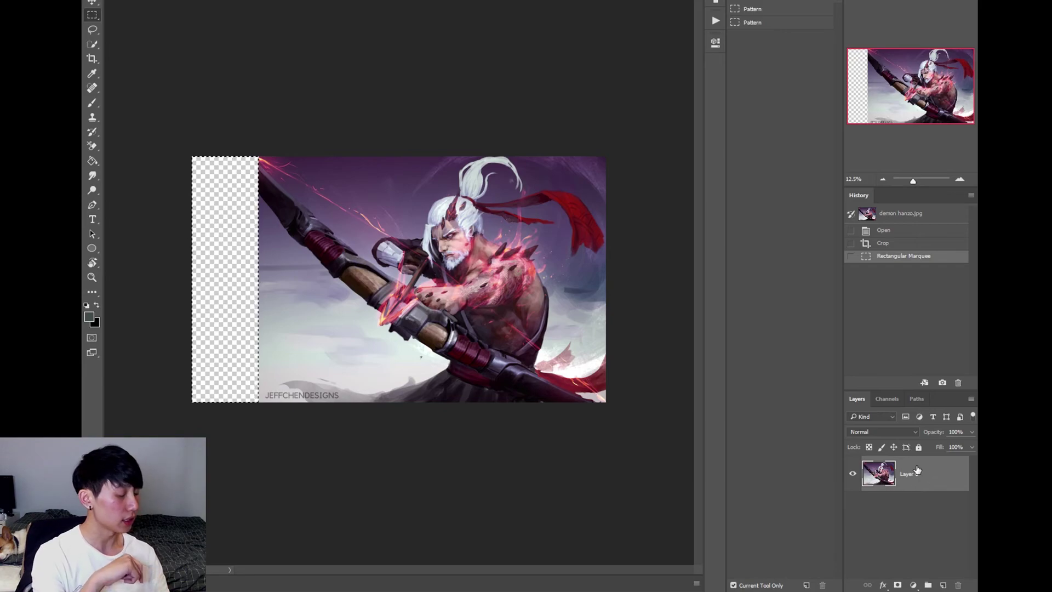
- Fill the selected left strip using Content-Aware Fill and clear the selection
{"action": "right_click", "coordinate": [241, 289]}
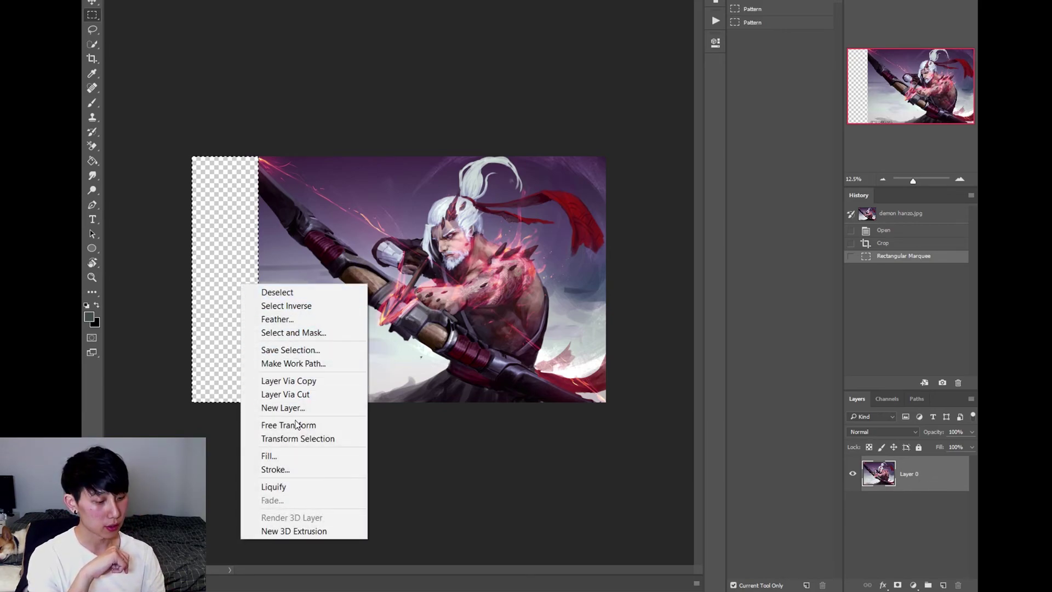
{"action": "left_click", "coordinate": [303, 454]}
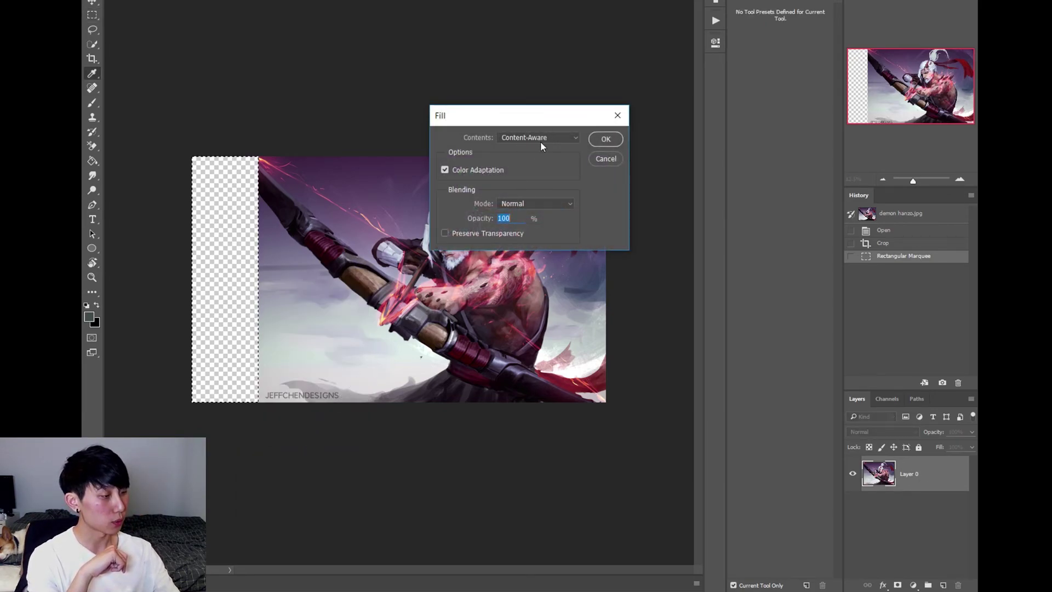
{"action": "left_click", "coordinate": [600, 139]}
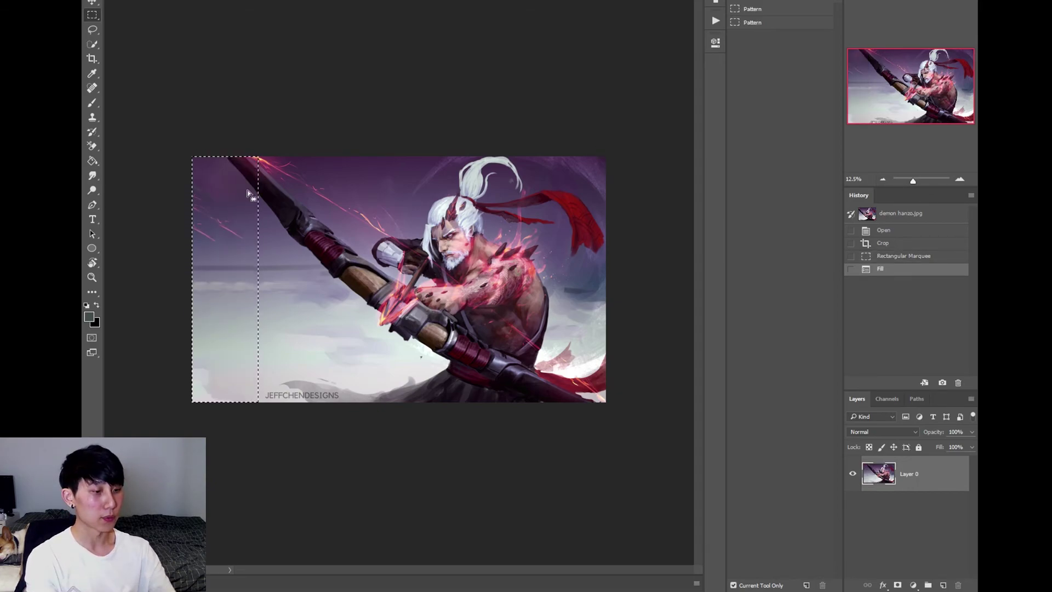
{"action": "key", "text": "ctrl+d"}
{"action": "key", "text": "b"}
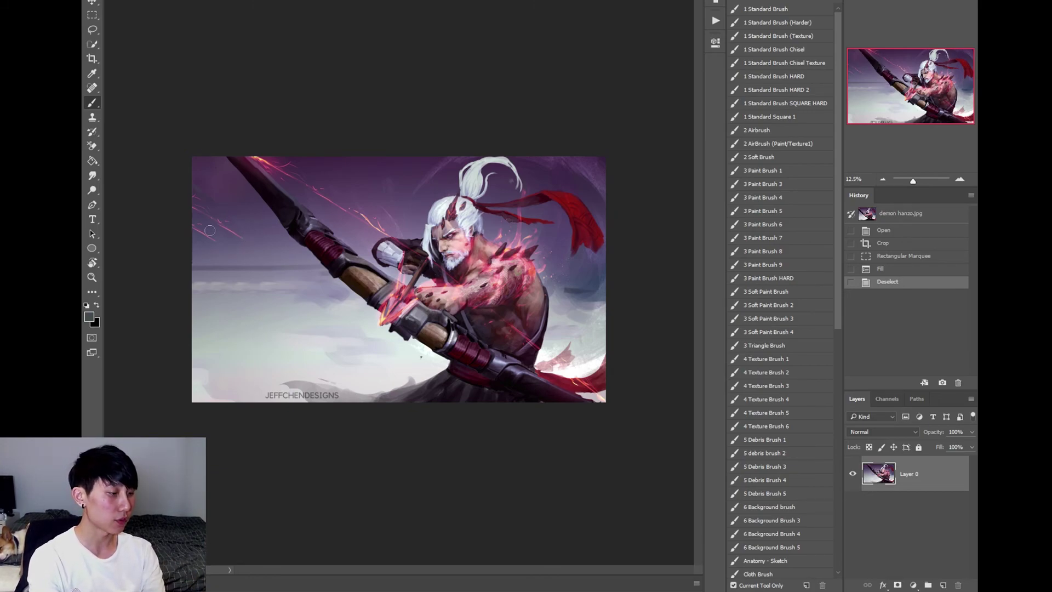
- Sample the sky's purple and paint soft strokes across the top-left sky with the 2 Soft Brush
{"action": "left_click", "coordinate": [240, 245], "text": "alt"}
{"action": "mouse_move", "coordinate": [261, 233]}
{"action": "left_mouse_down"}
{"action": "mouse_move", "coordinate": [214, 237]}
{"action": "mouse_move", "coordinate": [212, 218]}
{"action": "mouse_move", "coordinate": [241, 186]}
{"action": "left_mouse_up"}
{"action": "key", "text": "ctrl+z"}
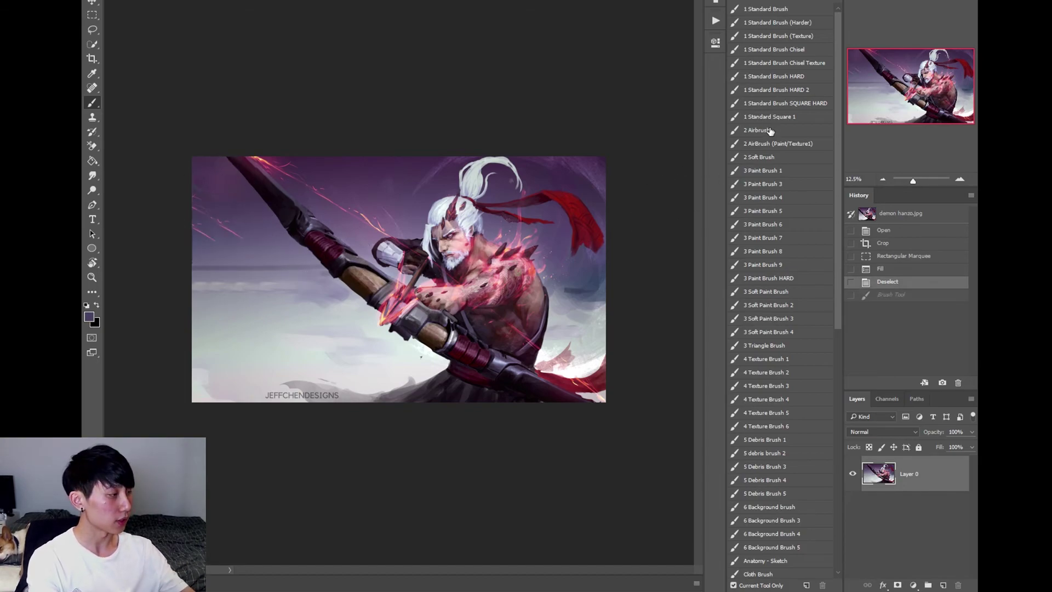
{"action": "left_click", "coordinate": [765, 157]}
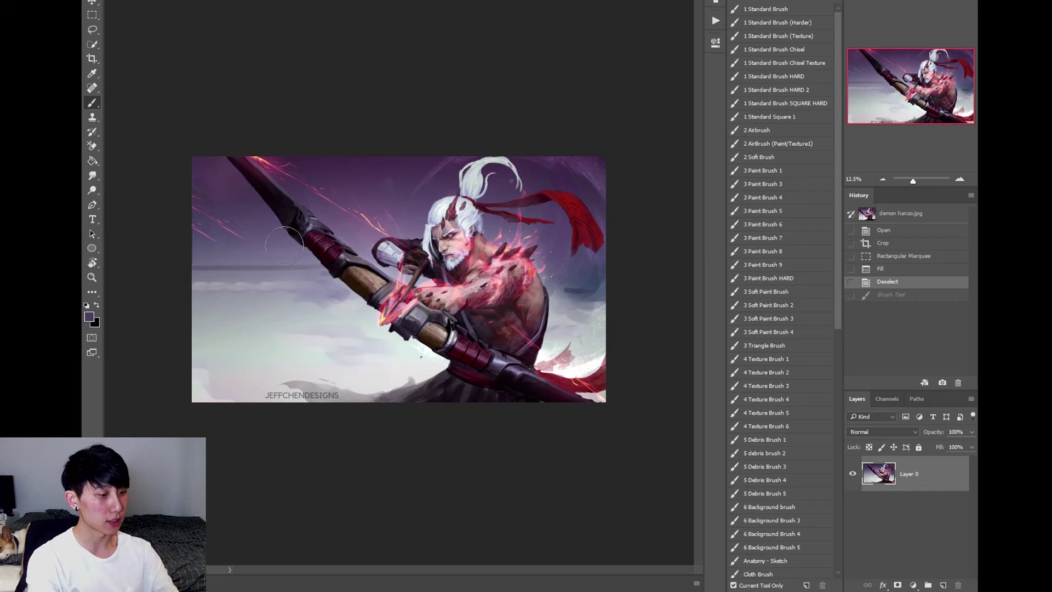
{"action": "mouse_move", "coordinate": [220, 227]}
{"action": "left_mouse_down"}
{"action": "mouse_move", "coordinate": [206, 200]}
{"action": "mouse_move", "coordinate": [214, 219]}
{"action": "mouse_move", "coordinate": [200, 229]}
{"action": "mouse_move", "coordinate": [221, 230]}
{"action": "mouse_move", "coordinate": [216, 241]}
{"action": "left_mouse_up"}
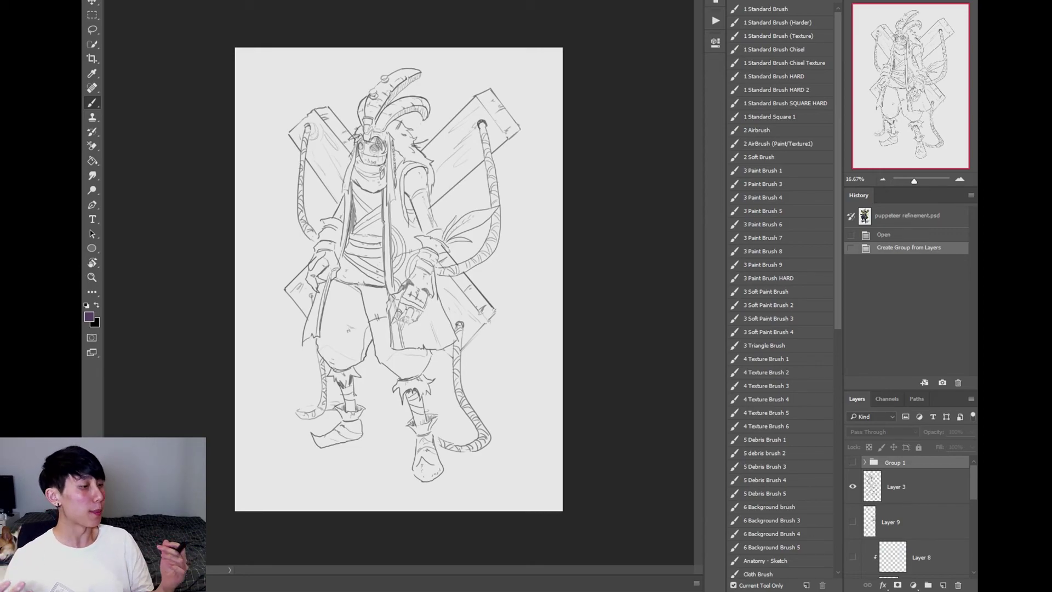
- Select Layer 3, reveal Layer 4's grey silhouette fill, and drag layers within the Layers panel
{"action": "left_click", "coordinate": [952, 493]}
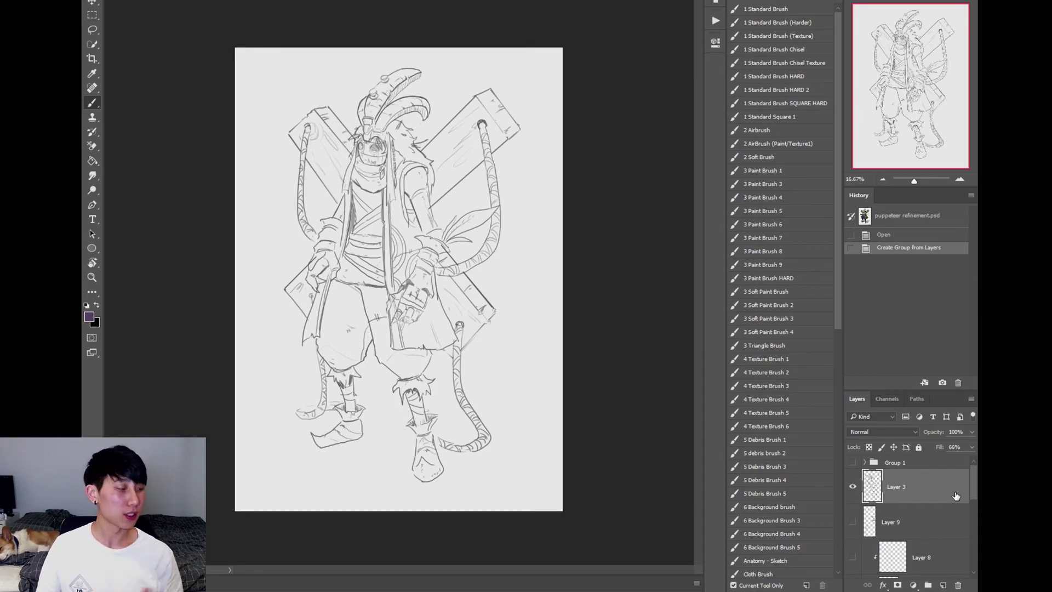
{"action": "left_click_drag", "start_coordinate": [975, 484], "coordinate": [965, 515]}
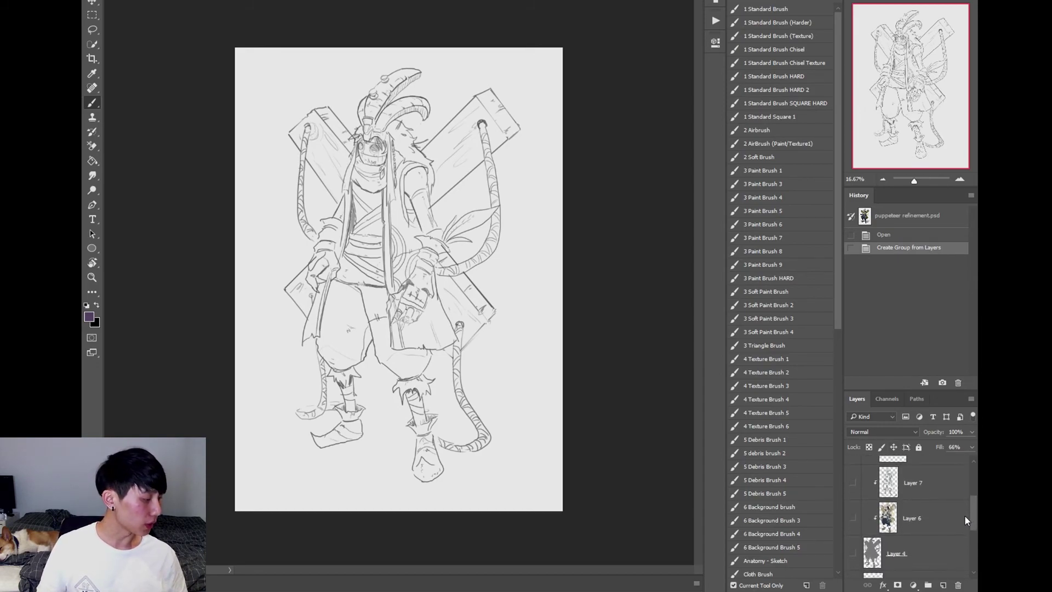
{"action": "scroll", "coordinate": [975, 515], "scroll_direction": "down", "scroll_amount": 1}
{"action": "left_click", "coordinate": [852, 515]}
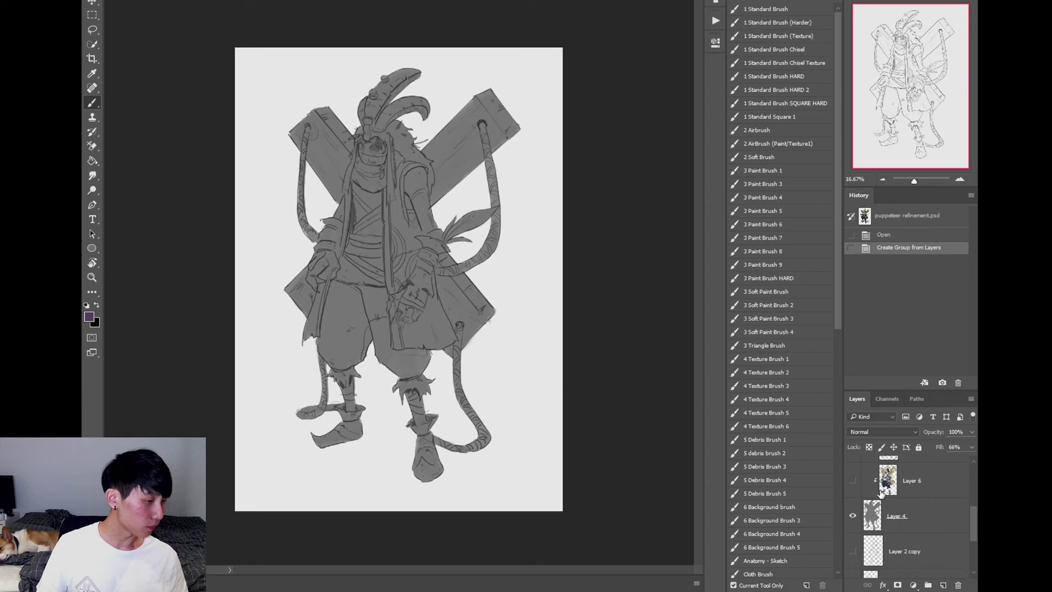
{"action": "mouse_move", "coordinate": [973, 518]}
{"action": "left_mouse_down"}
{"action": "mouse_move", "coordinate": [970, 489]}
{"action": "mouse_move", "coordinate": [961, 507]}
{"action": "left_mouse_up"}
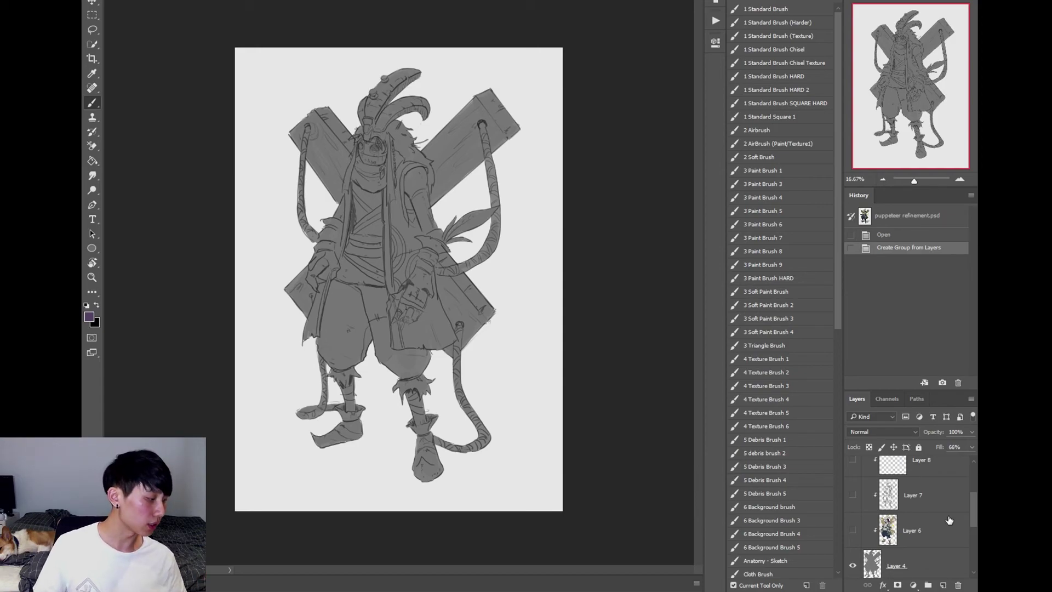
{"action": "left_click_drag", "start_coordinate": [974, 513], "coordinate": [954, 500]}
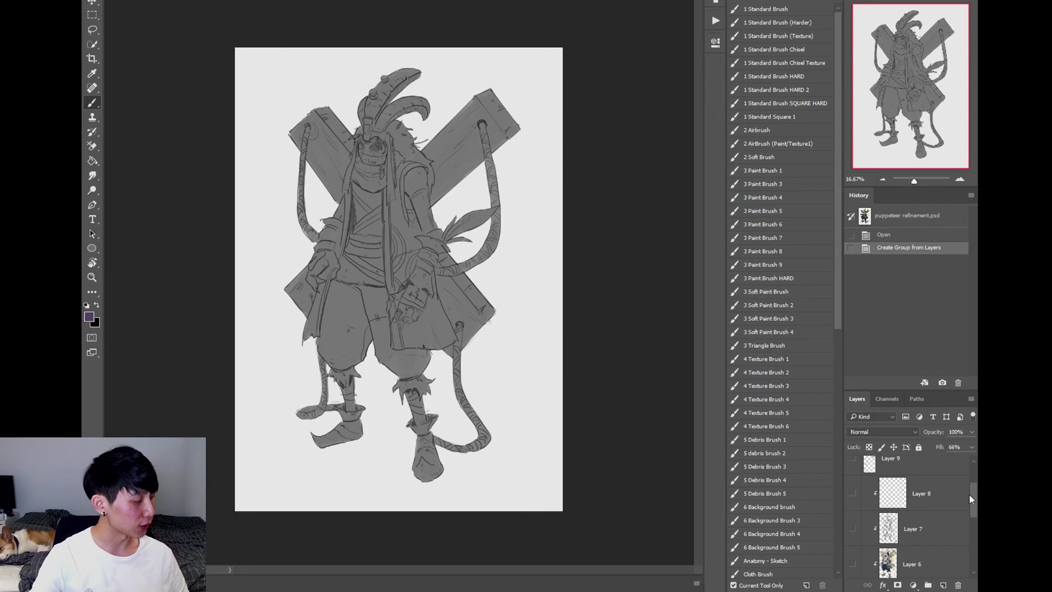
{"action": "left_click_drag", "start_coordinate": [969, 495], "coordinate": [970, 501]}
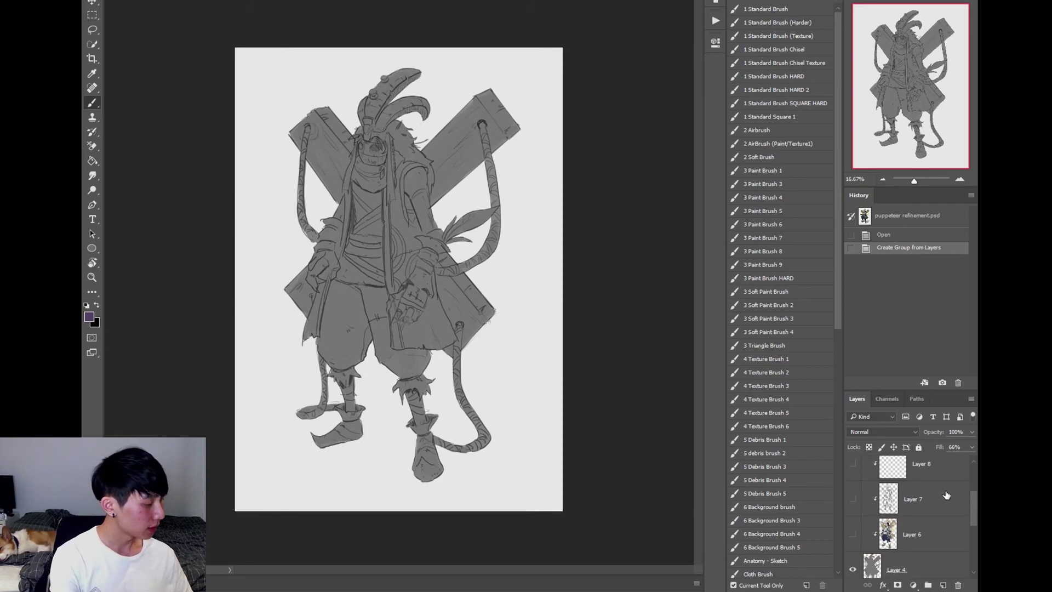
- Add a new layer, Layer 22, above Layer 4 and set it to Multiply
{"action": "left_click", "coordinate": [943, 585]}
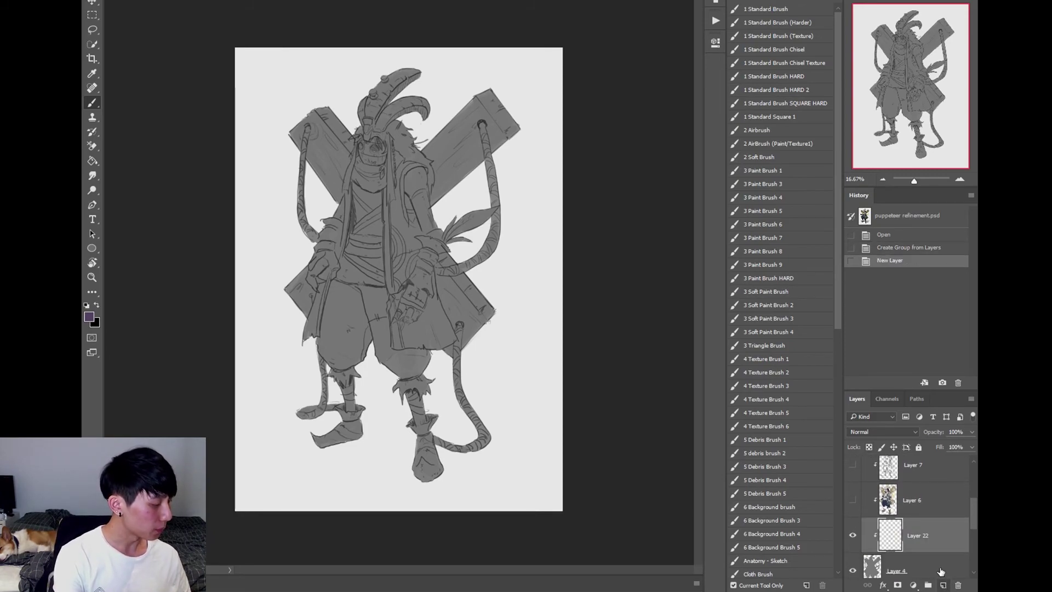
{"action": "left_click", "coordinate": [893, 430]}
{"action": "left_click", "coordinate": [891, 242]}
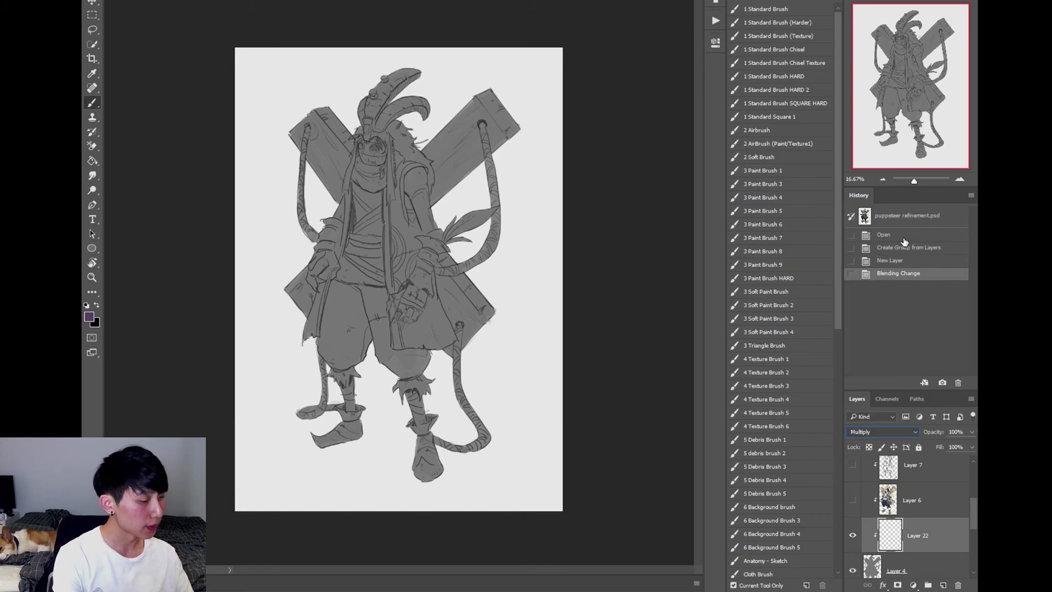
- Choose red as the foreground colour, try a stroke on the right plank, then undo it
{"action": "key", "text": "d"}
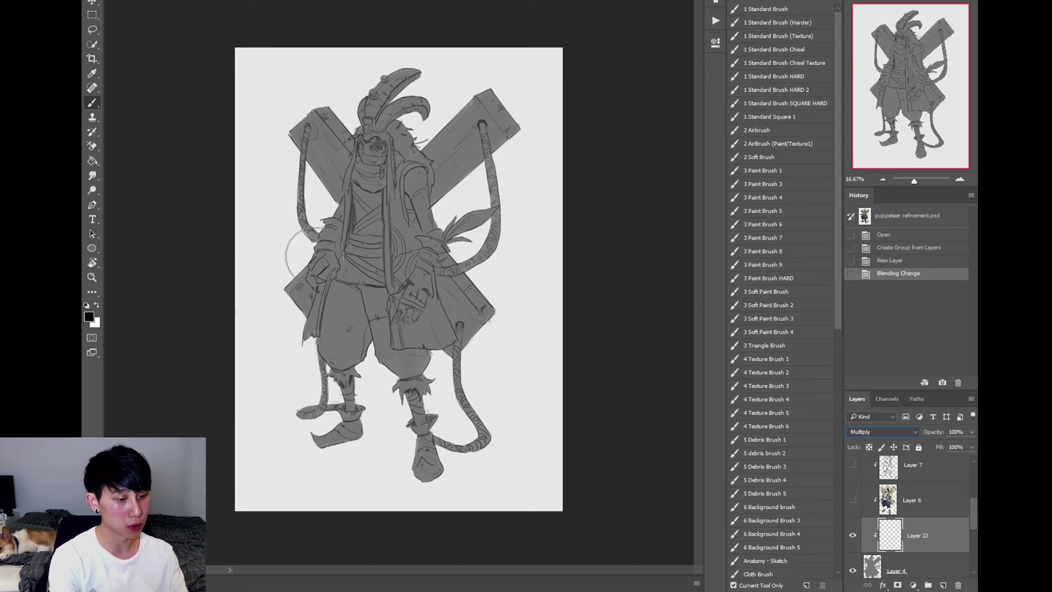
{"action": "left_click", "coordinate": [88, 317]}
{"action": "left_click", "coordinate": [770, 293]}
{"action": "left_click", "coordinate": [893, 288]}
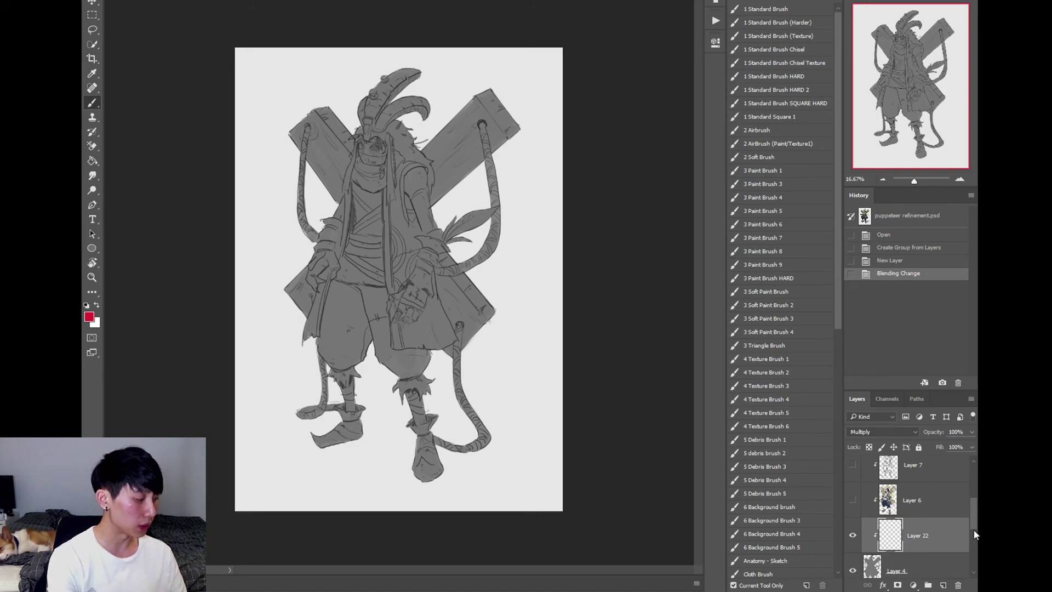
{"action": "scroll", "coordinate": [975, 529], "scroll_direction": "down", "scroll_amount": 1}
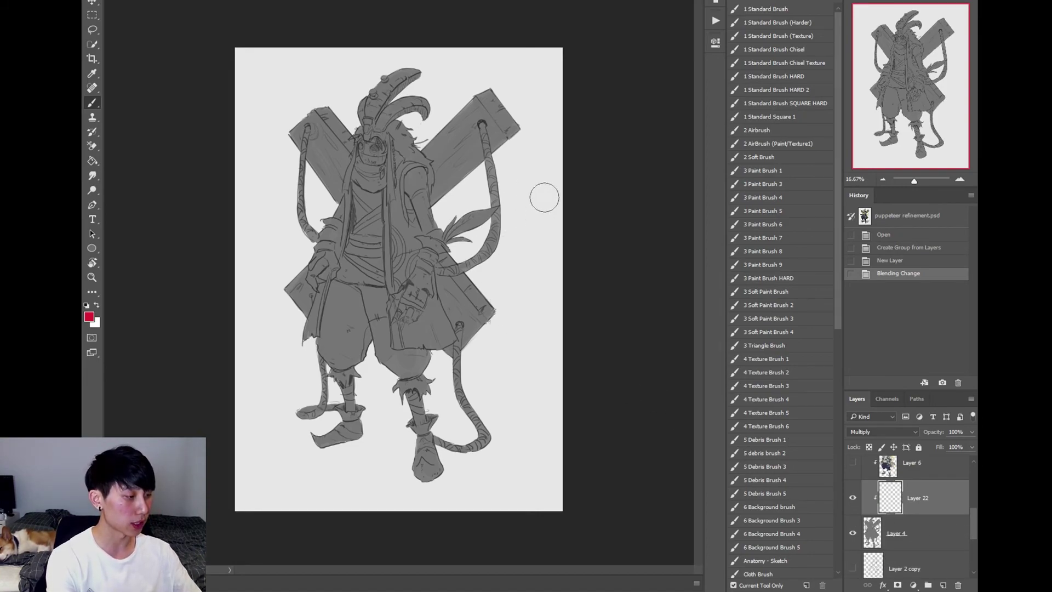
{"action": "mouse_move", "coordinate": [543, 195]}
{"action": "left_mouse_down"}
{"action": "mouse_move", "coordinate": [457, 155]}
{"action": "mouse_move", "coordinate": [445, 206]}
{"action": "mouse_move", "coordinate": [474, 151]}
{"action": "mouse_move", "coordinate": [518, 132]}
{"action": "left_mouse_up"}
{"action": "key", "text": "ctrl+z"}
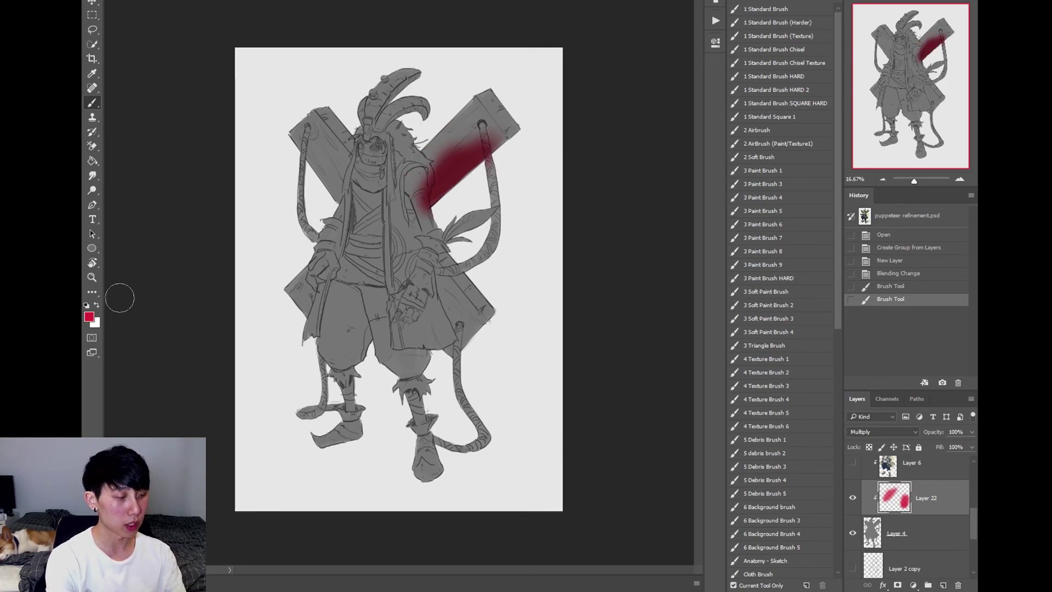
{"action": "left_click", "coordinate": [89, 317]}
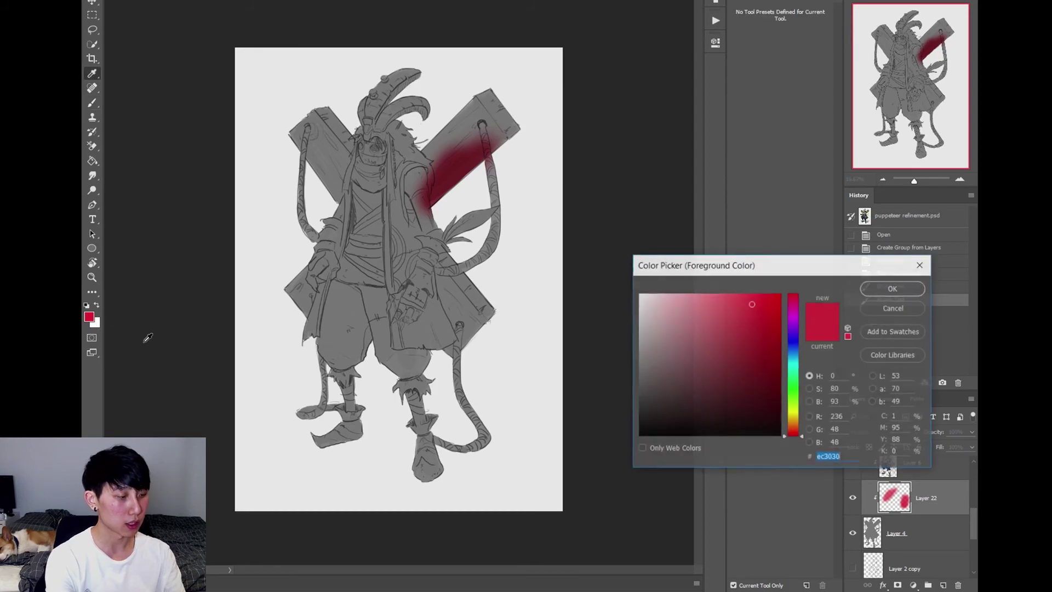
{"action": "left_click", "coordinate": [913, 308]}
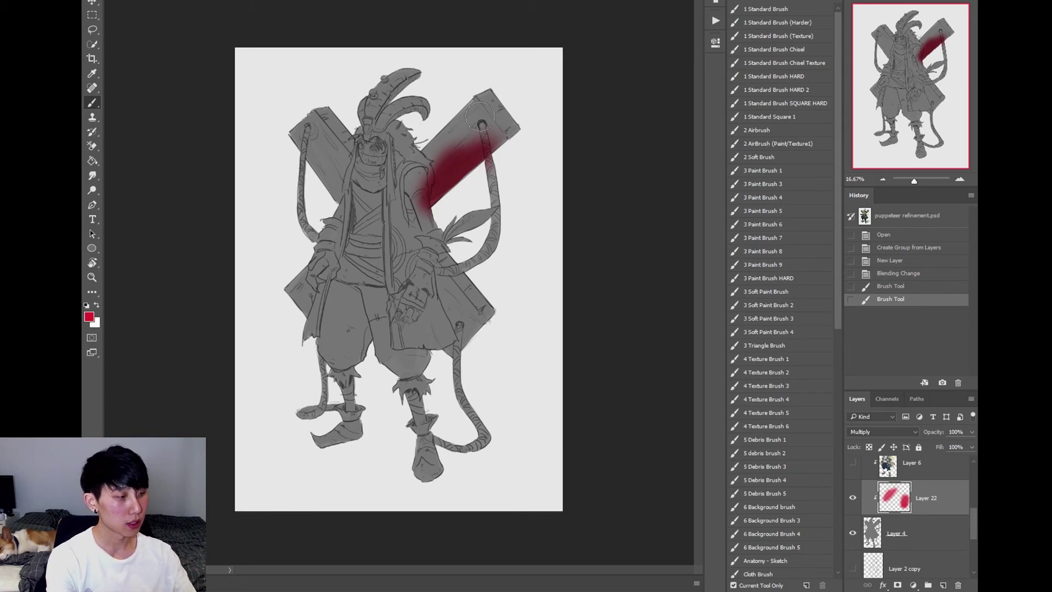
- Undo the red stroke, then try a cyan (30b5ec) stroke on the plank and undo it
{"action": "key", "text": "ctrl+z"}
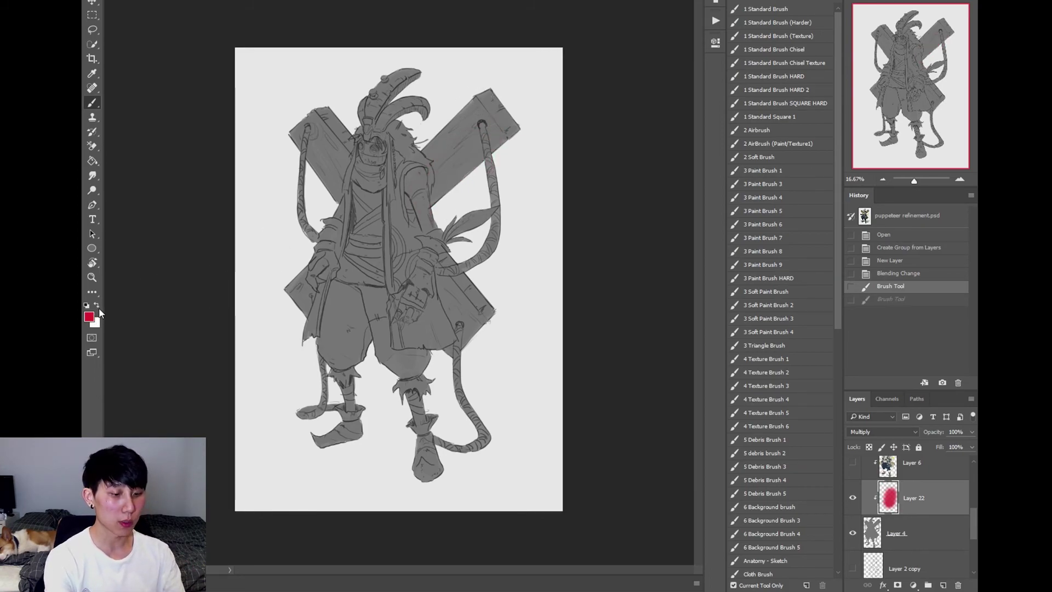
{"action": "left_click", "coordinate": [89, 316]}
{"action": "left_click", "coordinate": [794, 358]}
{"action": "left_click", "coordinate": [751, 304]}
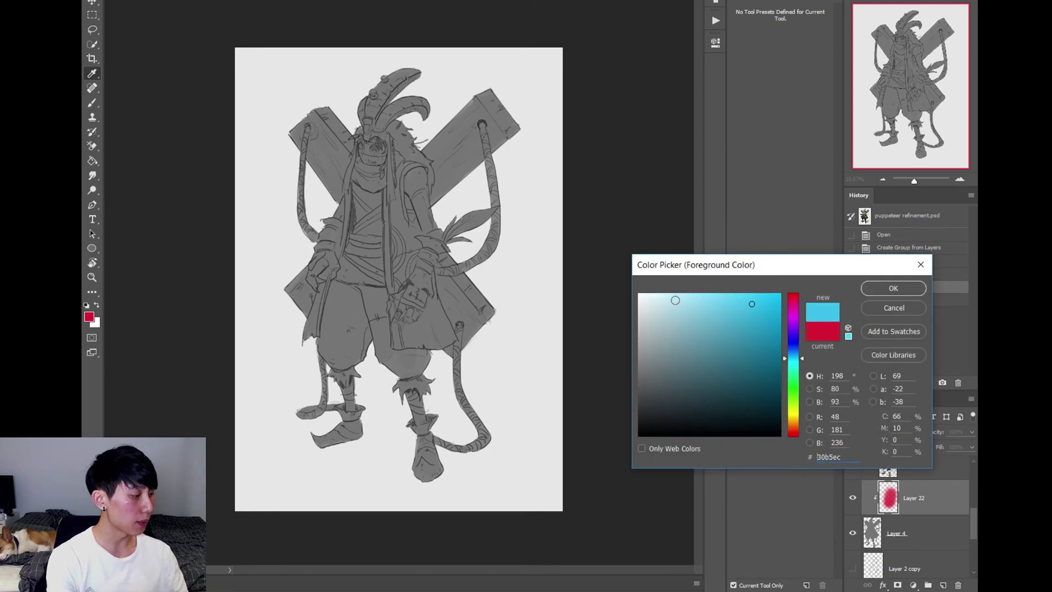
{"action": "left_click", "coordinate": [893, 288]}
{"action": "key", "text": "b"}
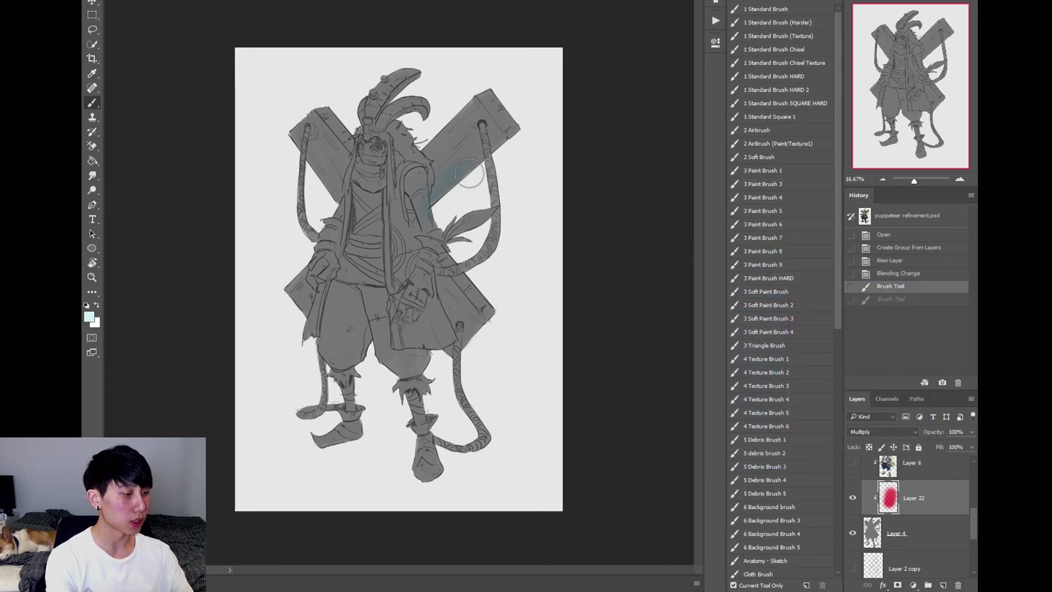
{"action": "left_click_drag", "start_coordinate": [469, 174], "coordinate": [480, 164]}
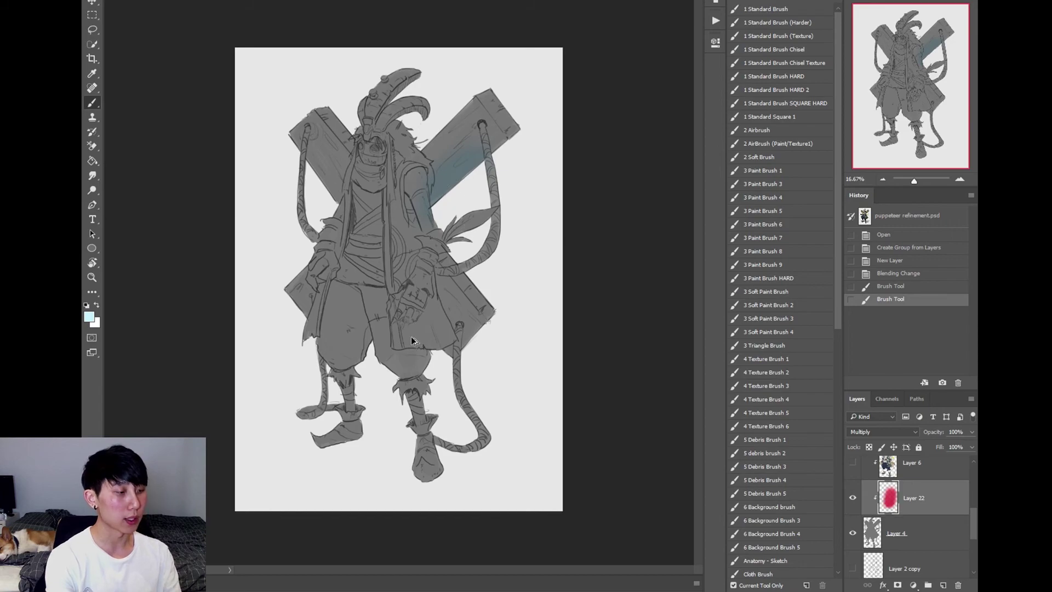
{"action": "key", "text": "ctrl+z"}
- With black and the 1 Standard Brush, darken the horn and the hair beside the head
{"action": "left_click", "coordinate": [86, 305]}
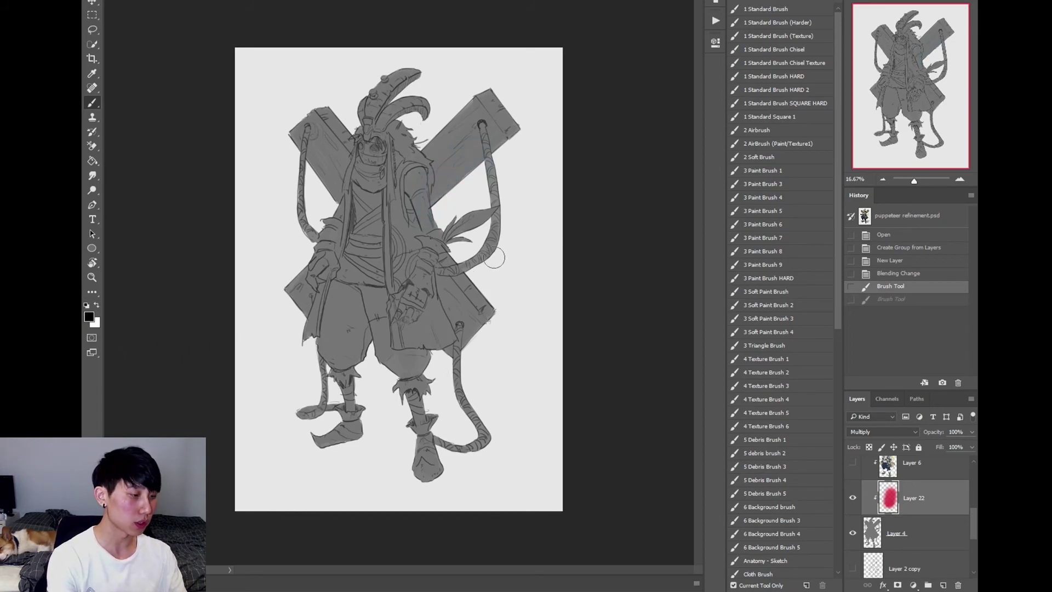
{"action": "left_click", "coordinate": [812, 17]}
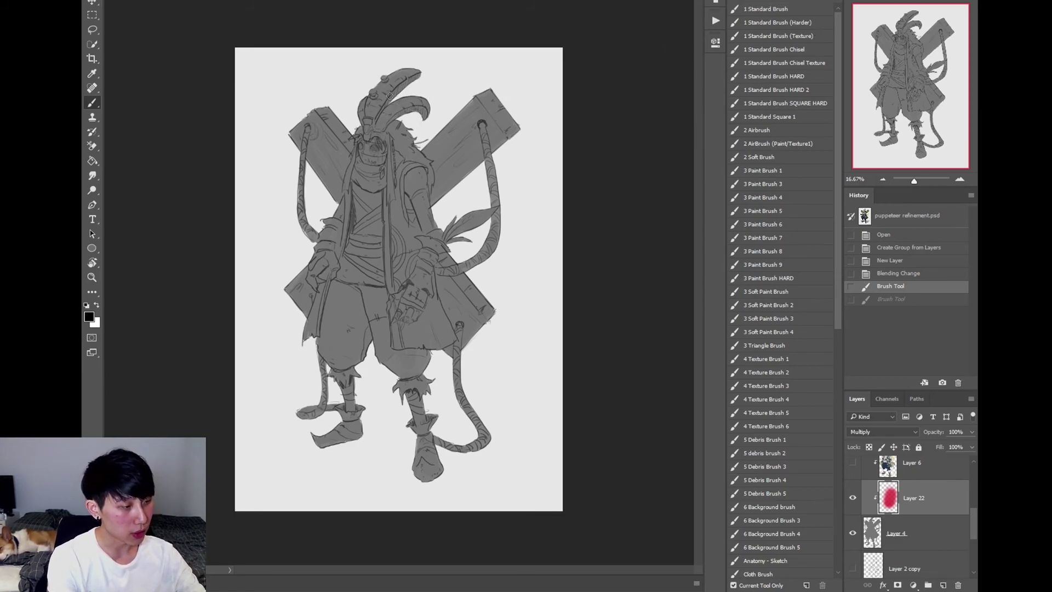
{"action": "mouse_move", "coordinate": [376, 118]}
{"action": "left_mouse_down"}
{"action": "mouse_move", "coordinate": [401, 89]}
{"action": "mouse_move", "coordinate": [372, 121]}
{"action": "mouse_move", "coordinate": [380, 91]}
{"action": "mouse_move", "coordinate": [395, 81]}
{"action": "left_mouse_up"}
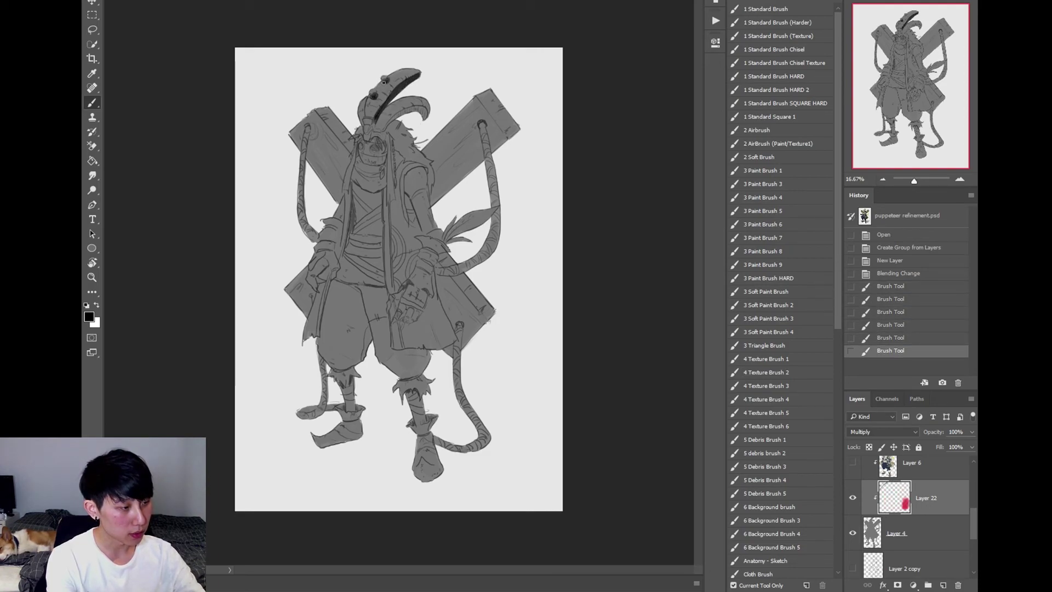
{"action": "left_click", "coordinate": [383, 82]}
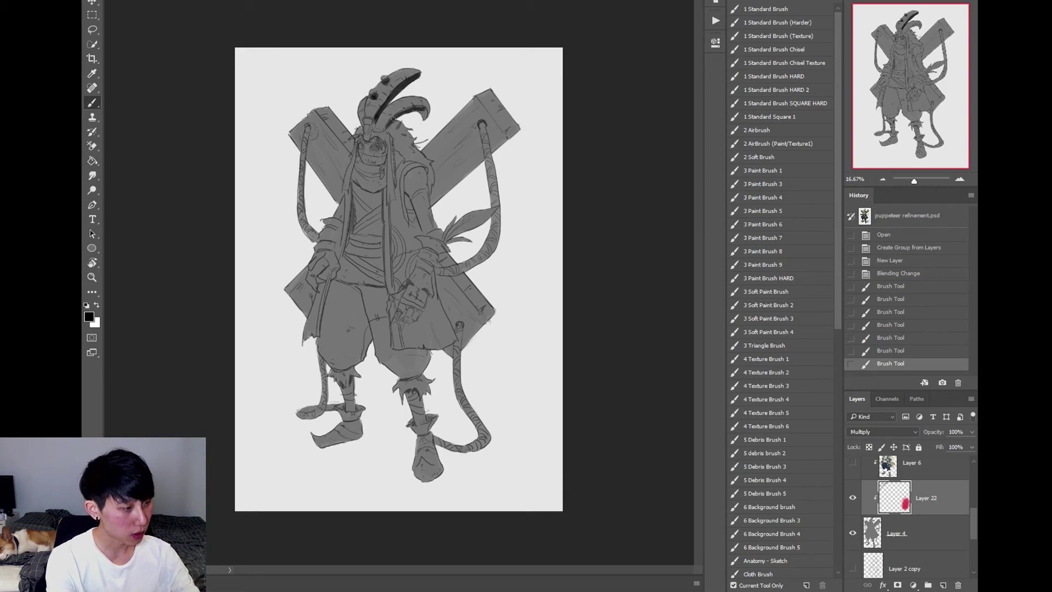
{"action": "mouse_move", "coordinate": [416, 108]}
{"action": "left_mouse_down"}
{"action": "mouse_move", "coordinate": [388, 138]}
{"action": "mouse_move", "coordinate": [401, 155]}
{"action": "mouse_move", "coordinate": [406, 132]}
{"action": "mouse_move", "coordinate": [419, 160]}
{"action": "mouse_move", "coordinate": [426, 139]}
{"action": "mouse_move", "coordinate": [403, 153]}
{"action": "mouse_move", "coordinate": [393, 143]}
{"action": "mouse_move", "coordinate": [395, 180]}
{"action": "mouse_move", "coordinate": [395, 156]}
{"action": "mouse_move", "coordinate": [402, 166]}
{"action": "mouse_move", "coordinate": [408, 144]}
{"action": "mouse_move", "coordinate": [386, 134]}
{"action": "mouse_move", "coordinate": [379, 164]}
{"action": "left_mouse_up"}
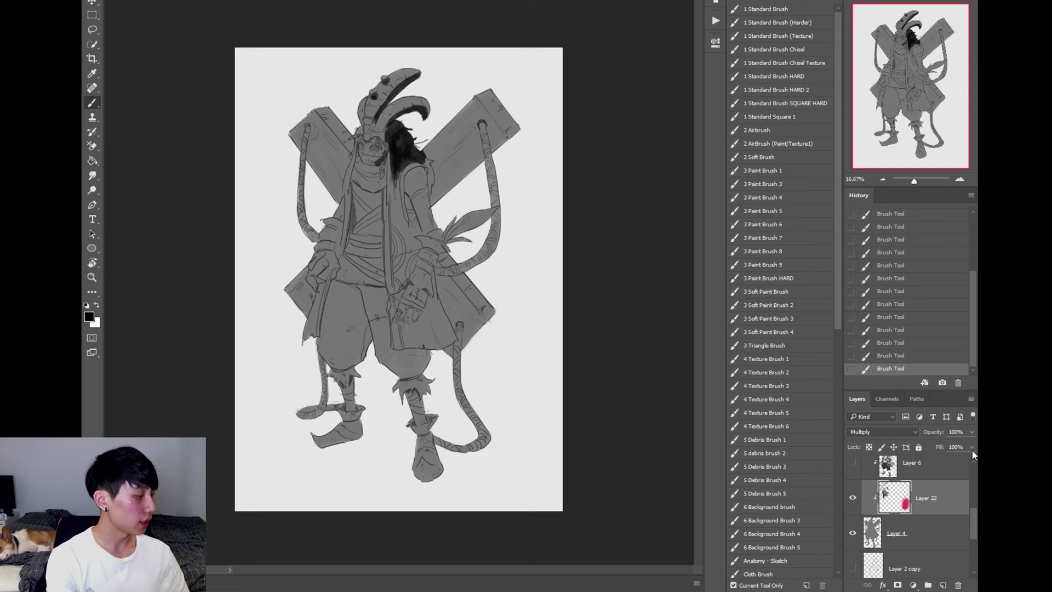
- Lower Layer 22's opacity to 47% and erase some shading over the face and hair
{"action": "left_click_drag", "start_coordinate": [934, 434], "coordinate": [935, 441]}
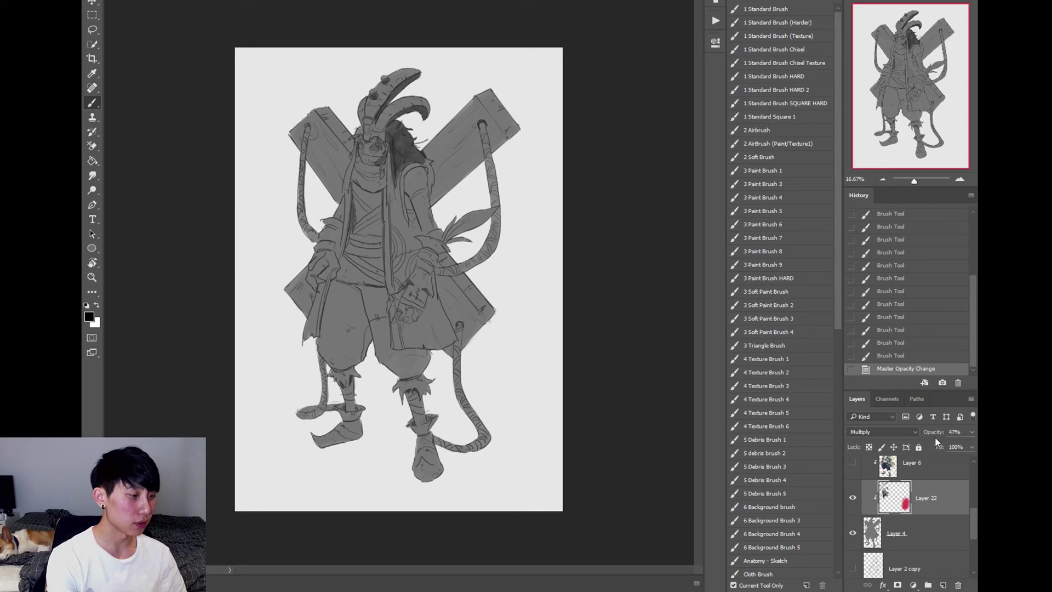
{"action": "left_click", "coordinate": [93, 175]}
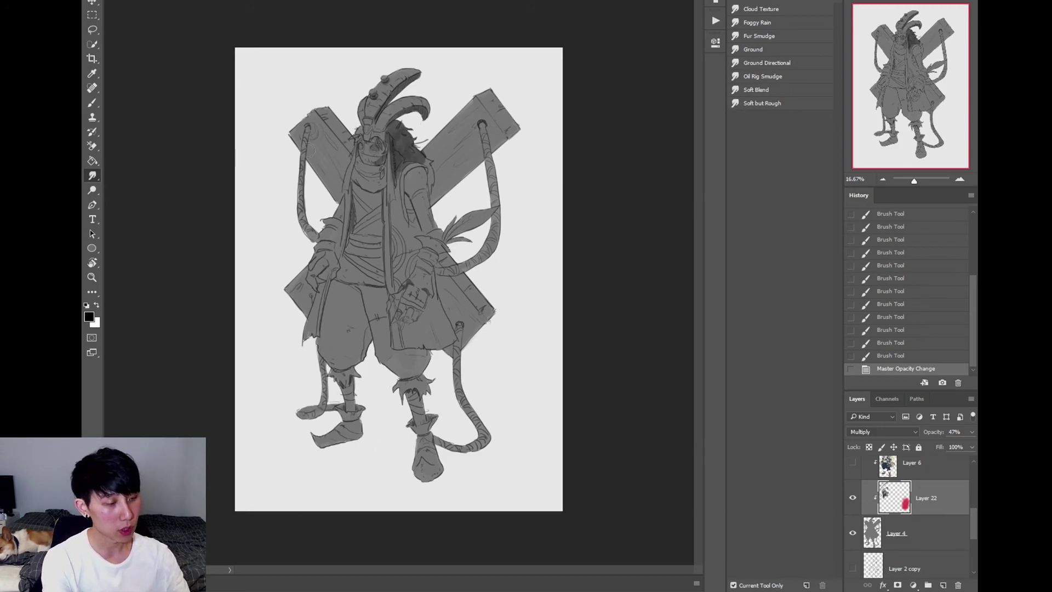
{"action": "key", "text": "e"}
{"action": "mouse_move", "coordinate": [388, 154]}
{"action": "left_mouse_down"}
{"action": "mouse_move", "coordinate": [397, 150]}
{"action": "mouse_move", "coordinate": [384, 162]}
{"action": "left_mouse_up"}
- Switch to the standard Eraser, smudge the shading, and add brush strokes around the head
{"action": "right_click", "coordinate": [96, 146]}
{"action": "left_click", "coordinate": [141, 147]}
{"action": "left_click", "coordinate": [92, 176]}
{"action": "key", "text": "b"}
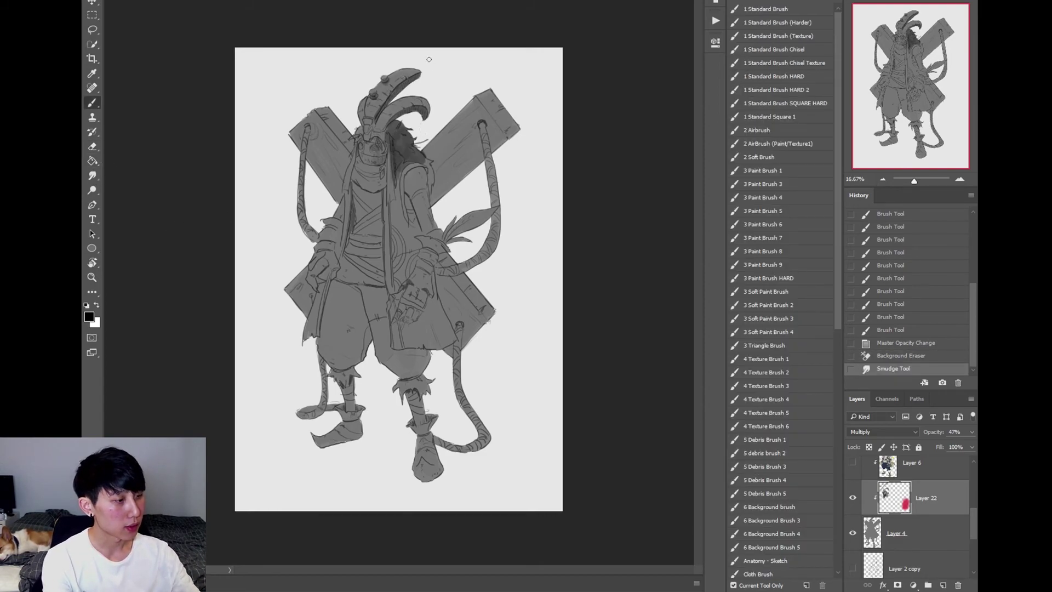
{"action": "left_click_drag", "start_coordinate": [388, 83], "coordinate": [375, 104]}
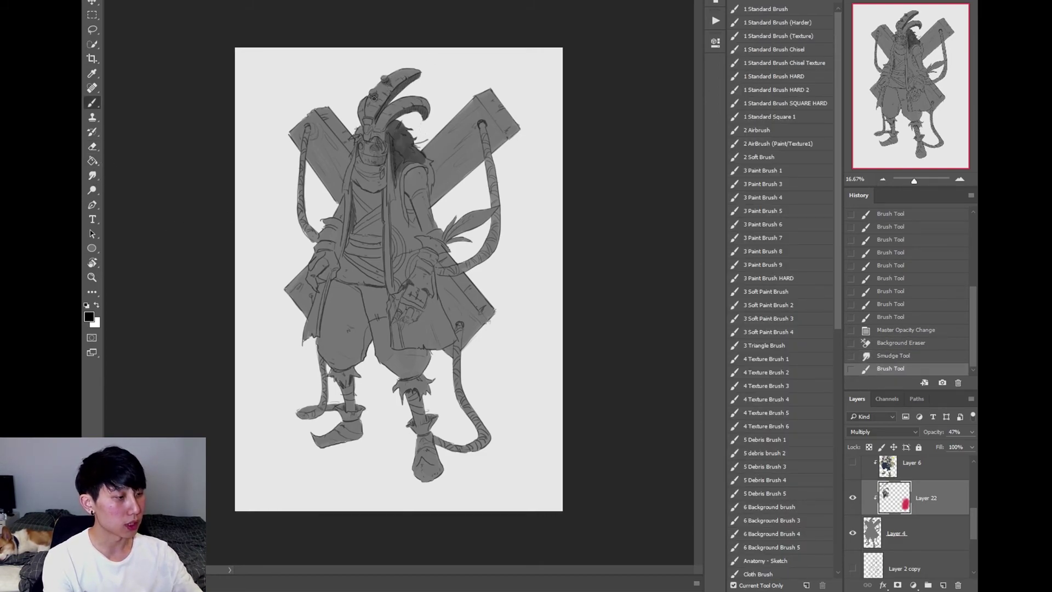
{"action": "key", "text": "ctrl+minus"}
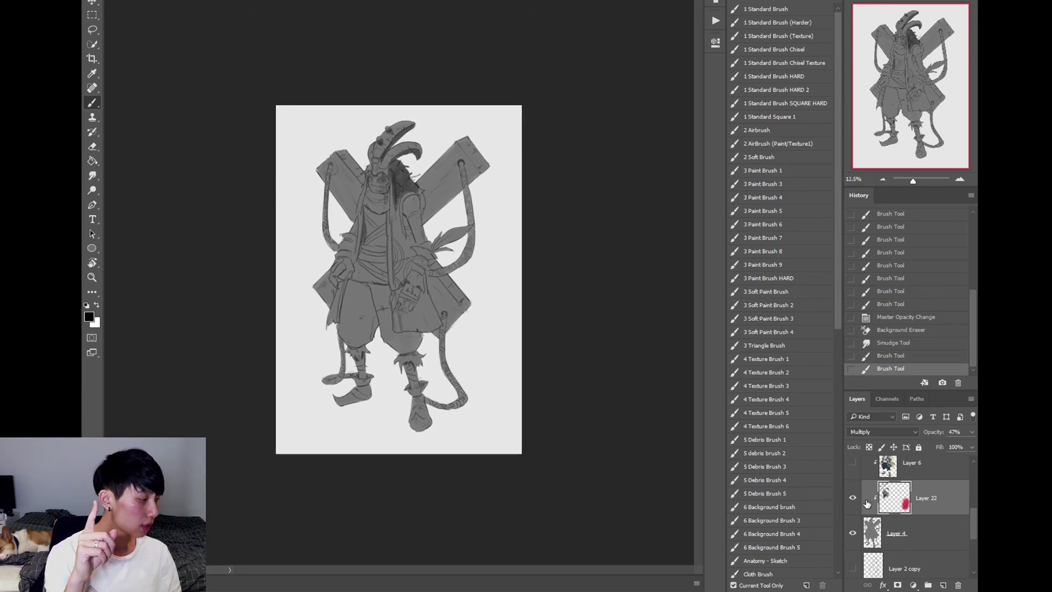
- Add Layer 23 above Layer 22 and set its blend mode to Color Dodge
{"action": "left_click", "coordinate": [888, 431]}
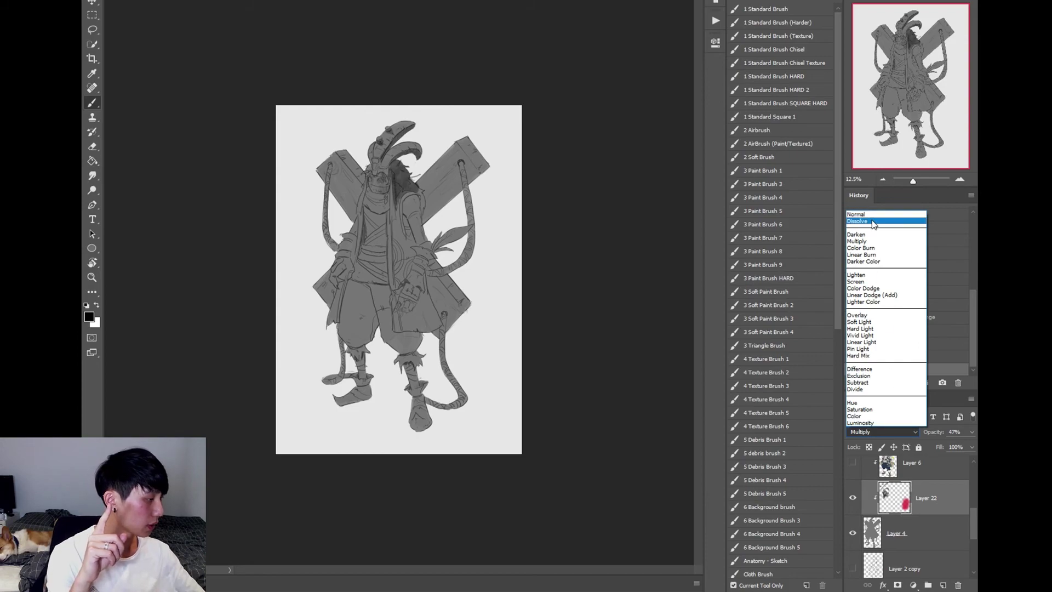
{"action": "left_click", "coordinate": [888, 289]}
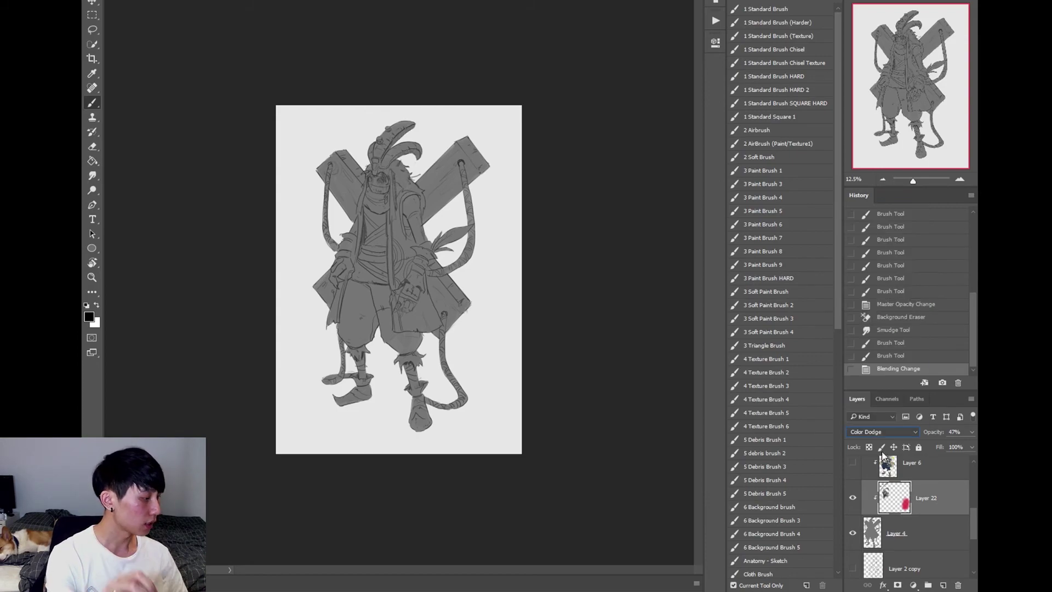
{"action": "key", "text": "ctrl+z"}
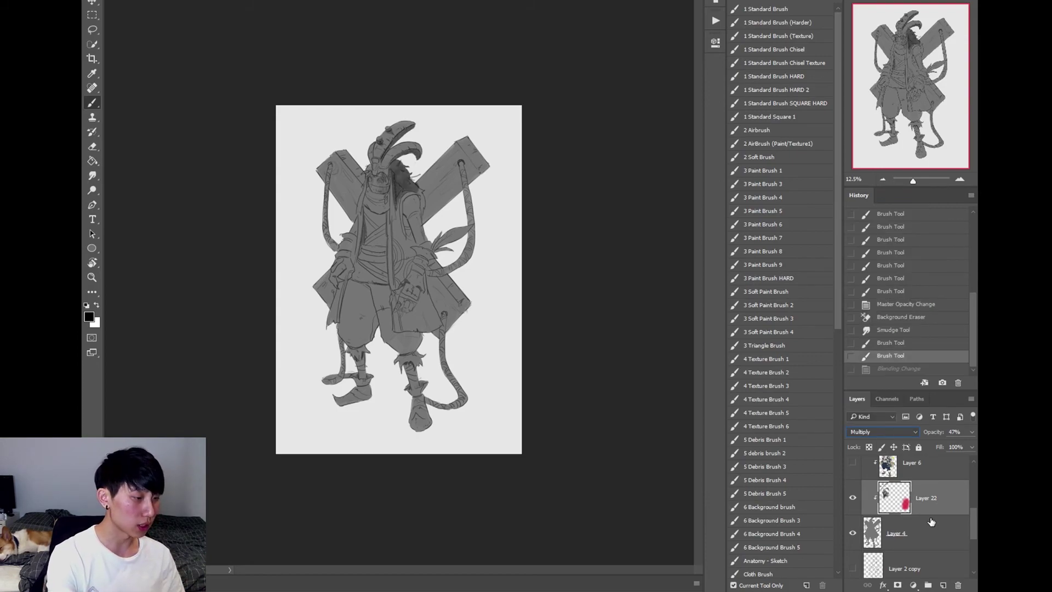
{"action": "left_click", "coordinate": [943, 586]}
{"action": "left_click", "coordinate": [884, 433]}
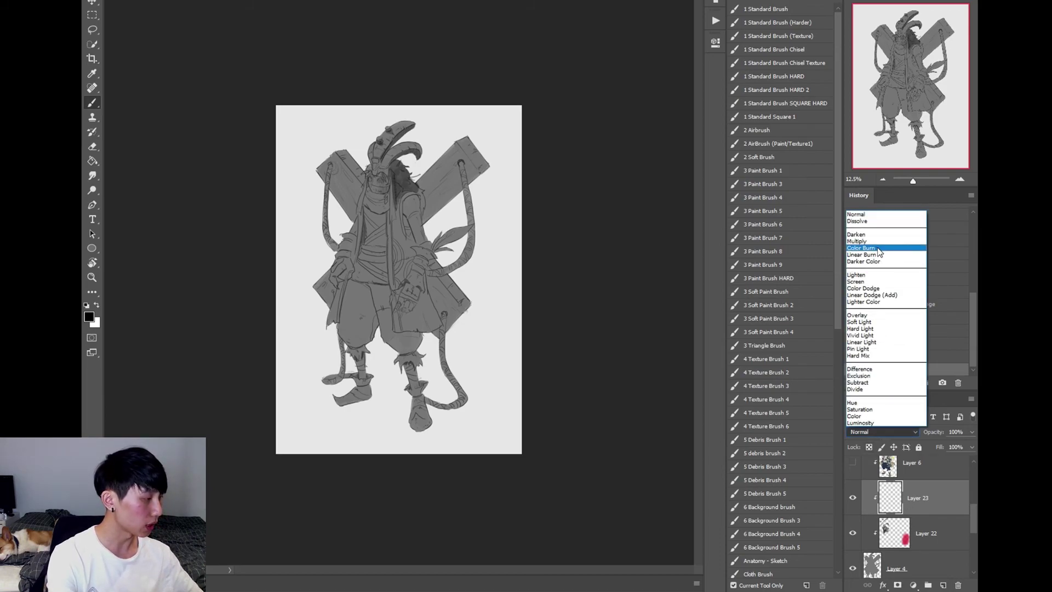
{"action": "left_click", "coordinate": [880, 259]}
{"action": "left_click", "coordinate": [902, 433]}
{"action": "key", "text": "Down"}
{"action": "key", "text": "Down"}
{"action": "key", "text": "Down"}
{"action": "key", "text": "Down"}
{"action": "key", "text": "Down"}
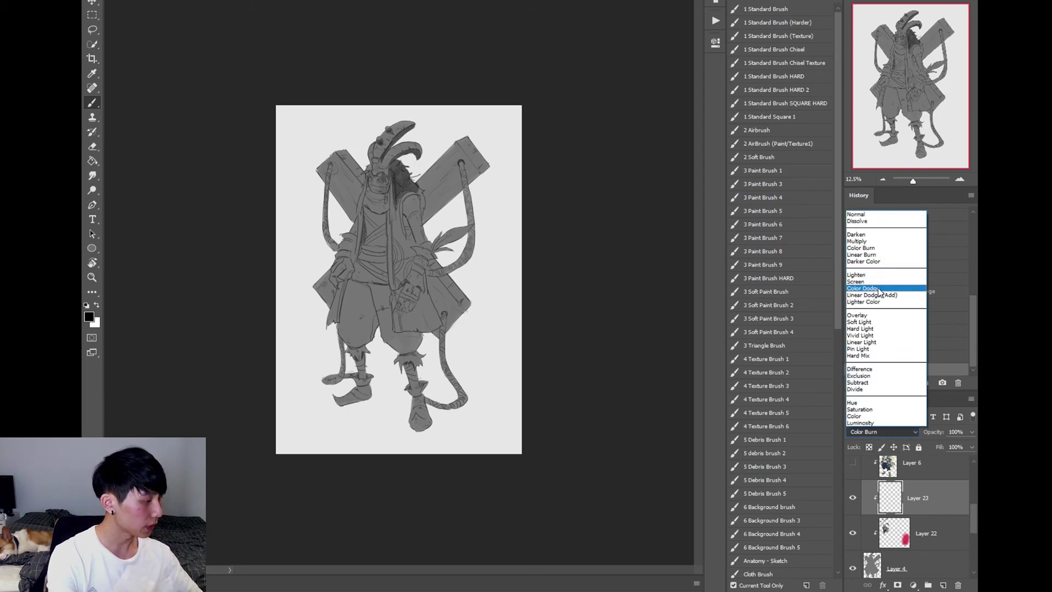
{"action": "key", "text": "Return"}
- Paint soft white highlights on the head and face with a soft round brush
{"action": "key", "text": "x"}
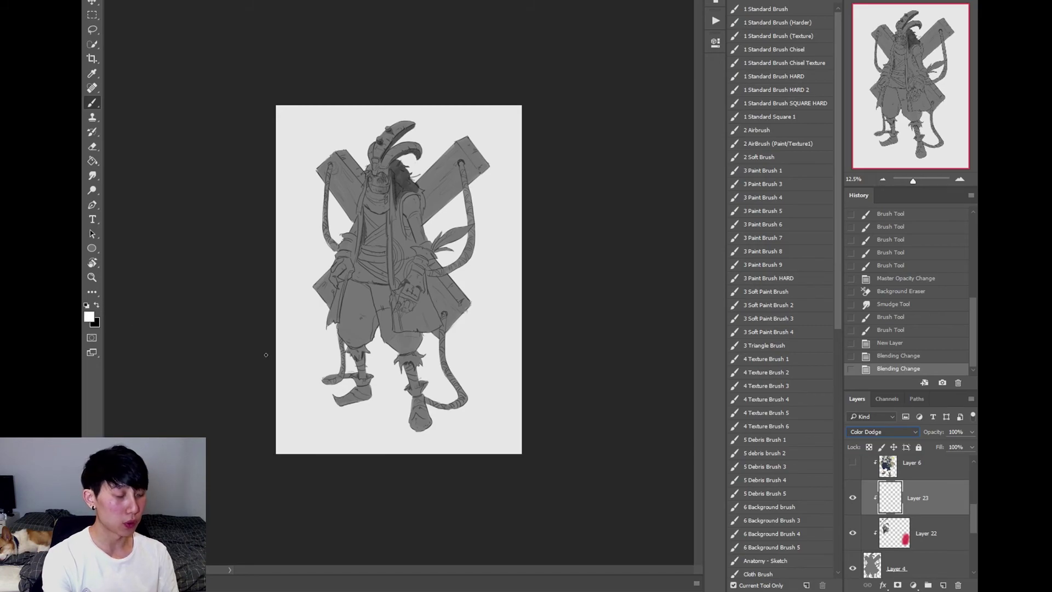
{"action": "left_click", "coordinate": [775, 159]}
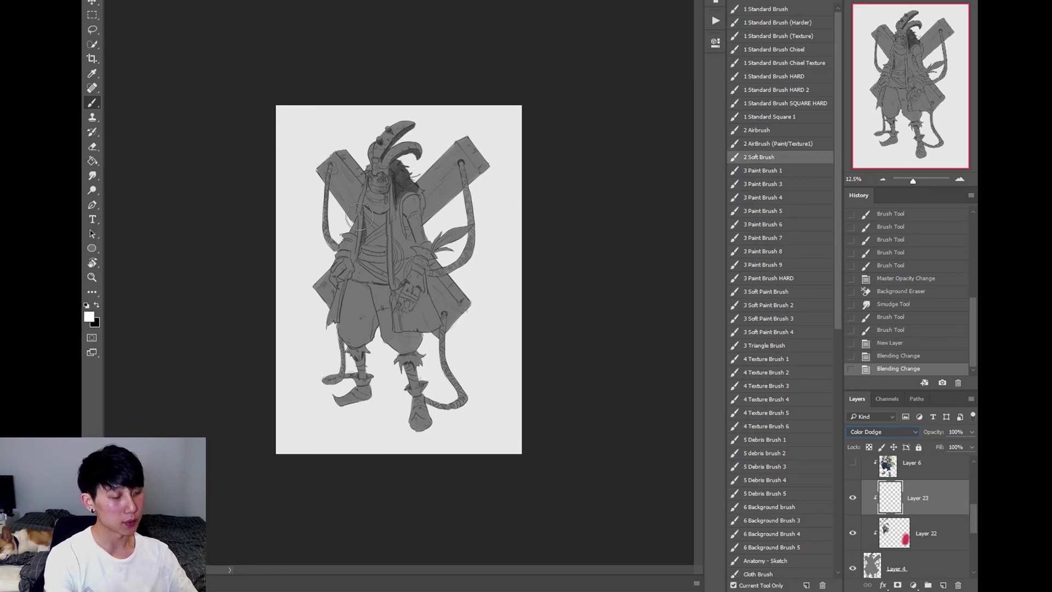
{"action": "right_click", "coordinate": [329, 173]}
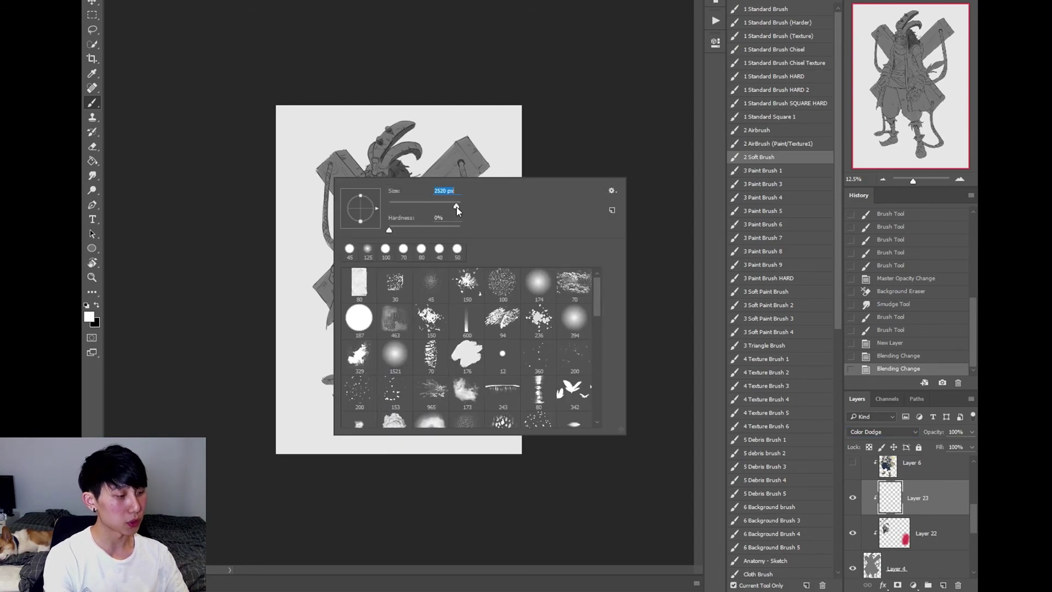
{"action": "left_click", "coordinate": [600, 116]}
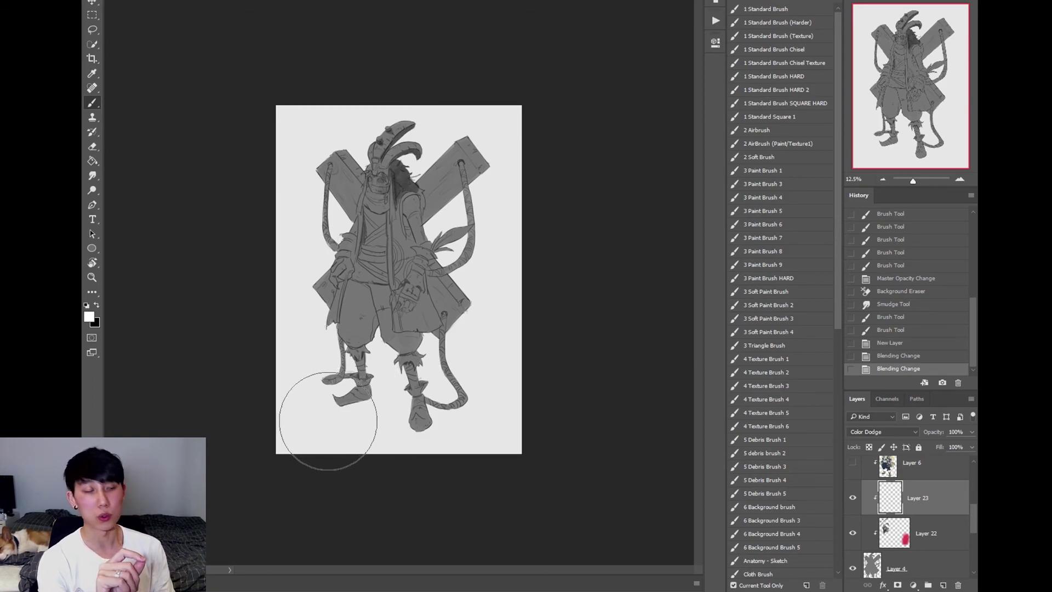
{"action": "mouse_move", "coordinate": [348, 176]}
{"action": "left_mouse_down"}
{"action": "mouse_move", "coordinate": [369, 137]}
{"action": "mouse_move", "coordinate": [388, 167]}
{"action": "left_mouse_up"}
{"action": "key", "text": "bracketleft"}
{"action": "key", "text": "bracketleft"}
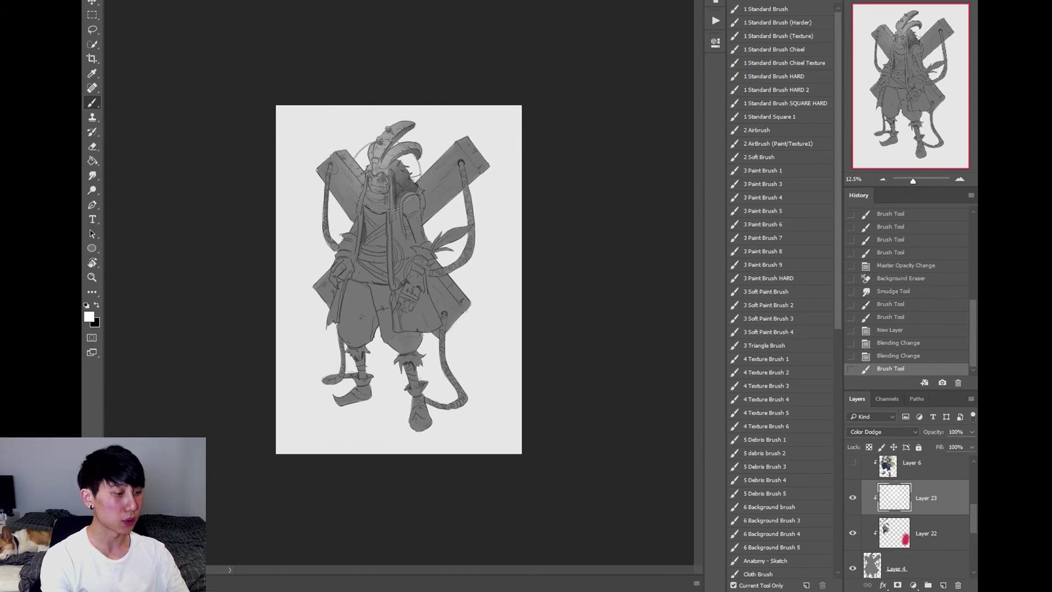
{"action": "left_click", "coordinate": [387, 174]}
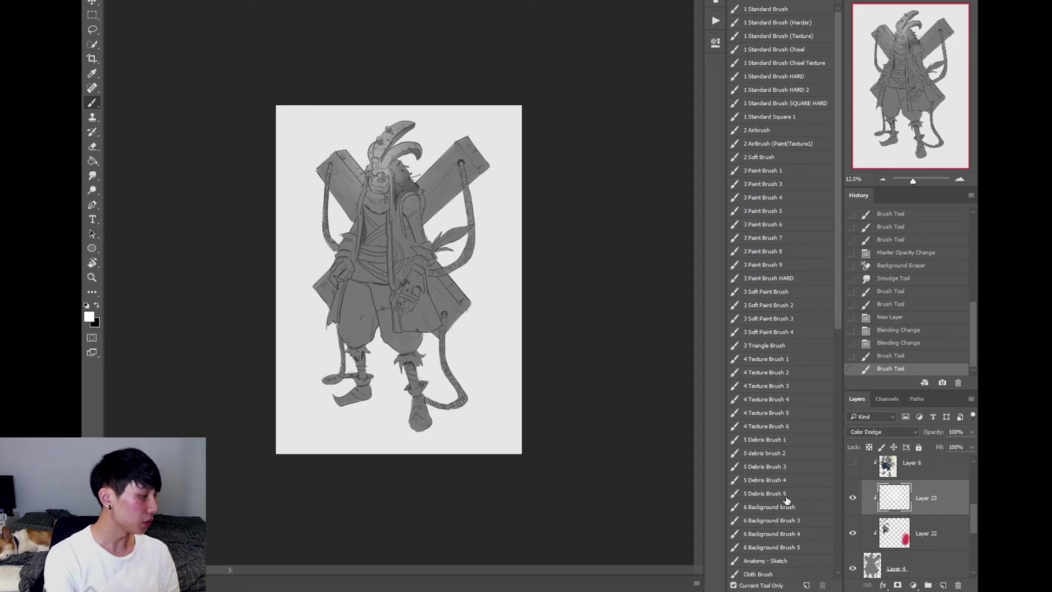
{"action": "key", "text": "ctrl+plus"}
{"action": "key", "text": "ctrl+plus"}
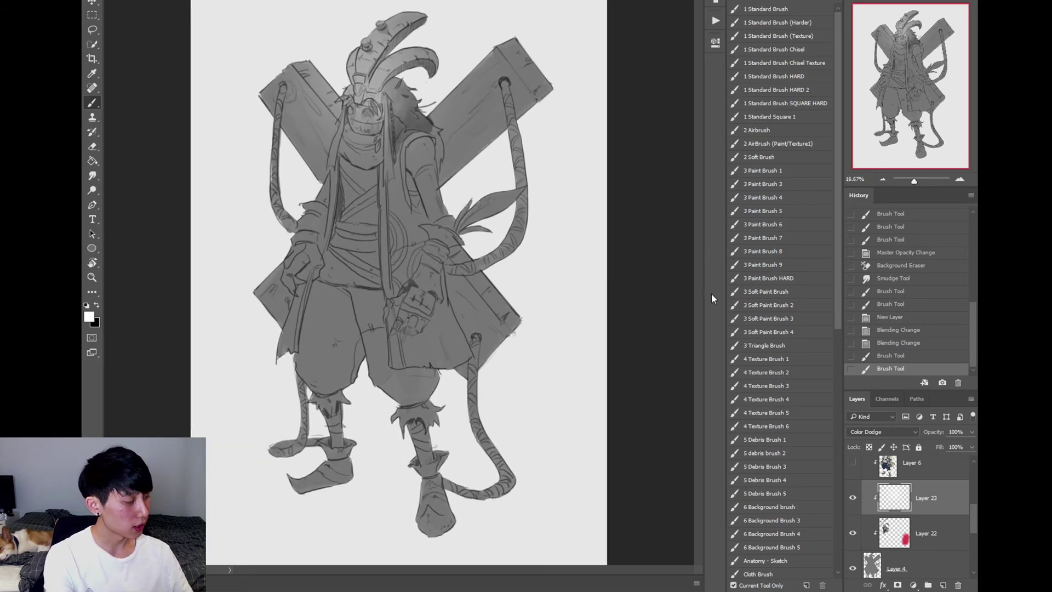
- Add Layer 24 in Color Dodge mode, hide Layer 23, and fill Layer 24 with black
{"action": "scroll", "coordinate": [699, 296], "scroll_direction": "up", "scroll_amount": 3}
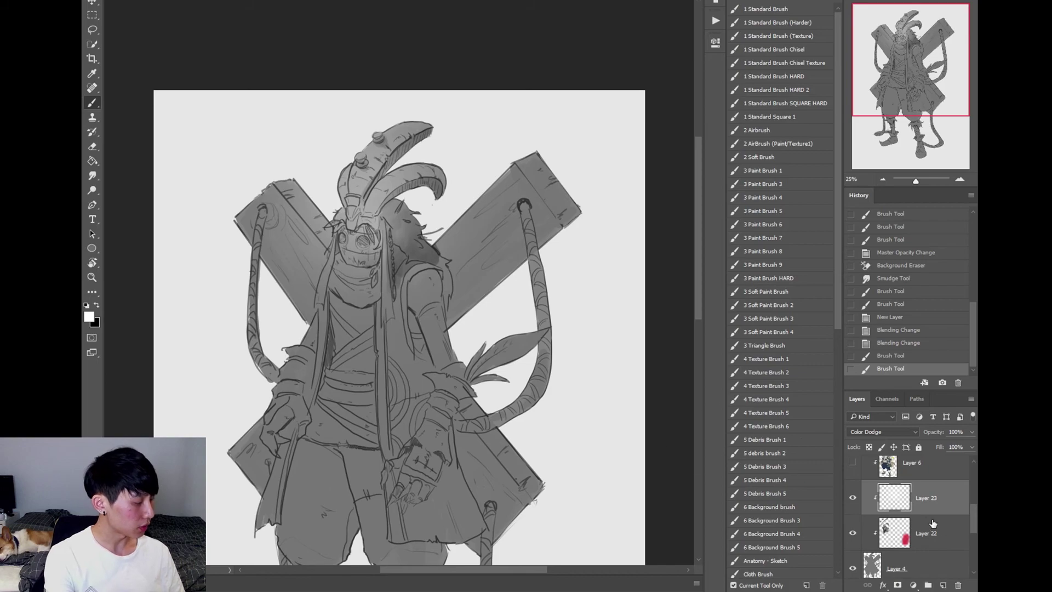
{"action": "left_click", "coordinate": [942, 583]}
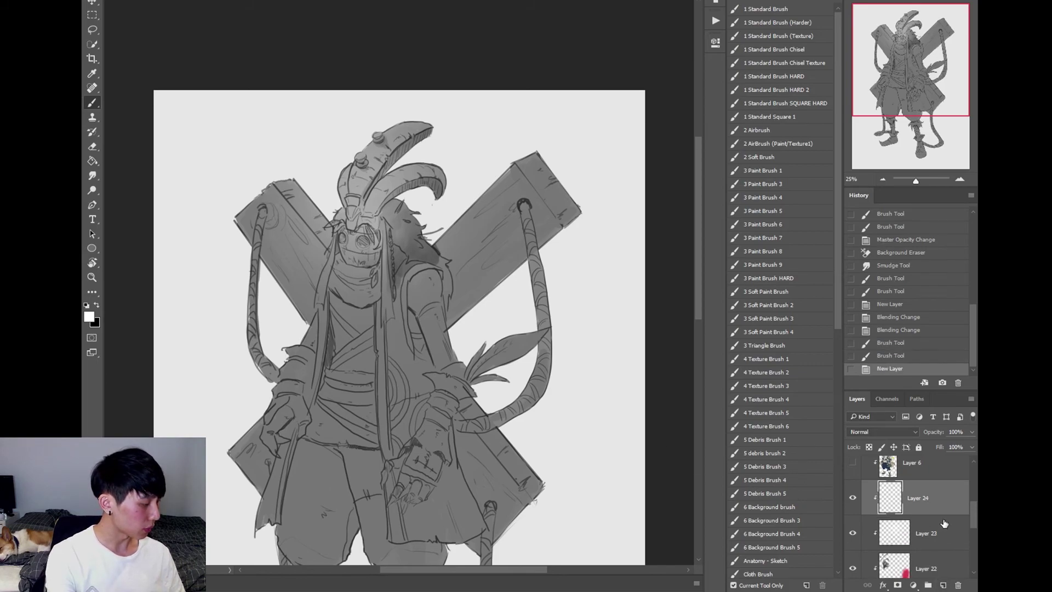
{"action": "left_click", "coordinate": [882, 432]}
{"action": "left_click", "coordinate": [886, 291]}
{"action": "left_click", "coordinate": [852, 533]}
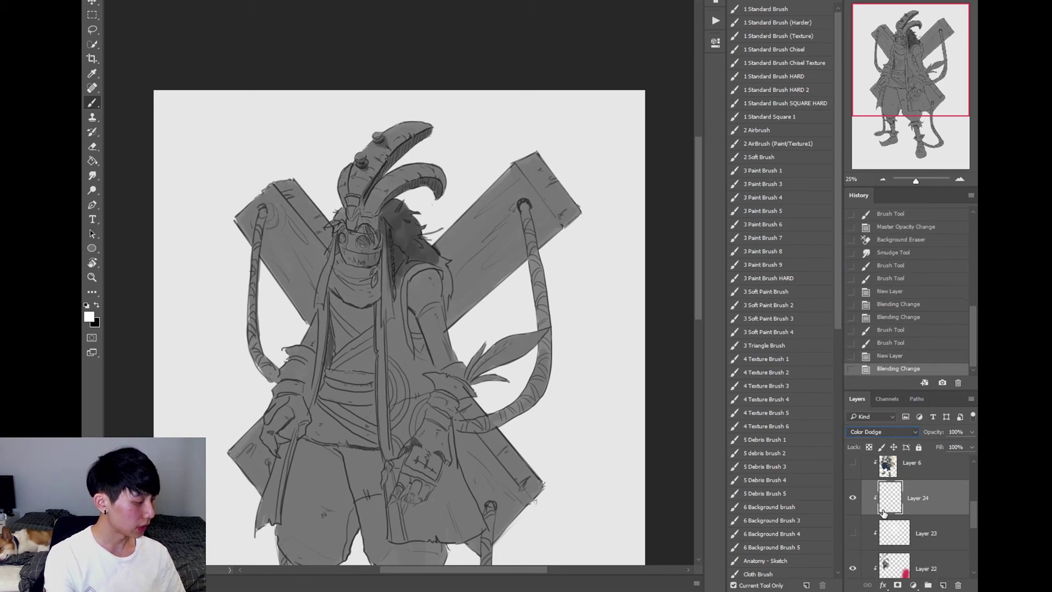
{"action": "left_click", "coordinate": [86, 306]}
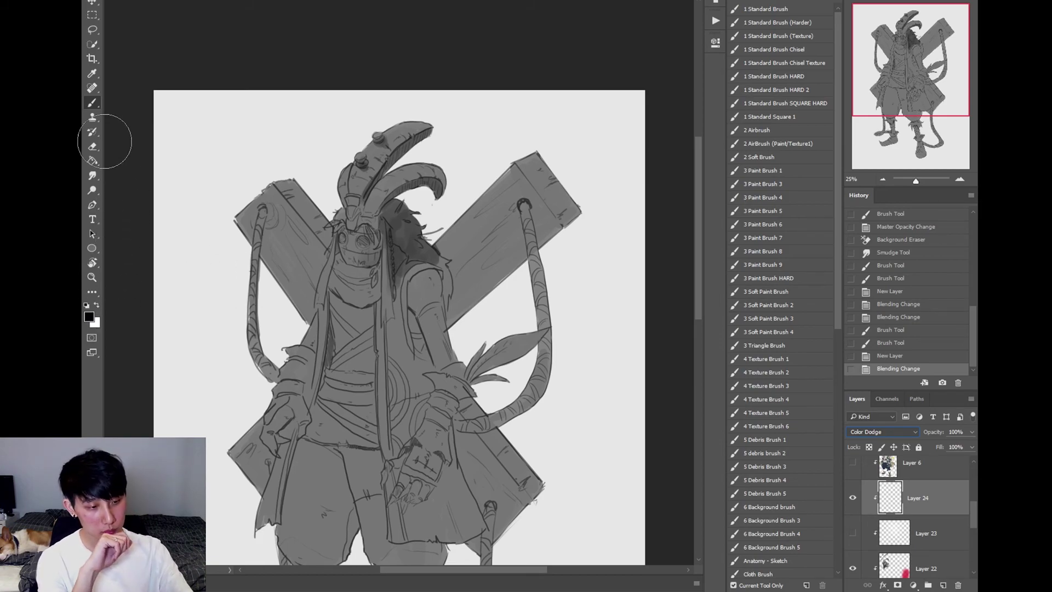
{"action": "left_click", "coordinate": [92, 160]}
{"action": "left_click", "coordinate": [378, 450]}
- Brighten the helmet and horns with white on Layer 24, comparing it against Layer 23
{"action": "key", "text": "b"}
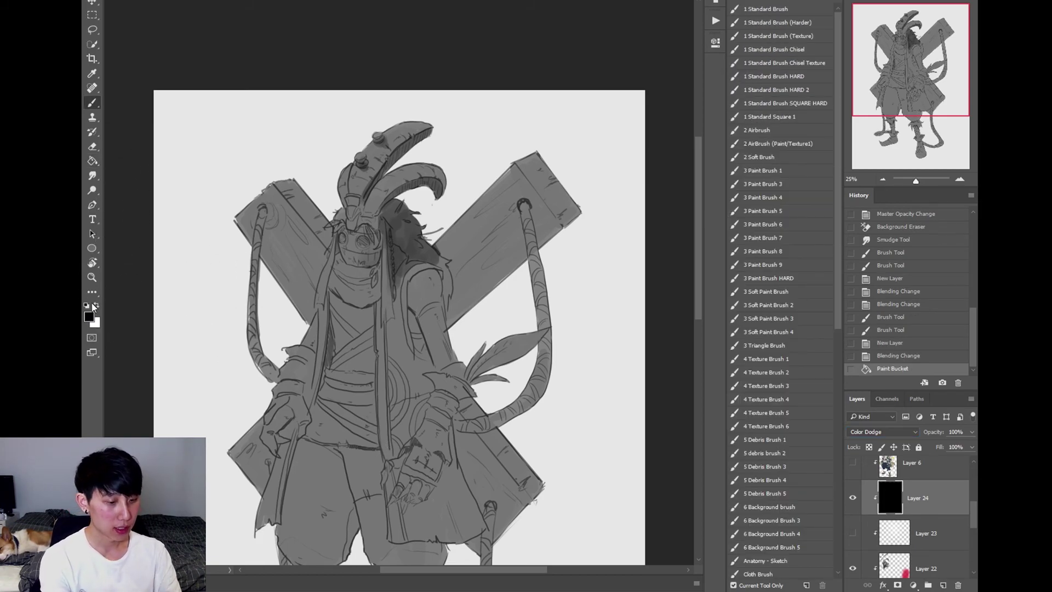
{"action": "left_click", "coordinate": [97, 305]}
{"action": "mouse_move", "coordinate": [378, 217]}
{"action": "left_mouse_down"}
{"action": "mouse_move", "coordinate": [371, 167]}
{"action": "mouse_move", "coordinate": [360, 210]}
{"action": "mouse_move", "coordinate": [386, 159]}
{"action": "mouse_move", "coordinate": [408, 144]}
{"action": "mouse_move", "coordinate": [358, 210]}
{"action": "mouse_move", "coordinate": [388, 182]}
{"action": "mouse_move", "coordinate": [418, 179]}
{"action": "mouse_move", "coordinate": [362, 162]}
{"action": "mouse_move", "coordinate": [379, 170]}
{"action": "mouse_move", "coordinate": [367, 150]}
{"action": "mouse_move", "coordinate": [360, 158]}
{"action": "mouse_move", "coordinate": [394, 131]}
{"action": "left_mouse_up"}
{"action": "key", "text": "ctrl+z"}
{"action": "key", "text": "ctrl+z"}
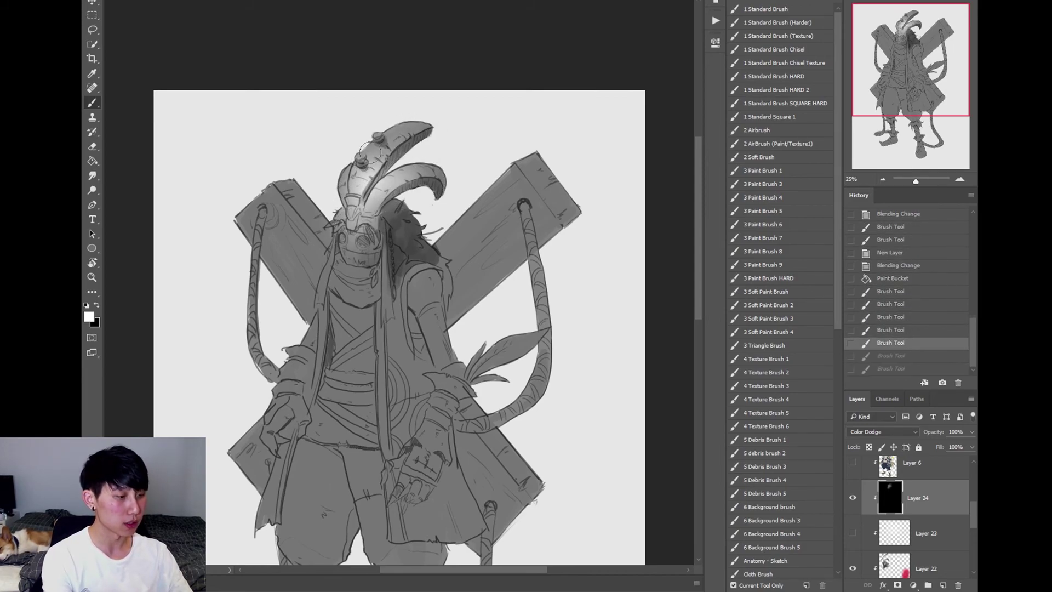
{"action": "key", "text": "ctrl+shift+z"}
{"action": "key", "text": "ctrl+shift+z"}
{"action": "left_click", "coordinate": [853, 497]}
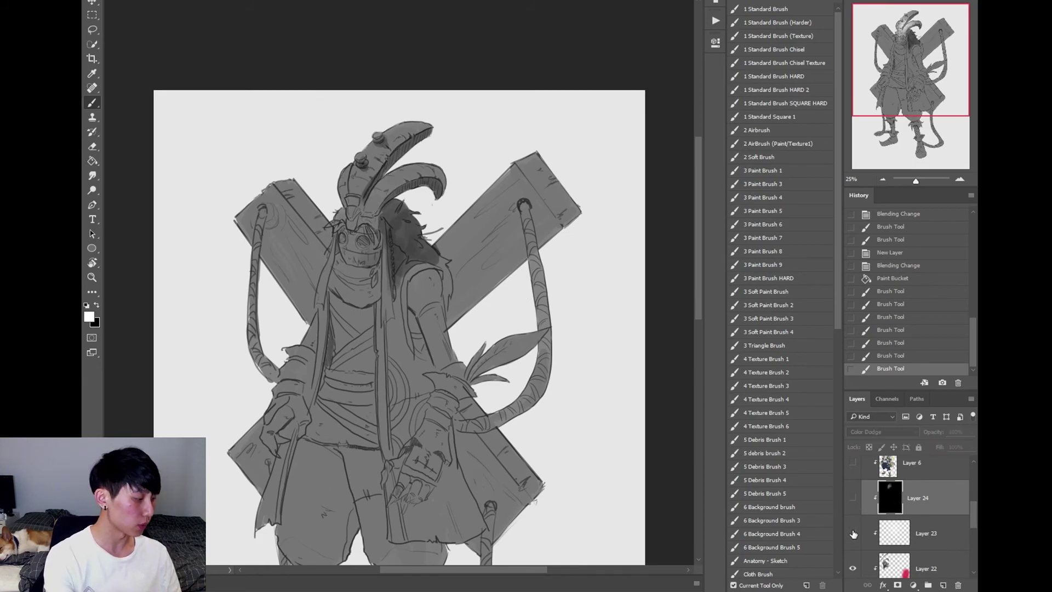
{"action": "left_click", "coordinate": [853, 533]}
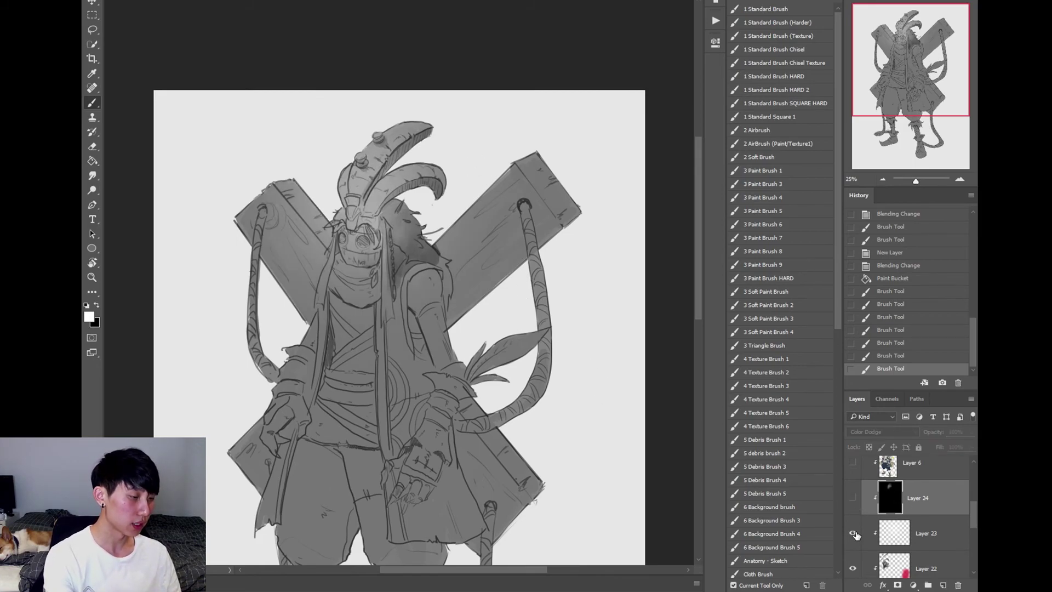
{"action": "left_click", "coordinate": [948, 537]}
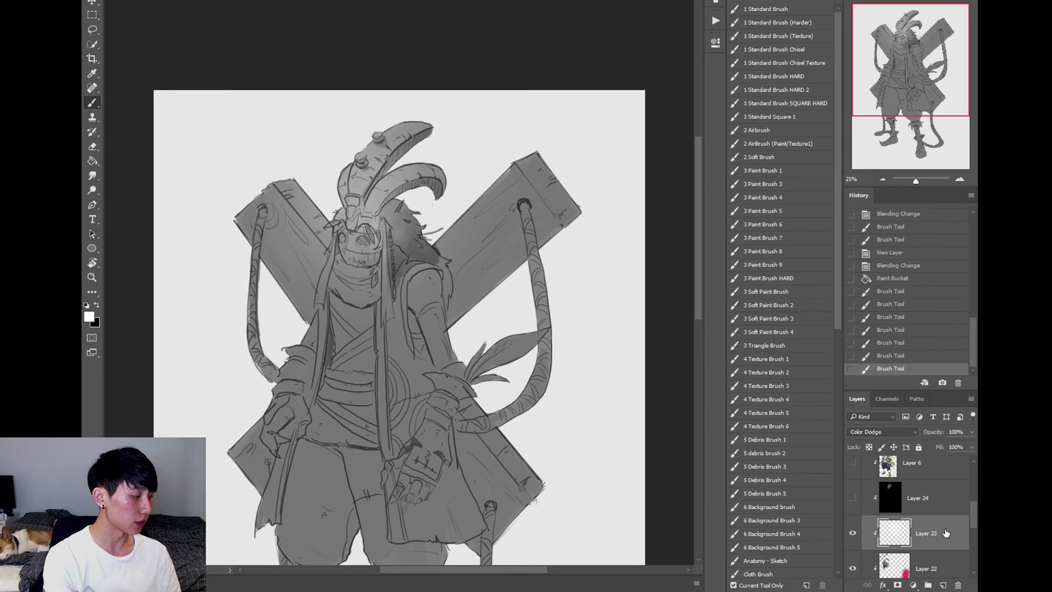
{"action": "left_click", "coordinate": [852, 533]}
{"action": "left_click", "coordinate": [853, 497]}
{"action": "left_click", "coordinate": [930, 495]}
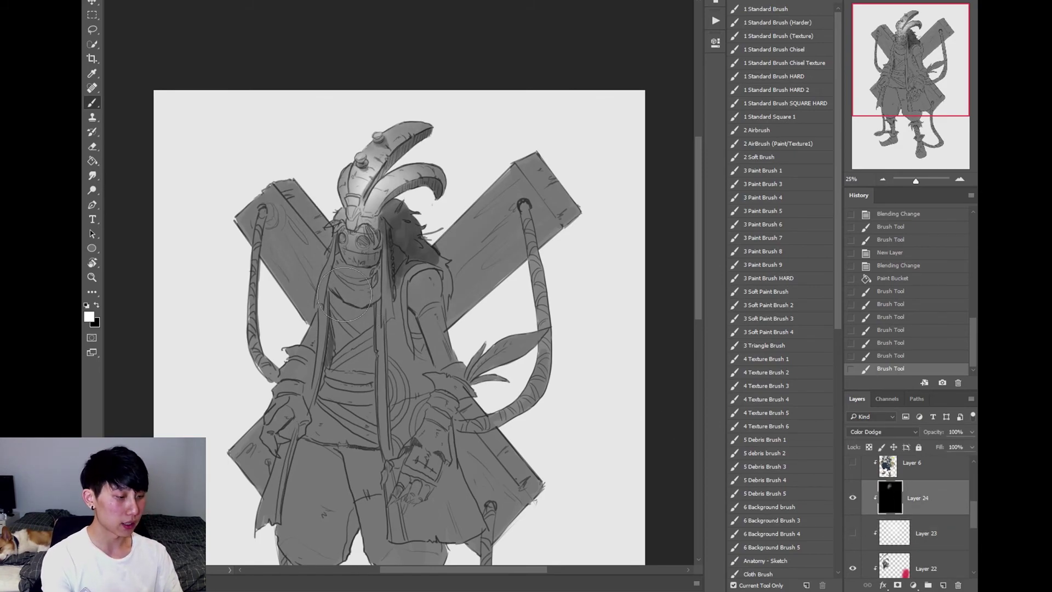
- Add glow to the scarf, cross and left forearm, then lower Layer 24 to 60% opacity
{"action": "mouse_move", "coordinate": [344, 294]}
{"action": "left_mouse_down"}
{"action": "mouse_move", "coordinate": [406, 291]}
{"action": "mouse_move", "coordinate": [355, 305]}
{"action": "left_mouse_up"}
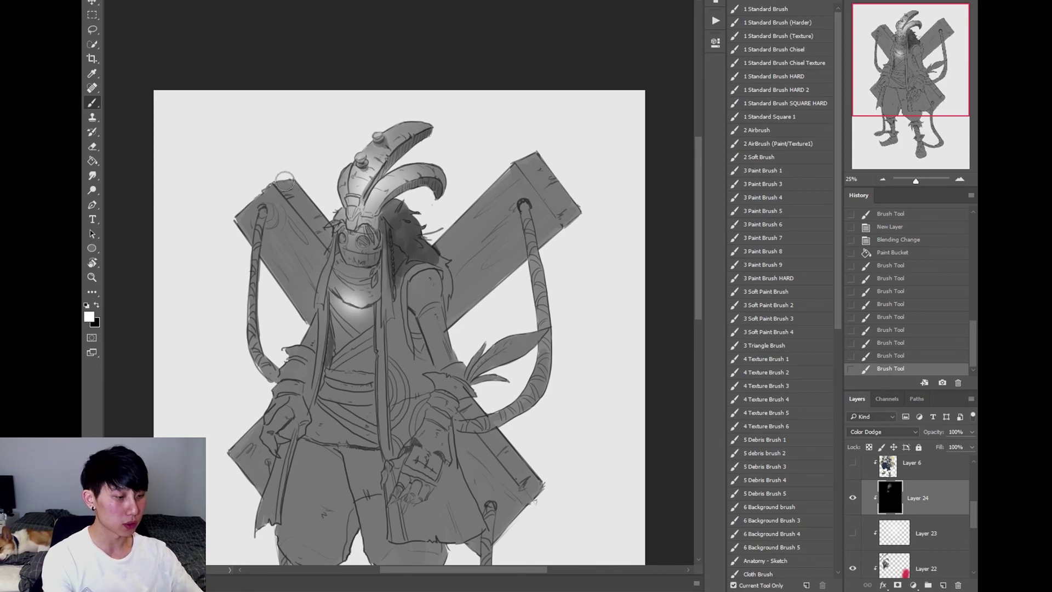
{"action": "mouse_move", "coordinate": [285, 178]}
{"action": "left_mouse_down"}
{"action": "mouse_move", "coordinate": [326, 243]}
{"action": "mouse_move", "coordinate": [292, 179]}
{"action": "mouse_move", "coordinate": [313, 169]}
{"action": "mouse_move", "coordinate": [288, 180]}
{"action": "mouse_move", "coordinate": [318, 238]}
{"action": "mouse_move", "coordinate": [258, 243]}
{"action": "mouse_move", "coordinate": [280, 404]}
{"action": "mouse_move", "coordinate": [388, 337]}
{"action": "mouse_move", "coordinate": [283, 384]}
{"action": "mouse_move", "coordinate": [298, 362]}
{"action": "left_mouse_up"}
{"action": "key", "text": "ctrl+z"}
{"action": "key", "text": "ctrl+shift+z"}
{"action": "left_click_drag", "start_coordinate": [324, 348], "coordinate": [325, 362]}
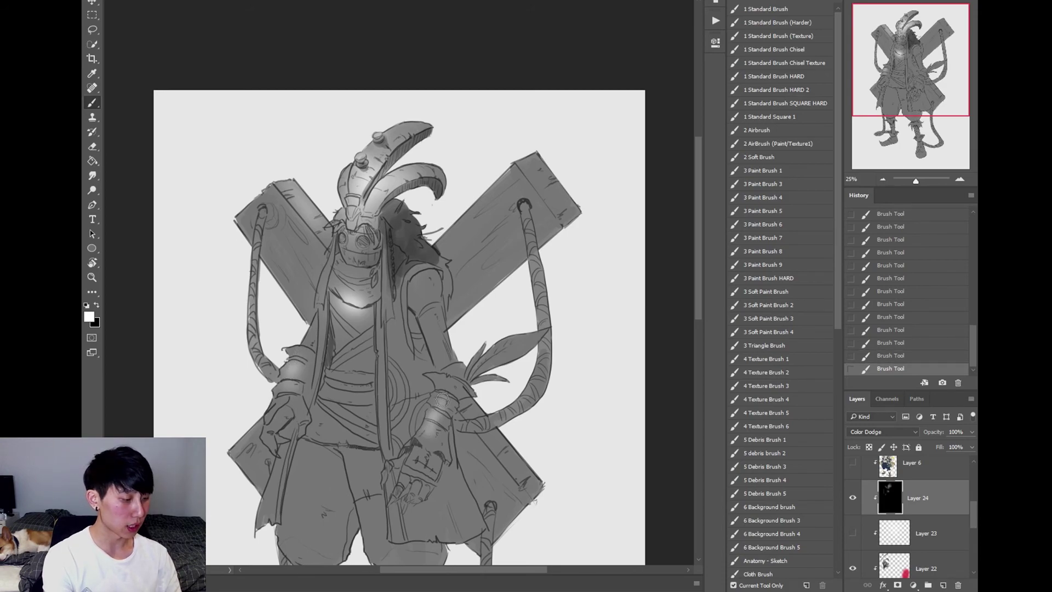
{"action": "key", "text": "ctrl+minus"}
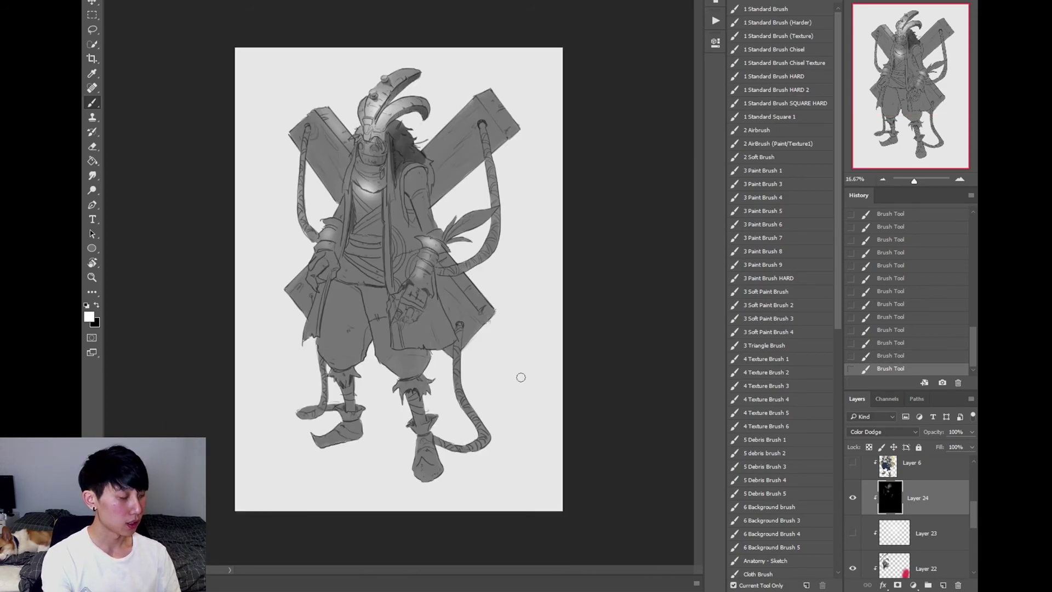
{"action": "left_click_drag", "start_coordinate": [944, 432], "coordinate": [923, 435]}
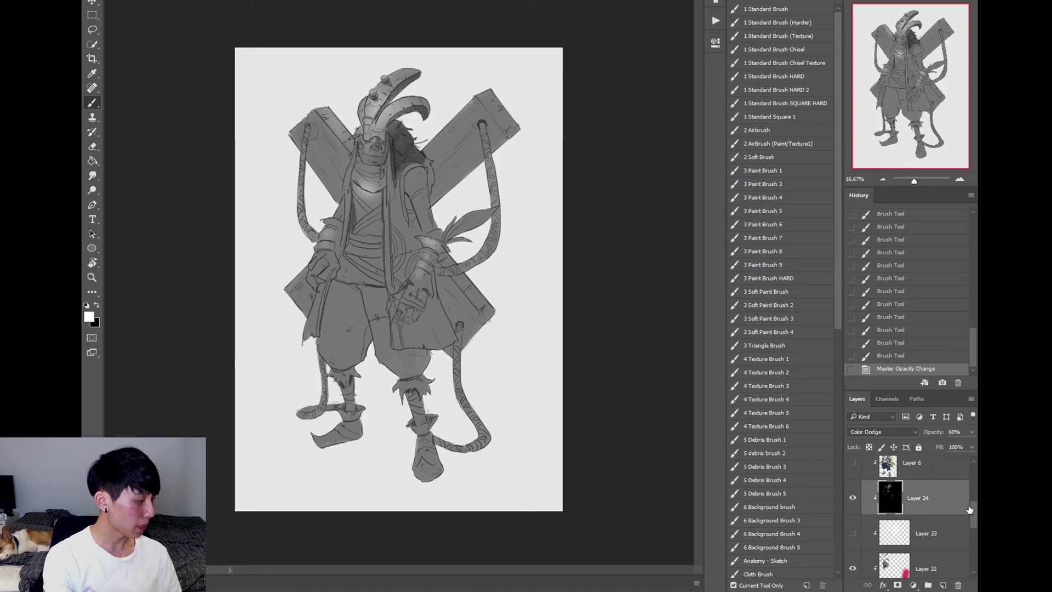
- Move Layer 24 above Layer 6 and reveal the coloured character and Layer 7 linework beneath it
{"action": "scroll", "coordinate": [904, 506], "scroll_direction": "up", "scroll_amount": 1}
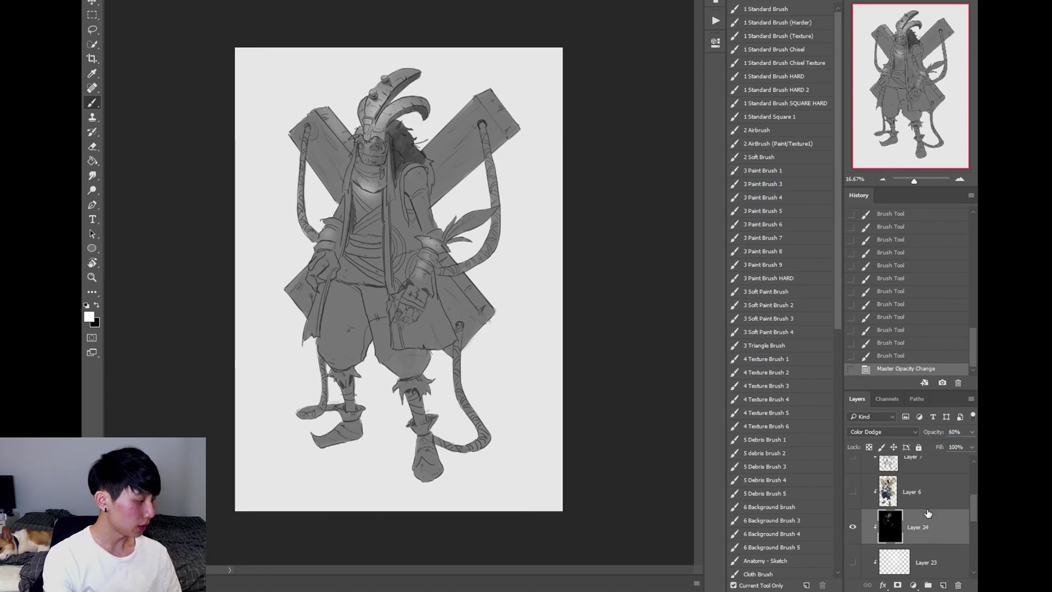
{"action": "left_click_drag", "start_coordinate": [928, 512], "coordinate": [924, 474]}
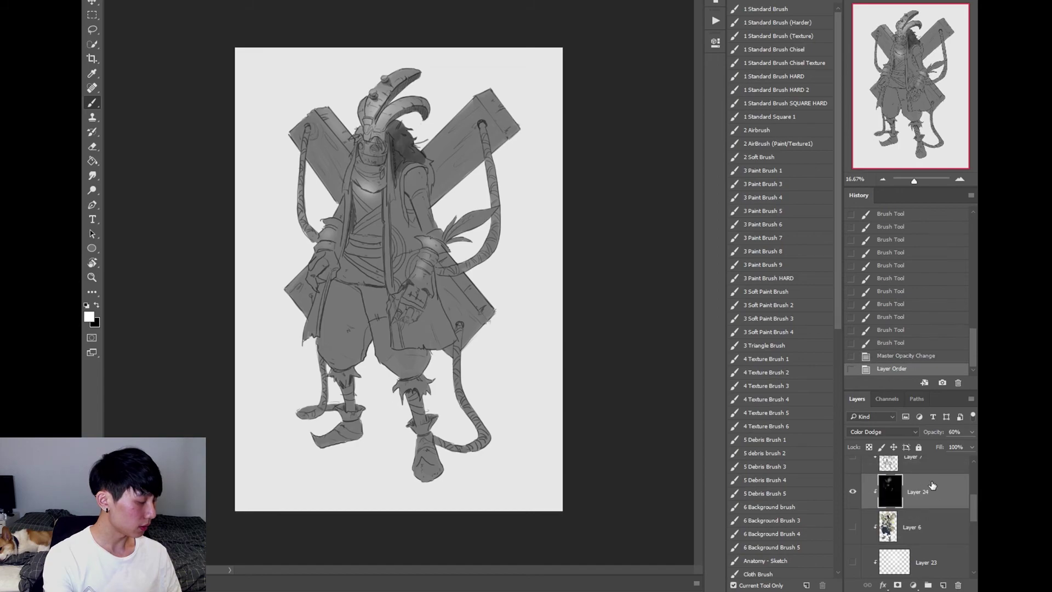
{"action": "left_click", "coordinate": [852, 526]}
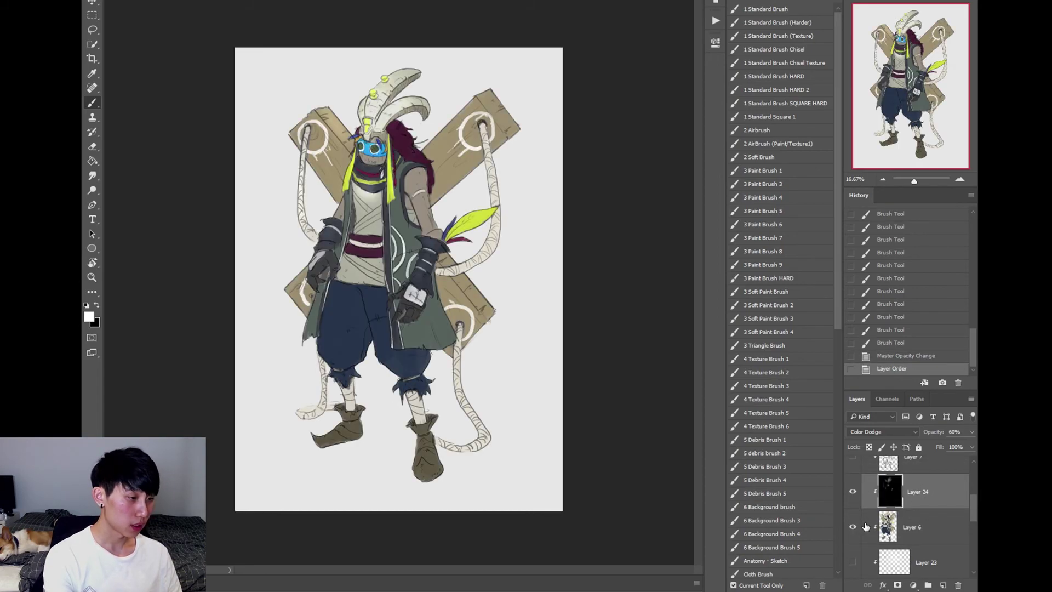
{"action": "left_click", "coordinate": [853, 528]}
{"action": "left_click", "coordinate": [853, 528]}
{"action": "scroll", "coordinate": [970, 499], "scroll_direction": "up", "scroll_amount": 2}
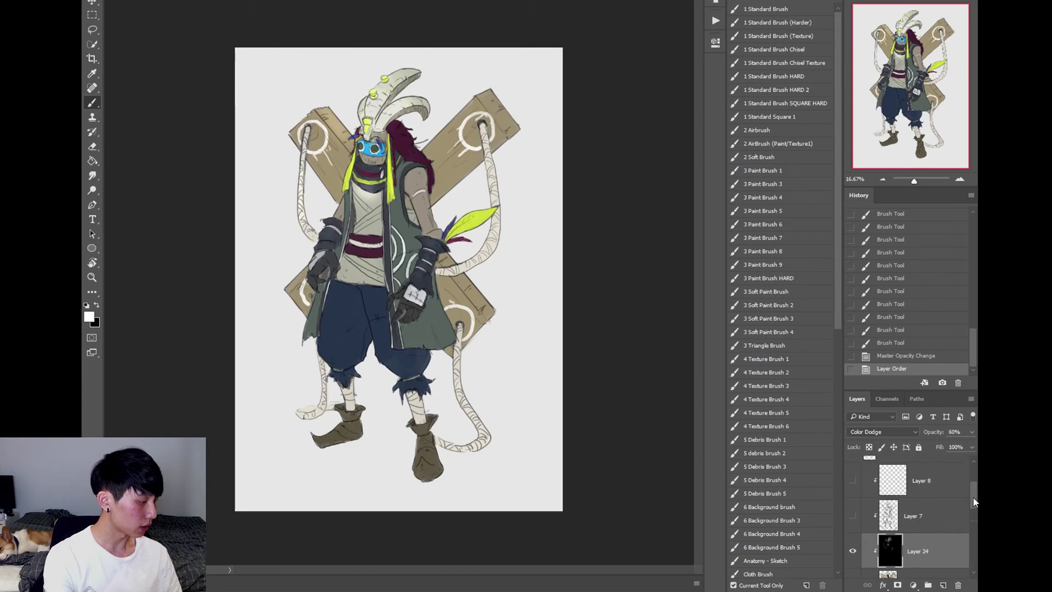
{"action": "left_click", "coordinate": [851, 506]}
{"action": "left_click_drag", "start_coordinate": [926, 513], "coordinate": [921, 553]}
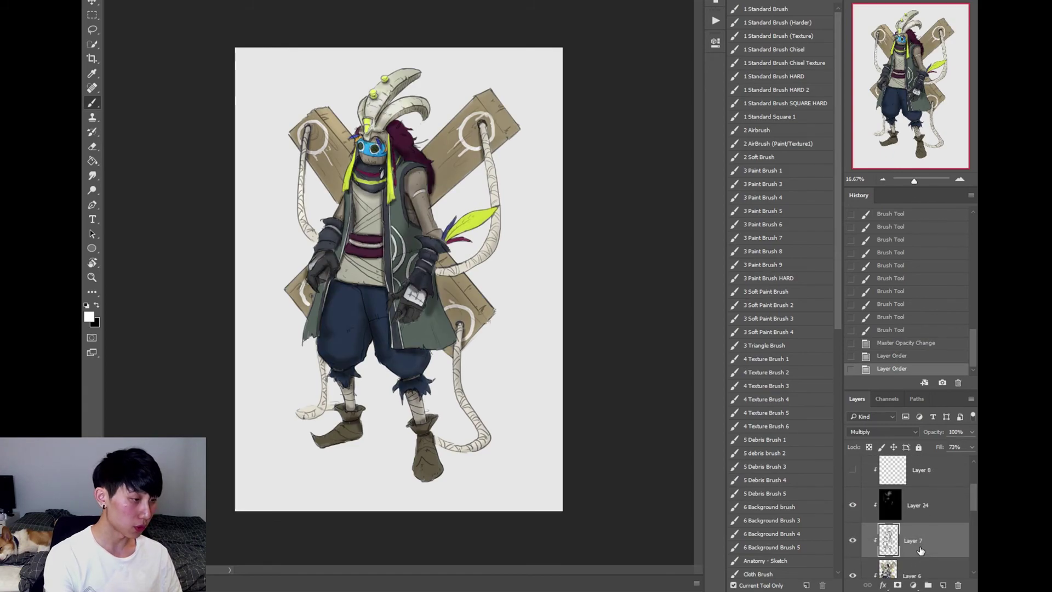
{"action": "left_click", "coordinate": [853, 506]}
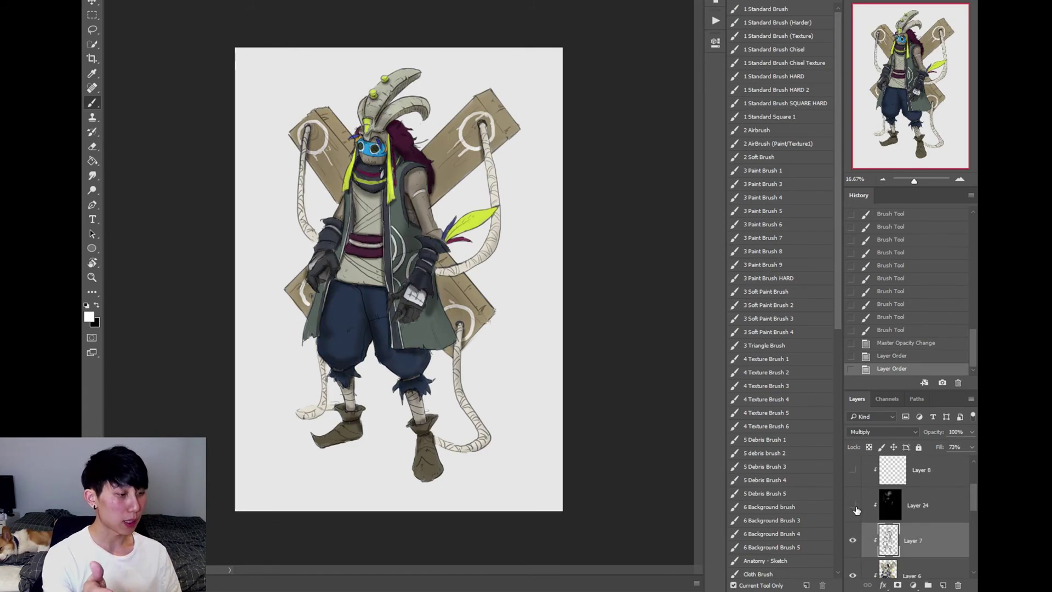
{"action": "left_click", "coordinate": [853, 507]}
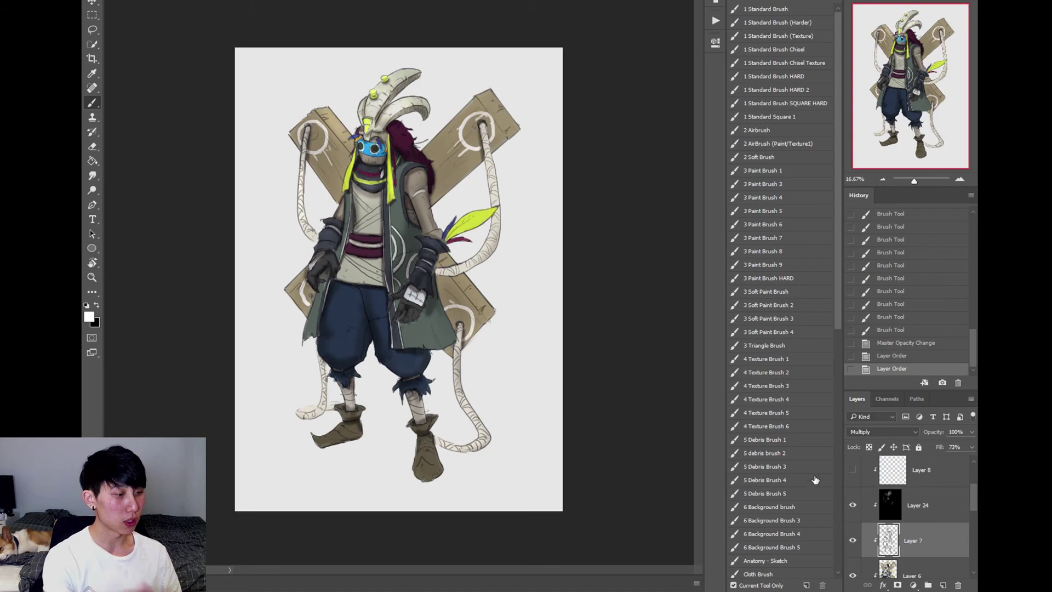
- Paint white glow on the shoulder, chest, head, horn, hair and right rope
{"action": "left_click", "coordinate": [414, 163]}
{"action": "key", "text": "alt+bracketright"}
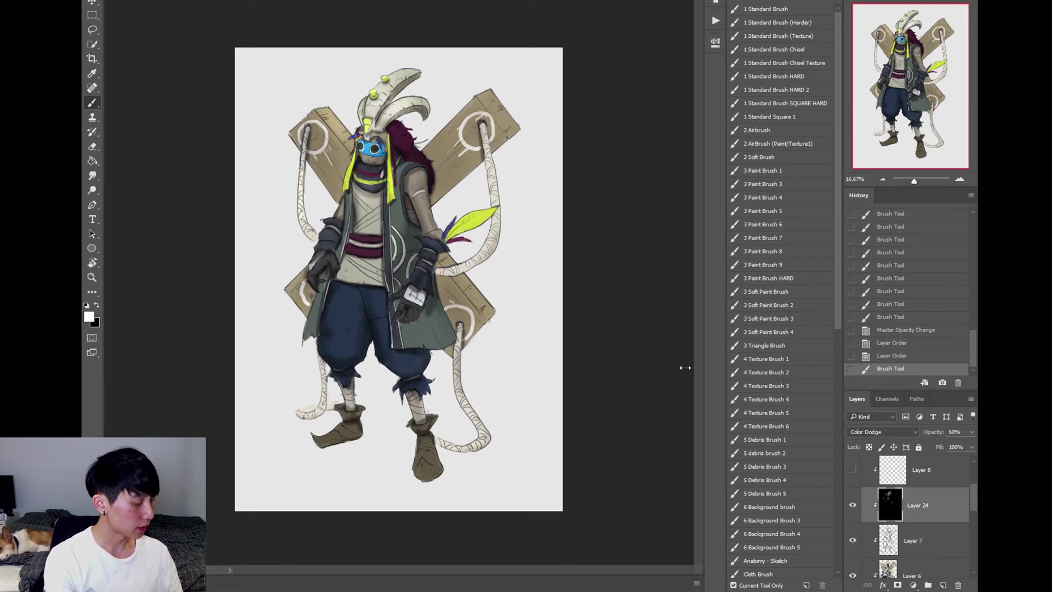
{"action": "left_click", "coordinate": [406, 173]}
{"action": "left_click", "coordinate": [405, 173]}
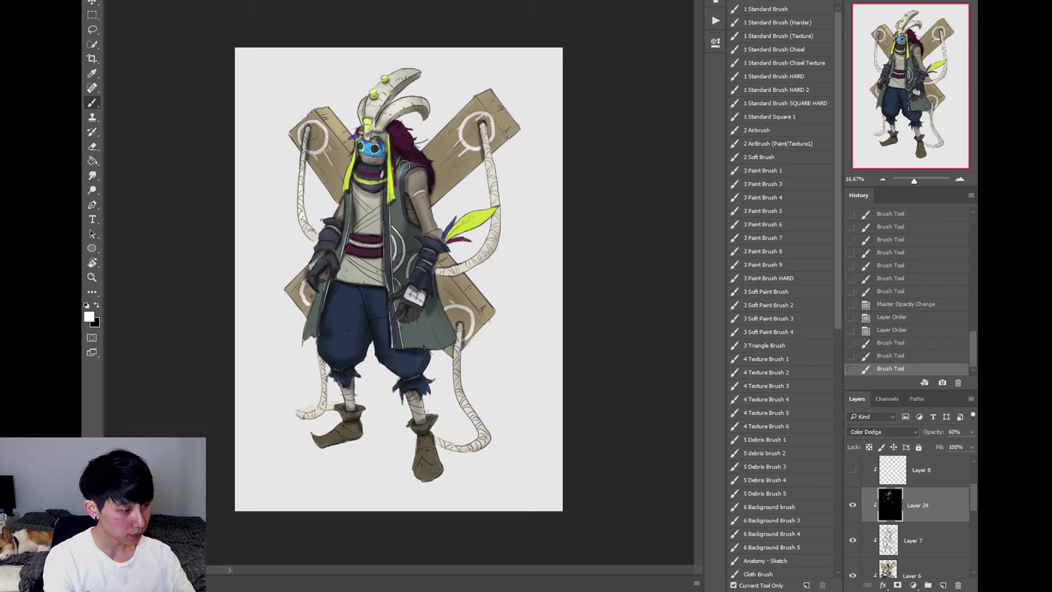
{"action": "left_click_drag", "start_coordinate": [357, 241], "coordinate": [384, 249]}
{"action": "left_click_drag", "start_coordinate": [375, 97], "coordinate": [408, 71]}
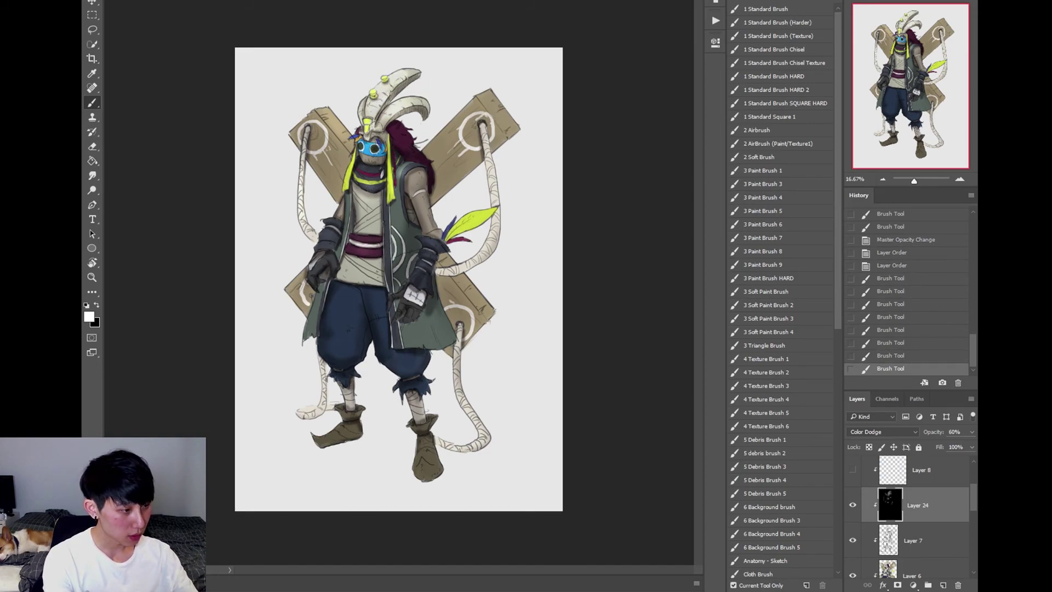
{"action": "left_click_drag", "start_coordinate": [398, 142], "coordinate": [408, 126]}
{"action": "key", "text": "ctrl+minus"}
{"action": "key", "text": "ctrl+minus"}
{"action": "key", "text": "ctrl+plus"}
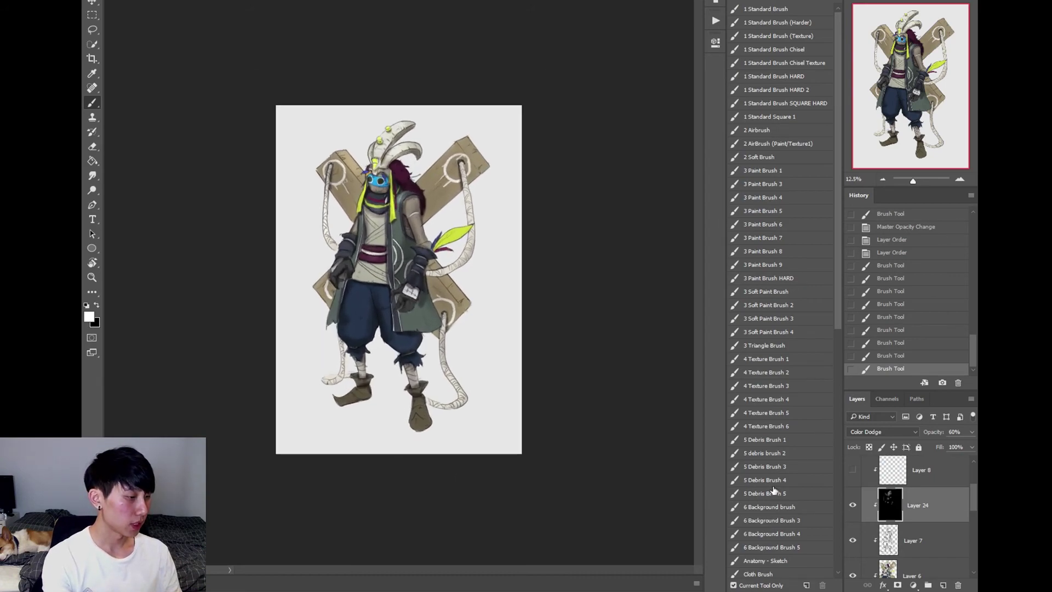
{"action": "key", "text": "ctrl+plus"}
{"action": "mouse_move", "coordinate": [495, 229]}
{"action": "left_mouse_down"}
{"action": "mouse_move", "coordinate": [494, 244]}
{"action": "mouse_move", "coordinate": [493, 205]}
{"action": "left_mouse_up"}
{"action": "key", "text": "ctrl+minus"}
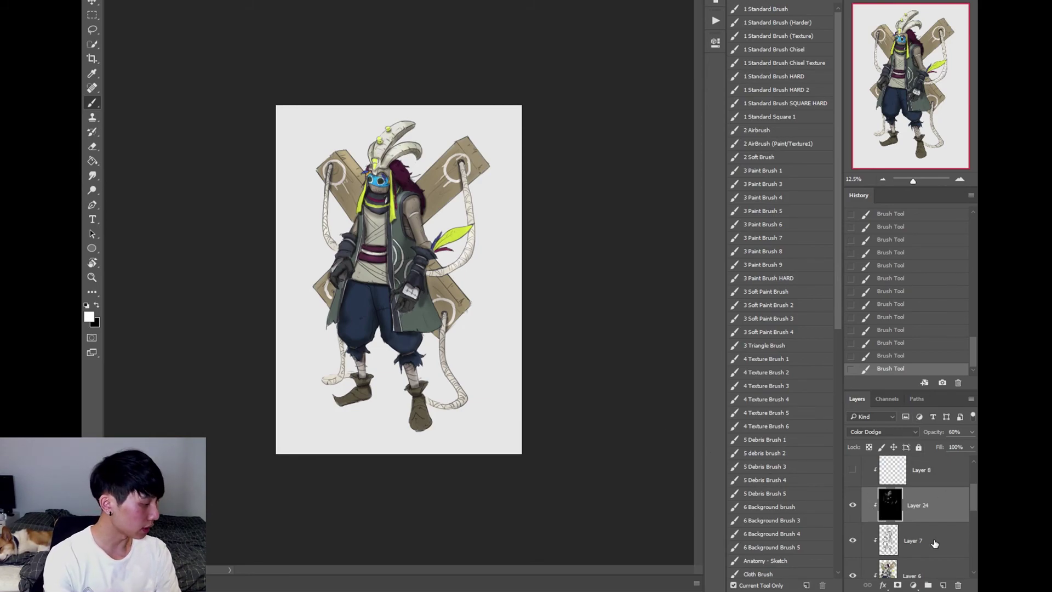
- Add Layer 25 above the glow layer and set its blend mode to Overlay
{"action": "left_click", "coordinate": [943, 586]}
{"action": "left_click", "coordinate": [876, 432]}
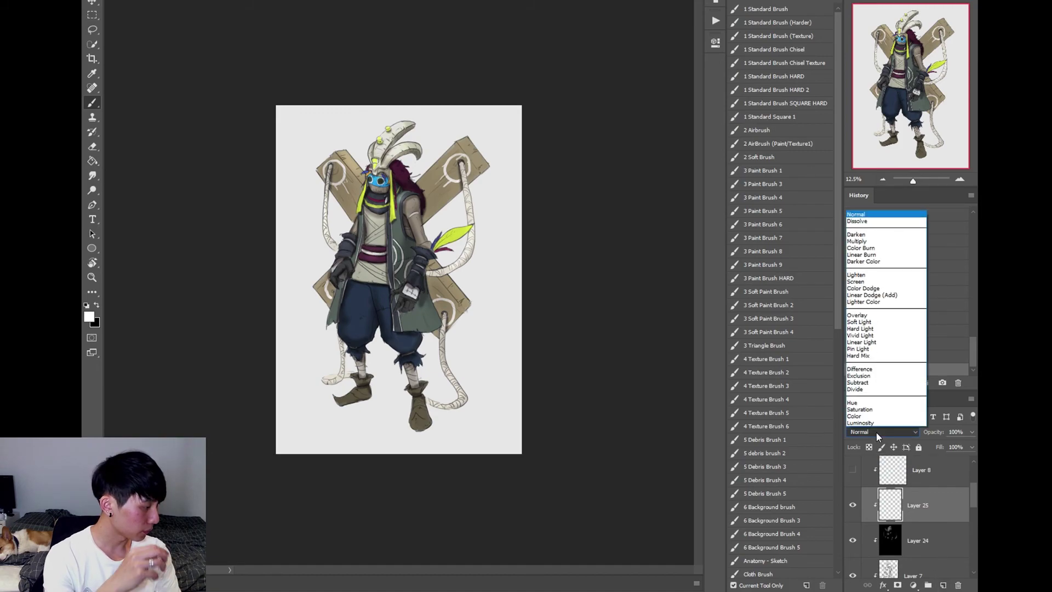
{"action": "left_click", "coordinate": [886, 316]}
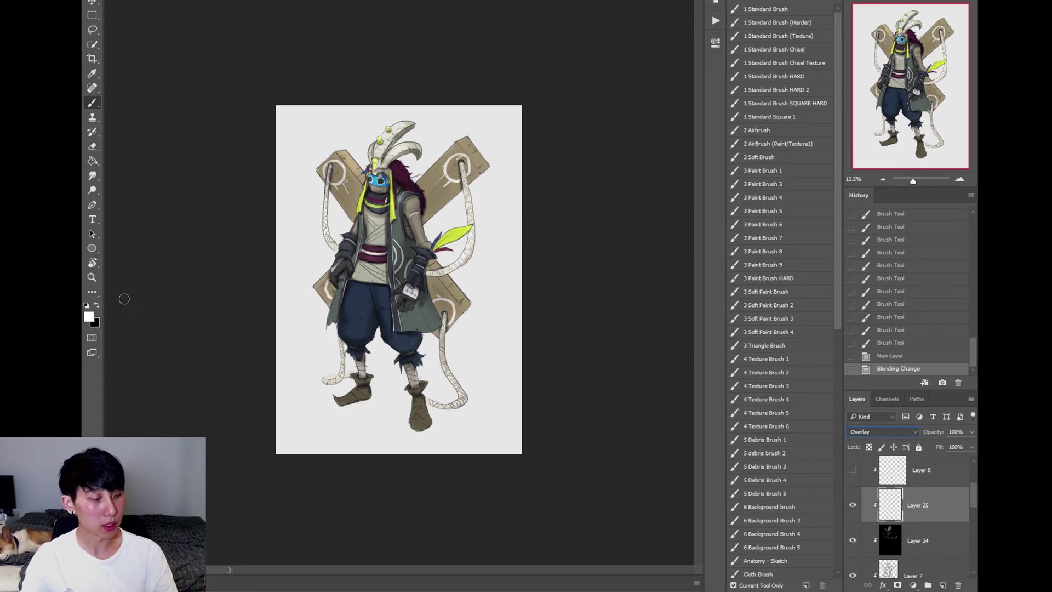
{"action": "left_click", "coordinate": [886, 432]}
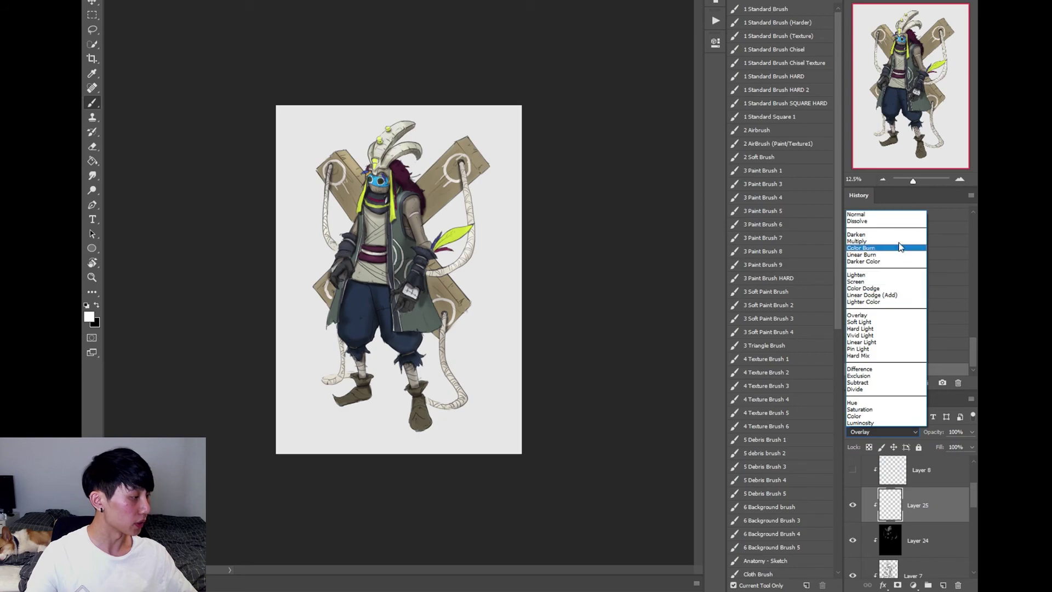
{"action": "left_click", "coordinate": [627, 340]}
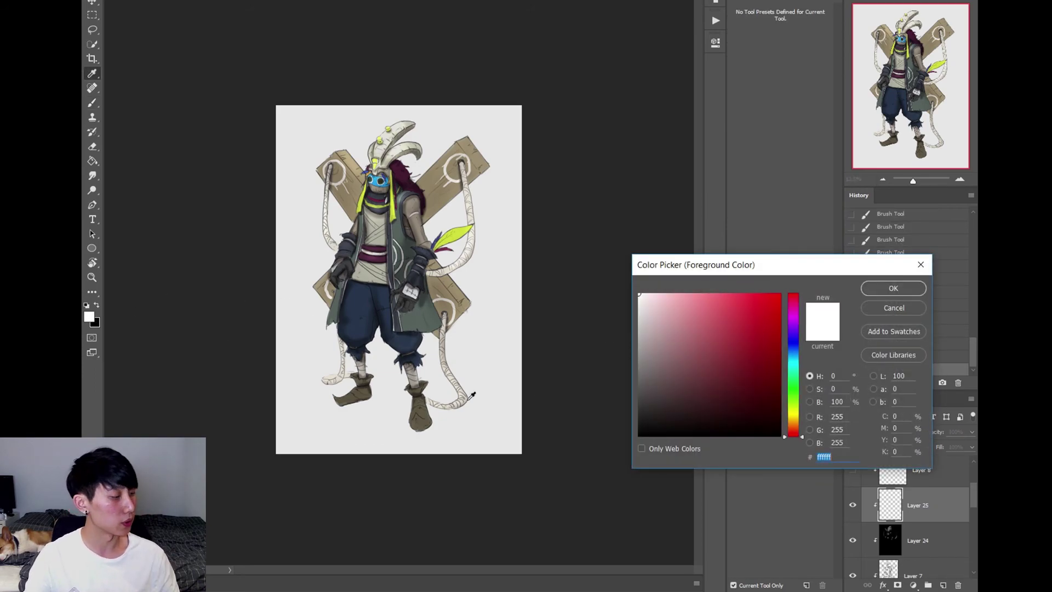
- Set a dark foreground colour, zoom in on the figure, and reopen the Color Picker for green-grey 53605d
{"action": "type", "text": "b"}
{"action": "key", "text": "ctrl+plus"}
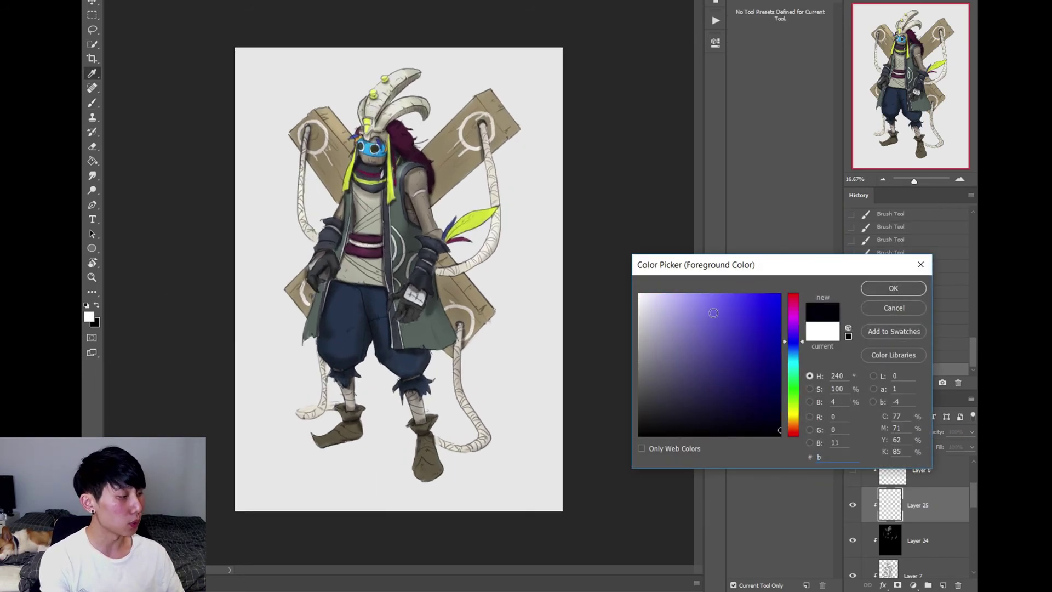
{"action": "key", "text": "ctrl+plus"}
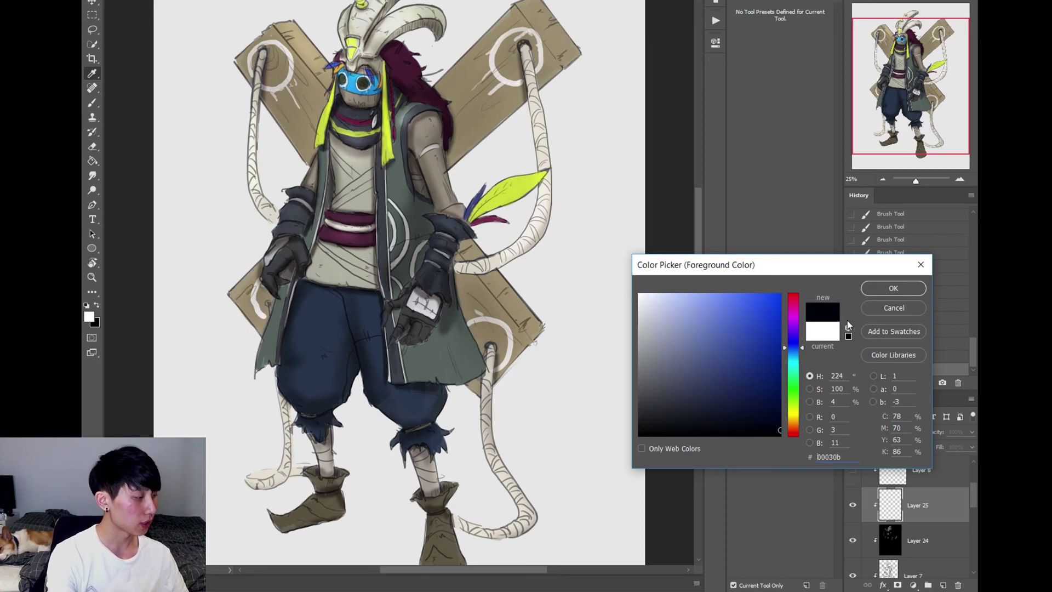
{"action": "key", "text": "Return"}
{"action": "key", "text": "b"}
{"action": "left_click", "coordinate": [88, 317]}
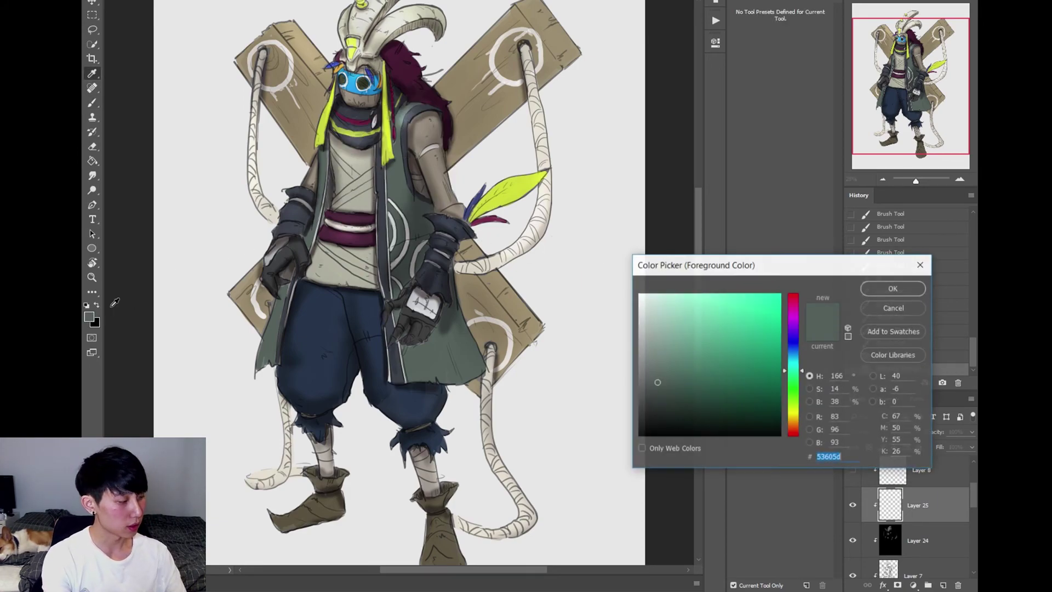
- Confirm the muted green-grey and tint the neck, shoulder and torso on the Overlay layer
{"action": "left_click", "coordinate": [679, 334]}
{"action": "left_click", "coordinate": [893, 287]}
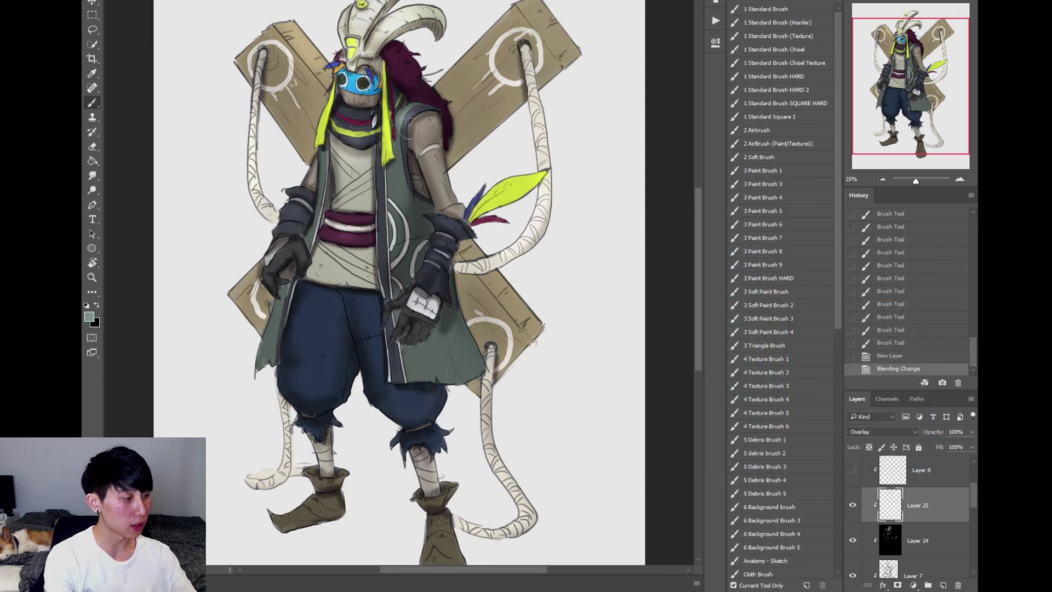
{"action": "mouse_move", "coordinate": [397, 130]}
{"action": "left_mouse_down"}
{"action": "mouse_move", "coordinate": [409, 112]}
{"action": "mouse_move", "coordinate": [405, 137]}
{"action": "left_mouse_up"}
{"action": "mouse_move", "coordinate": [406, 126]}
{"action": "left_mouse_down"}
{"action": "mouse_move", "coordinate": [405, 192]}
{"action": "mouse_move", "coordinate": [399, 157]}
{"action": "mouse_move", "coordinate": [393, 216]}
{"action": "mouse_move", "coordinate": [406, 142]}
{"action": "mouse_move", "coordinate": [415, 228]}
{"action": "left_mouse_up"}
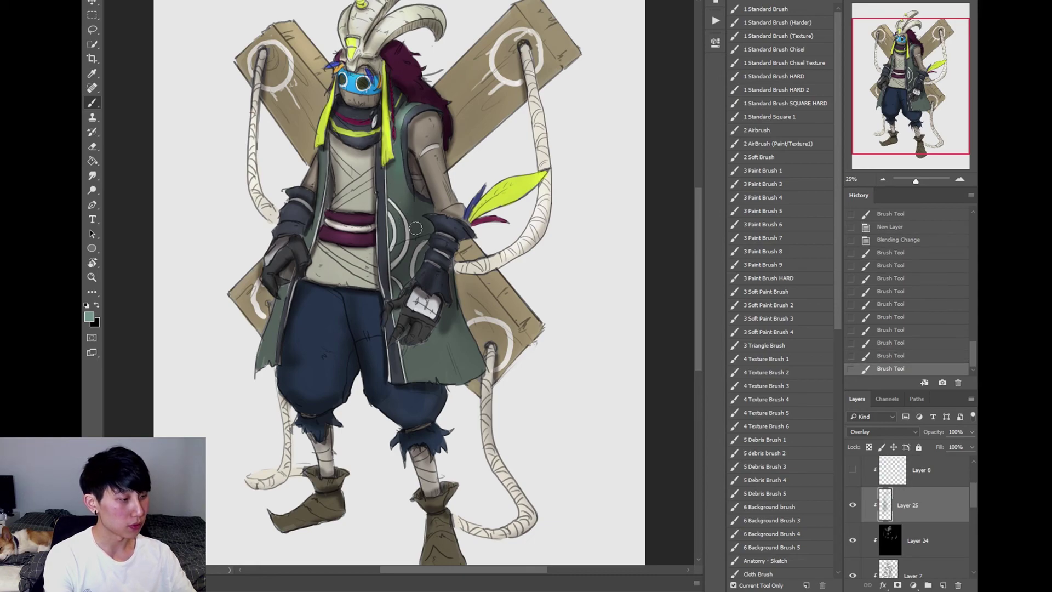
{"action": "left_click_drag", "start_coordinate": [395, 161], "coordinate": [384, 263]}
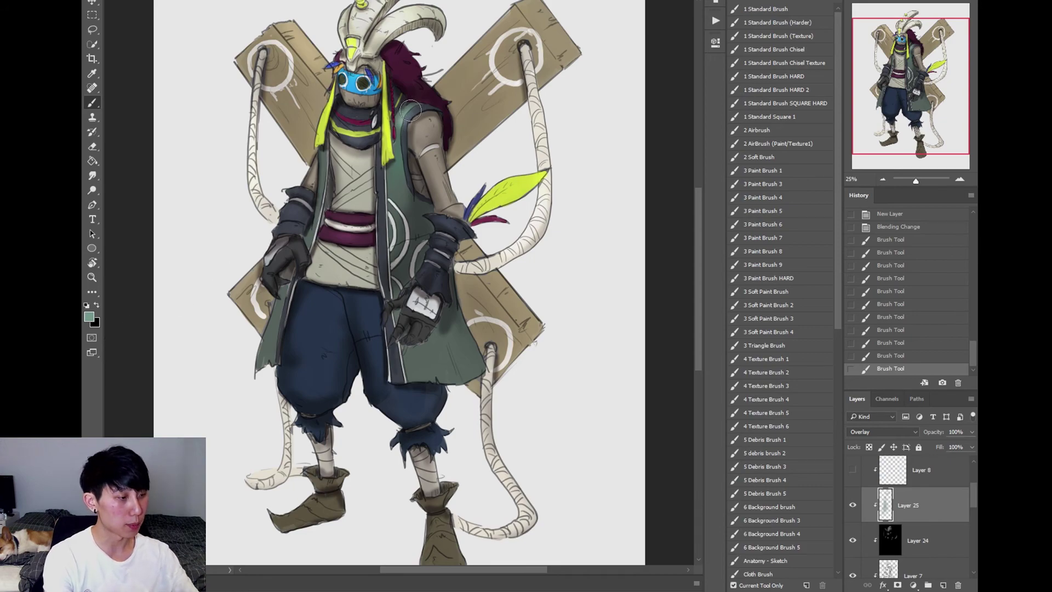
{"action": "left_click_drag", "start_coordinate": [411, 111], "coordinate": [416, 113]}
{"action": "left_click", "coordinate": [853, 504]}
{"action": "left_click", "coordinate": [852, 505]}
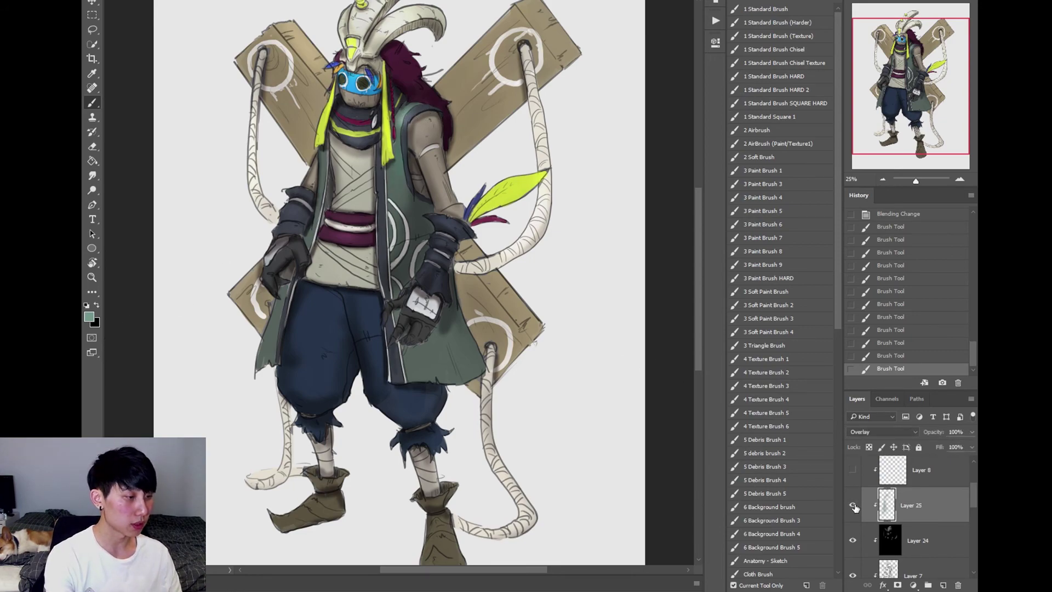
{"action": "left_click", "coordinate": [853, 505]}
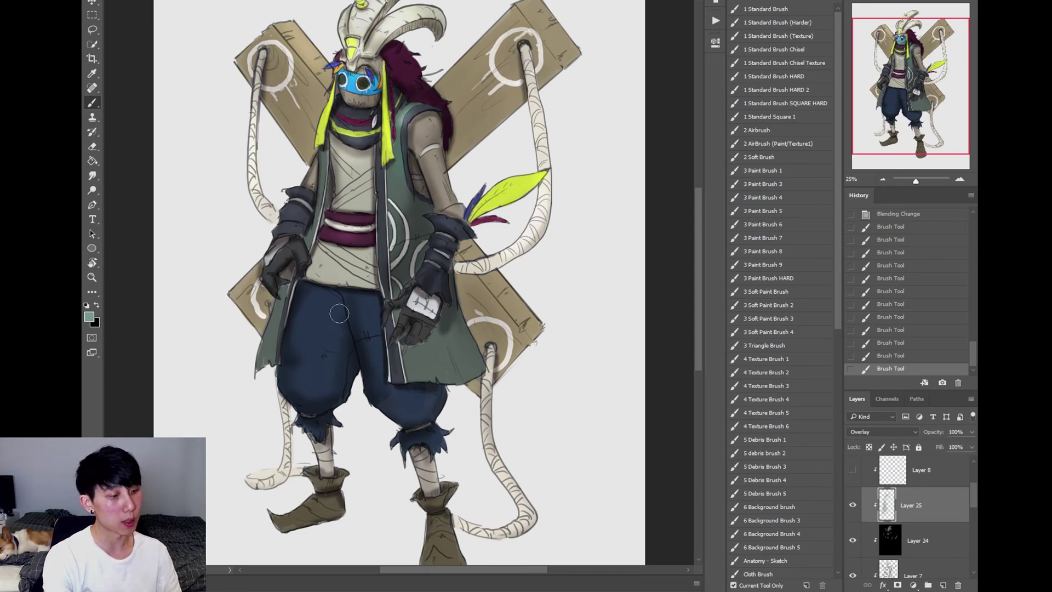
- Sample the belt's maroon, shift it to a pinker magenta, and paint it over the belt
{"action": "left_click", "coordinate": [351, 236], "text": "alt"}
{"action": "left_click", "coordinate": [89, 317]}
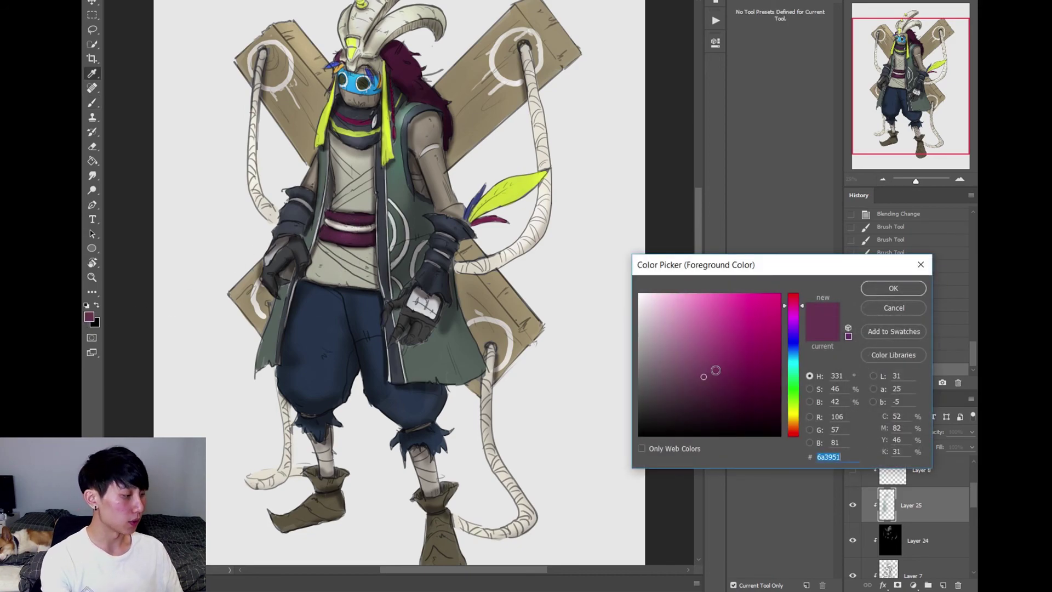
{"action": "left_click", "coordinate": [892, 280]}
{"action": "left_click", "coordinate": [89, 317]}
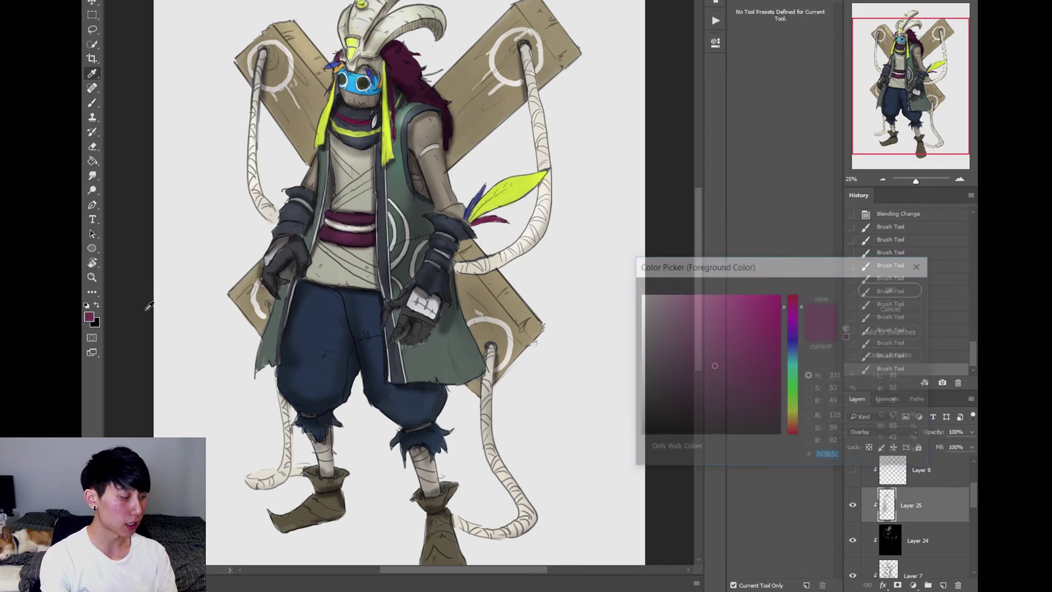
{"action": "left_click", "coordinate": [892, 277]}
{"action": "key", "text": "alt"}
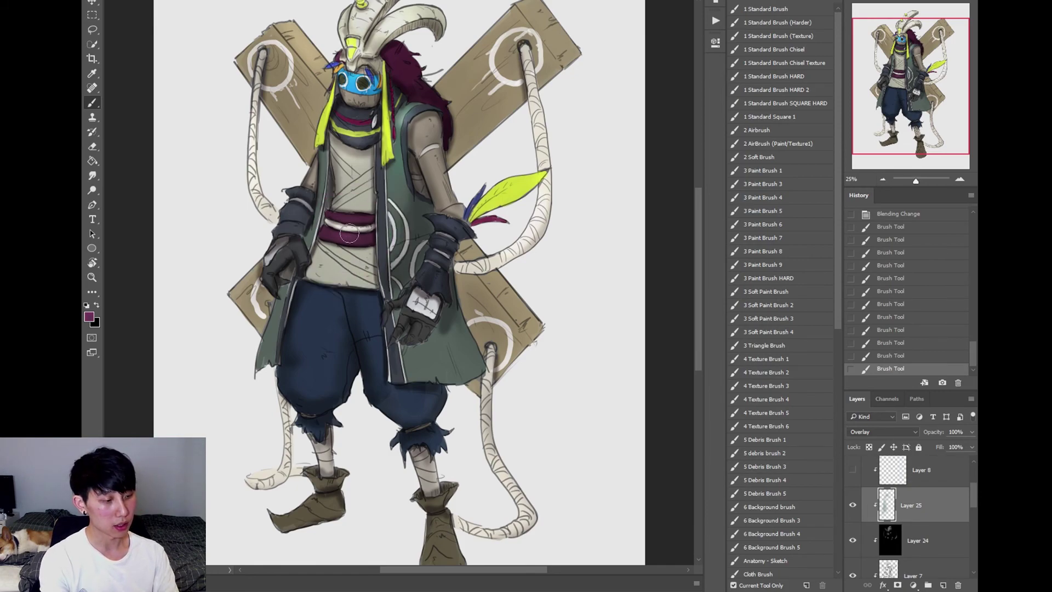
{"action": "left_click", "coordinate": [89, 316]}
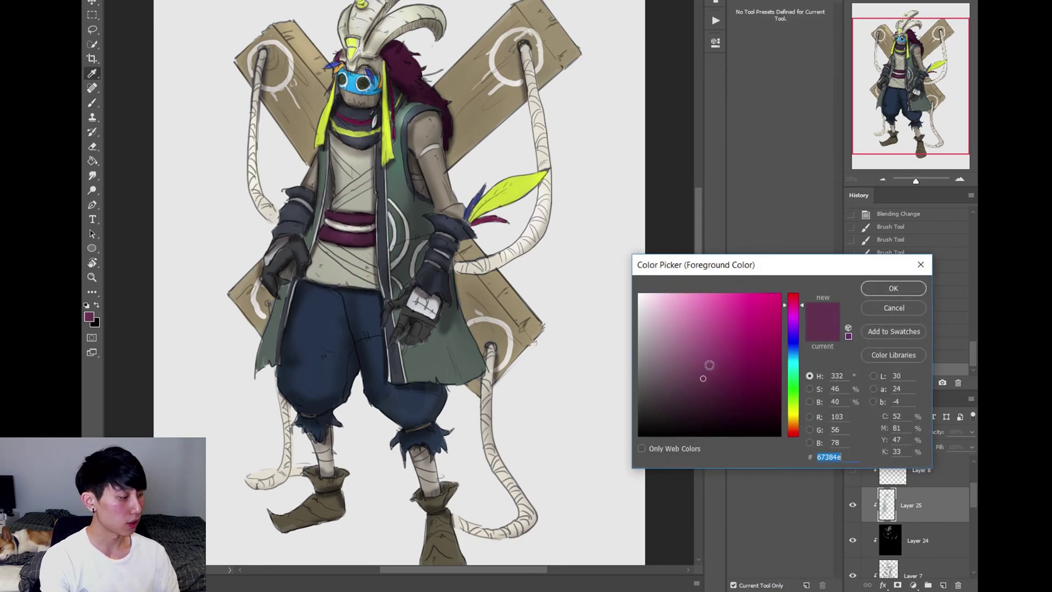
{"action": "left_click", "coordinate": [726, 342]}
{"action": "left_click", "coordinate": [894, 289]}
{"action": "left_click_drag", "start_coordinate": [337, 236], "coordinate": [342, 239]}
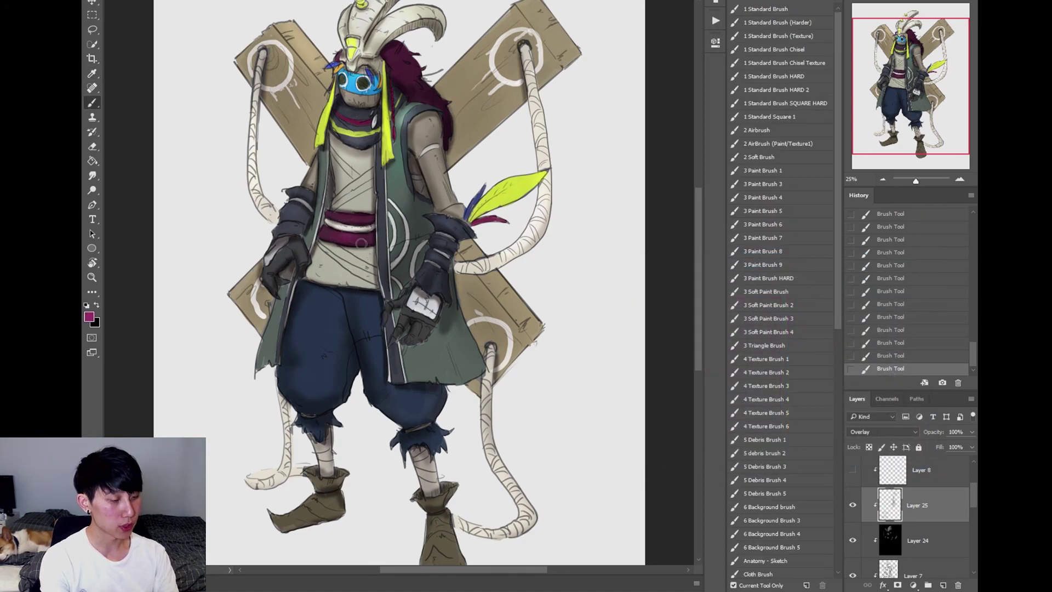
- Make light cyan the foreground colour and step back the last three brush strokes
{"action": "left_click", "coordinate": [88, 316]}
{"action": "left_click_drag", "start_coordinate": [789, 341], "coordinate": [793, 364]}
{"action": "left_click", "coordinate": [724, 305]}
{"action": "key", "text": "Return"}
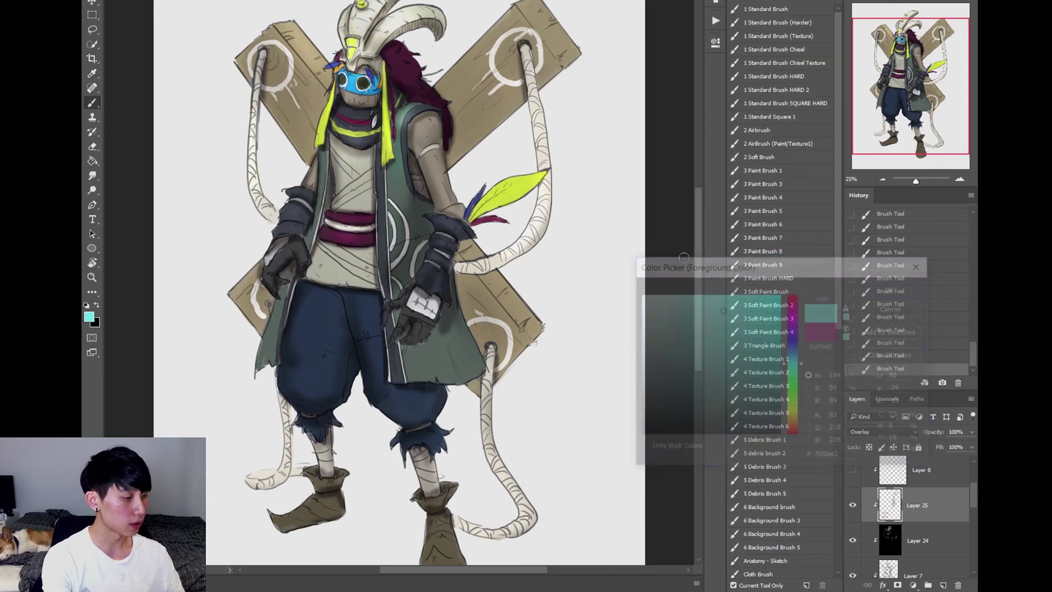
{"action": "key", "text": "ctrl+z"}
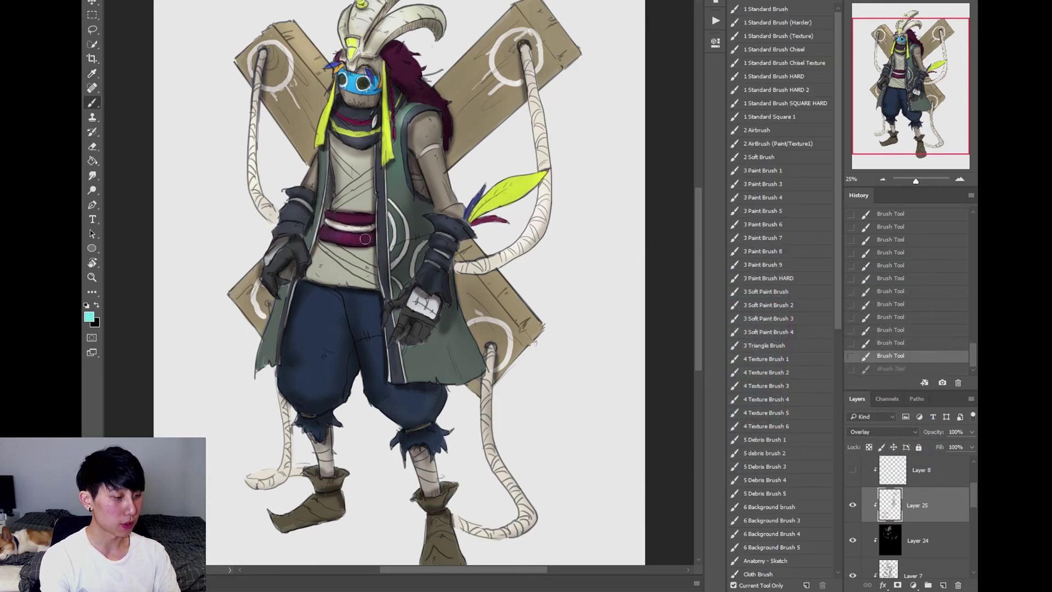
{"action": "key", "text": "ctrl+shift+z"}
{"action": "key", "text": "ctrl+minus"}
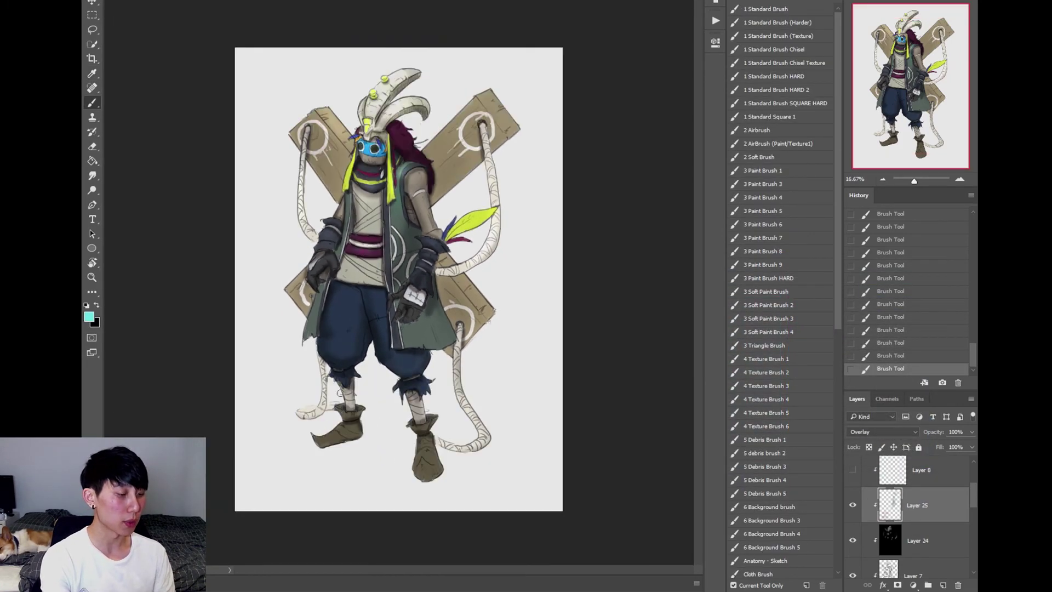
{"action": "key", "text": "ctrl+z"}
{"action": "key", "text": "ctrl+z"}
{"action": "key", "text": "ctrl+z"}
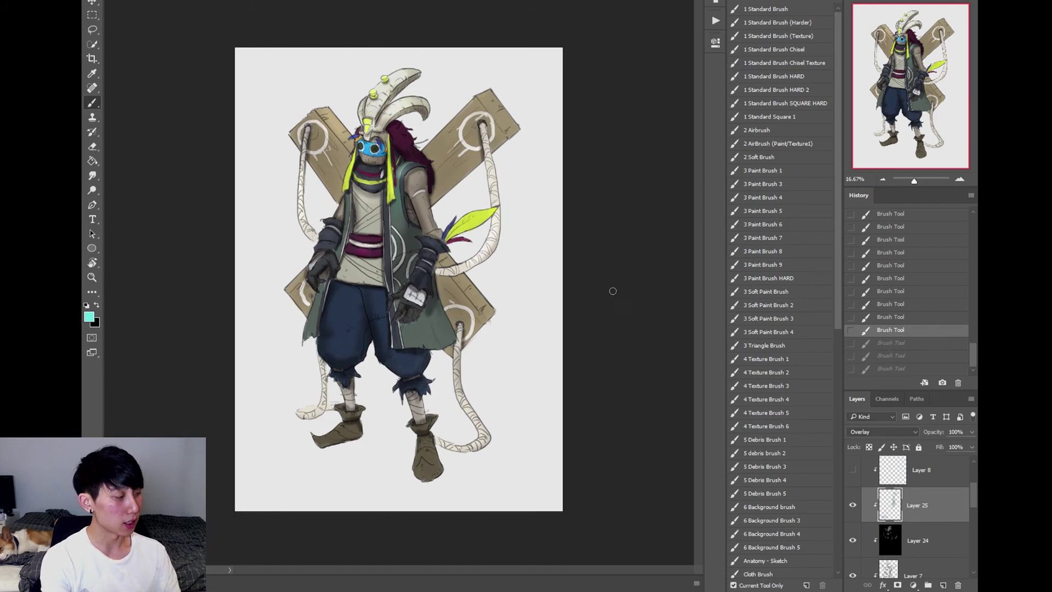
- Redo the three undone brush strokes
{"action": "right_click", "coordinate": [420, 279]}
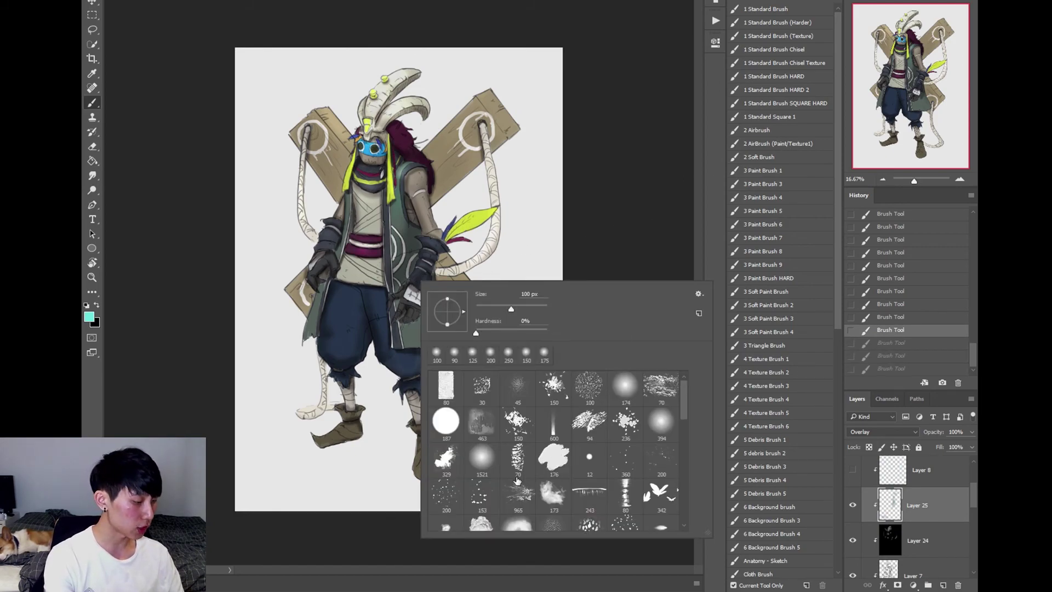
{"action": "key", "text": "Escape"}
{"action": "key", "text": "ctrl+shift+z"}
{"action": "key", "text": "ctrl+shift+z"}
{"action": "key", "text": "ctrl+shift+z"}
- Paint a textured debris stroke on the trousers, undoing and then redoing it
{"action": "left_click", "coordinate": [89, 317]}
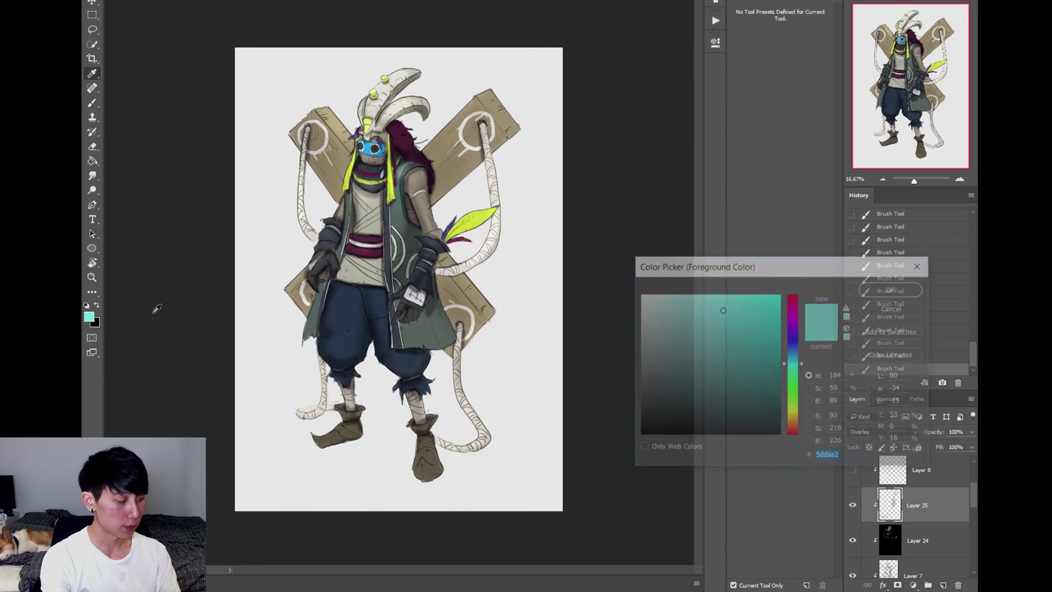
{"action": "left_click", "coordinate": [893, 285]}
{"action": "left_click_drag", "start_coordinate": [331, 321], "coordinate": [355, 346]}
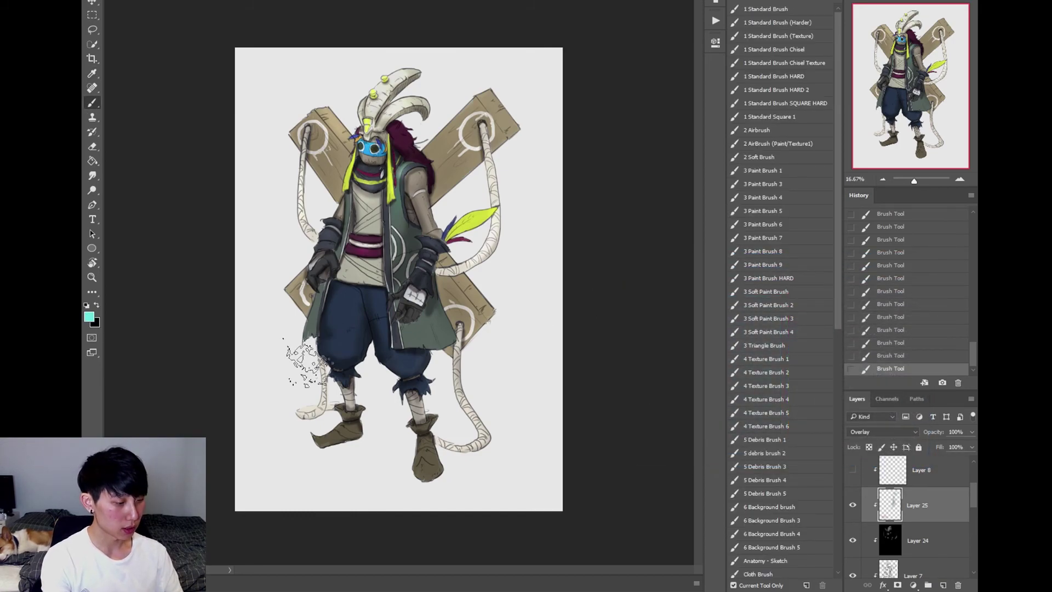
{"action": "key", "text": "ctrl+z"}
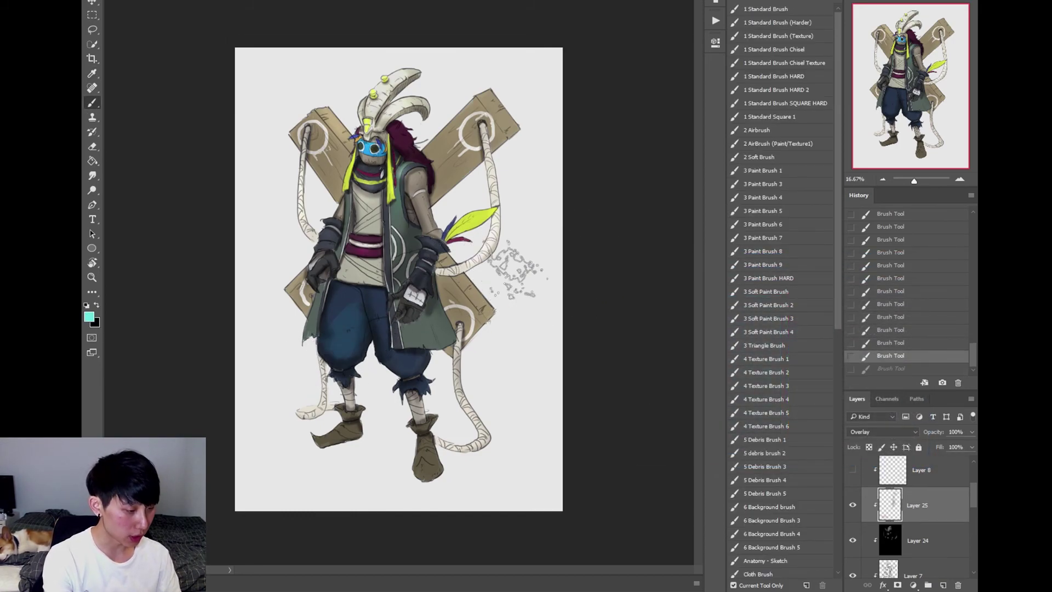
{"action": "scroll", "coordinate": [510, 269], "scroll_direction": "up", "scroll_amount": 3}
{"action": "scroll", "coordinate": [389, 438], "scroll_direction": "down", "scroll_amount": 3}
{"action": "key", "text": "ctrl+shift+z"}
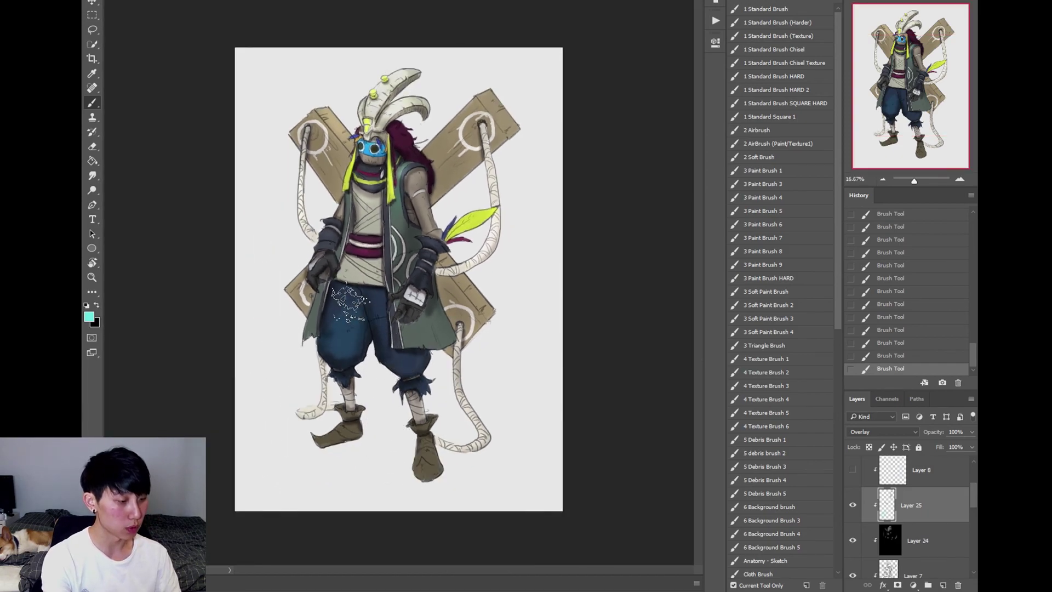
- Texture-erase part of the left boot, then add more speckle strokes on the trousers
{"action": "key", "text": "e"}
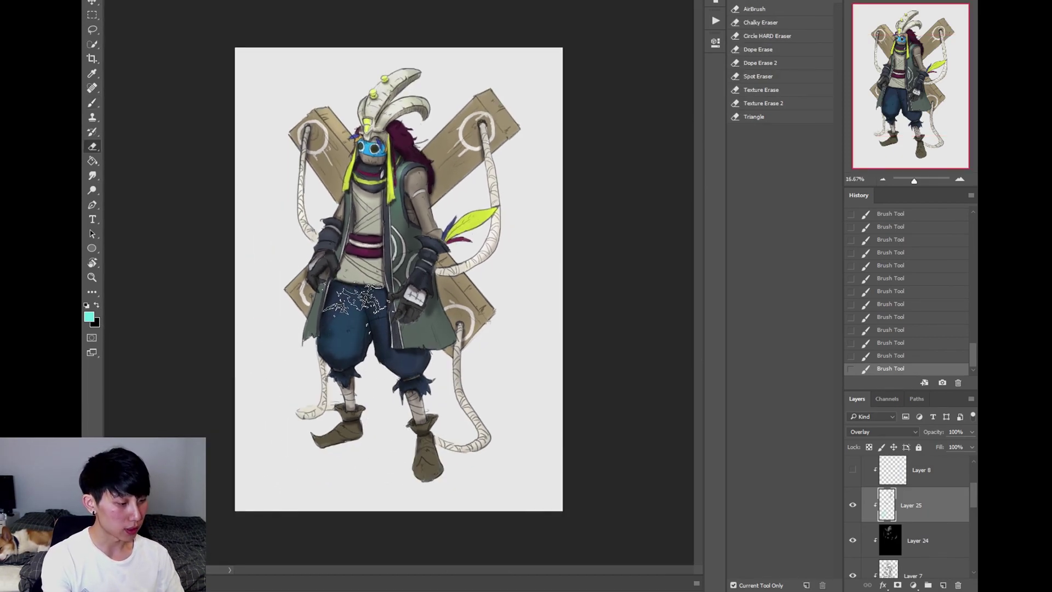
{"action": "left_click_drag", "start_coordinate": [296, 425], "coordinate": [329, 433]}
{"action": "key", "text": "b"}
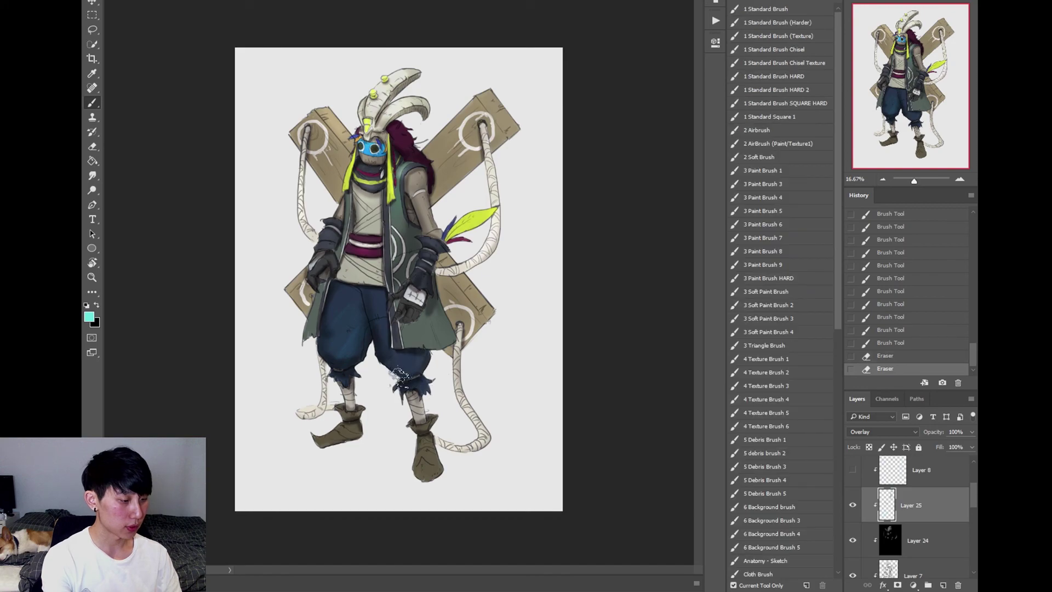
{"action": "left_click_drag", "start_coordinate": [379, 349], "coordinate": [378, 304]}
{"action": "left_click_drag", "start_coordinate": [403, 256], "coordinate": [453, 302]}
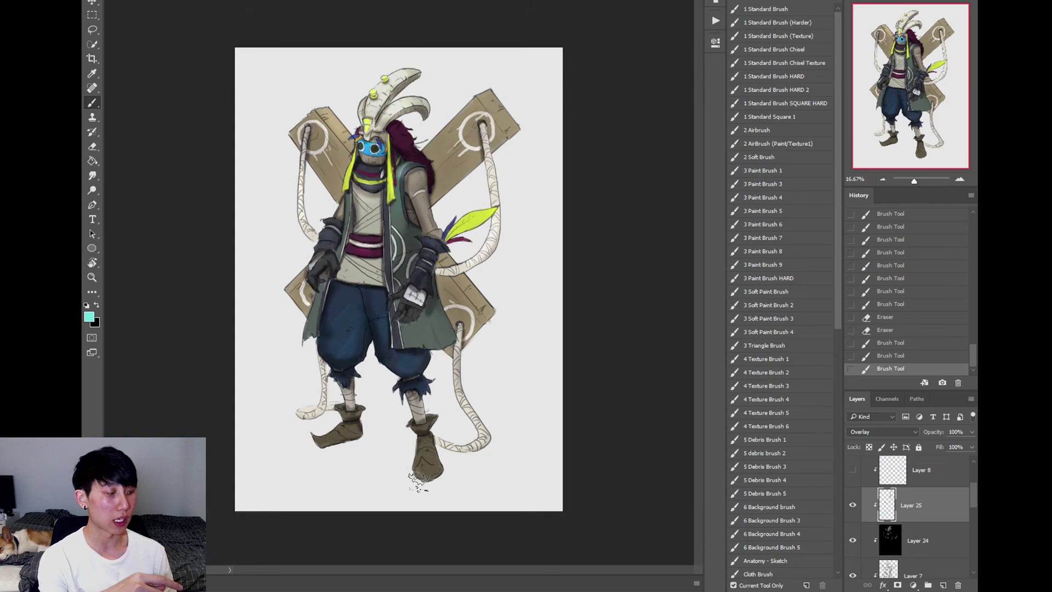
- Add a Saturation -100 Hue/Saturation check and move Layer 25 below it
{"action": "left_click", "coordinate": [913, 584]}
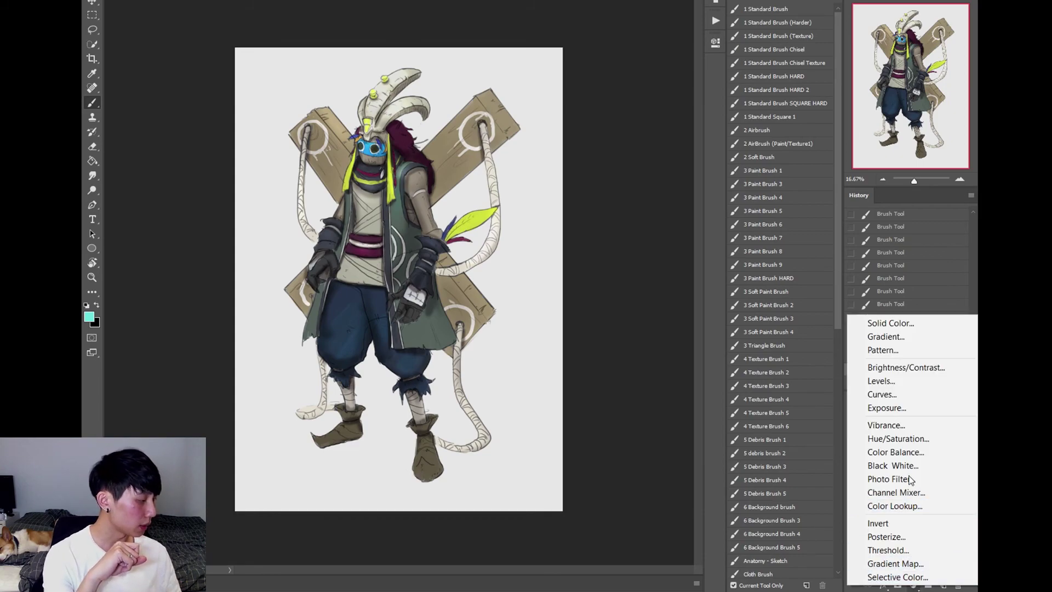
{"action": "left_click", "coordinate": [906, 438]}
{"action": "left_click_drag", "start_coordinate": [618, 134], "coordinate": [552, 134]}
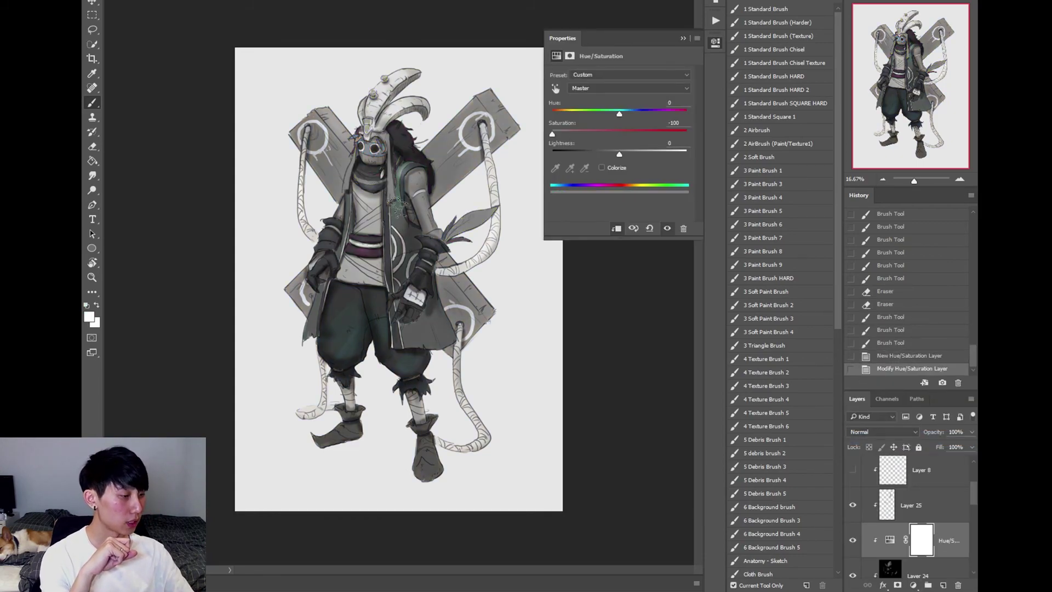
{"action": "left_click", "coordinate": [714, 46]}
{"action": "left_click", "coordinate": [854, 509]}
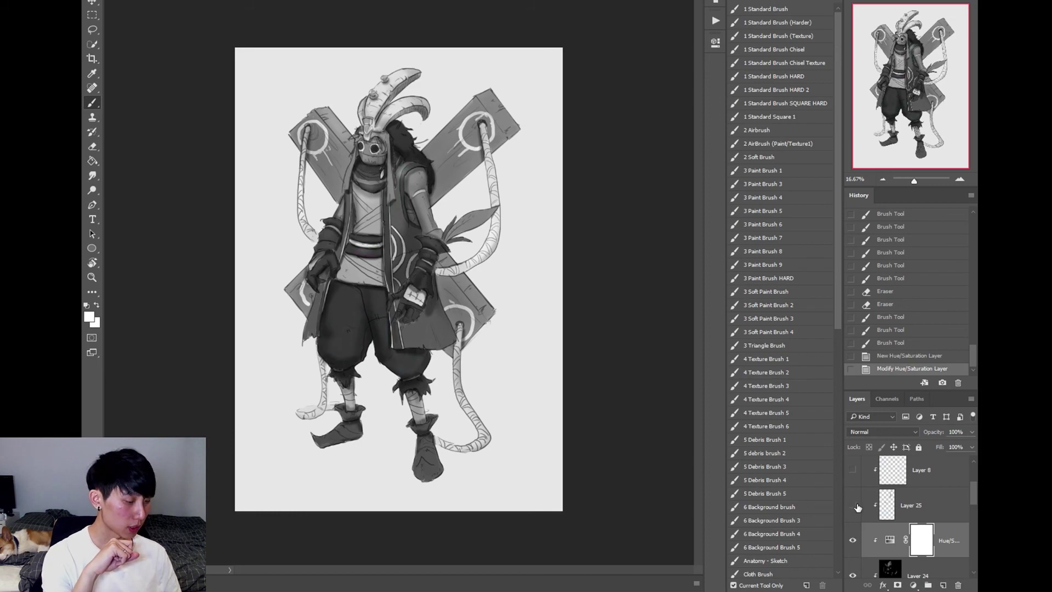
{"action": "left_click_drag", "start_coordinate": [913, 505], "coordinate": [896, 545]}
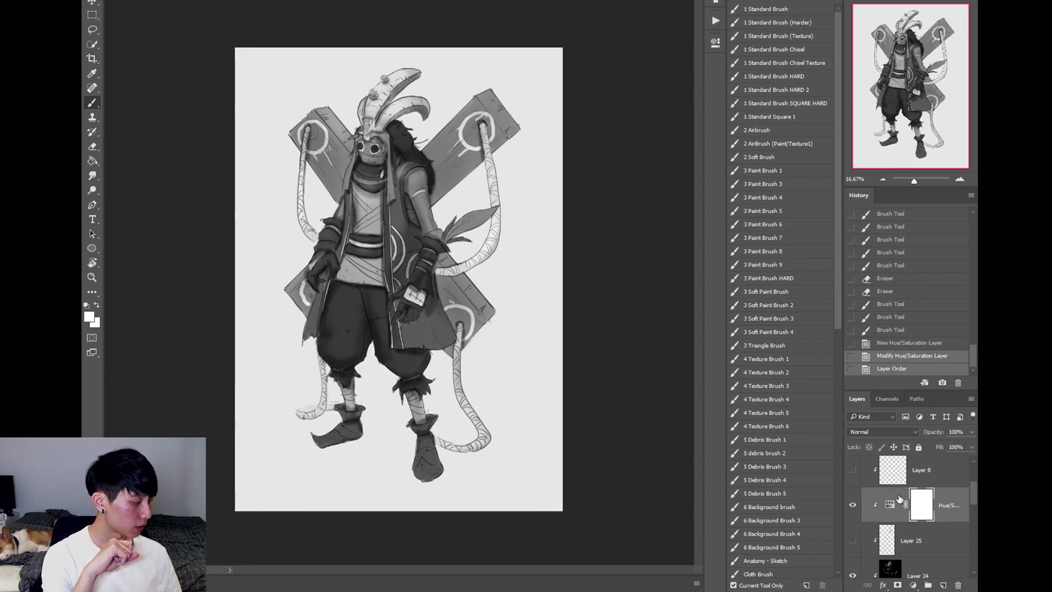
{"action": "left_click", "coordinate": [853, 541]}
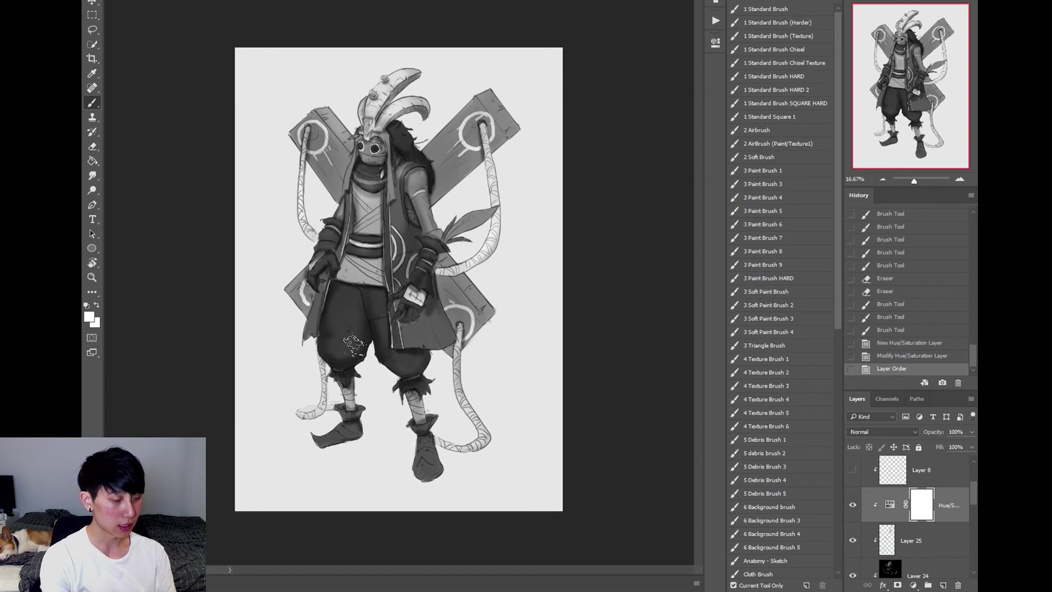
{"action": "key", "text": "ctrl+plus"}
{"action": "key", "text": "ctrl+plus"}
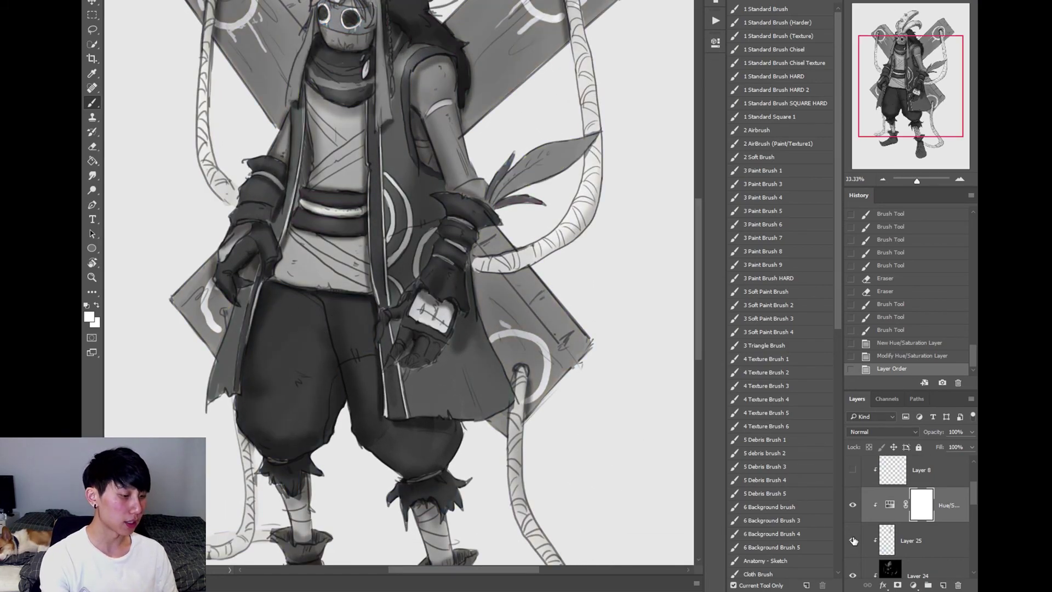
{"action": "key", "text": "ctrl+minus"}
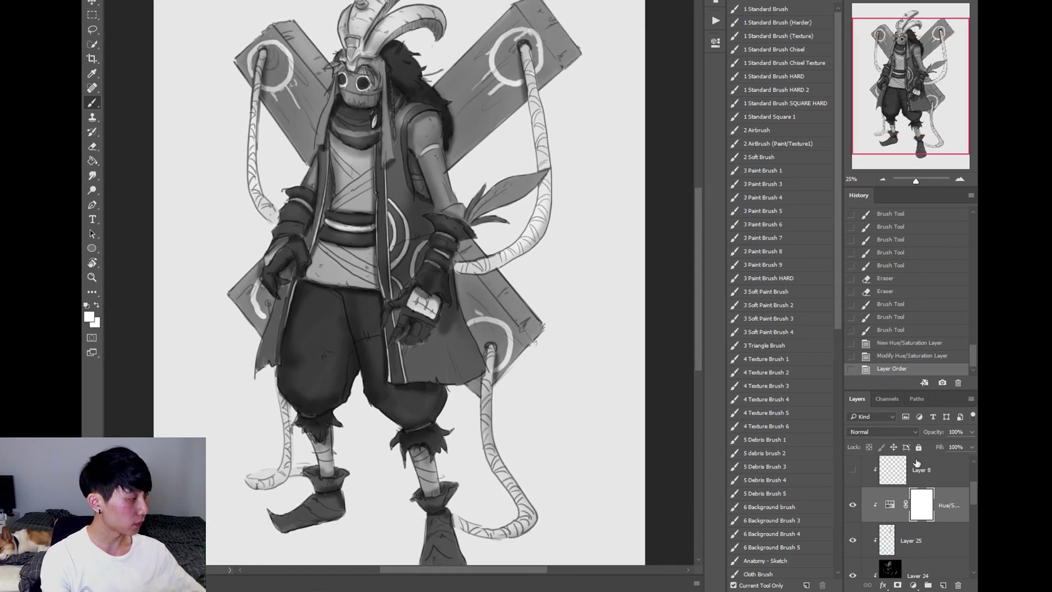
- Delete the greyscale adjustment and set Layer 25's blend mode to Color
{"action": "key", "text": "Delete"}
{"action": "left_click", "coordinate": [870, 433]}
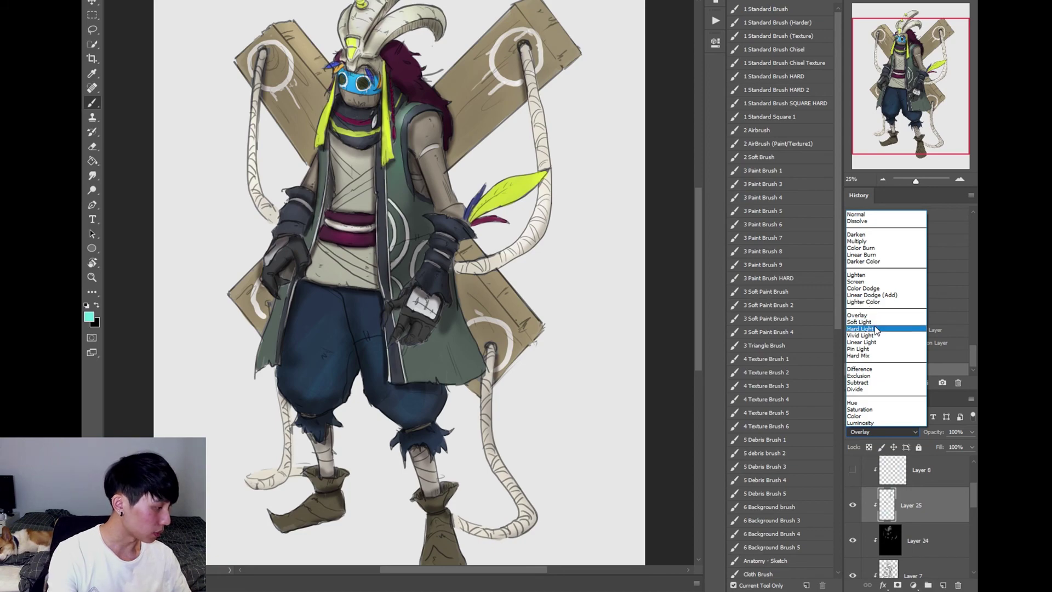
{"action": "left_click", "coordinate": [864, 418]}
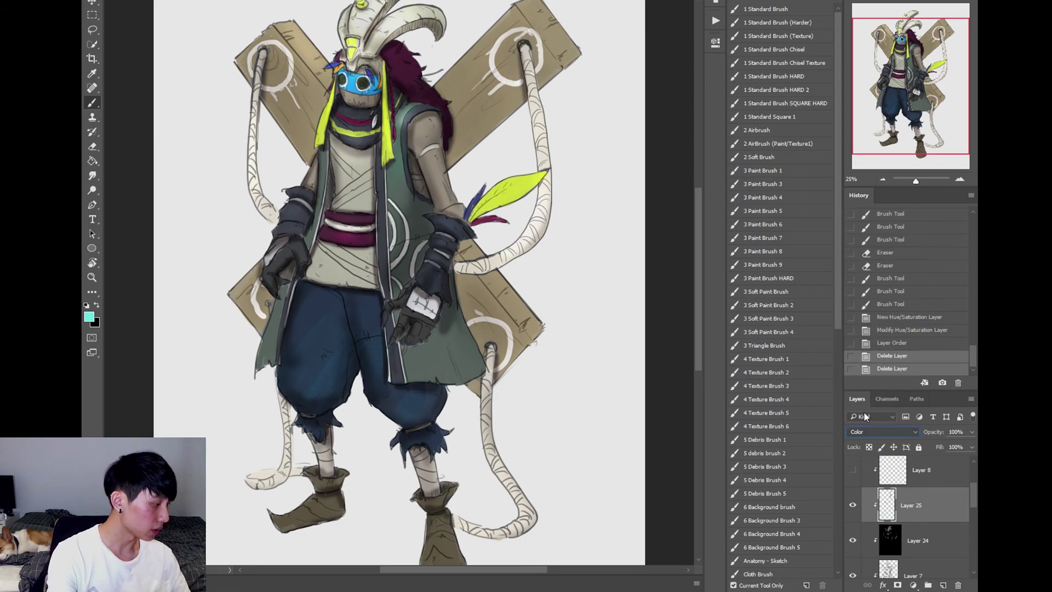
{"action": "key", "text": "ctrl+minus"}
{"action": "key", "text": "ctrl+minus"}
- Hide Layers 25, 6 and 24 and lower Layer 7's fill to 31%
{"action": "left_click", "coordinate": [853, 509]}
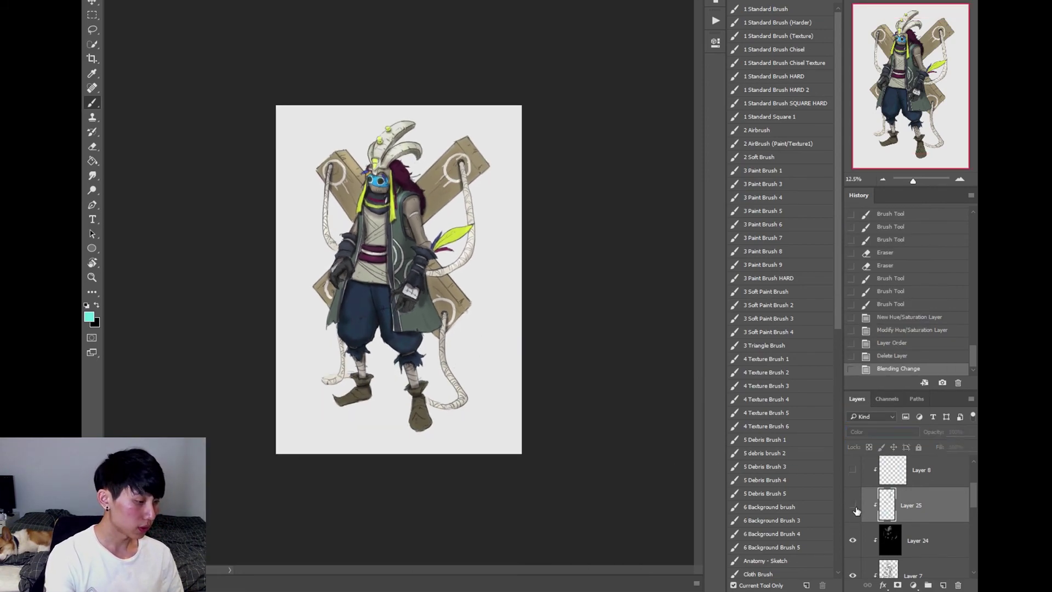
{"action": "scroll", "coordinate": [972, 510], "scroll_direction": "down", "scroll_amount": 3}
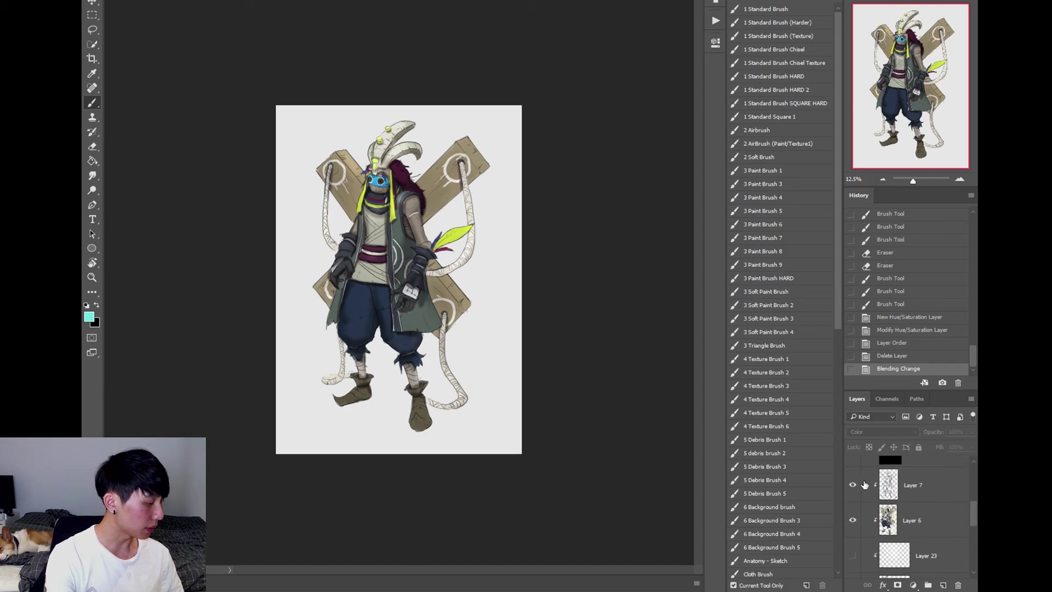
{"action": "left_click", "coordinate": [854, 519]}
{"action": "left_click", "coordinate": [852, 485]}
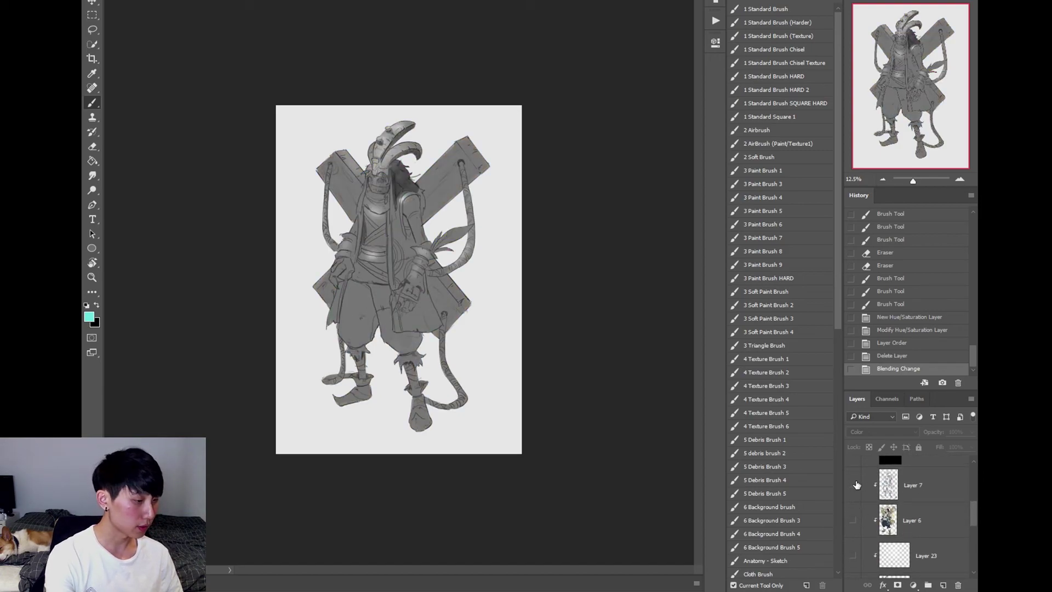
{"action": "left_click", "coordinate": [853, 485]}
{"action": "left_click", "coordinate": [932, 485]}
{"action": "left_click_drag", "start_coordinate": [940, 446], "coordinate": [912, 450]}
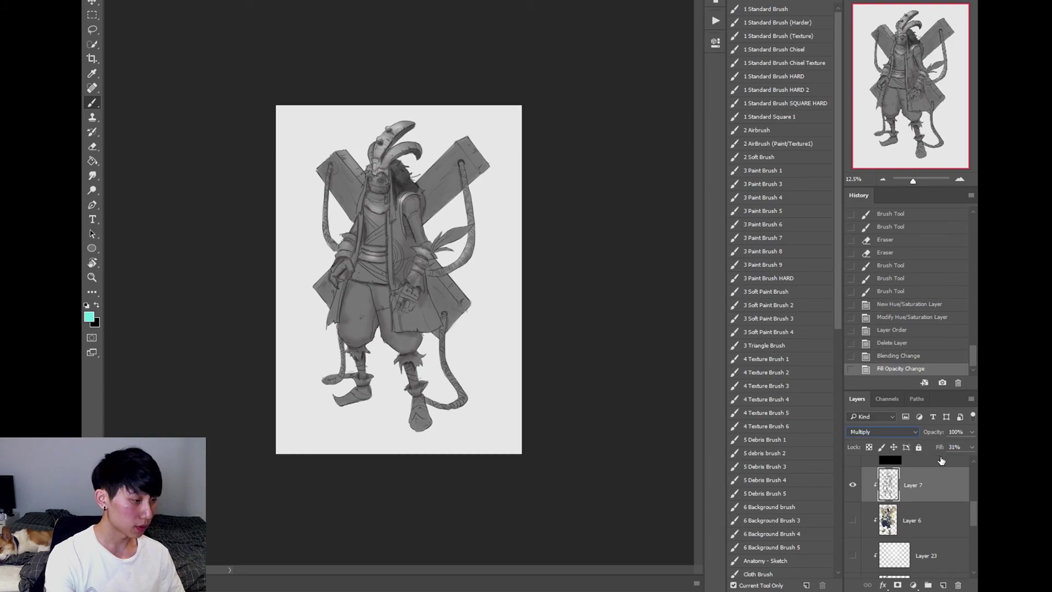
{"action": "scroll", "coordinate": [932, 517], "scroll_direction": "up", "scroll_amount": 2}
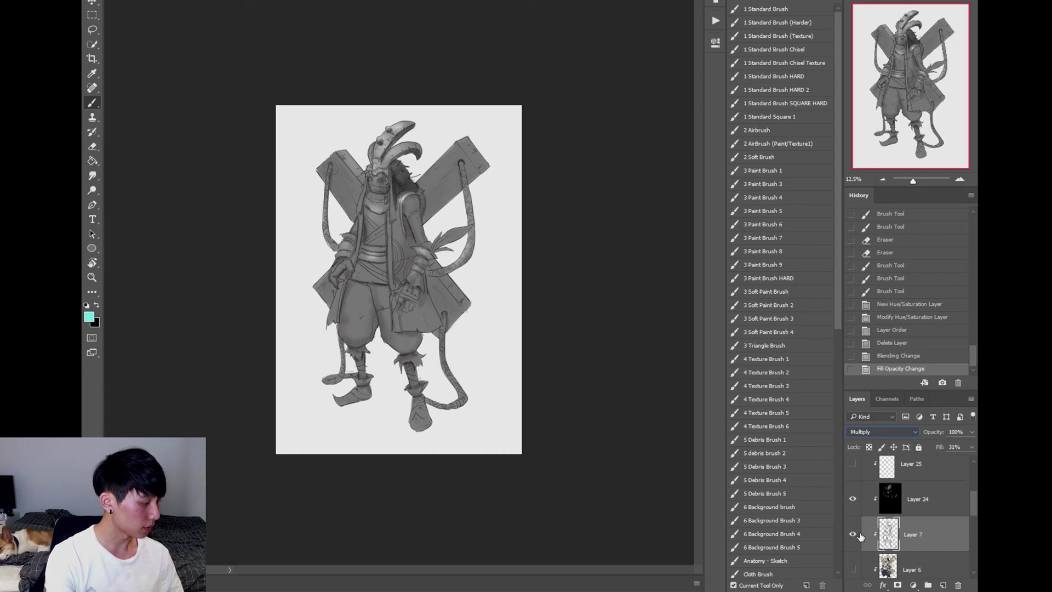
{"action": "left_click", "coordinate": [853, 499]}
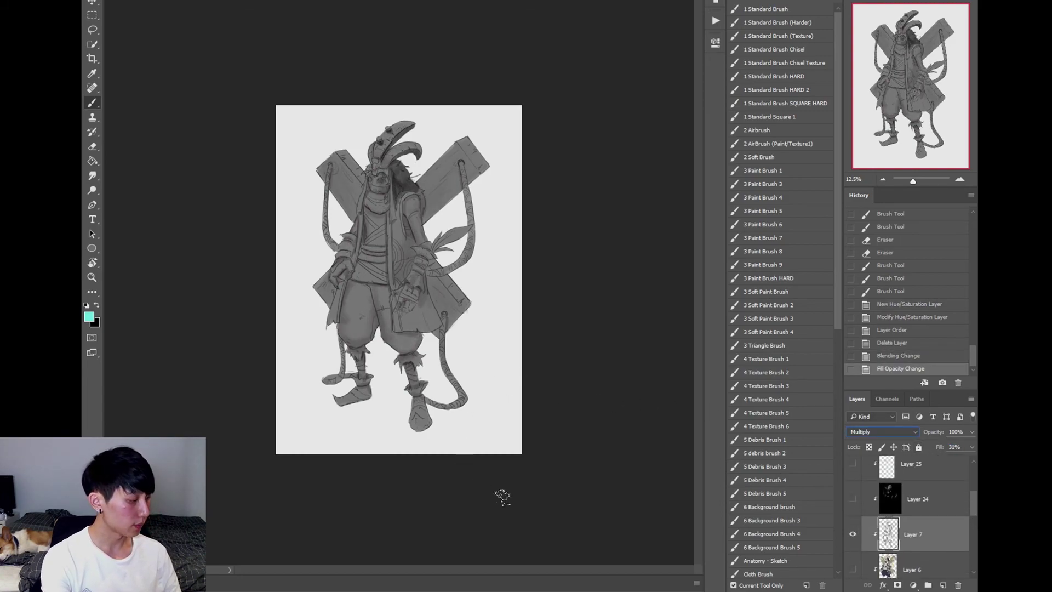
- Add a Saturation -100 Hue/Saturation adjustment above Layer 6 and show Layer 6
{"action": "left_click", "coordinate": [938, 571]}
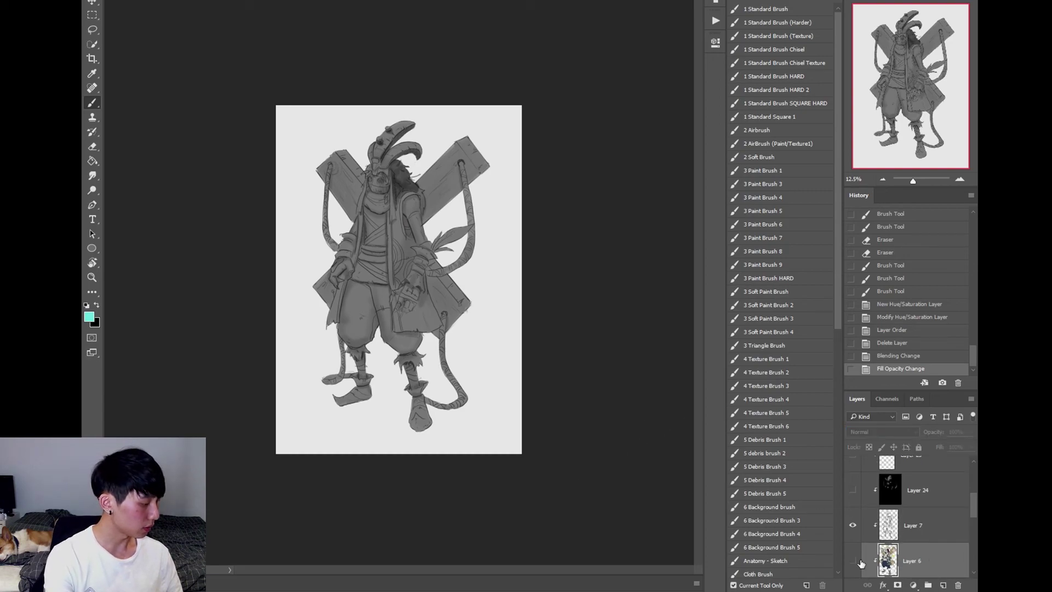
{"action": "left_click", "coordinate": [913, 586]}
{"action": "left_click", "coordinate": [887, 437]}
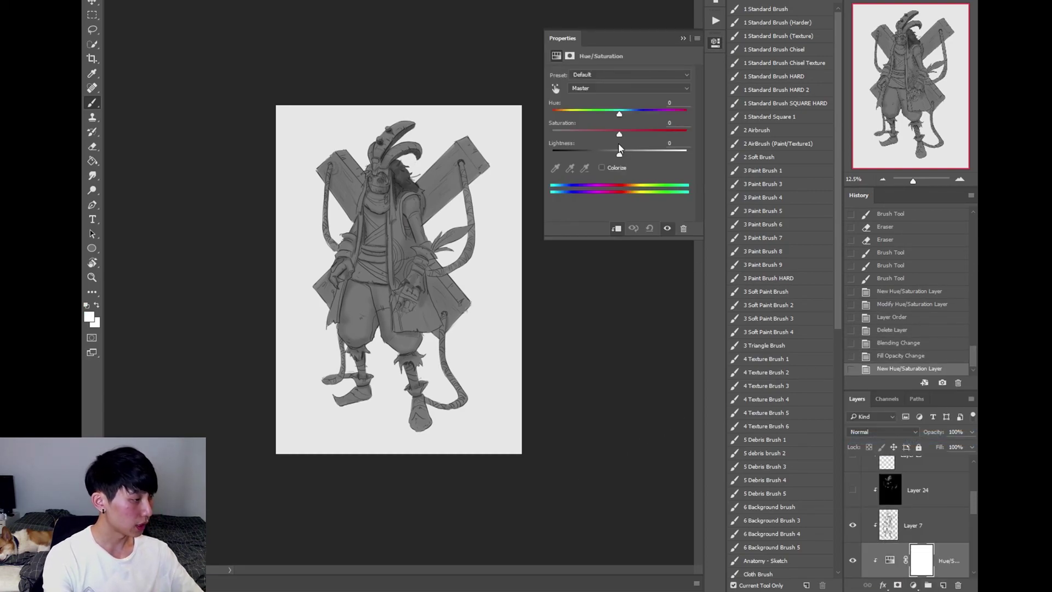
{"action": "left_click_drag", "start_coordinate": [619, 134], "coordinate": [481, 143]}
{"action": "scroll", "coordinate": [969, 490], "scroll_direction": "down", "scroll_amount": 2}
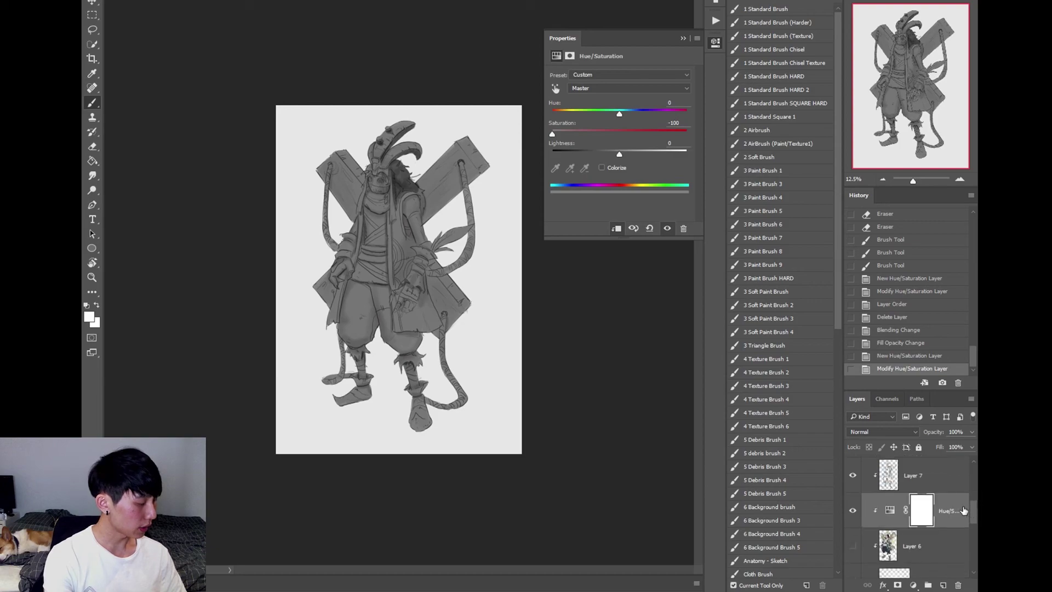
{"action": "left_click", "coordinate": [853, 546]}
{"action": "left_click", "coordinate": [716, 45]}
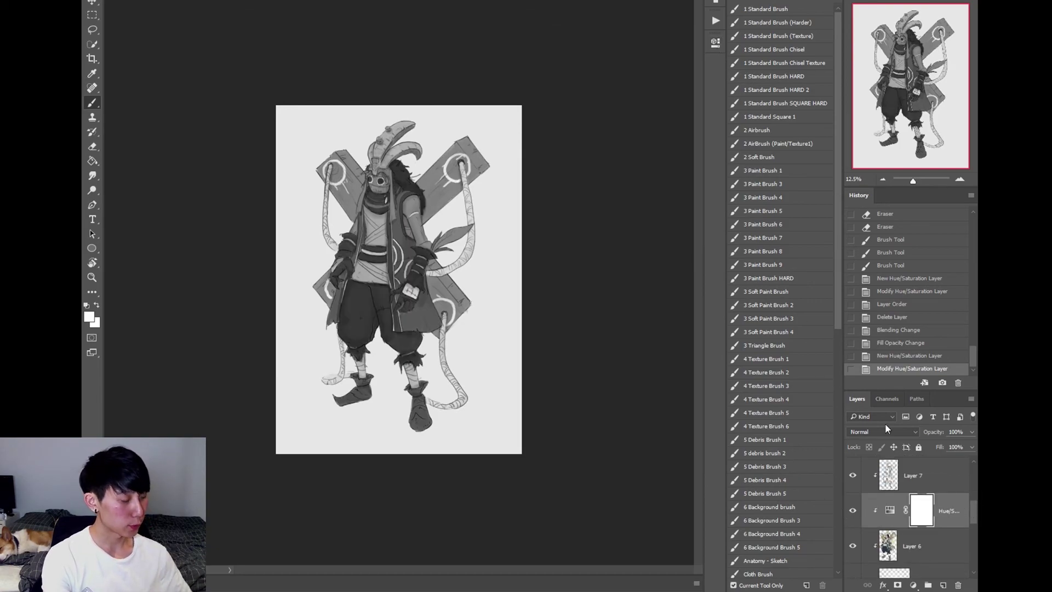
- Add a new empty layer above Layer 7 and set its blend mode to Color
{"action": "left_click", "coordinate": [943, 585]}
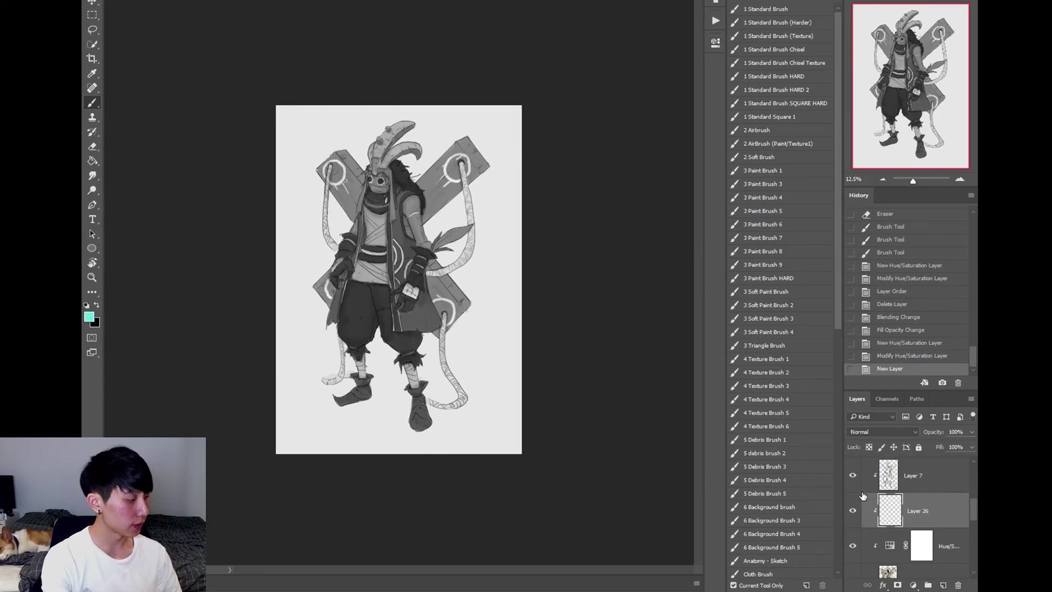
{"action": "left_click_drag", "start_coordinate": [917, 513], "coordinate": [914, 463]}
{"action": "left_click", "coordinate": [889, 433]}
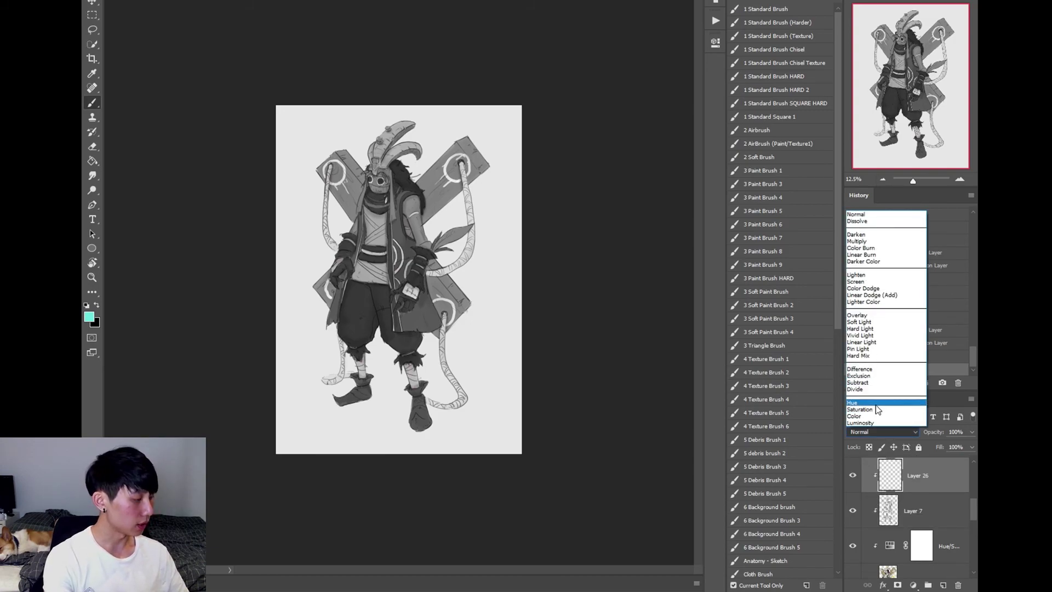
{"action": "left_click", "coordinate": [888, 405]}
- Set the foreground colour to red e25d5d and paint a stroke up the trousers to the belt
{"action": "left_click", "coordinate": [89, 318]}
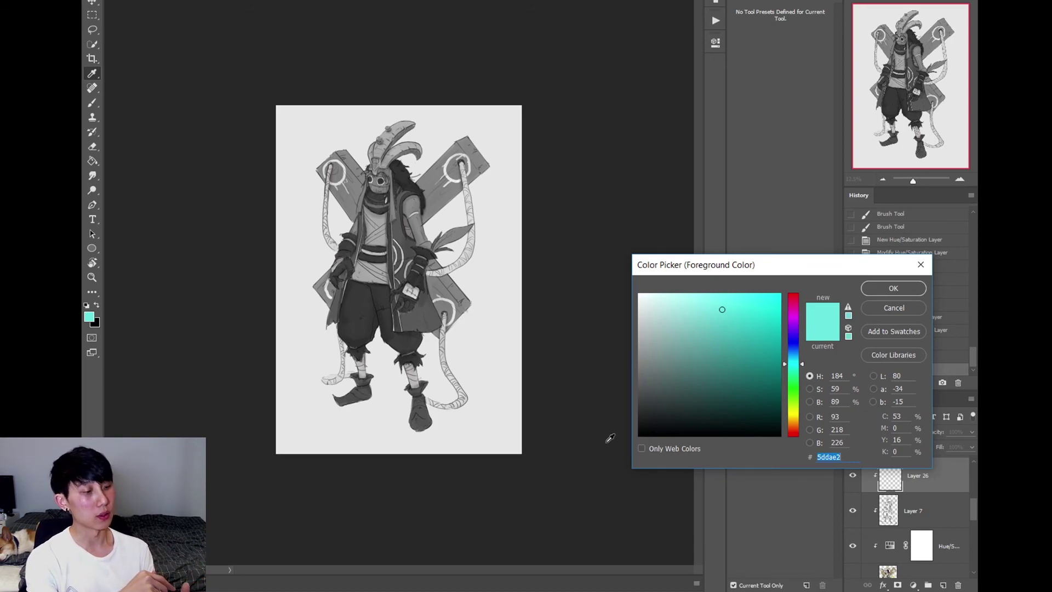
{"action": "left_click_drag", "start_coordinate": [793, 323], "coordinate": [793, 294]}
{"action": "left_click", "coordinate": [890, 285]}
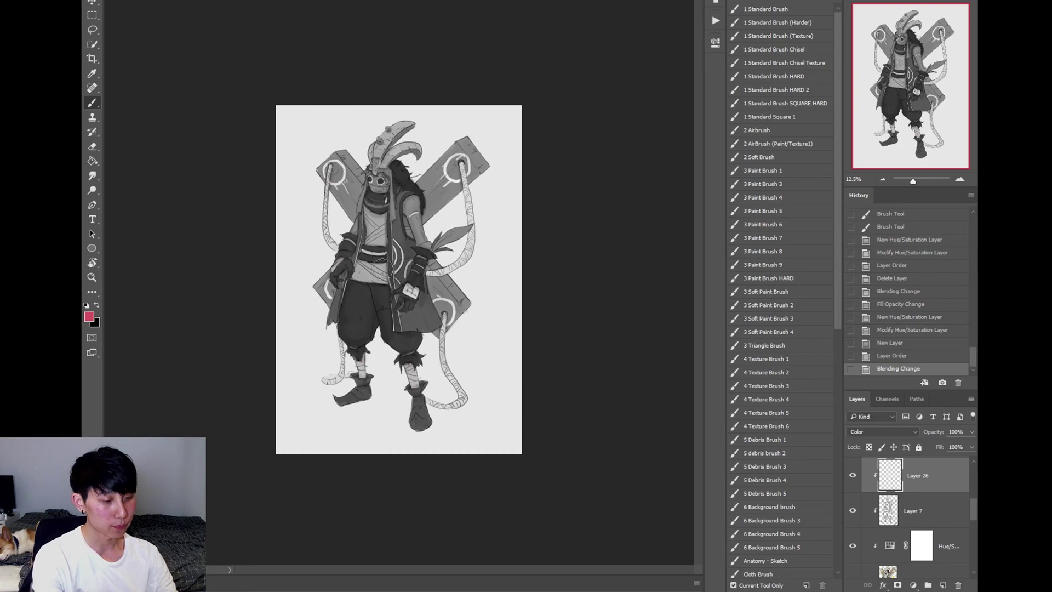
{"action": "key", "text": "ctrl+plus"}
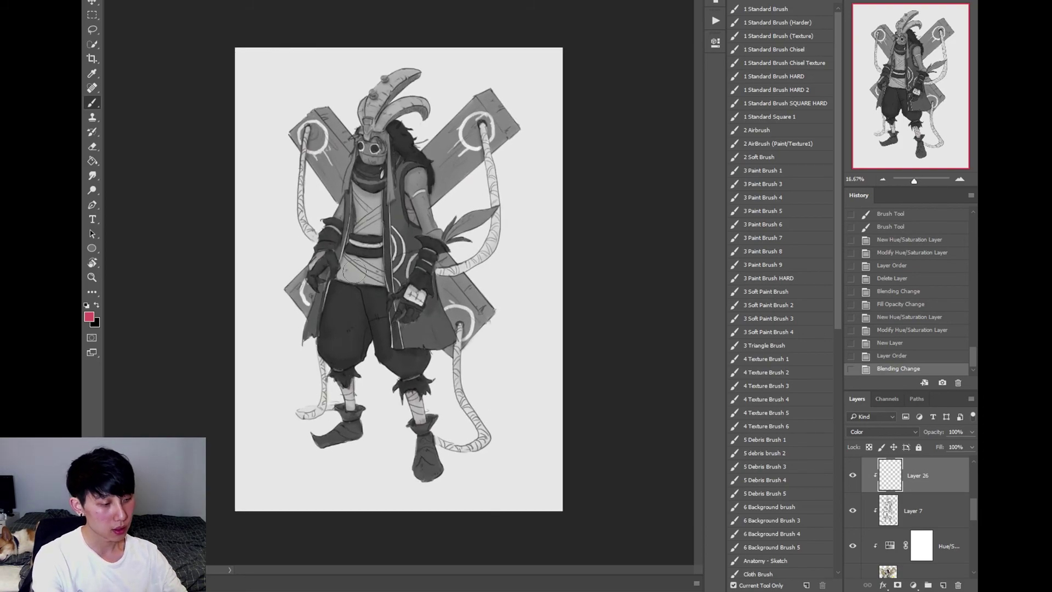
{"action": "left_click_drag", "start_coordinate": [336, 329], "coordinate": [378, 250]}
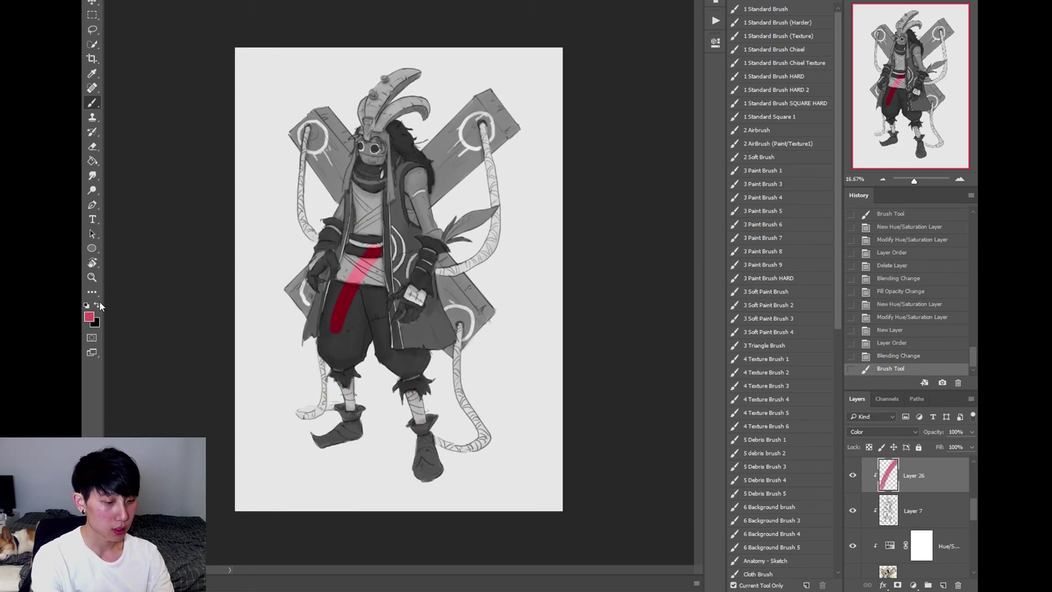
- Zoom in and sample the stroke's dark red and pink tones
{"action": "left_click", "coordinate": [89, 318]}
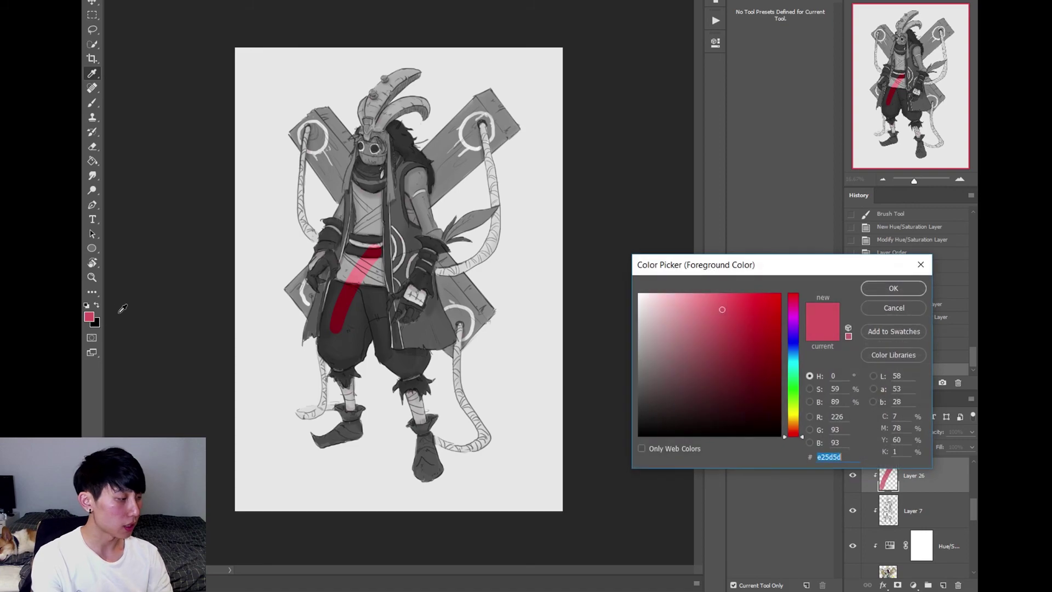
{"action": "left_click", "coordinate": [888, 292]}
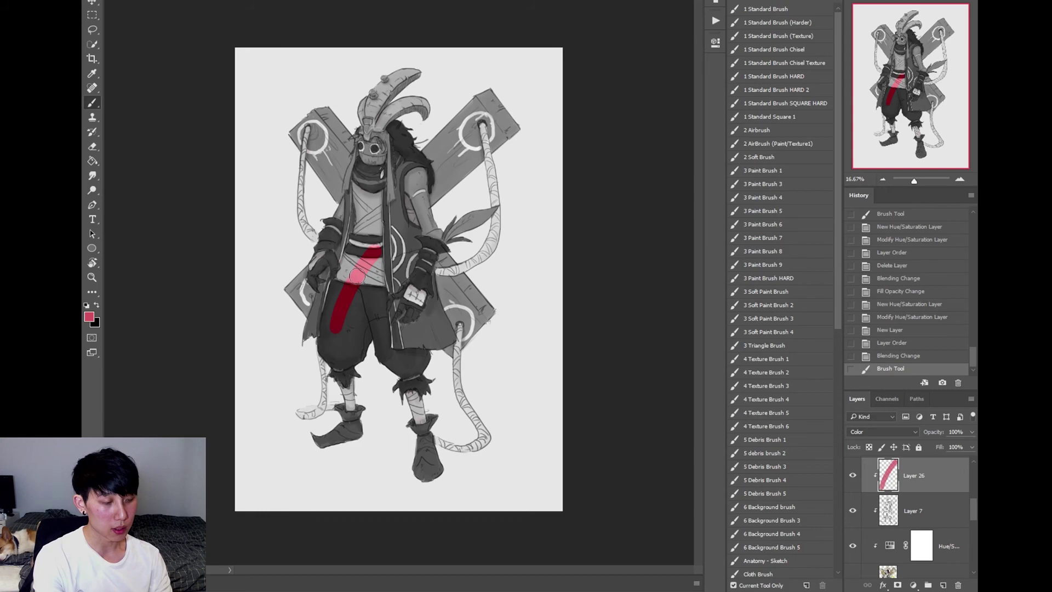
{"action": "key", "text": "ctrl+plus"}
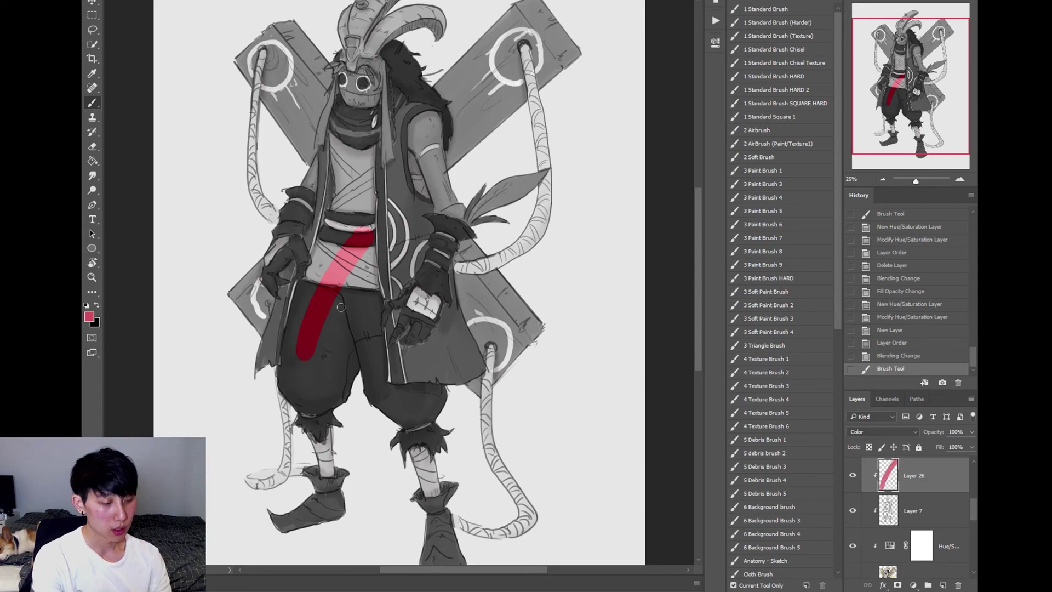
{"action": "left_click", "coordinate": [312, 347], "text": "alt"}
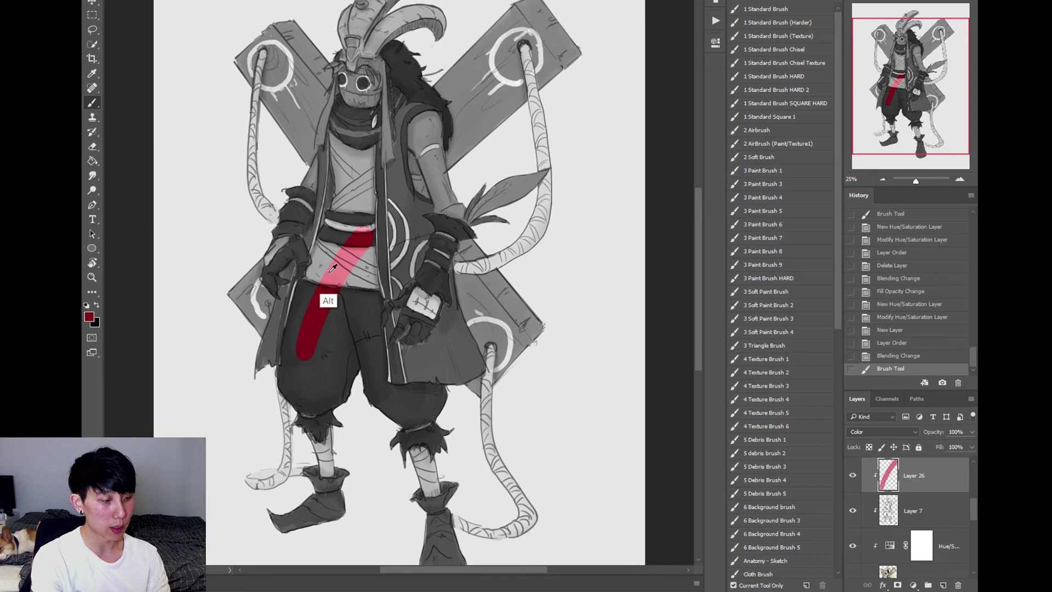
{"action": "left_click", "coordinate": [331, 299], "text": "alt"}
{"action": "left_click", "coordinate": [313, 348], "text": "alt"}
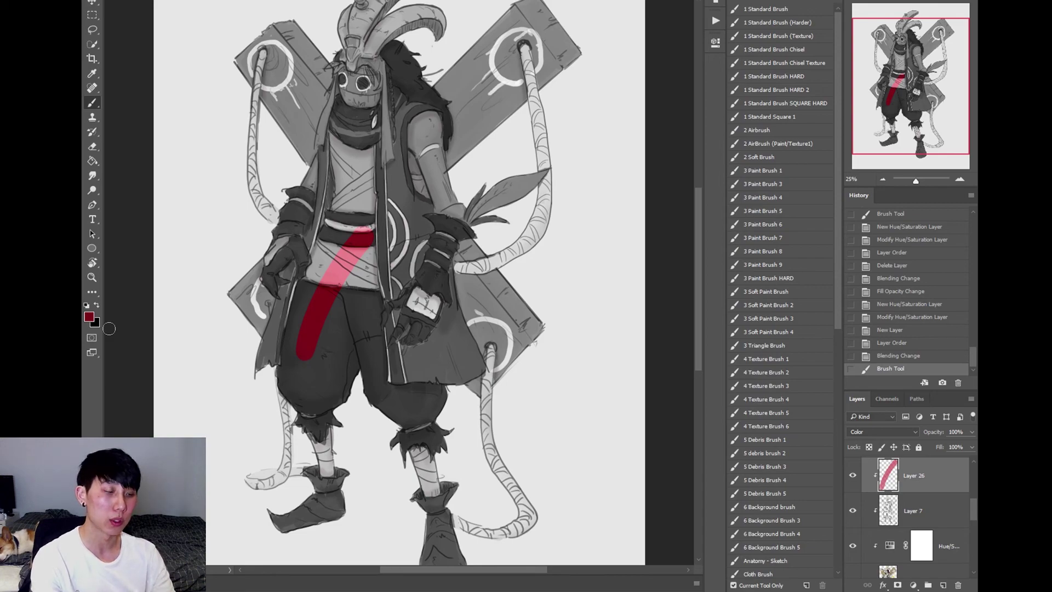
- Erase the red from the belt with a hard round eraser
{"action": "key", "text": "e"}
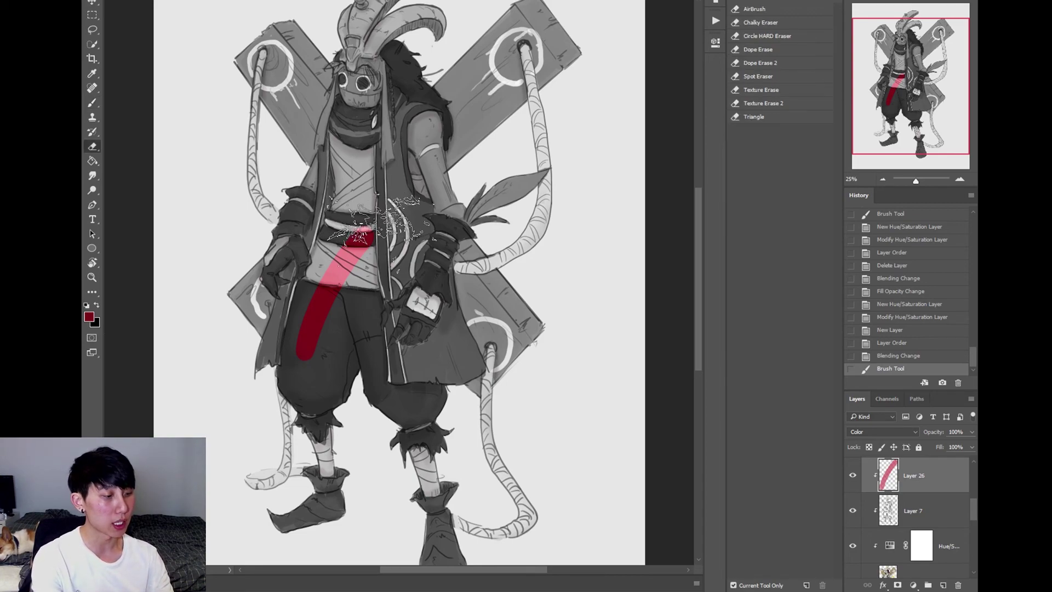
{"action": "left_click", "coordinate": [782, 35]}
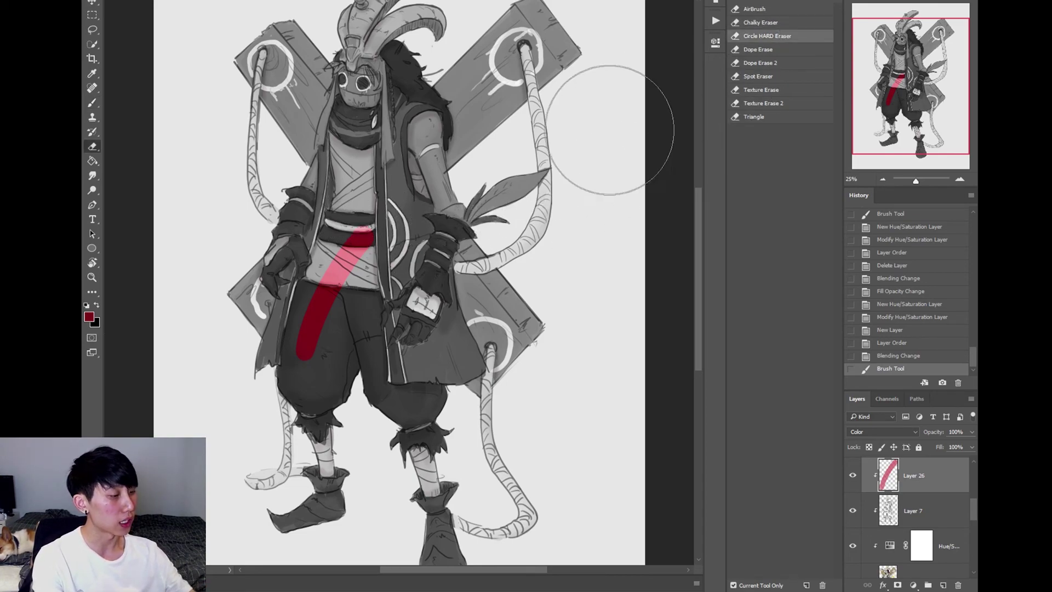
{"action": "mouse_move", "coordinate": [363, 222]}
{"action": "left_mouse_down"}
{"action": "mouse_move", "coordinate": [397, 231]}
{"action": "mouse_move", "coordinate": [335, 268]}
{"action": "mouse_move", "coordinate": [310, 241]}
{"action": "mouse_move", "coordinate": [329, 258]}
{"action": "left_mouse_up"}
- Paint both trouser legs dark red 881515 down to the knees
{"action": "key", "text": "b"}
{"action": "left_click", "coordinate": [88, 317]}
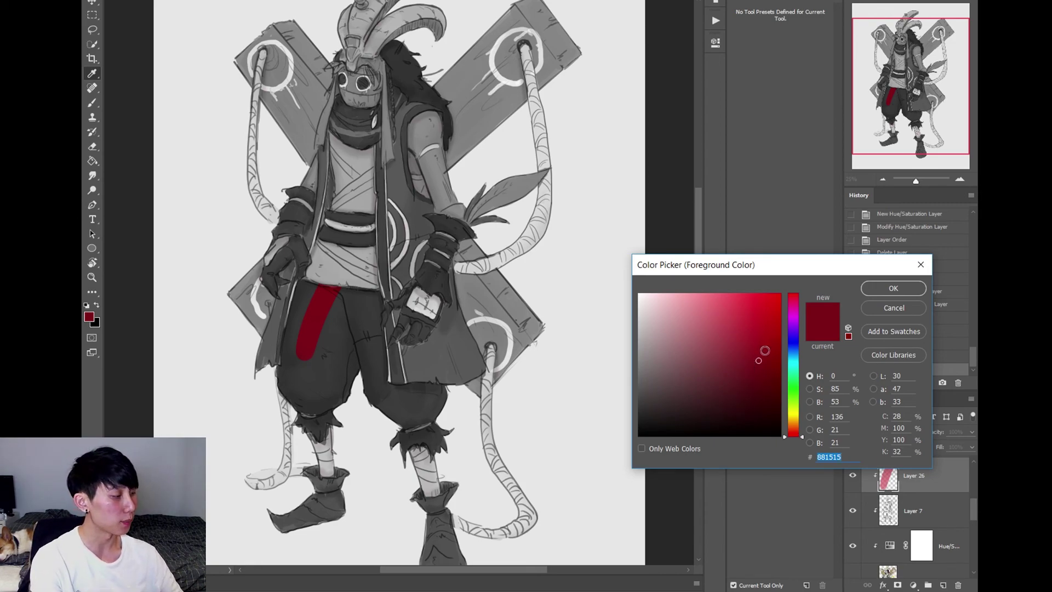
{"action": "left_click", "coordinate": [894, 288]}
{"action": "mouse_move", "coordinate": [313, 356]}
{"action": "left_mouse_down"}
{"action": "mouse_move", "coordinate": [333, 305]}
{"action": "mouse_move", "coordinate": [346, 326]}
{"action": "mouse_move", "coordinate": [348, 306]}
{"action": "mouse_move", "coordinate": [300, 313]}
{"action": "mouse_move", "coordinate": [284, 376]}
{"action": "mouse_move", "coordinate": [301, 404]}
{"action": "mouse_move", "coordinate": [316, 356]}
{"action": "mouse_move", "coordinate": [328, 351]}
{"action": "mouse_move", "coordinate": [330, 399]}
{"action": "mouse_move", "coordinate": [348, 375]}
{"action": "mouse_move", "coordinate": [325, 406]}
{"action": "mouse_move", "coordinate": [316, 399]}
{"action": "mouse_move", "coordinate": [326, 405]}
{"action": "mouse_move", "coordinate": [315, 422]}
{"action": "mouse_move", "coordinate": [301, 420]}
{"action": "mouse_move", "coordinate": [343, 421]}
{"action": "left_mouse_up"}
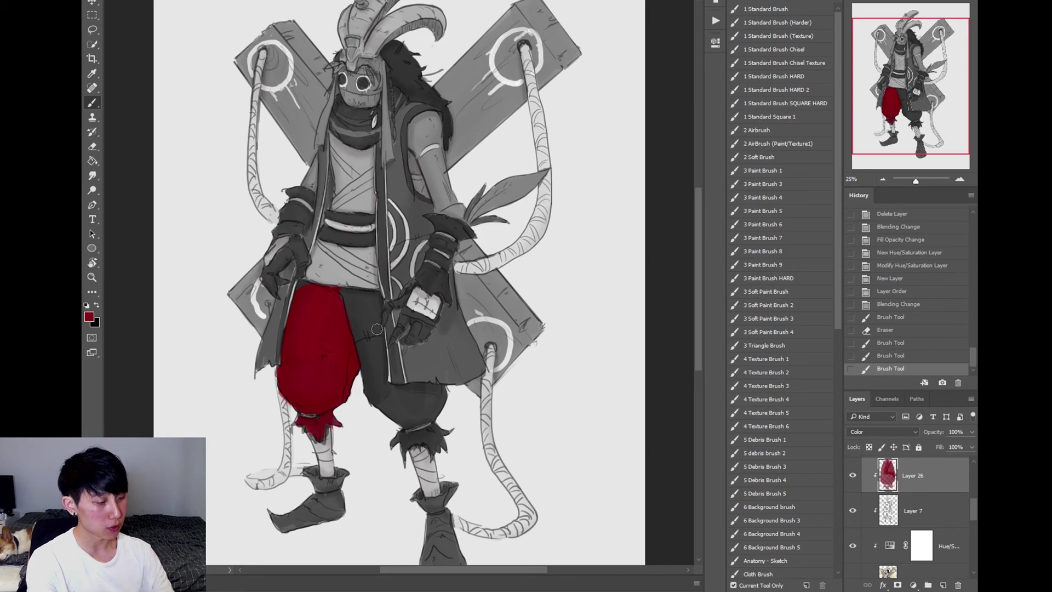
{"action": "mouse_move", "coordinate": [377, 329]}
{"action": "left_mouse_down"}
{"action": "mouse_move", "coordinate": [372, 391]}
{"action": "mouse_move", "coordinate": [381, 334]}
{"action": "mouse_move", "coordinate": [379, 350]}
{"action": "mouse_move", "coordinate": [365, 298]}
{"action": "left_mouse_up"}
{"action": "left_click_drag", "start_coordinate": [303, 288], "coordinate": [305, 289]}
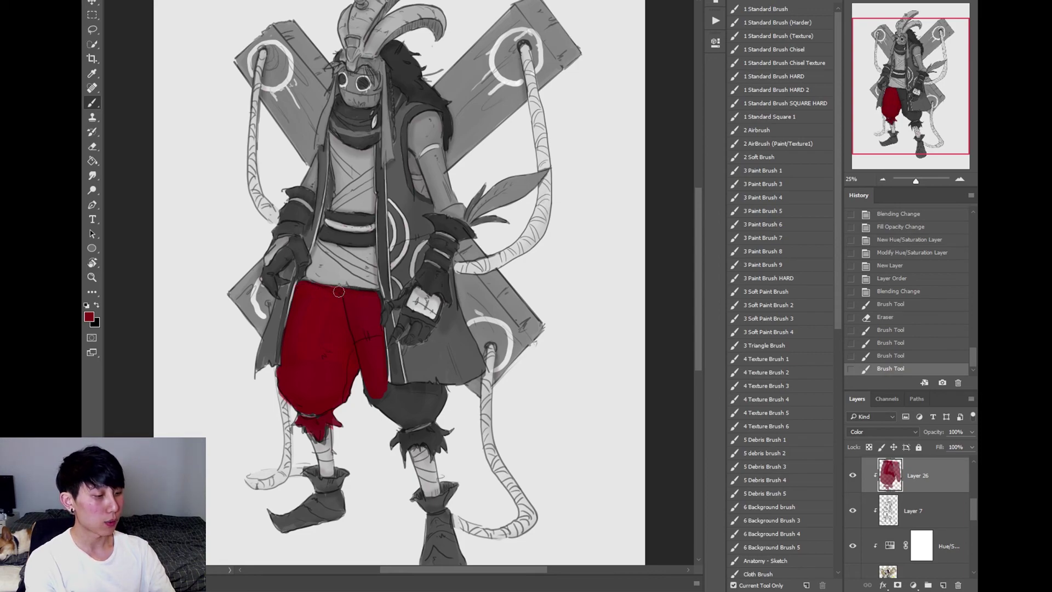
{"action": "mouse_move", "coordinate": [372, 377]}
{"action": "left_mouse_down"}
{"action": "mouse_move", "coordinate": [372, 408]}
{"action": "mouse_move", "coordinate": [402, 411]}
{"action": "left_mouse_up"}
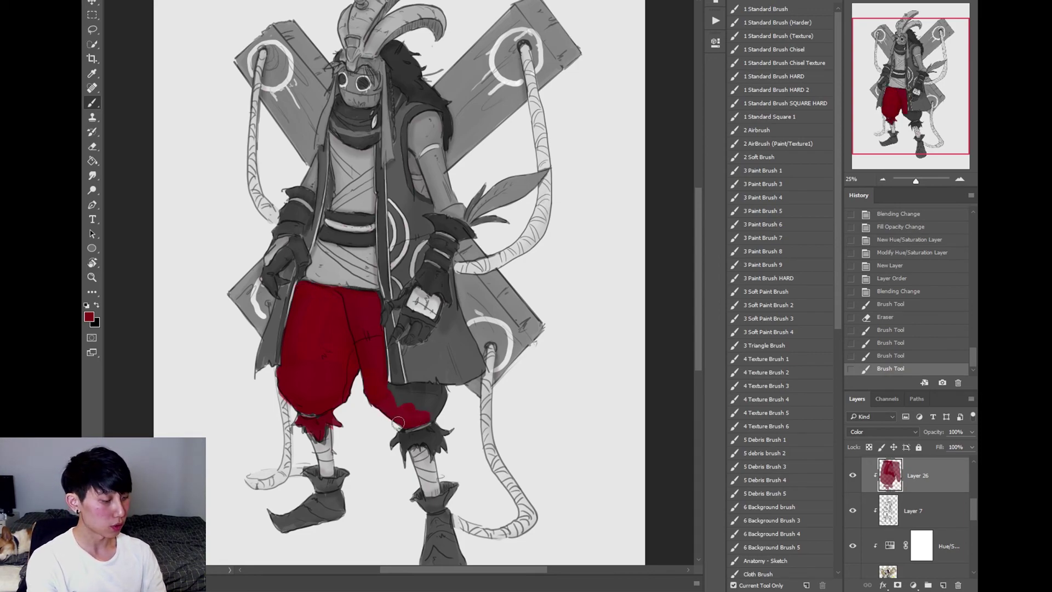
{"action": "mouse_move", "coordinate": [398, 423]}
{"action": "left_mouse_down"}
{"action": "mouse_move", "coordinate": [416, 408]}
{"action": "mouse_move", "coordinate": [392, 400]}
{"action": "mouse_move", "coordinate": [436, 395]}
{"action": "mouse_move", "coordinate": [386, 391]}
{"action": "mouse_move", "coordinate": [449, 392]}
{"action": "mouse_move", "coordinate": [412, 390]}
{"action": "left_mouse_up"}
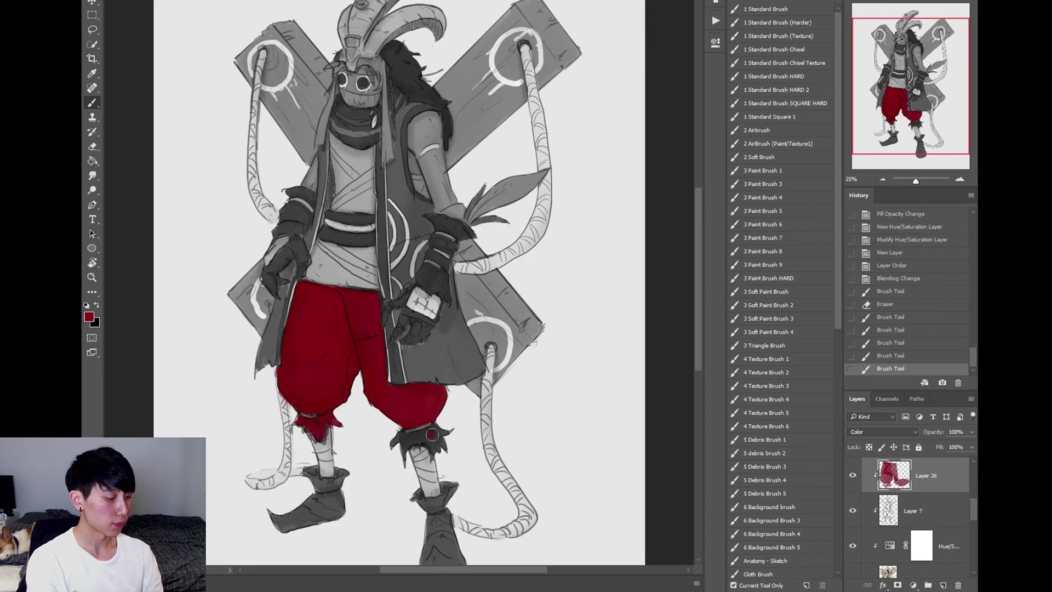
{"action": "mouse_move", "coordinate": [432, 434]}
{"action": "left_mouse_down"}
{"action": "mouse_move", "coordinate": [392, 438]}
{"action": "mouse_move", "coordinate": [446, 436]}
{"action": "left_mouse_up"}
{"action": "key", "text": "ctrl+minus"}
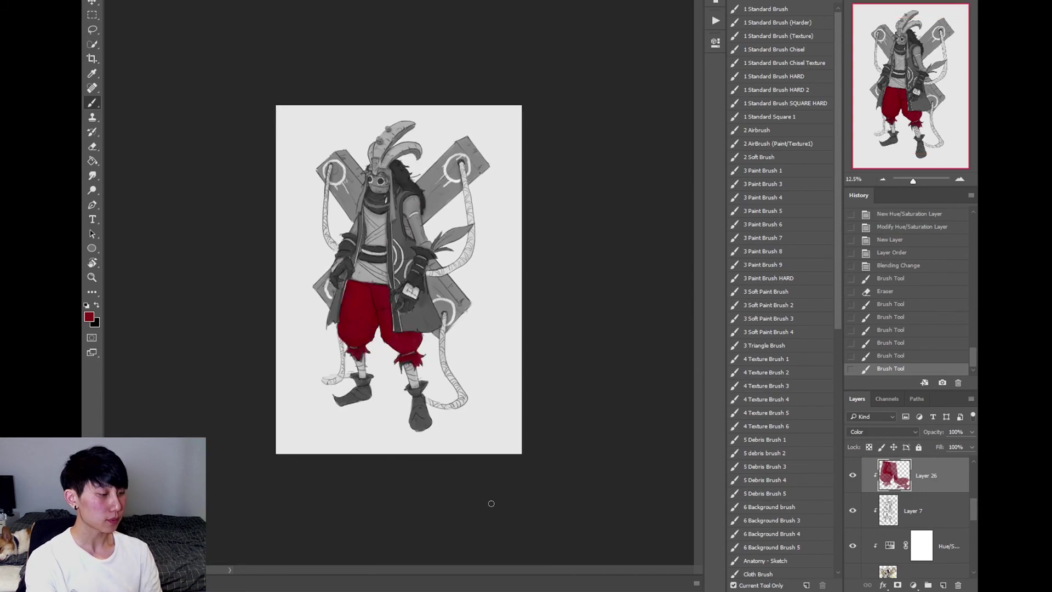
- Add a Color-mode Hue/Saturation adjustment at Saturation -100, then toggle Layer 26 to compare
{"action": "scroll", "coordinate": [972, 498], "scroll_direction": "up", "scroll_amount": 2}
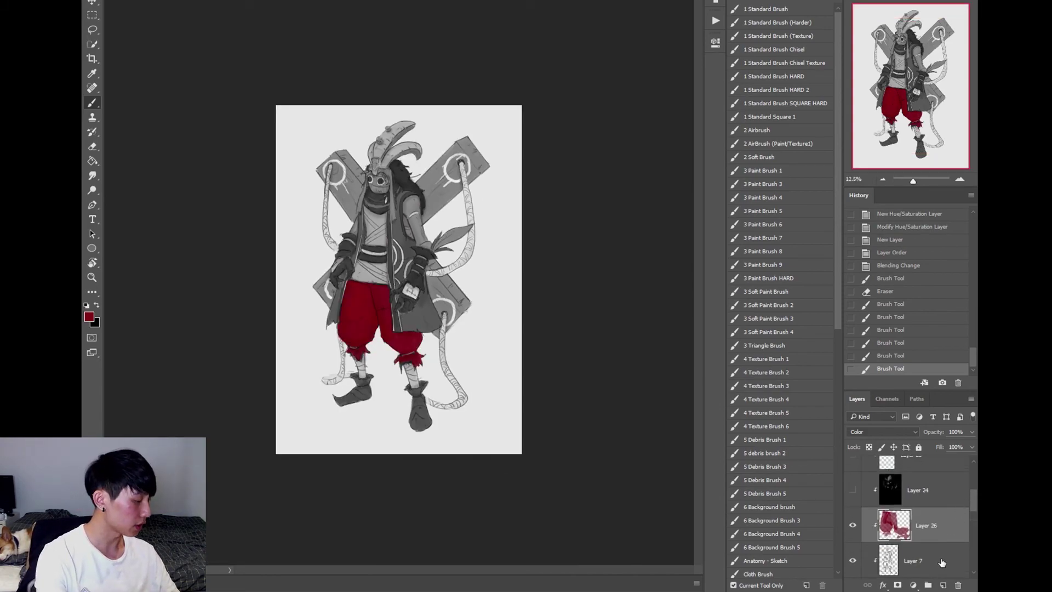
{"action": "left_click", "coordinate": [913, 586]}
{"action": "left_click", "coordinate": [893, 438]}
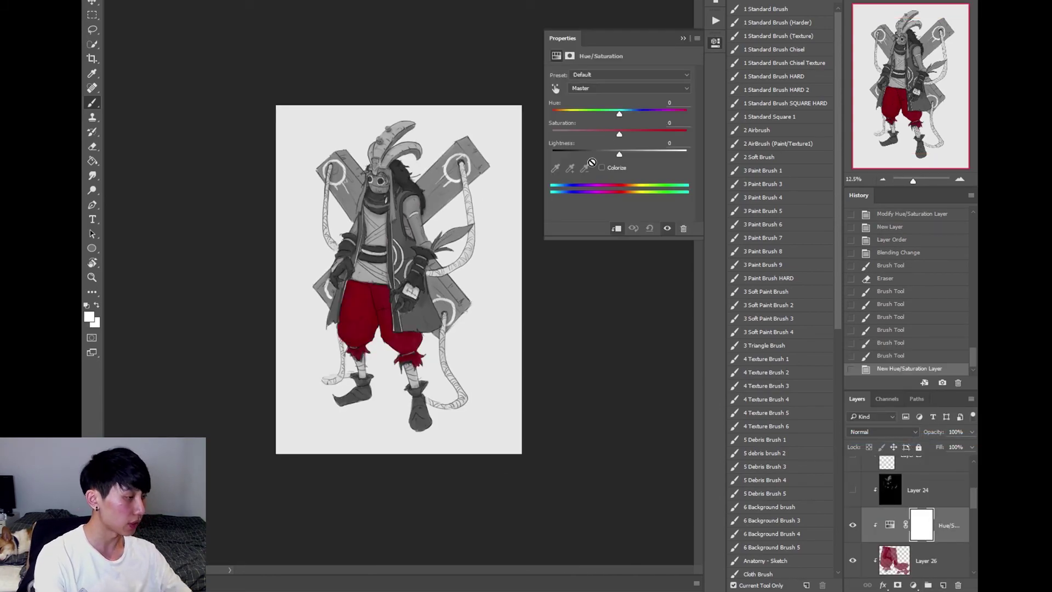
{"action": "left_click_drag", "start_coordinate": [619, 135], "coordinate": [493, 137]}
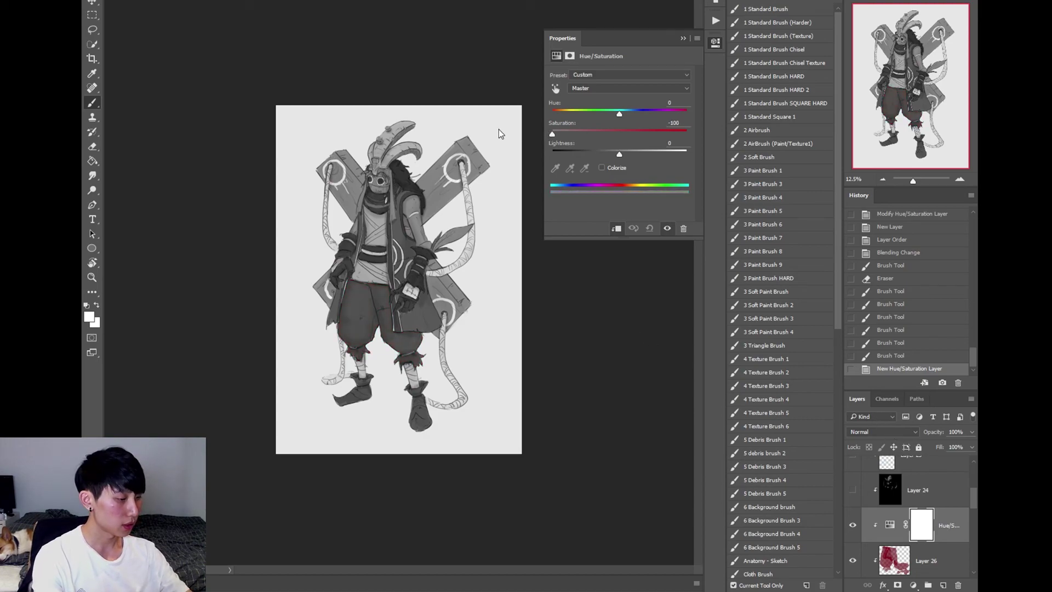
{"action": "left_click", "coordinate": [891, 438]}
{"action": "left_click", "coordinate": [877, 417]}
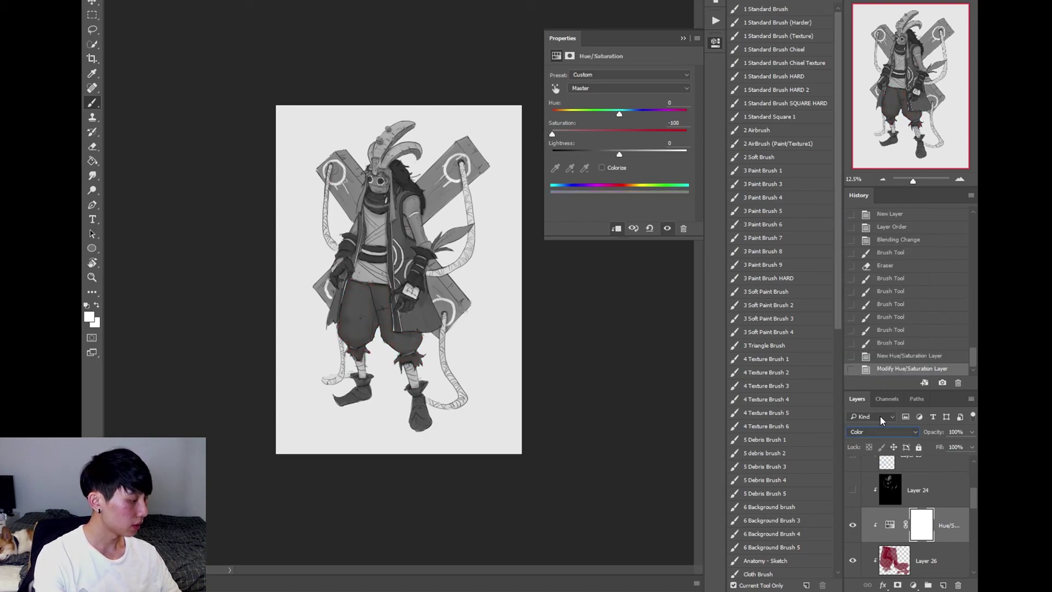
{"action": "left_click", "coordinate": [853, 561]}
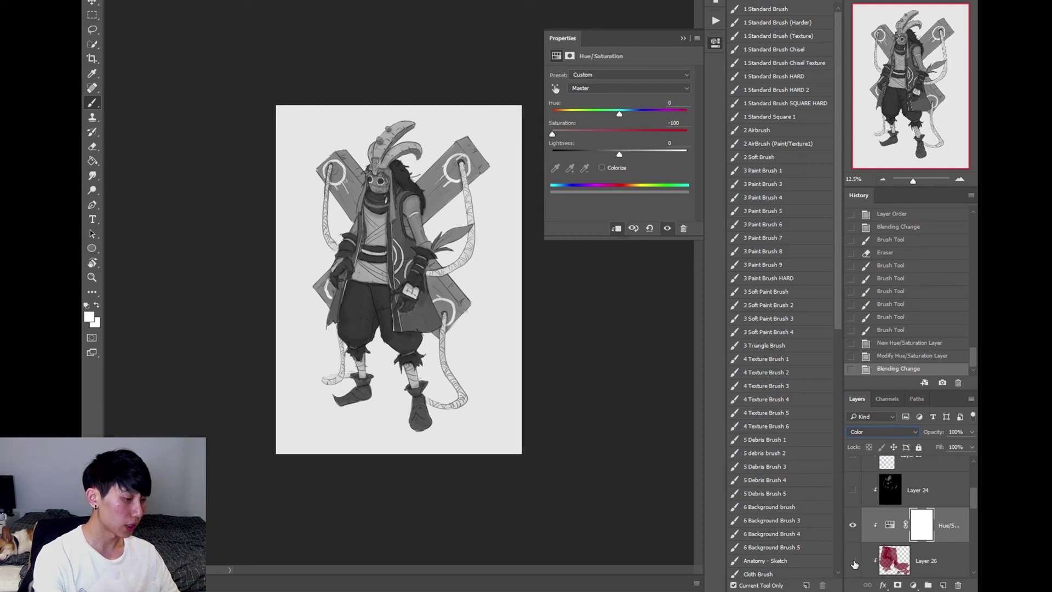
{"action": "left_click", "coordinate": [853, 561]}
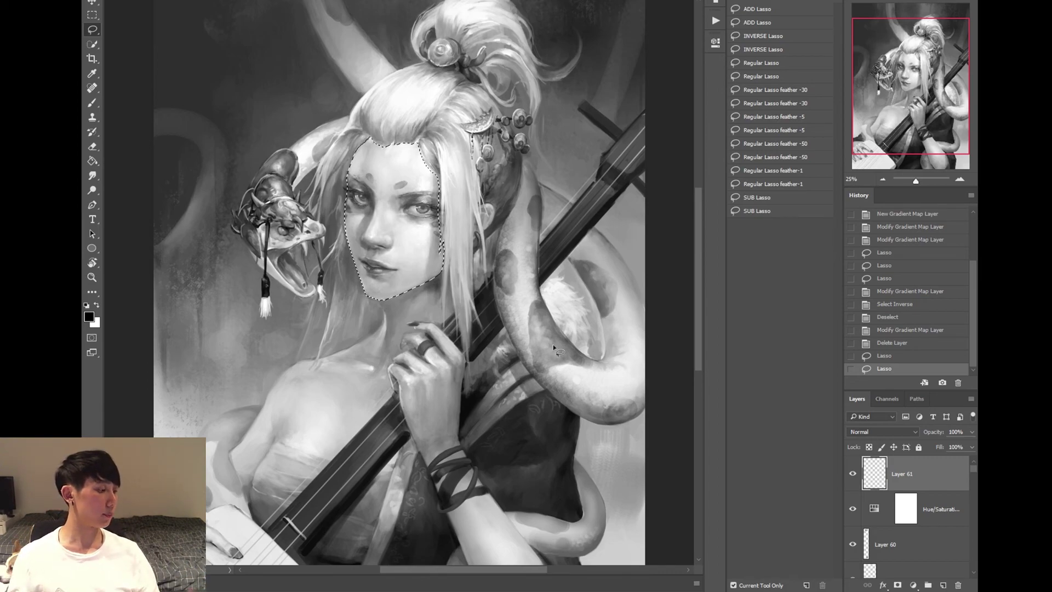
- Add a Gradient Map over the selected face and open its Gradient Editor
{"action": "left_click", "coordinate": [913, 586]}
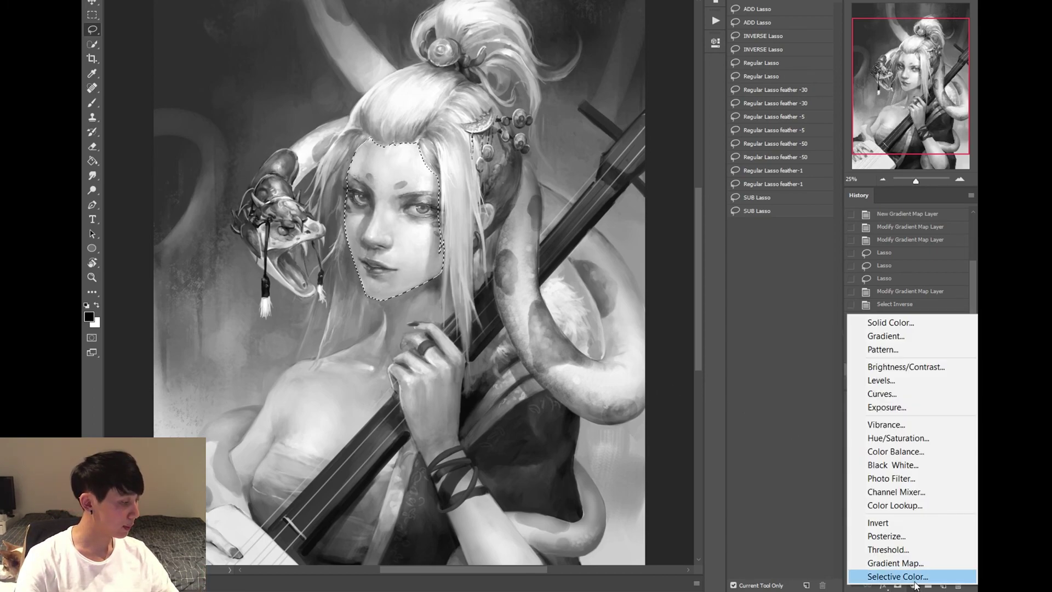
{"action": "left_click", "coordinate": [888, 559]}
{"action": "left_click", "coordinate": [652, 77]}
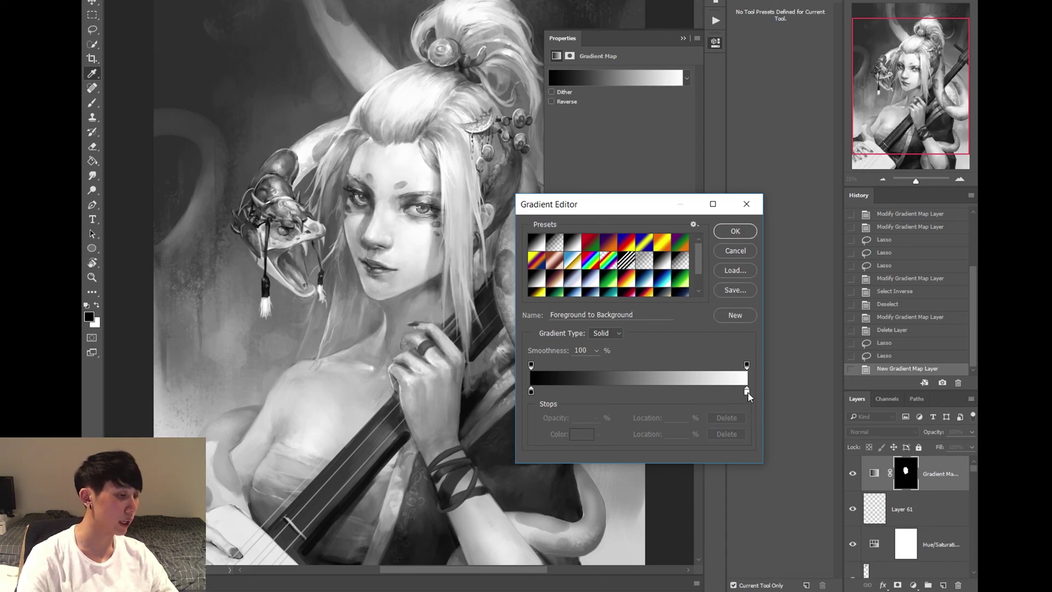
- Try cyan, then white, as the colour of the gradient's left stop
{"action": "left_click", "coordinate": [531, 392]}
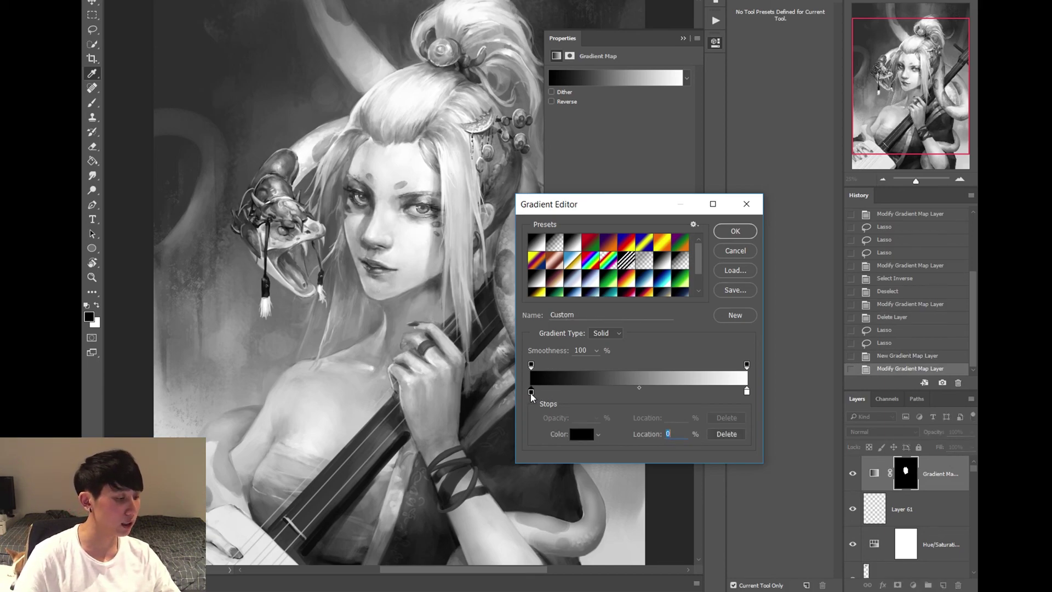
{"action": "double_click", "coordinate": [531, 393]}
{"action": "left_click", "coordinate": [789, 360]}
{"action": "left_click_drag", "start_coordinate": [778, 296], "coordinate": [814, 278]}
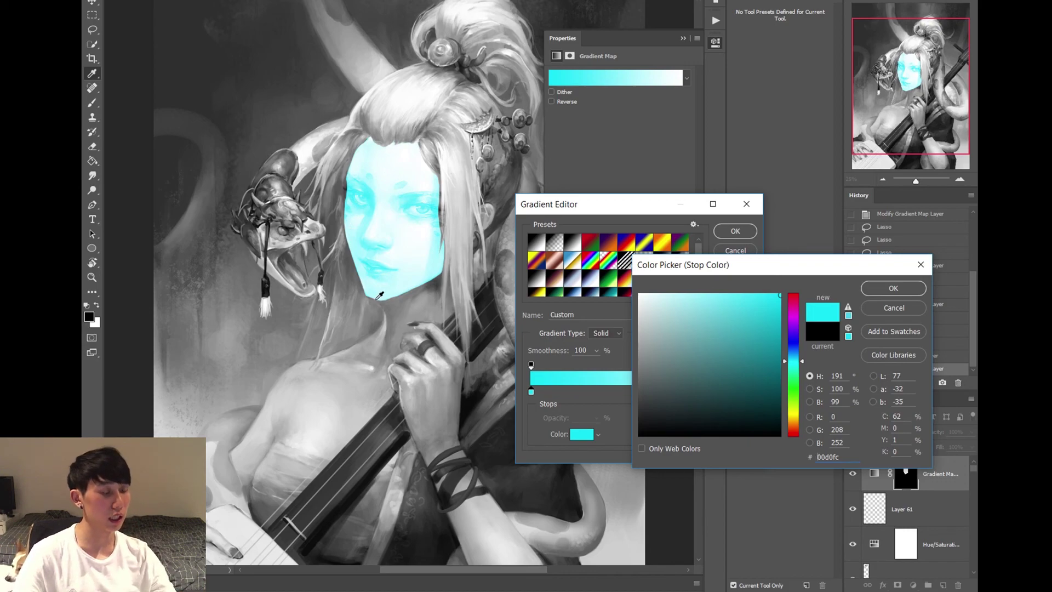
{"action": "left_click", "coordinate": [893, 289]}
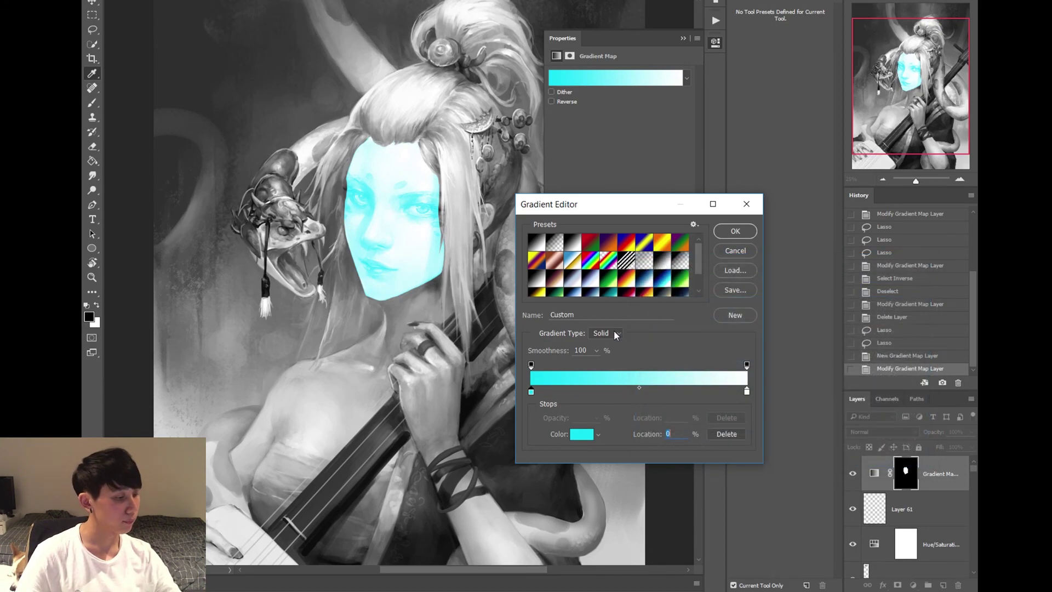
{"action": "double_click", "coordinate": [531, 392]}
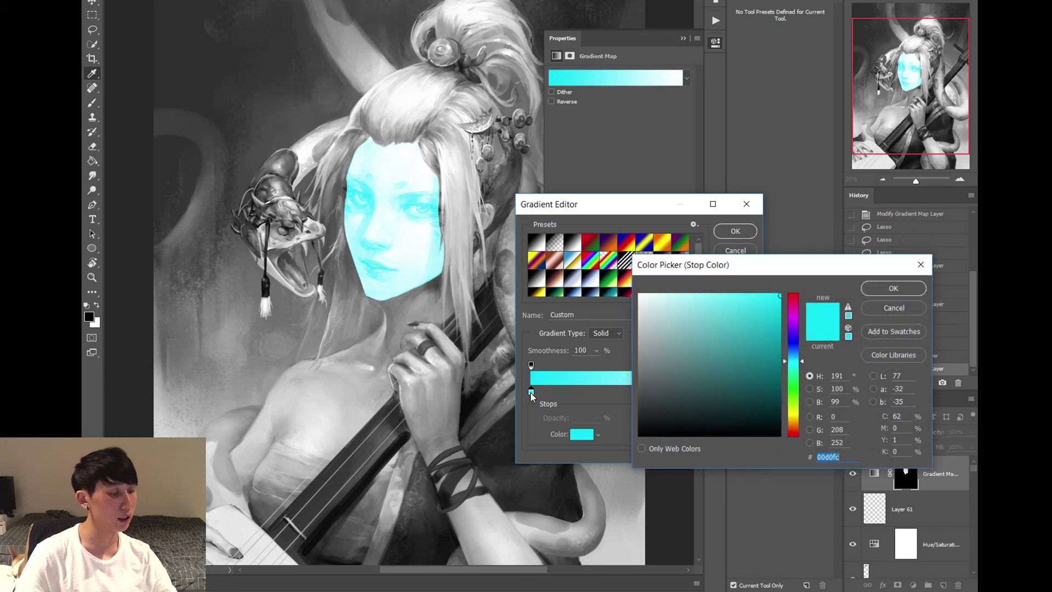
{"action": "left_click", "coordinate": [639, 294]}
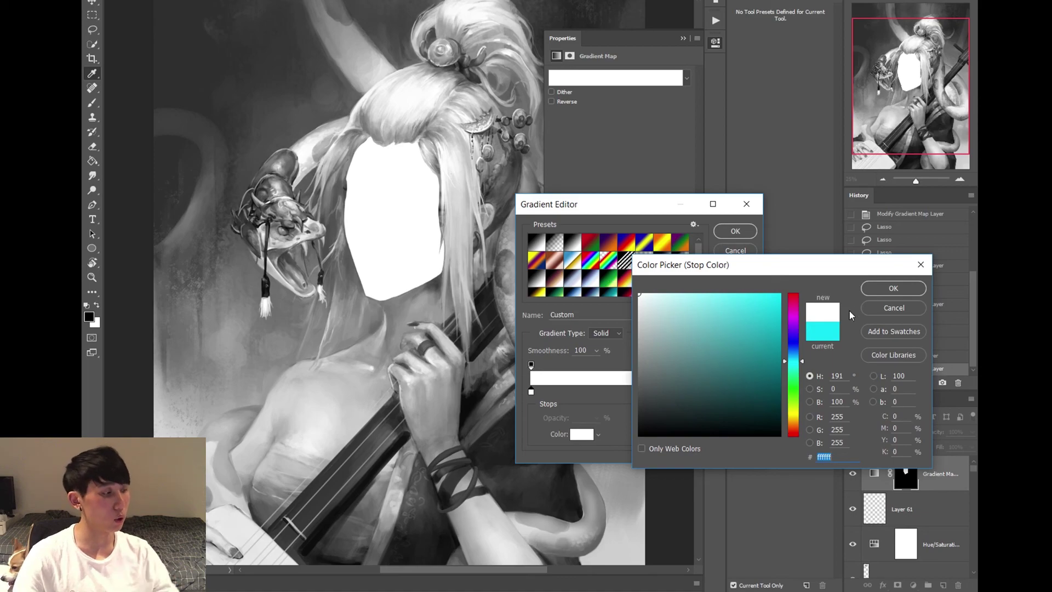
{"action": "left_click", "coordinate": [893, 288]}
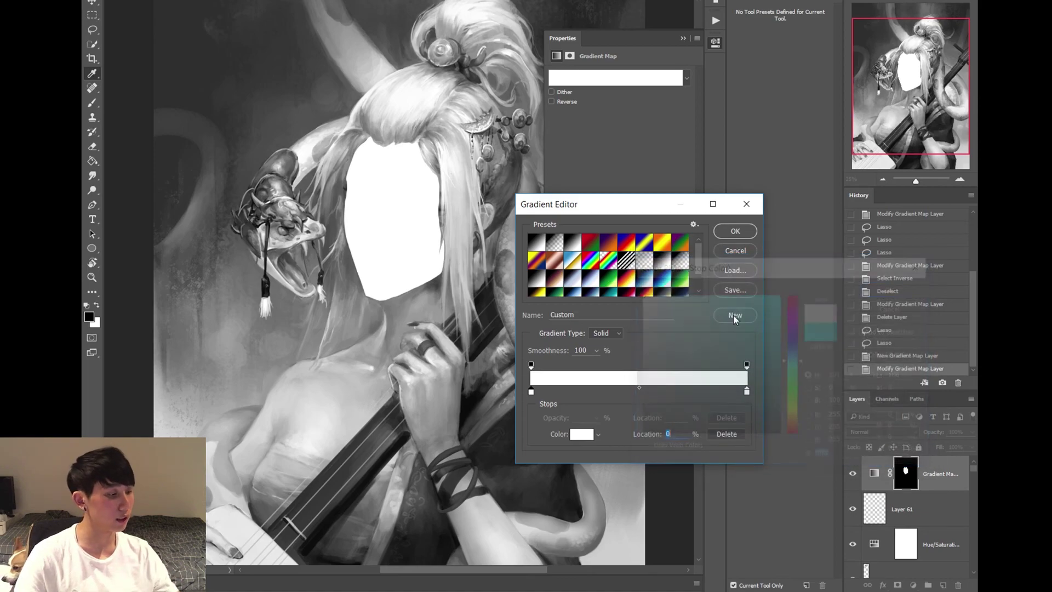
- Set the left end stop to black and the right end stop to white
{"action": "double_click", "coordinate": [531, 392]}
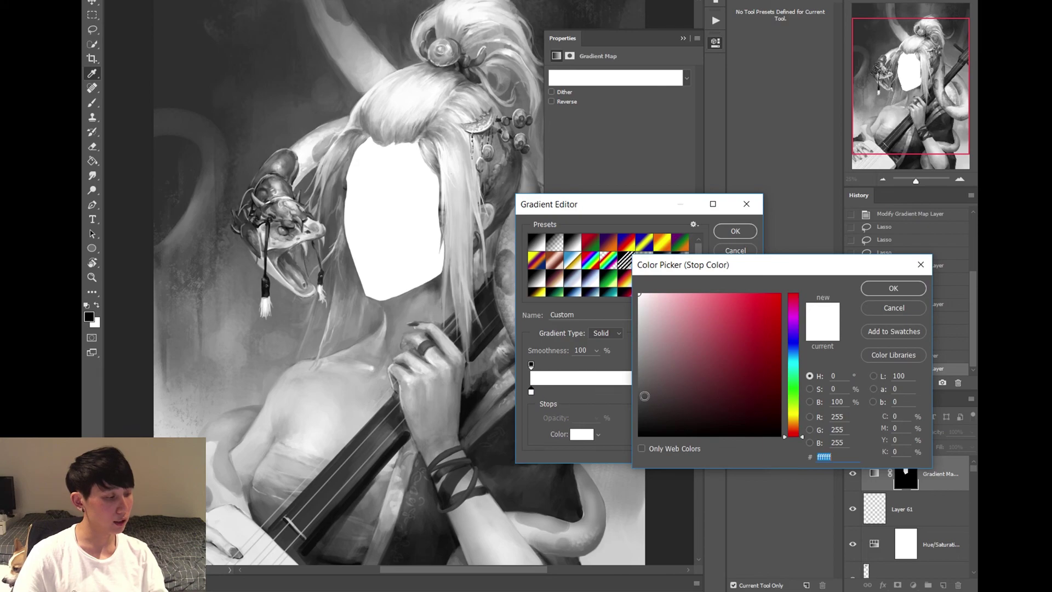
{"action": "left_click", "coordinate": [640, 436]}
{"action": "left_click", "coordinate": [893, 288]}
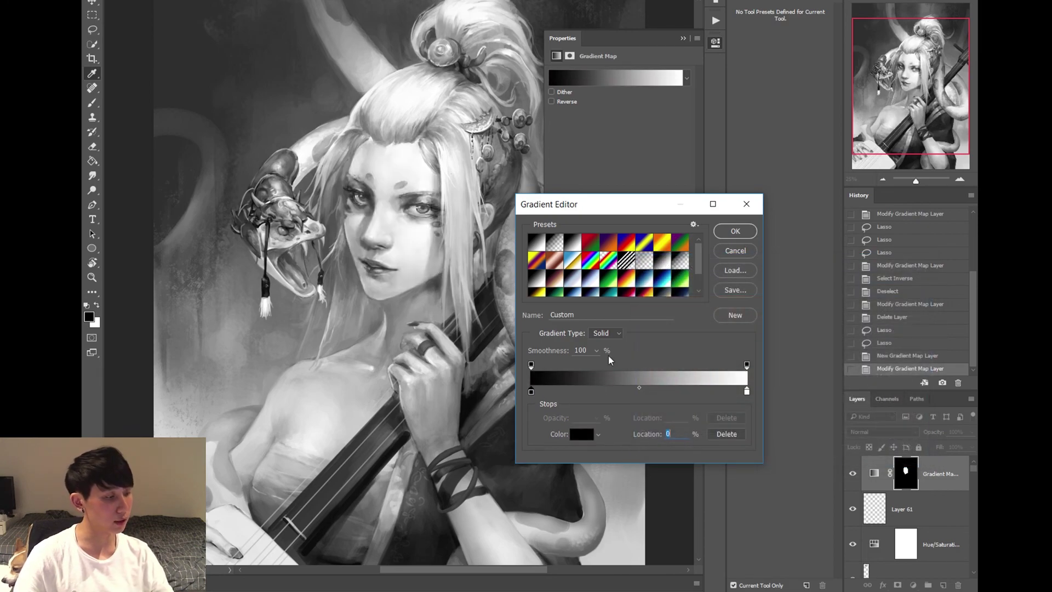
{"action": "double_click", "coordinate": [746, 392]}
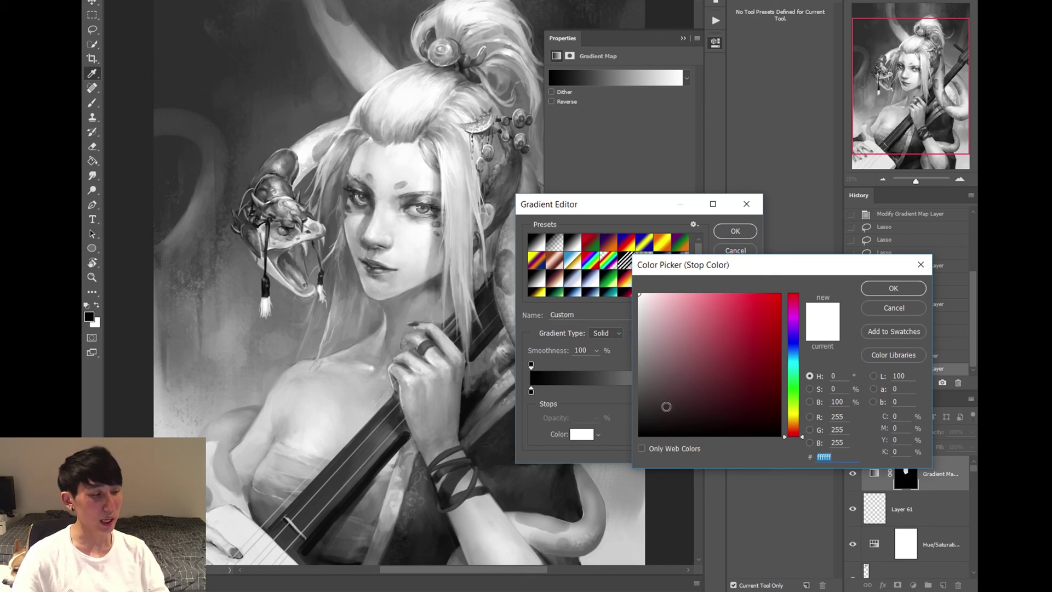
{"action": "left_click_drag", "start_coordinate": [660, 413], "coordinate": [639, 437]}
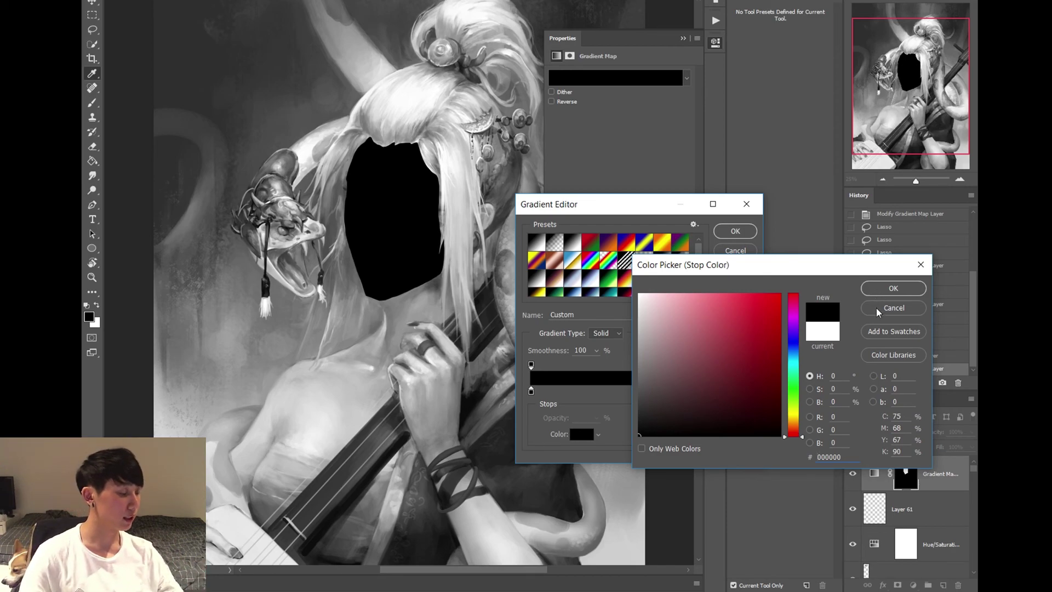
{"action": "left_click_drag", "start_coordinate": [714, 324], "coordinate": [591, 237]}
{"action": "left_click", "coordinate": [882, 291]}
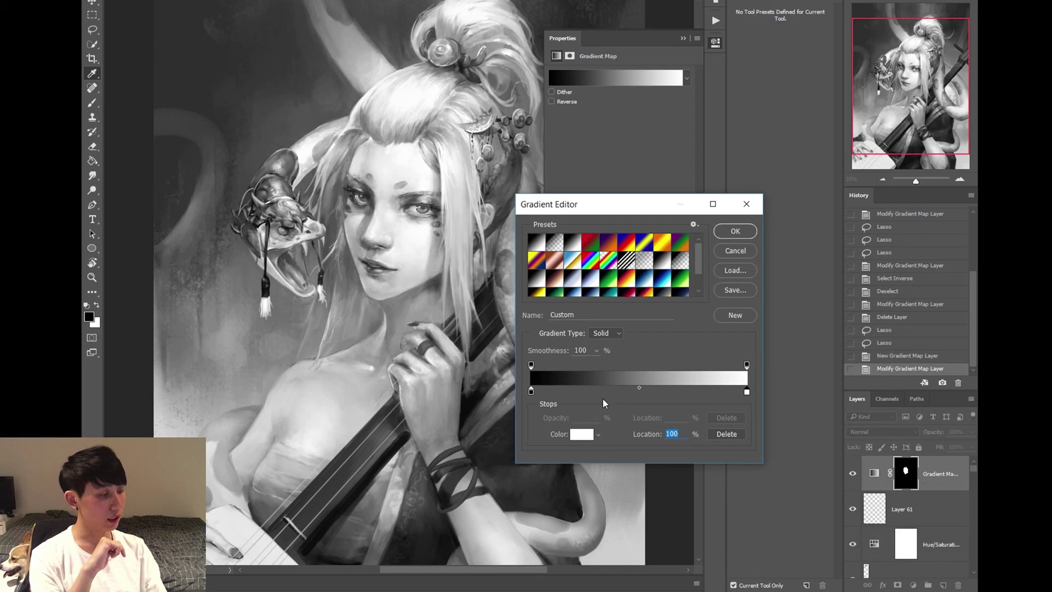
- Add a bright red colour stop at 20% location
{"action": "left_click", "coordinate": [574, 391]}
{"action": "double_click", "coordinate": [573, 391]}
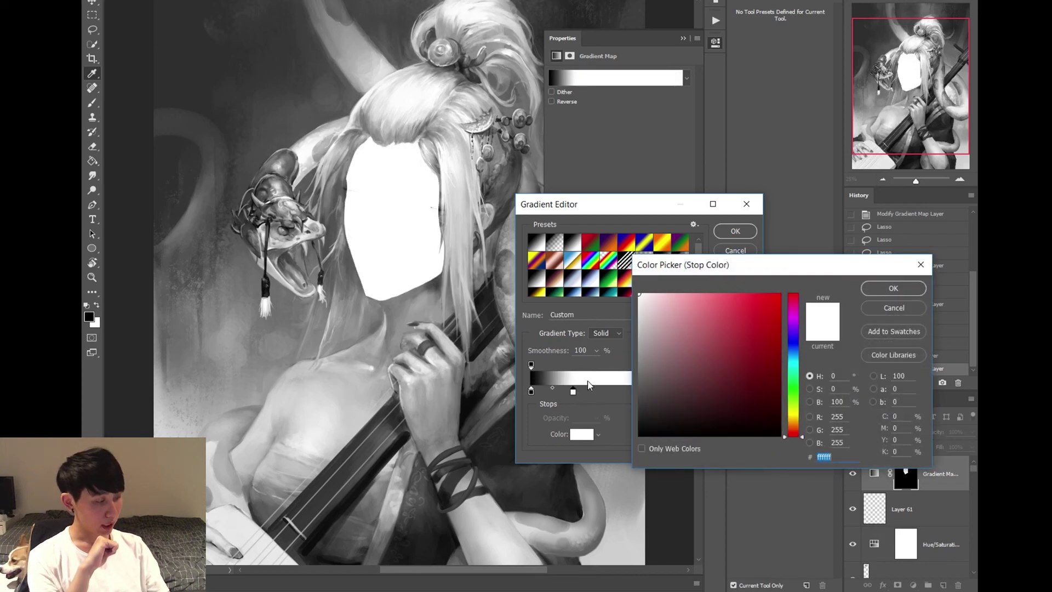
{"action": "left_click", "coordinate": [763, 348]}
{"action": "left_click", "coordinate": [781, 300]}
{"action": "left_click", "coordinate": [886, 286]}
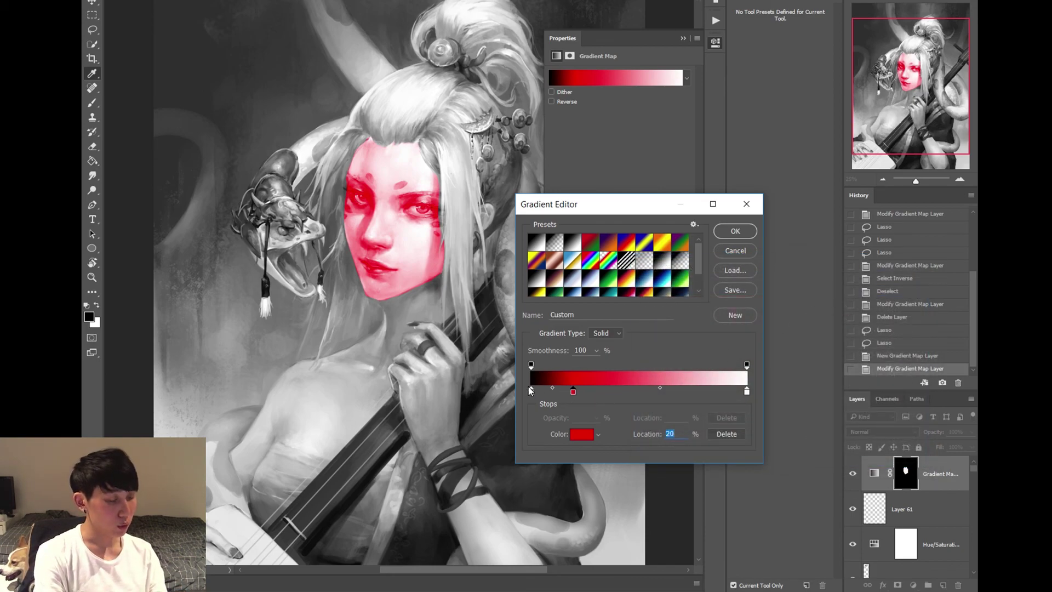
- Add a light cyan stop at 82%, then remove it again
{"action": "left_click", "coordinate": [710, 394]}
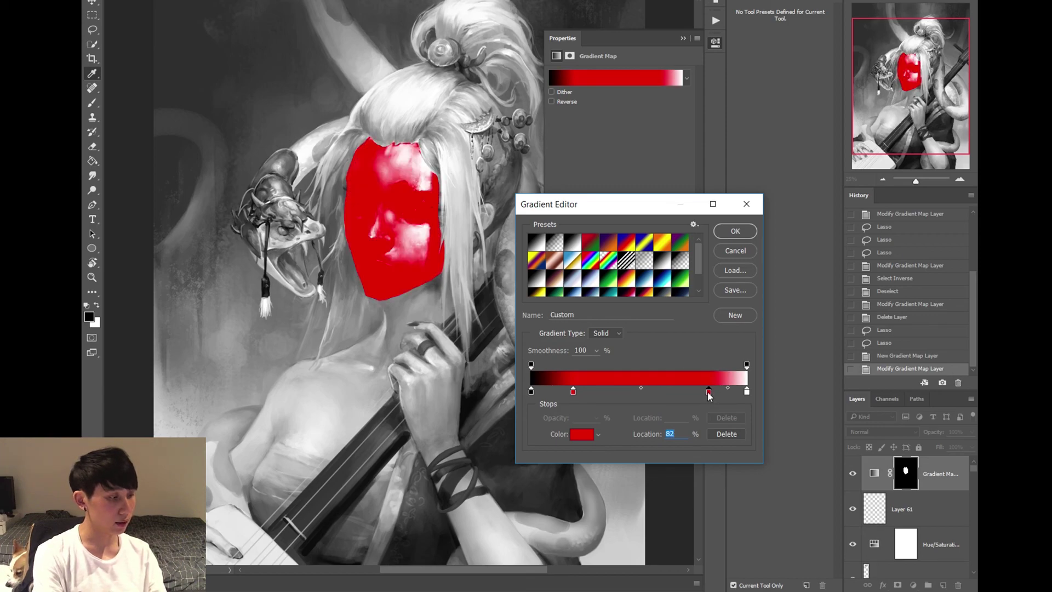
{"action": "double_click", "coordinate": [709, 392]}
{"action": "left_click", "coordinate": [794, 363]}
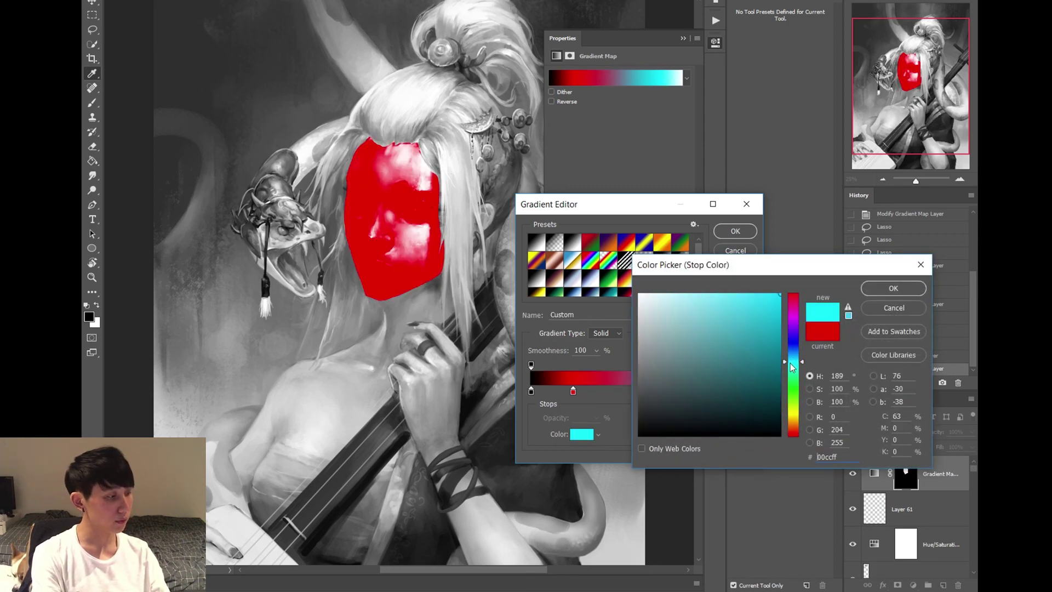
{"action": "left_click", "coordinate": [692, 301]}
{"action": "left_click", "coordinate": [893, 288]}
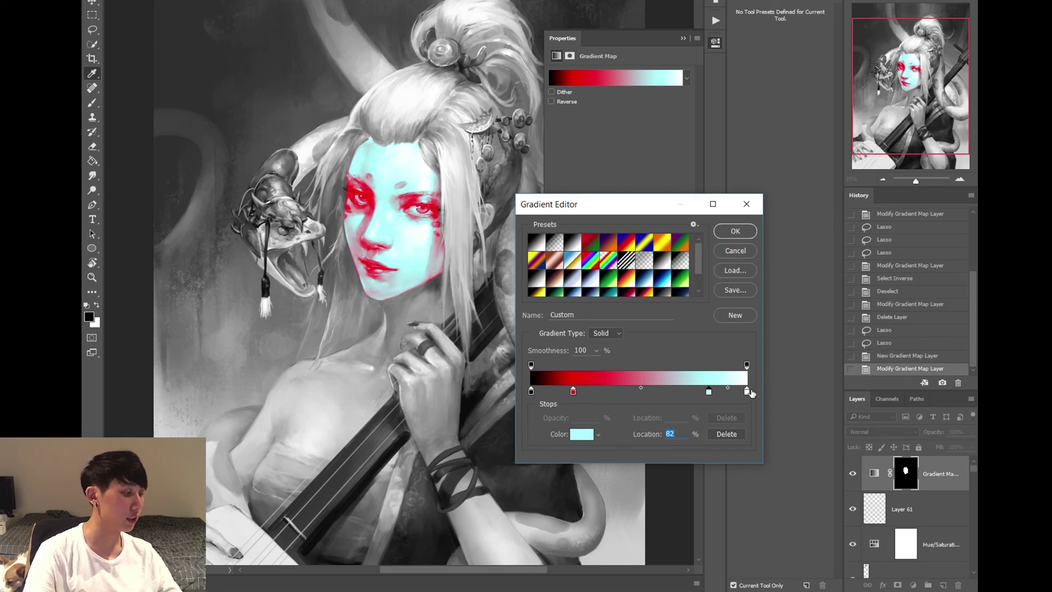
{"action": "left_click_drag", "start_coordinate": [708, 391], "coordinate": [711, 416]}
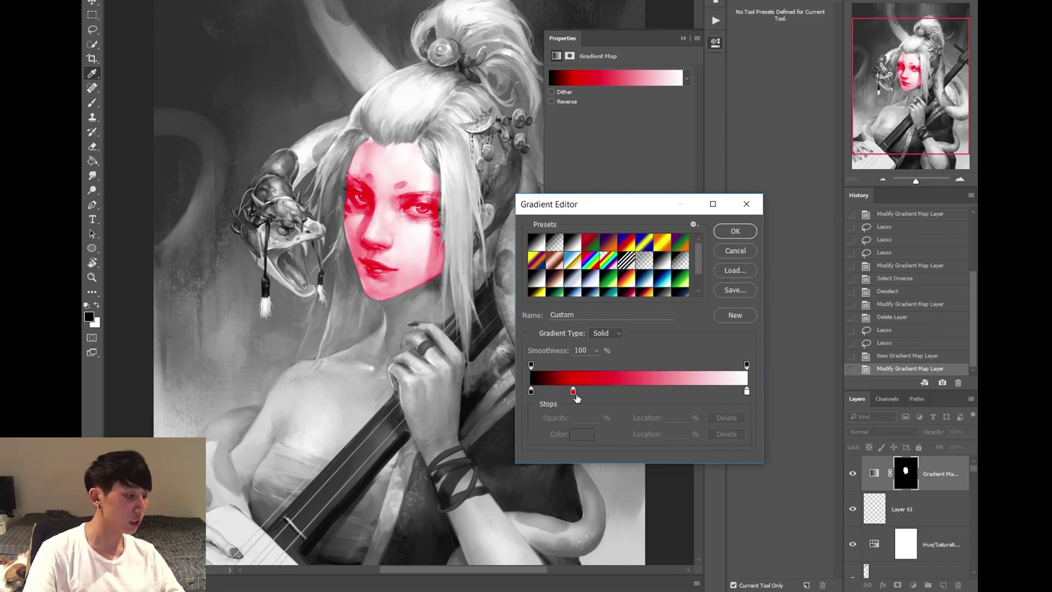
- Remove the red stop and add a light beige stop at 55%
{"action": "left_click_drag", "start_coordinate": [574, 394], "coordinate": [577, 444]}
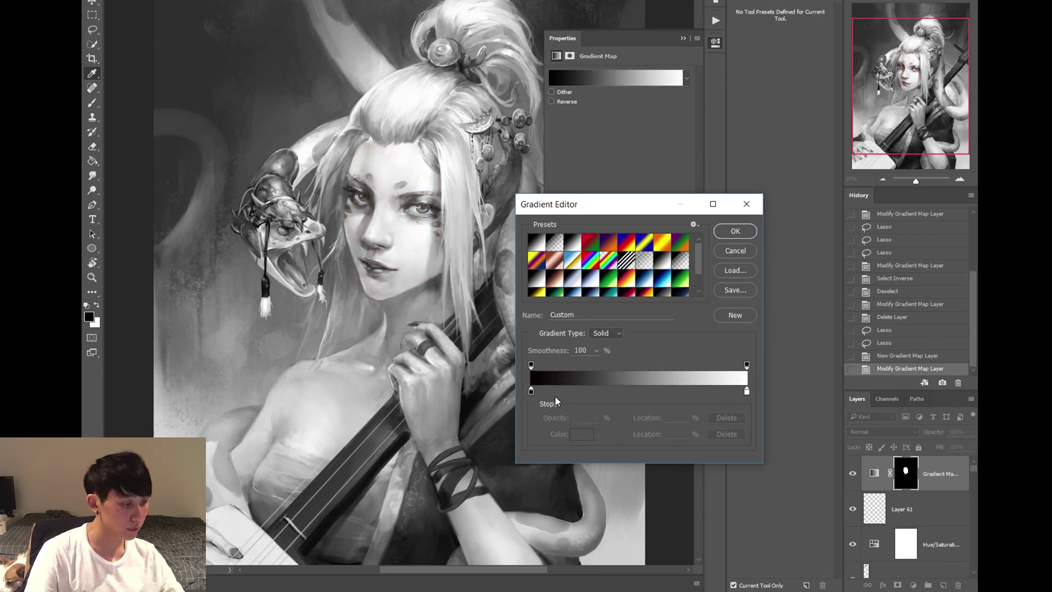
{"action": "left_click", "coordinate": [636, 392]}
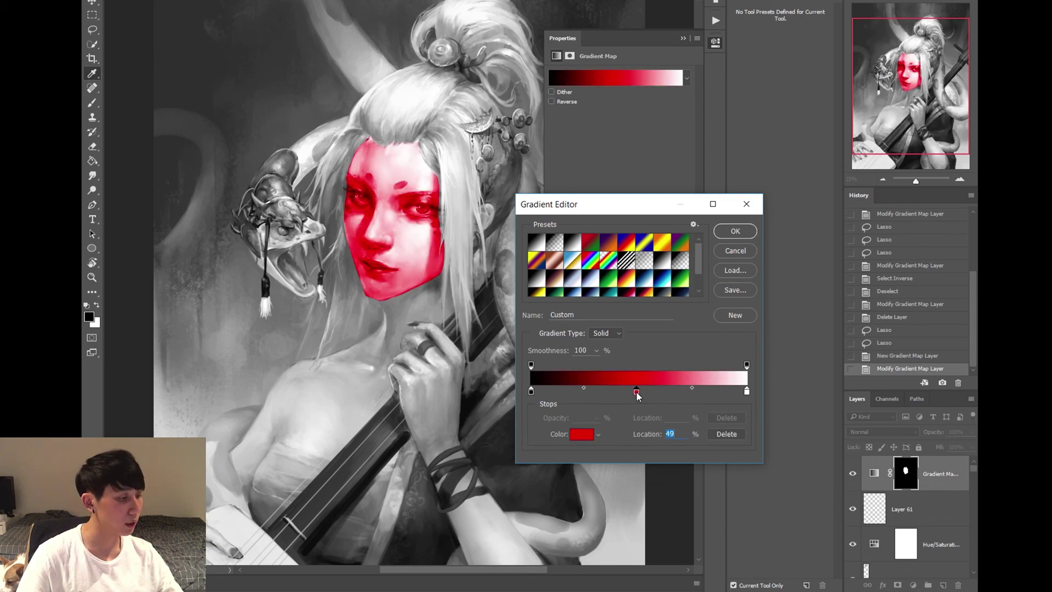
{"action": "double_click", "coordinate": [637, 392]}
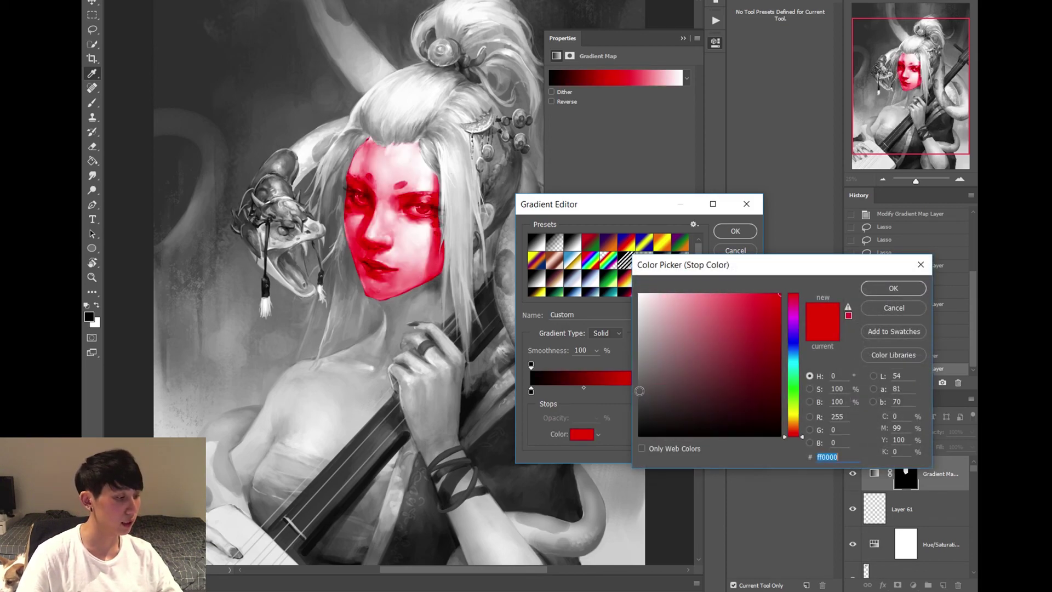
{"action": "left_click", "coordinate": [793, 423]}
{"action": "left_click", "coordinate": [667, 308]}
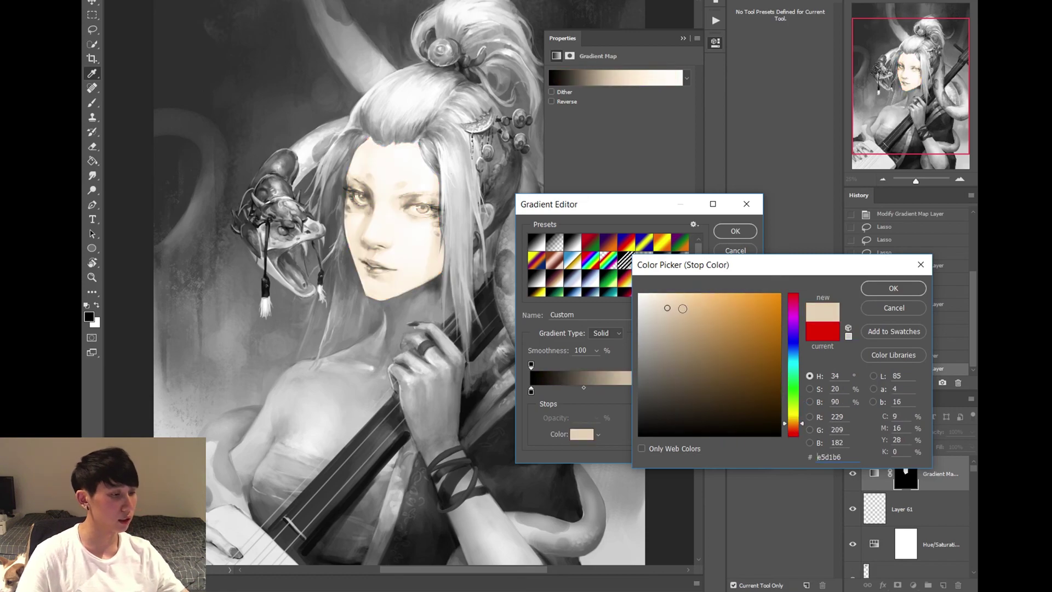
{"action": "left_click", "coordinate": [683, 309]}
{"action": "left_click", "coordinate": [886, 290]}
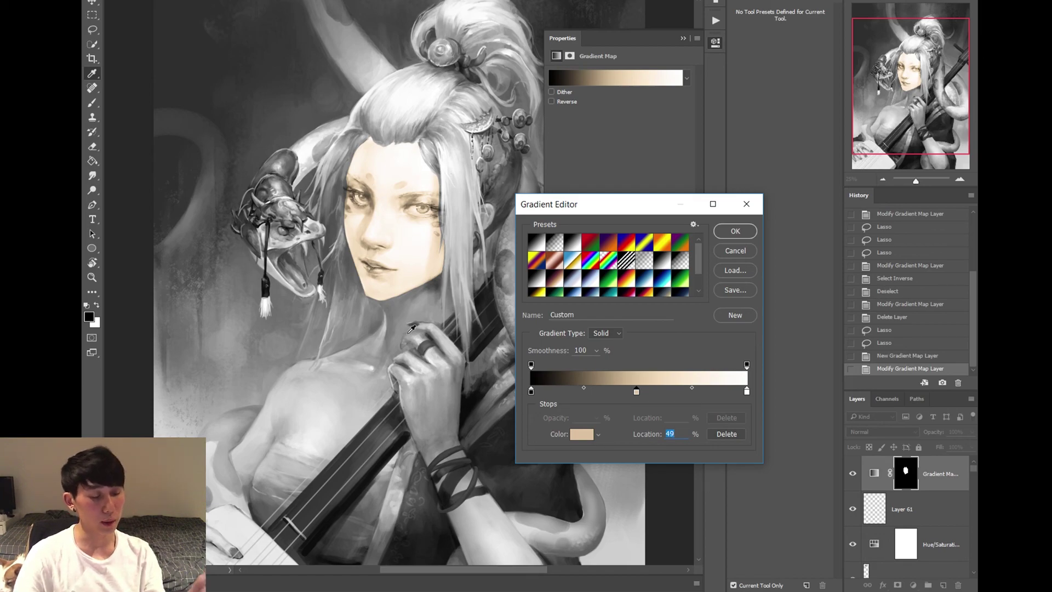
{"action": "mouse_move", "coordinate": [635, 392]}
{"action": "left_mouse_down"}
{"action": "mouse_move", "coordinate": [656, 391]}
{"action": "mouse_move", "coordinate": [630, 393]}
{"action": "left_mouse_up"}
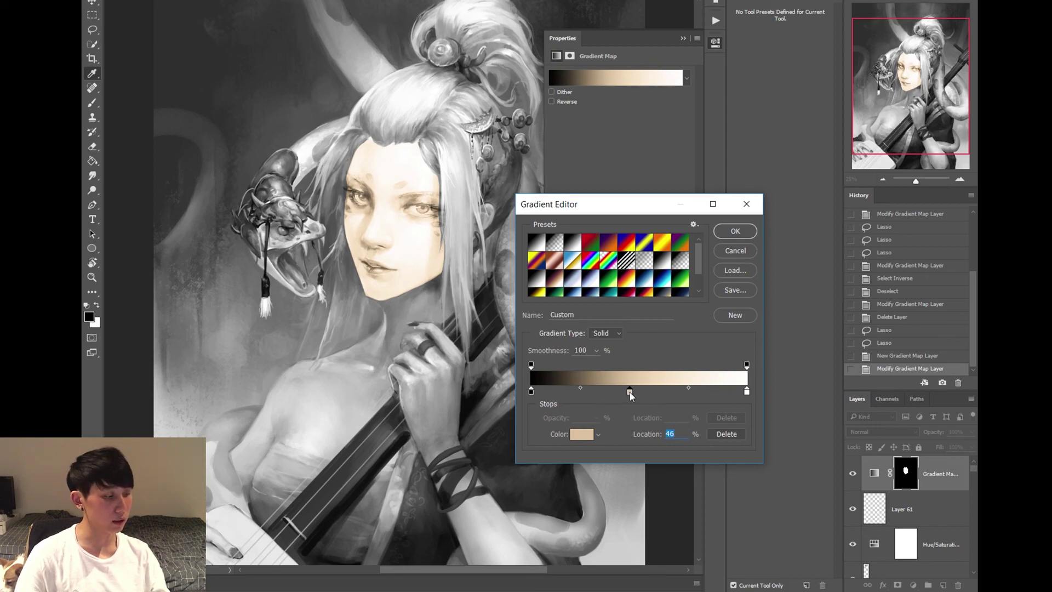
- Replace it with a fresh tan stop slid to about 62%
{"action": "left_click_drag", "start_coordinate": [629, 392], "coordinate": [630, 426]}
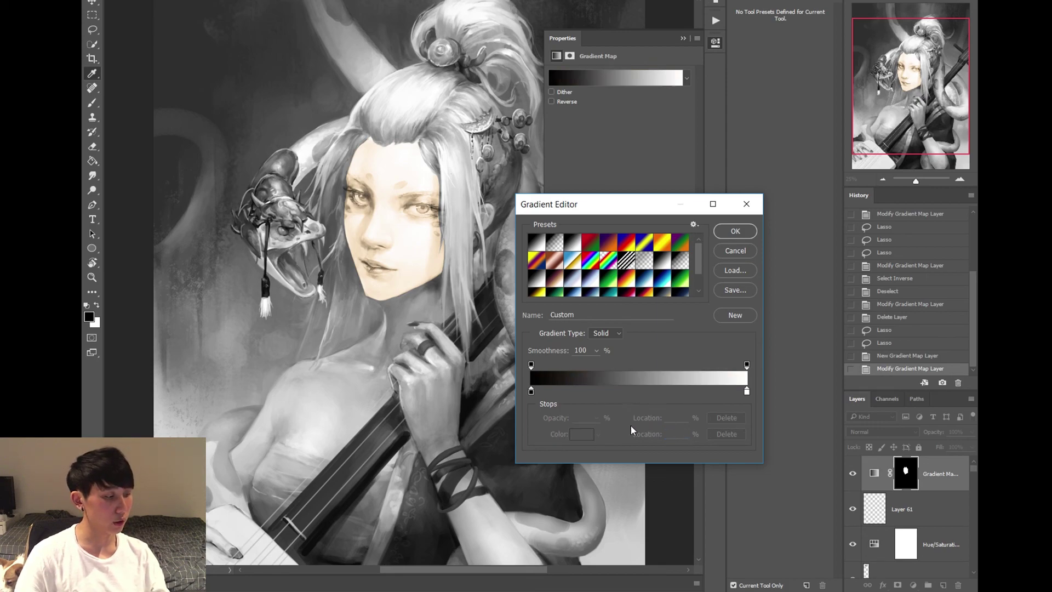
{"action": "left_click", "coordinate": [636, 391]}
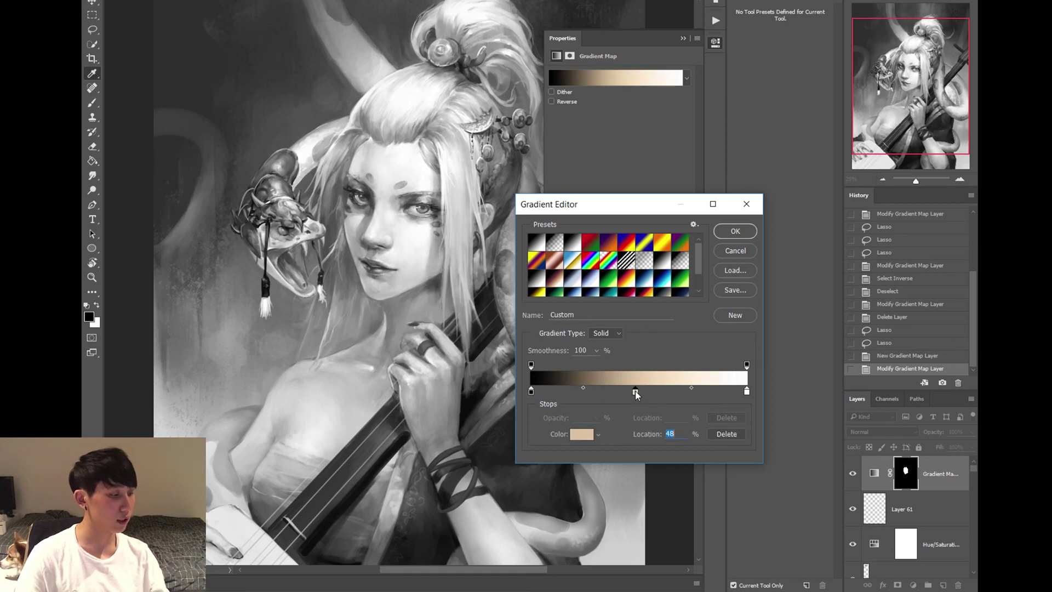
{"action": "double_click", "coordinate": [636, 391]}
{"action": "key", "text": "Return"}
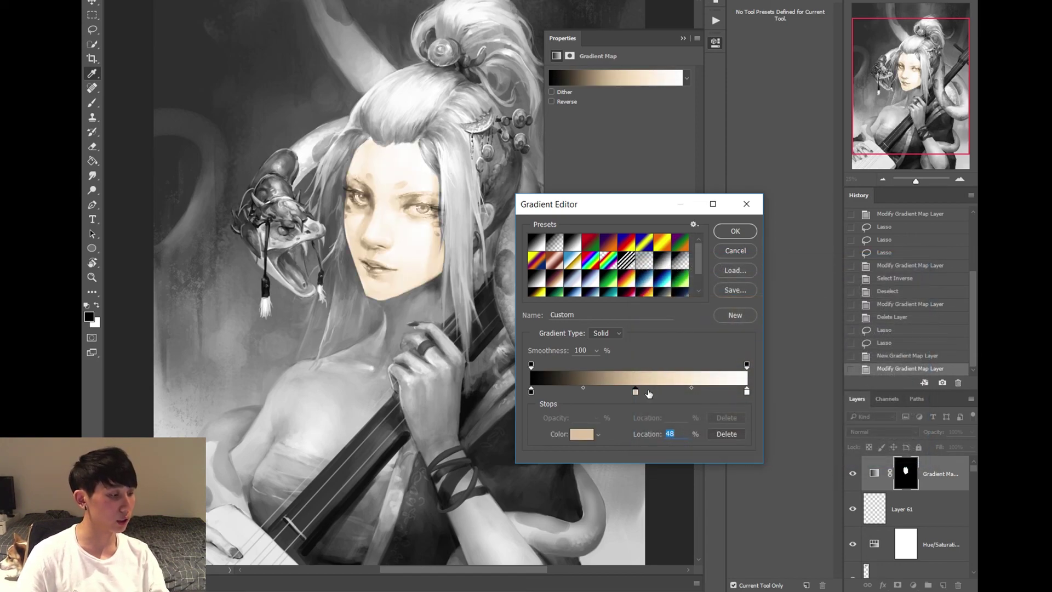
{"action": "left_click_drag", "start_coordinate": [636, 391], "coordinate": [665, 393]}
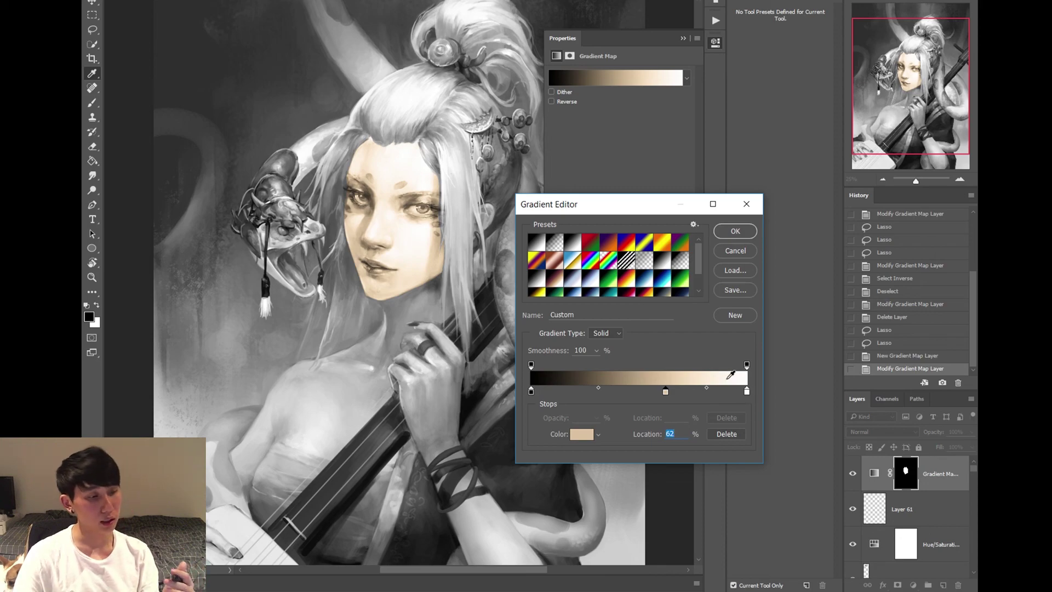
{"action": "left_click_drag", "start_coordinate": [666, 393], "coordinate": [669, 393]}
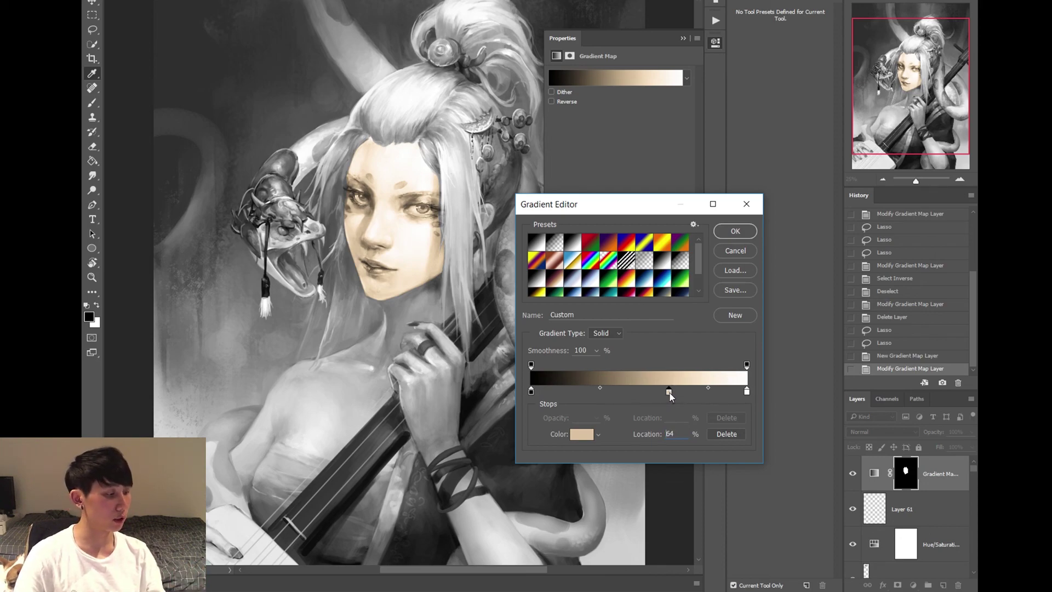
{"action": "left_click", "coordinate": [664, 393]}
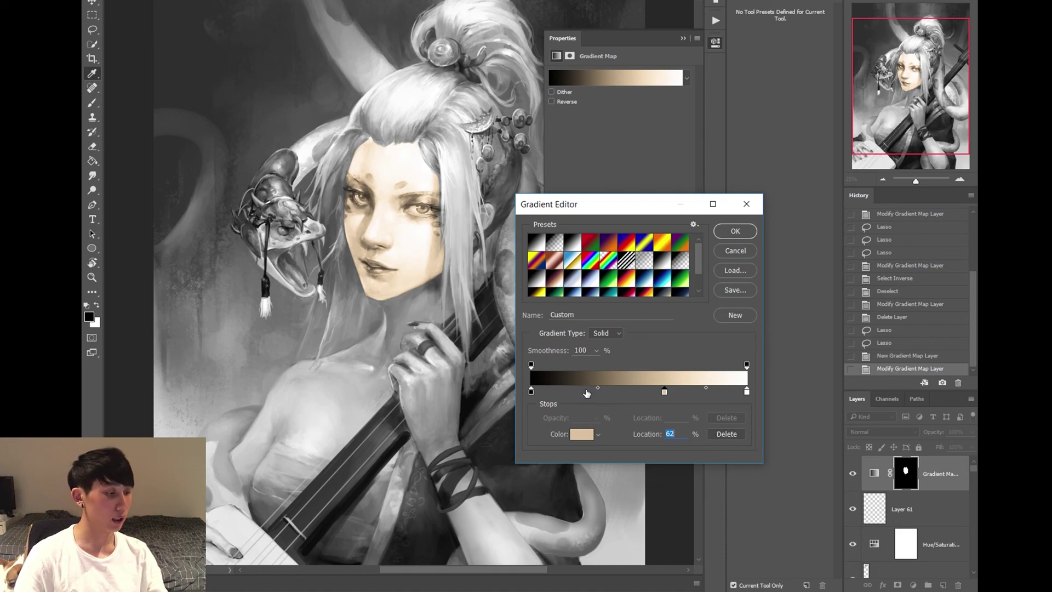
- Add a stop in the darker range and colour it a muted reddish-brown
{"action": "left_click", "coordinate": [585, 392]}
{"action": "double_click", "coordinate": [584, 393]}
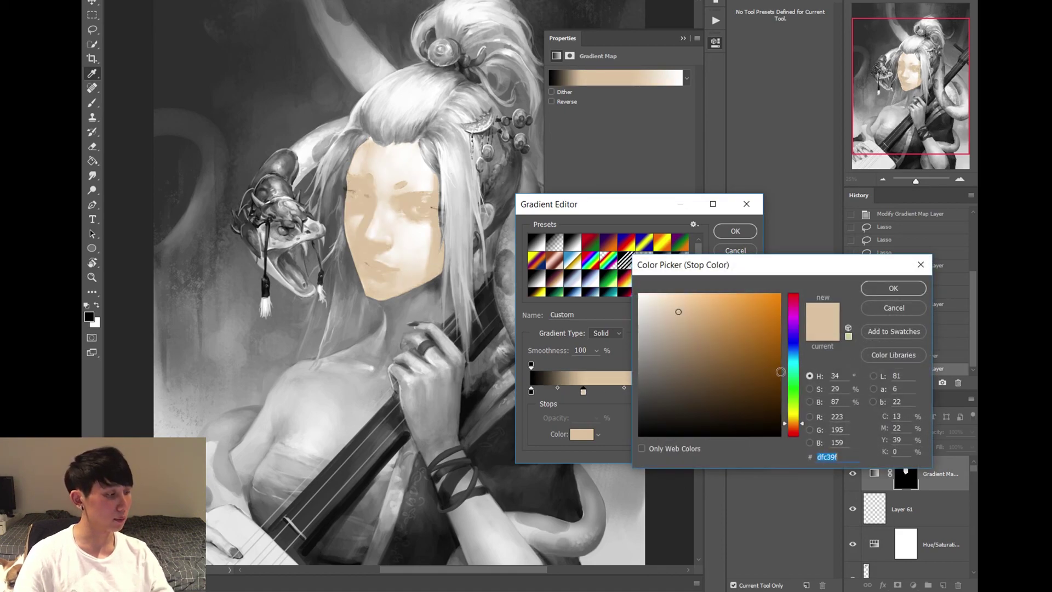
{"action": "left_click_drag", "start_coordinate": [793, 423], "coordinate": [794, 431]}
{"action": "left_click", "coordinate": [698, 335]}
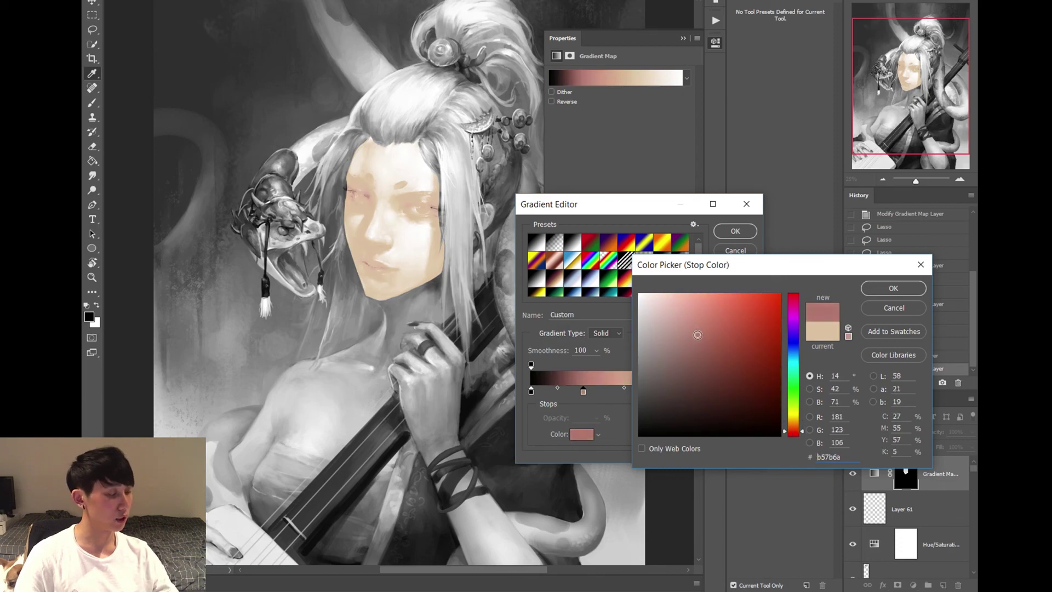
{"action": "left_click_drag", "start_coordinate": [697, 335], "coordinate": [710, 348]}
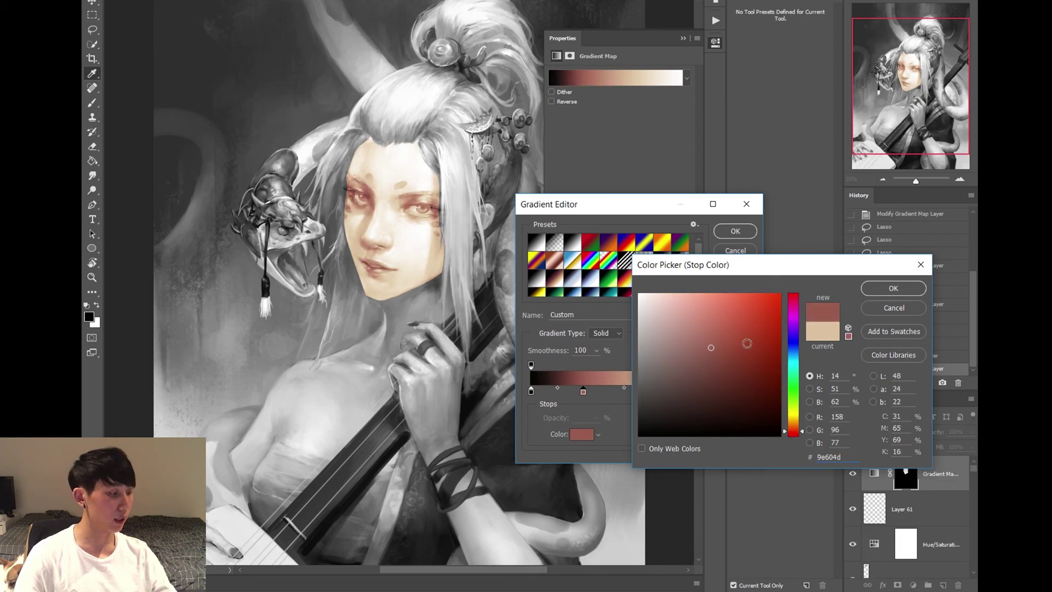
{"action": "left_click", "coordinate": [893, 289]}
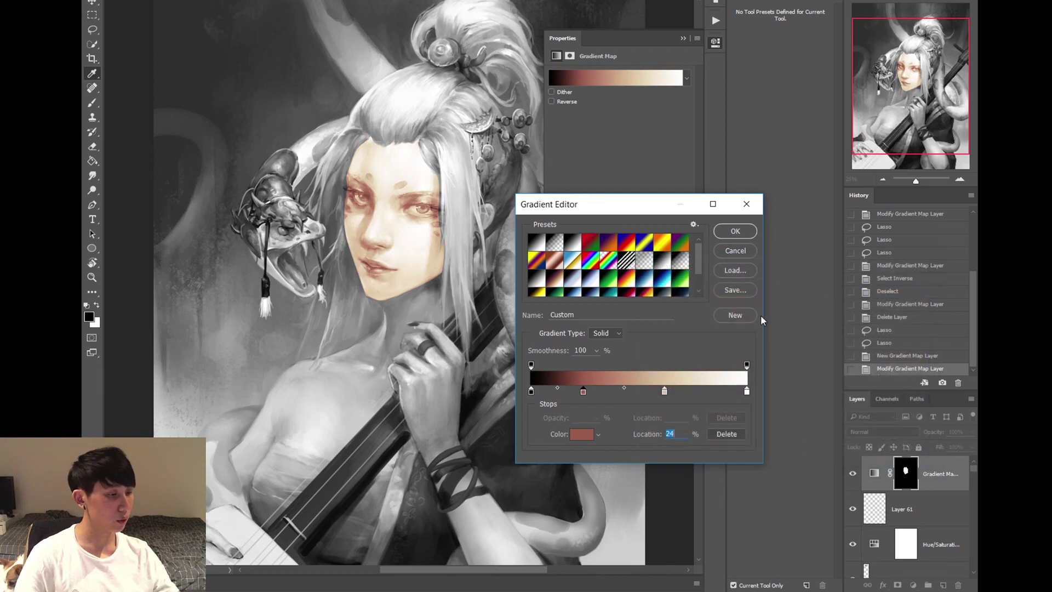
- Add a slate-blue colour stop near the dark end of the gradient
{"action": "left_click", "coordinate": [584, 390]}
{"action": "left_click", "coordinate": [556, 391]}
{"action": "double_click", "coordinate": [557, 391]}
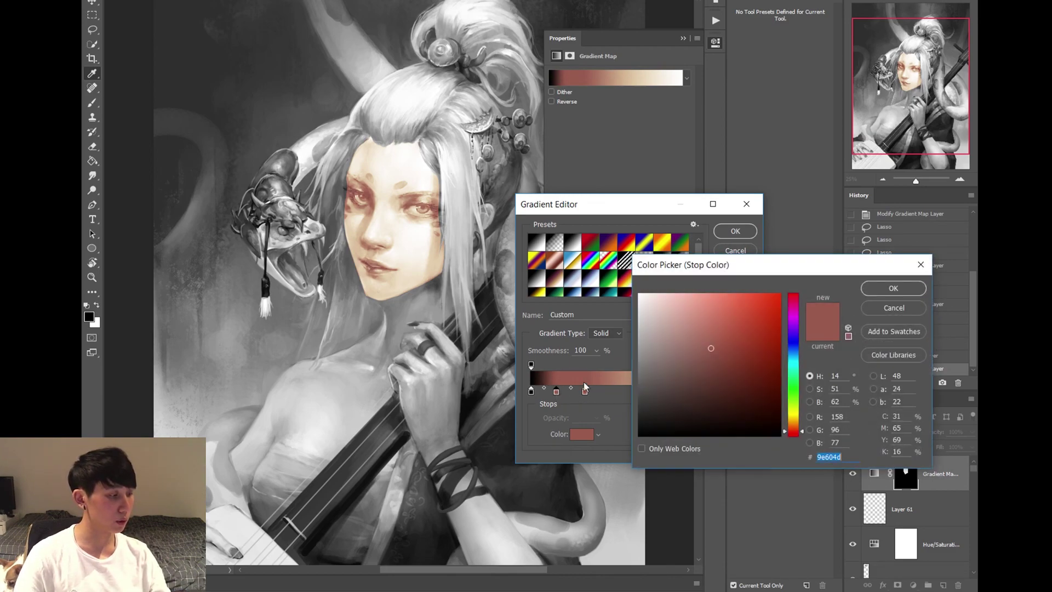
{"action": "left_click_drag", "start_coordinate": [793, 382], "coordinate": [799, 352]}
{"action": "left_click_drag", "start_coordinate": [680, 377], "coordinate": [674, 365]}
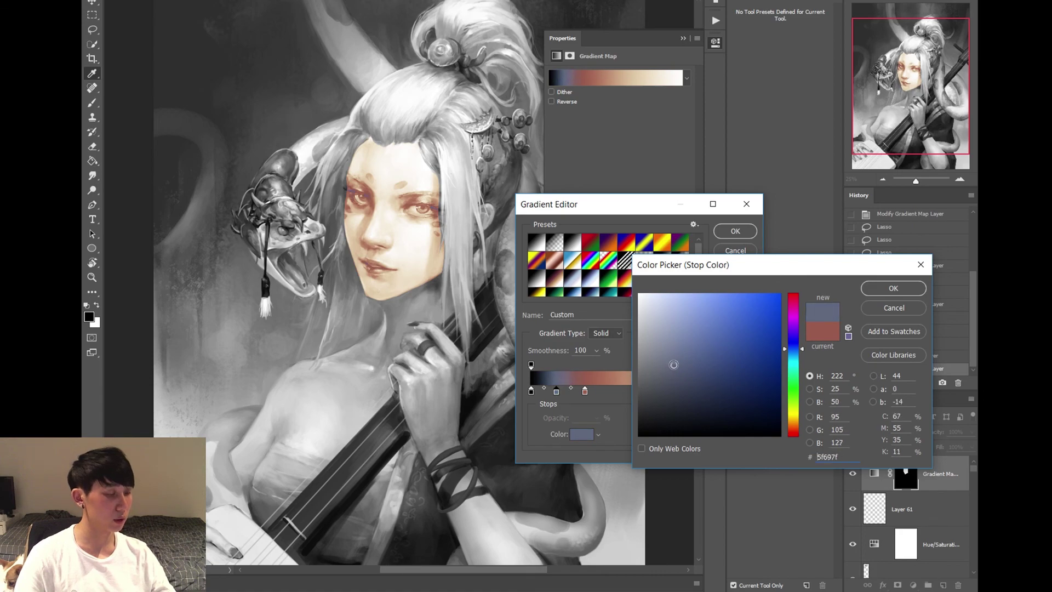
{"action": "left_click_drag", "start_coordinate": [676, 394], "coordinate": [676, 405]}
{"action": "key", "text": "Return"}
- Reposition the stops, moving the tan stop to 70% and the red stop to 34%
{"action": "left_click_drag", "start_coordinate": [586, 394], "coordinate": [573, 395]}
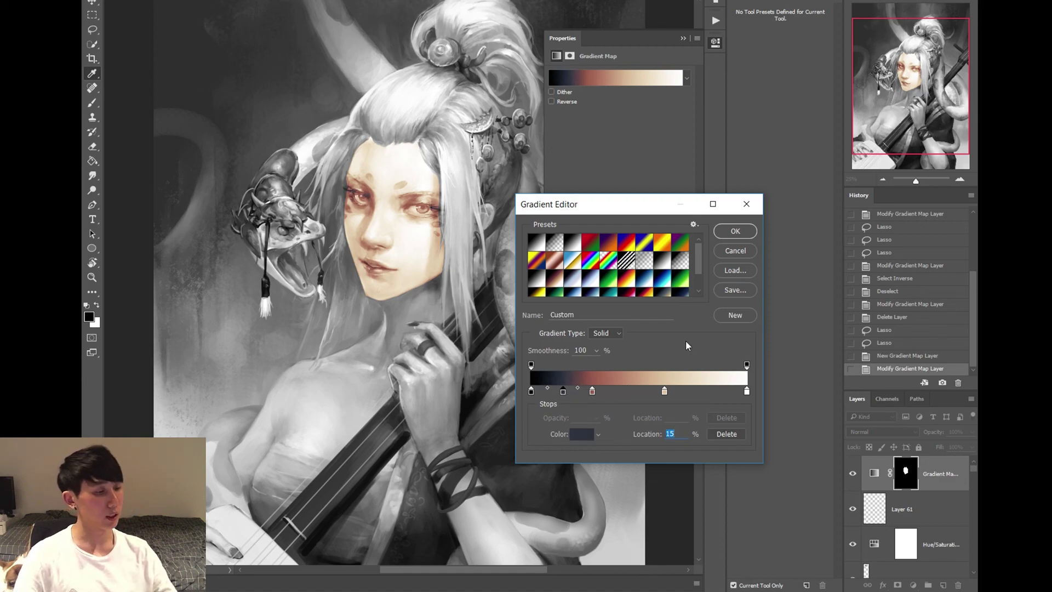
{"action": "left_click_drag", "start_coordinate": [665, 392], "coordinate": [689, 391]}
{"action": "left_click_drag", "start_coordinate": [593, 391], "coordinate": [571, 390]}
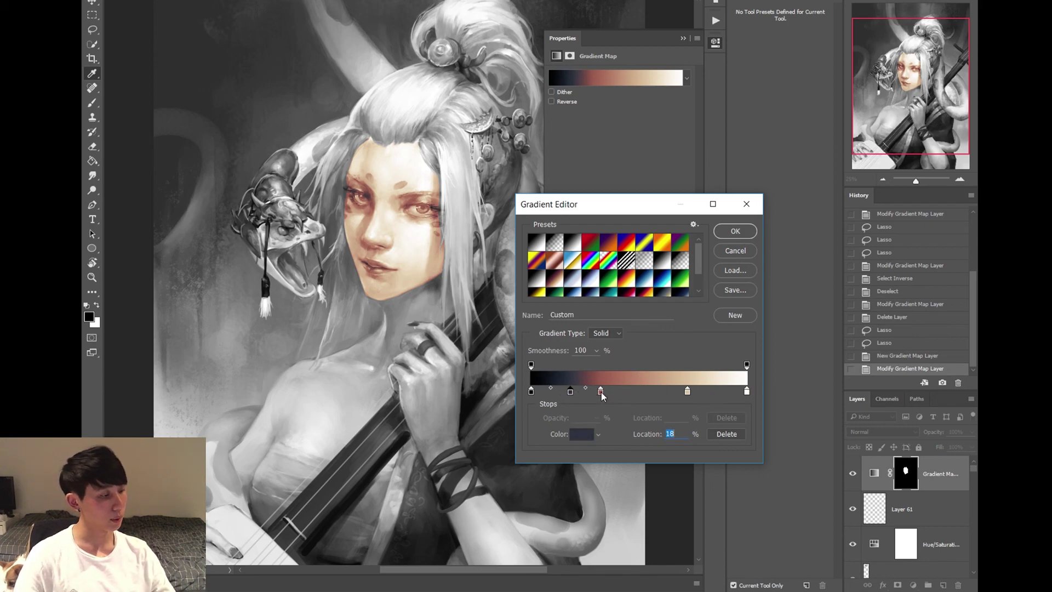
{"action": "left_click_drag", "start_coordinate": [600, 393], "coordinate": [604, 391]}
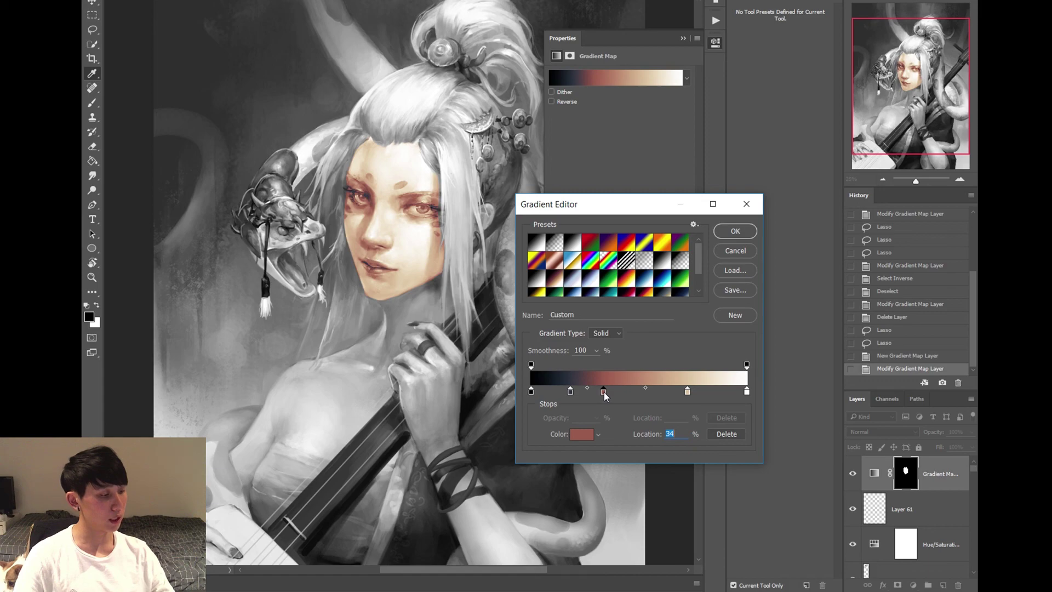
- Recolour the red stop a deeper crimson (862523) and move it to 29%
{"action": "double_click", "coordinate": [604, 392]}
{"action": "left_click", "coordinate": [744, 360]}
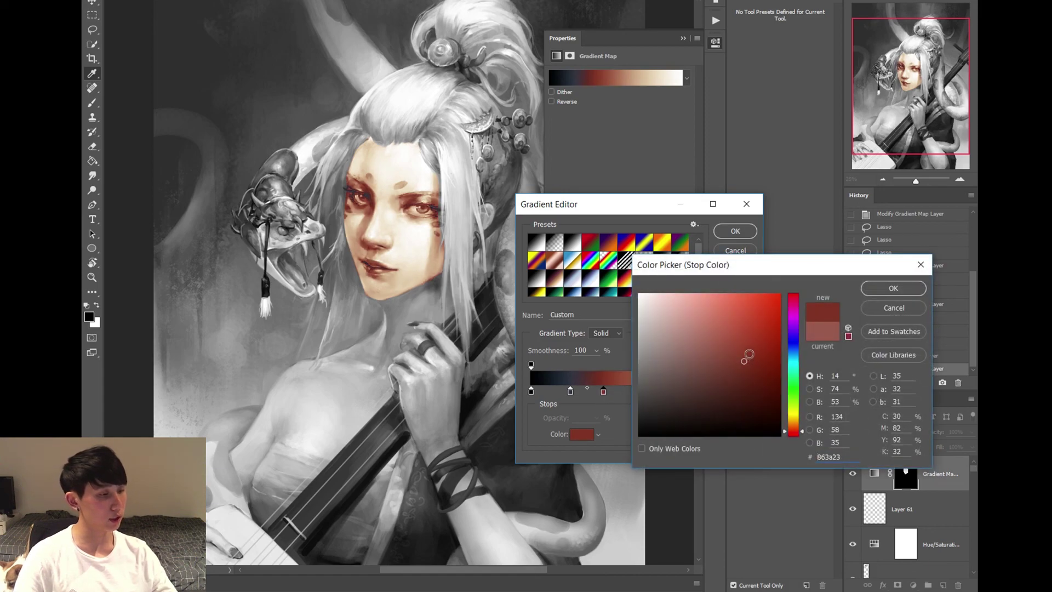
{"action": "left_click_drag", "start_coordinate": [787, 412], "coordinate": [797, 435]}
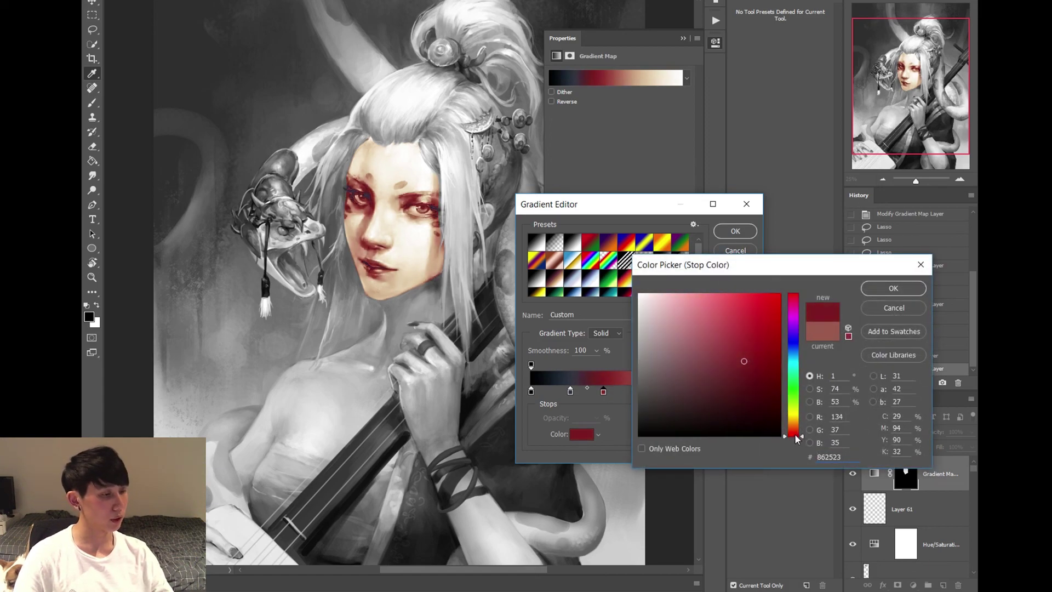
{"action": "left_click", "coordinate": [737, 355]}
{"action": "left_click", "coordinate": [892, 289]}
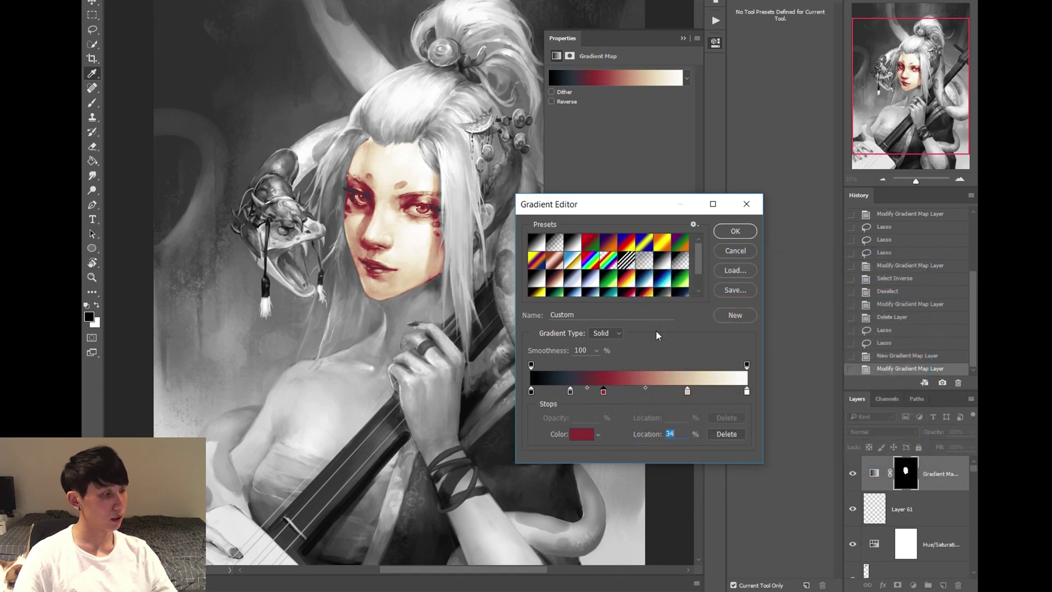
{"action": "left_click_drag", "start_coordinate": [603, 393], "coordinate": [594, 394]}
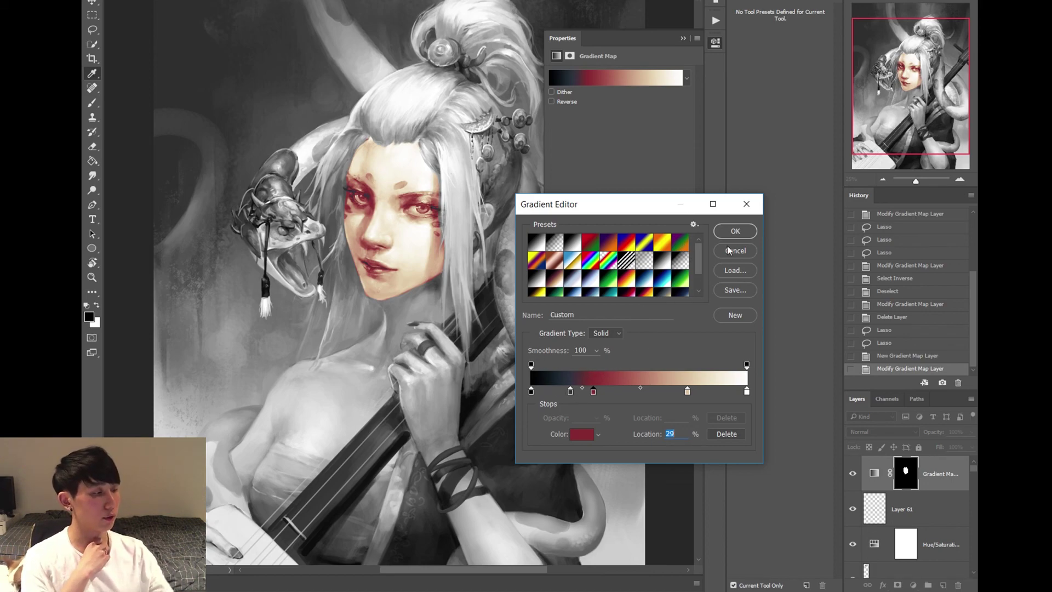
- Apply the gradient and set the Gradient Map layer's blend mode to Color
{"action": "left_click", "coordinate": [741, 232]}
{"action": "left_click", "coordinate": [893, 428]}
{"action": "left_click", "coordinate": [851, 422]}
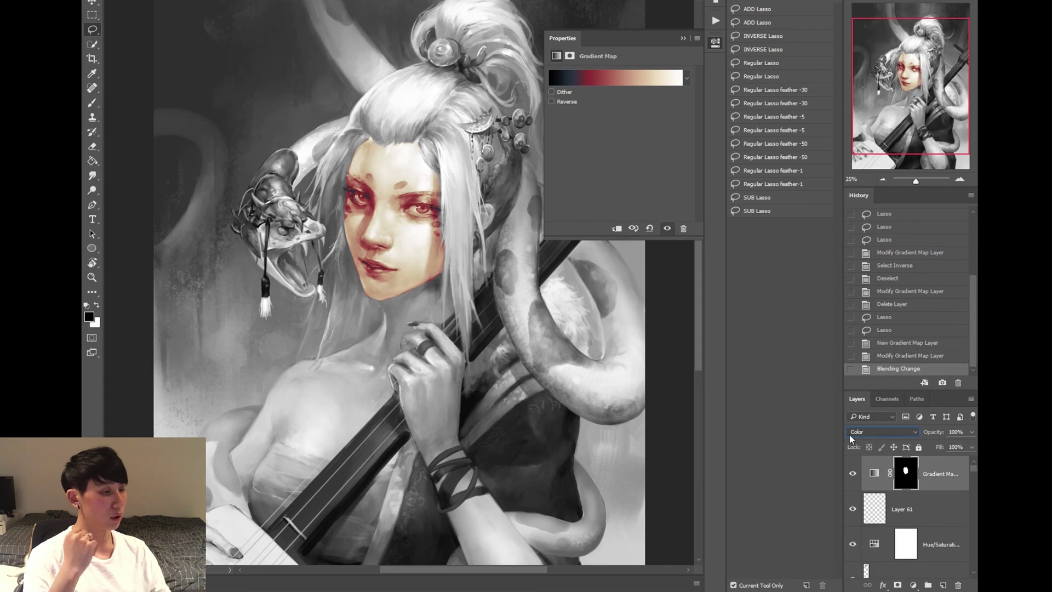
- Toggle the Gradient Map layer's visibility to compare the face, then close Properties
{"action": "left_click", "coordinate": [852, 475]}
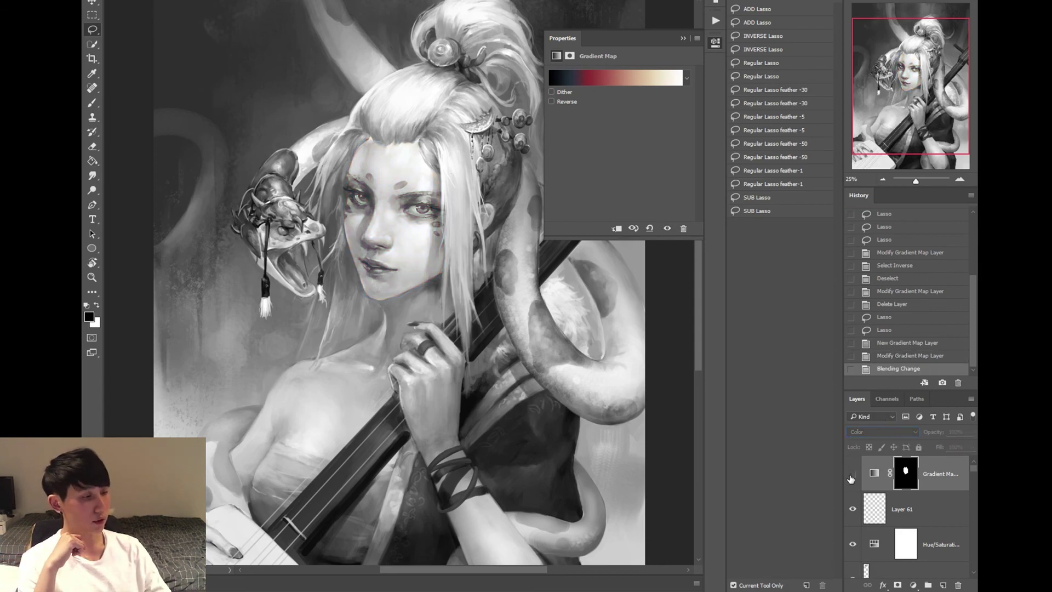
{"action": "left_click", "coordinate": [852, 475]}
{"action": "left_click", "coordinate": [852, 474]}
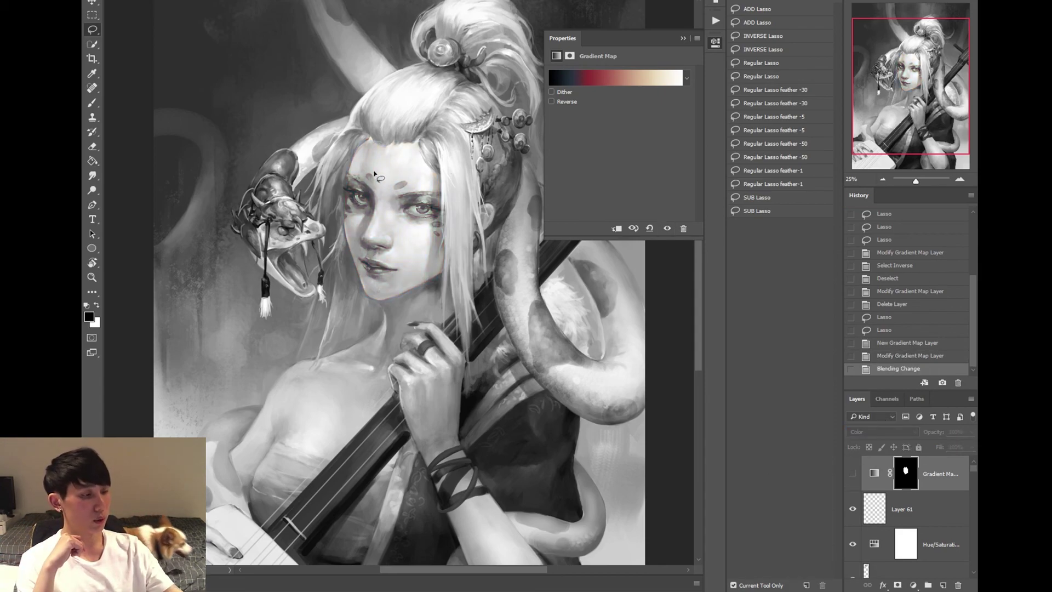
{"action": "left_click", "coordinate": [853, 472]}
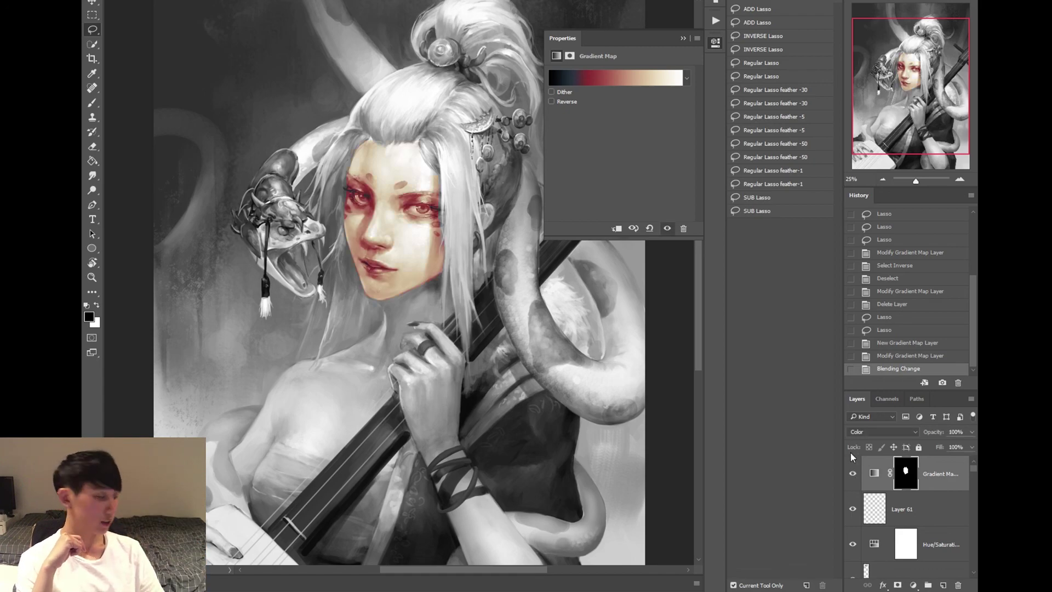
{"action": "left_click", "coordinate": [852, 475]}
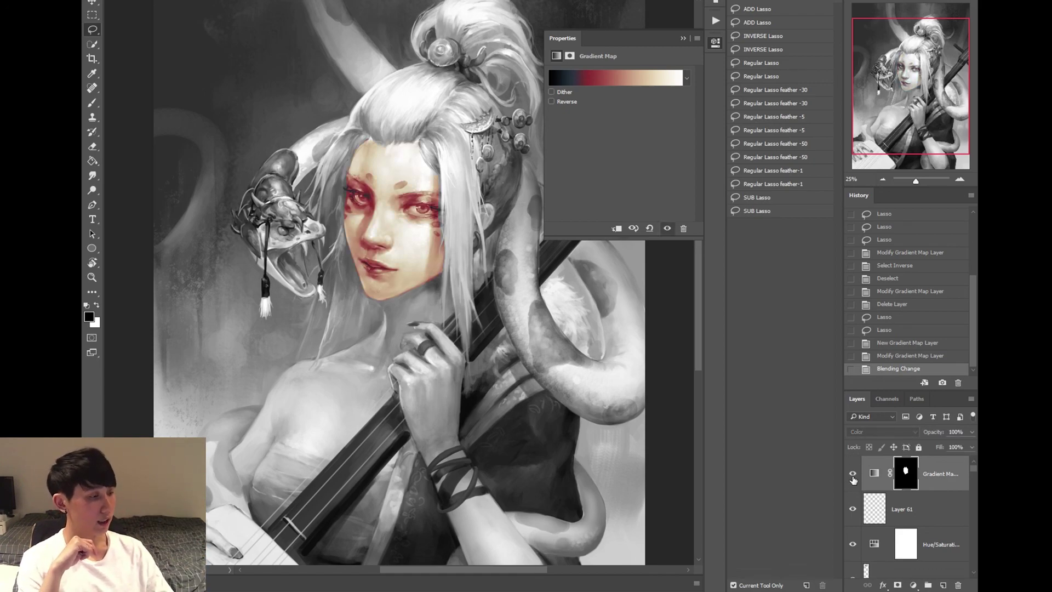
{"action": "left_click", "coordinate": [715, 43]}
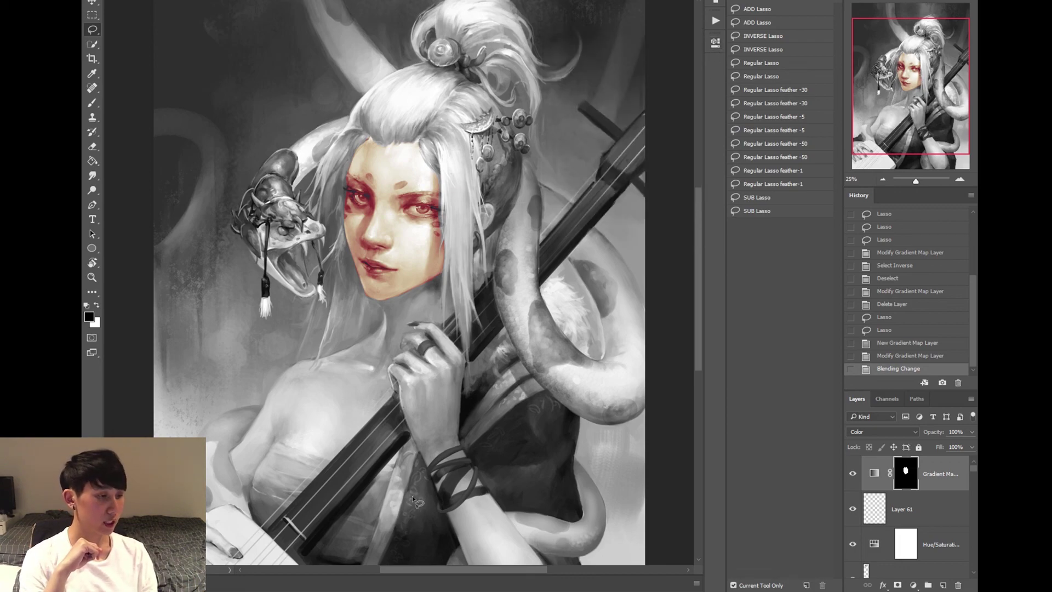
- Store the Gradient Map's custom red gradient as a new preset in the Gradient Editor
{"action": "double_click", "coordinate": [876, 474]}
{"action": "left_click", "coordinate": [622, 77]}
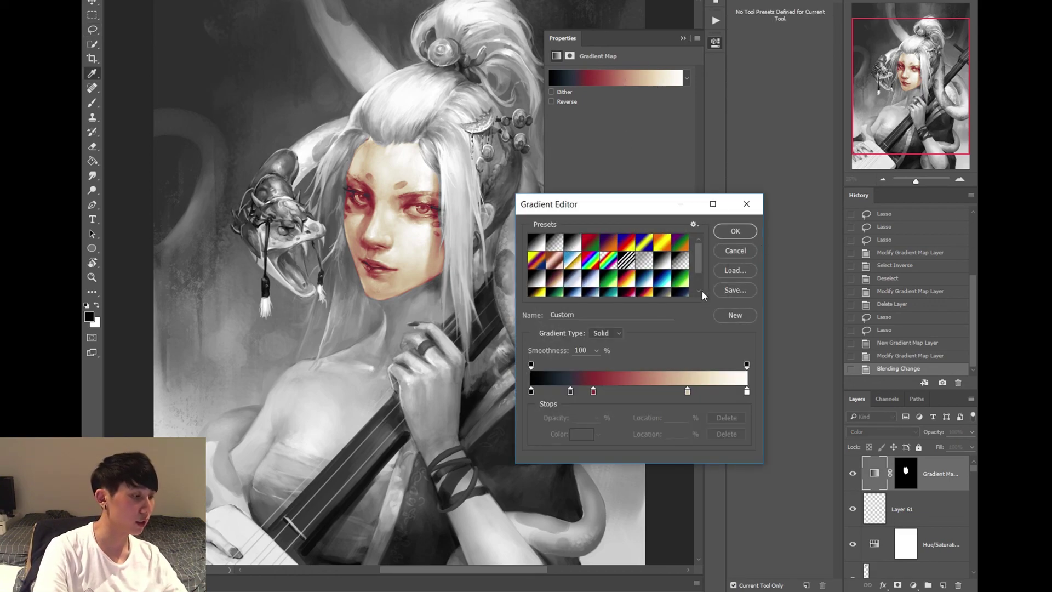
{"action": "scroll", "coordinate": [695, 278], "scroll_direction": "down", "scroll_amount": 2}
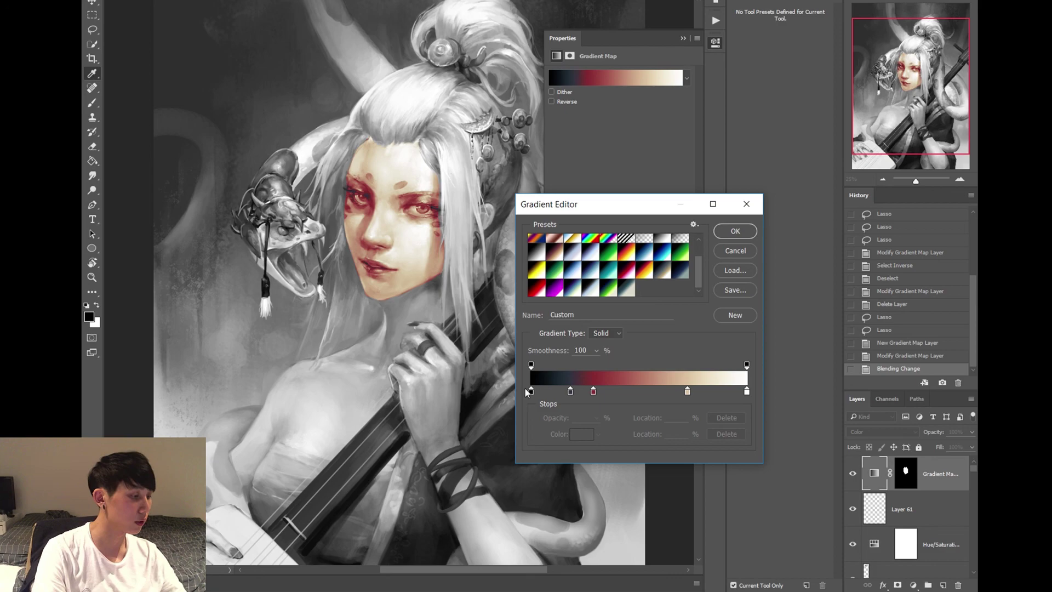
{"action": "left_click", "coordinate": [735, 316]}
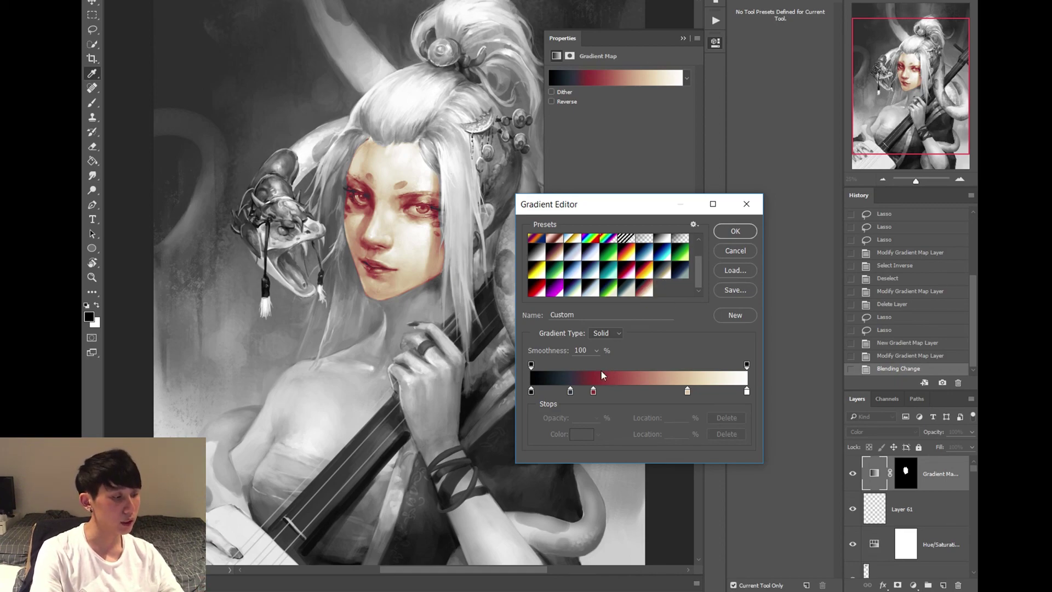
{"action": "left_click", "coordinate": [739, 230]}
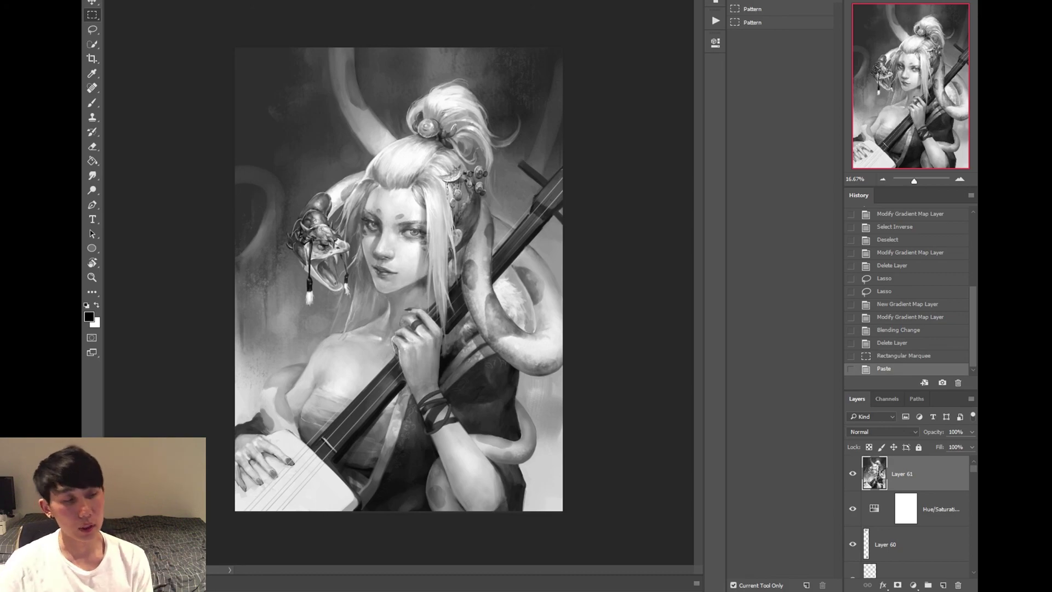
- Lasso-select the face with a freehand outline, undoing a test black brush stroke
{"action": "left_click", "coordinate": [92, 29]}
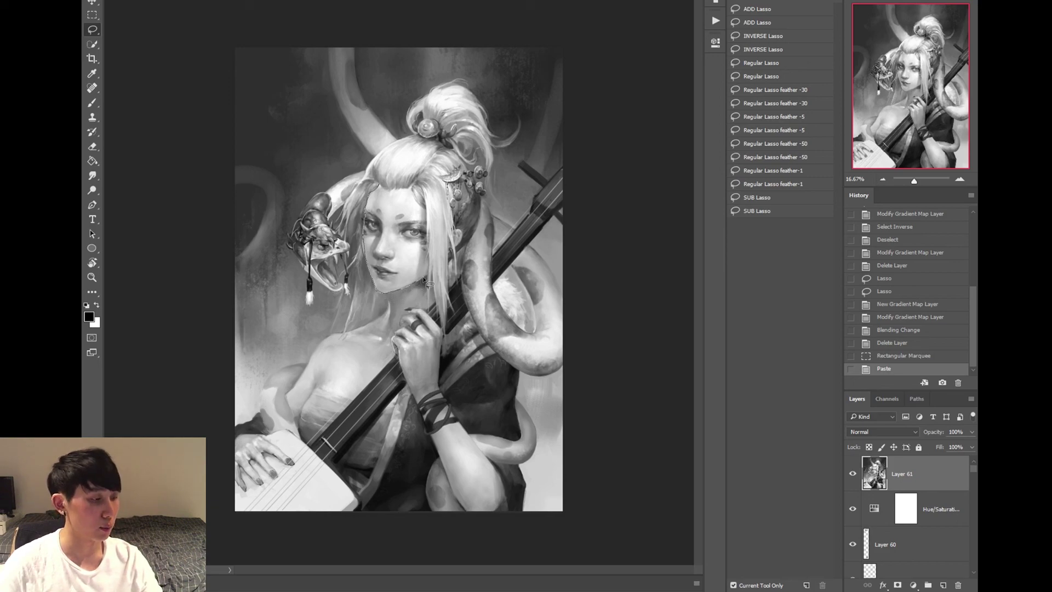
{"action": "mouse_move", "coordinate": [428, 254]}
{"action": "left_mouse_down"}
{"action": "mouse_move", "coordinate": [411, 186]}
{"action": "mouse_move", "coordinate": [379, 184]}
{"action": "mouse_move", "coordinate": [432, 180]}
{"action": "mouse_move", "coordinate": [354, 268]}
{"action": "mouse_move", "coordinate": [448, 257]}
{"action": "mouse_move", "coordinate": [473, 267]}
{"action": "mouse_move", "coordinate": [389, 186]}
{"action": "left_mouse_up"}
{"action": "key", "text": "b"}
{"action": "key", "text": "ctrl+z"}
{"action": "right_click", "coordinate": [401, 284]}
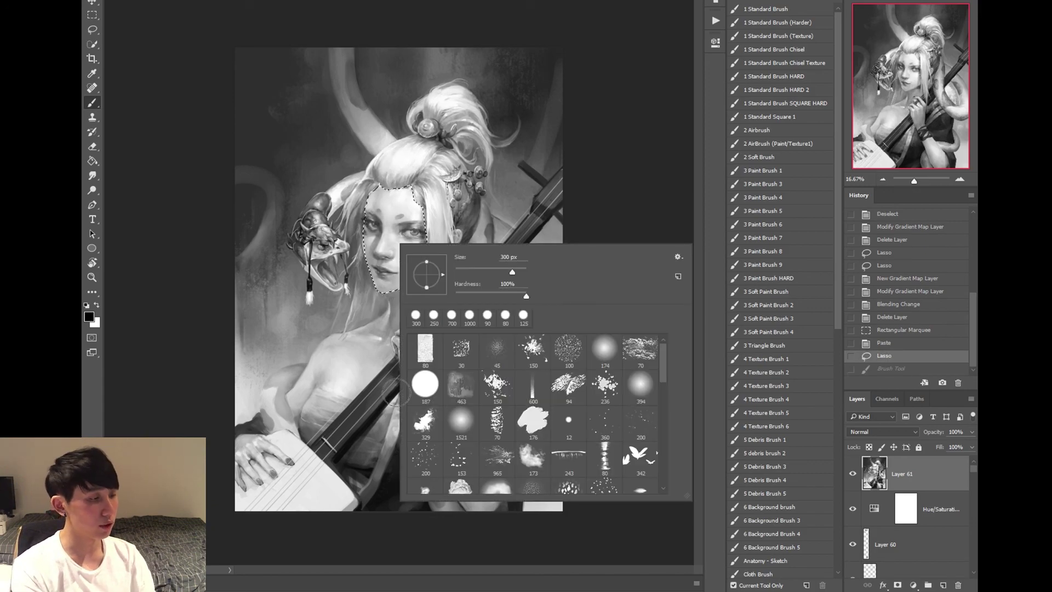
{"action": "key", "text": "l"}
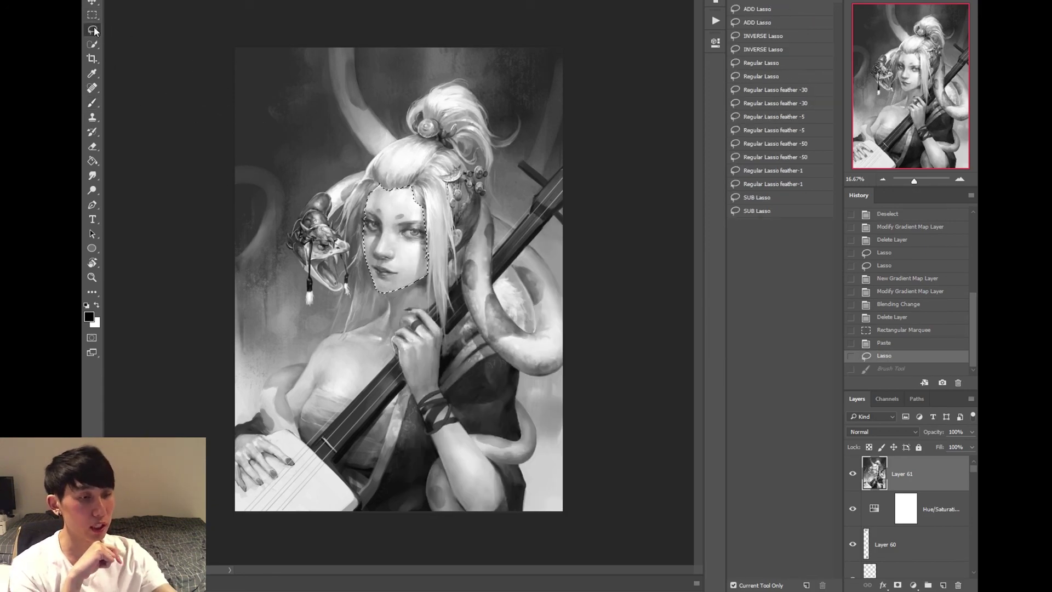
- Invert the selection to everything outside the face; undo a trial black stroke over the hair
{"action": "right_click", "coordinate": [401, 234]}
{"action": "left_click", "coordinate": [502, 258]}
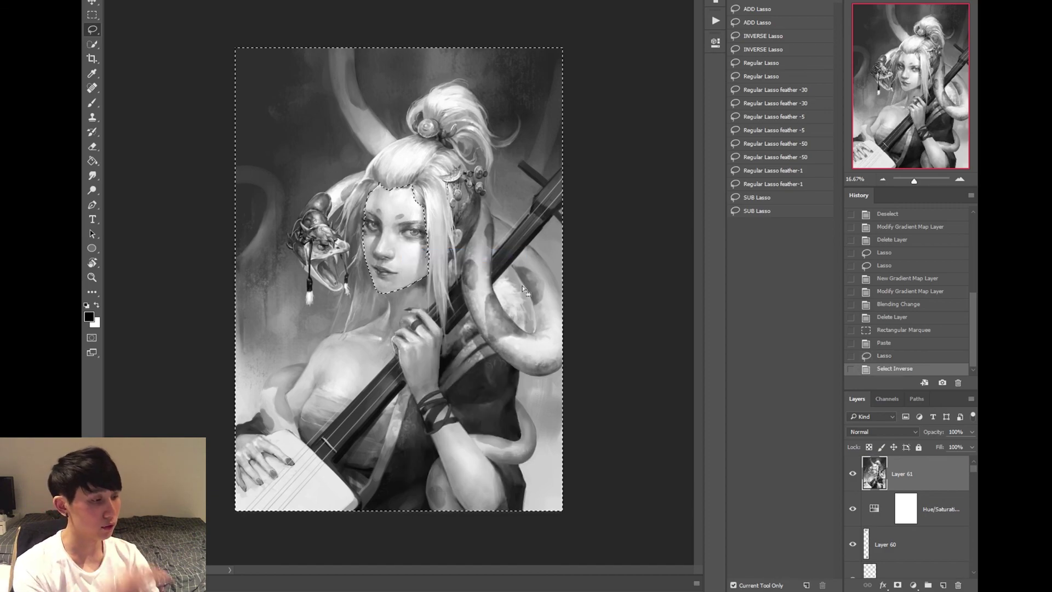
{"action": "key", "text": "b"}
{"action": "mouse_move", "coordinate": [332, 225]}
{"action": "left_mouse_down"}
{"action": "mouse_move", "coordinate": [417, 165]}
{"action": "mouse_move", "coordinate": [482, 174]}
{"action": "mouse_move", "coordinate": [482, 247]}
{"action": "mouse_move", "coordinate": [383, 307]}
{"action": "mouse_move", "coordinate": [498, 274]}
{"action": "mouse_move", "coordinate": [349, 311]}
{"action": "mouse_move", "coordinate": [471, 165]}
{"action": "mouse_move", "coordinate": [436, 134]}
{"action": "mouse_move", "coordinate": [444, 154]}
{"action": "left_mouse_up"}
{"action": "key", "text": "ctrl+z"}
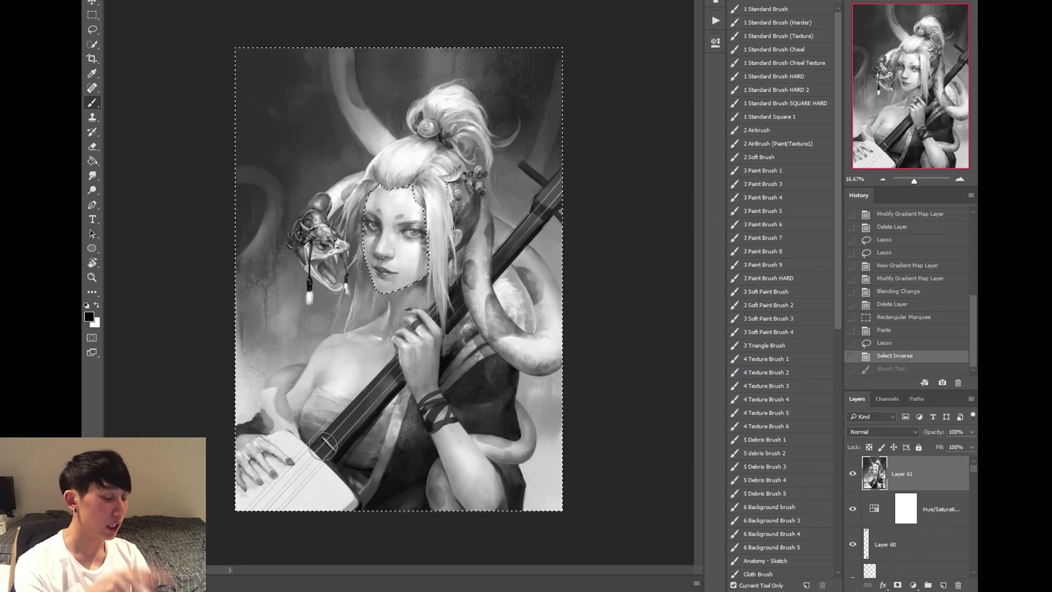
{"action": "left_click", "coordinate": [93, 30]}
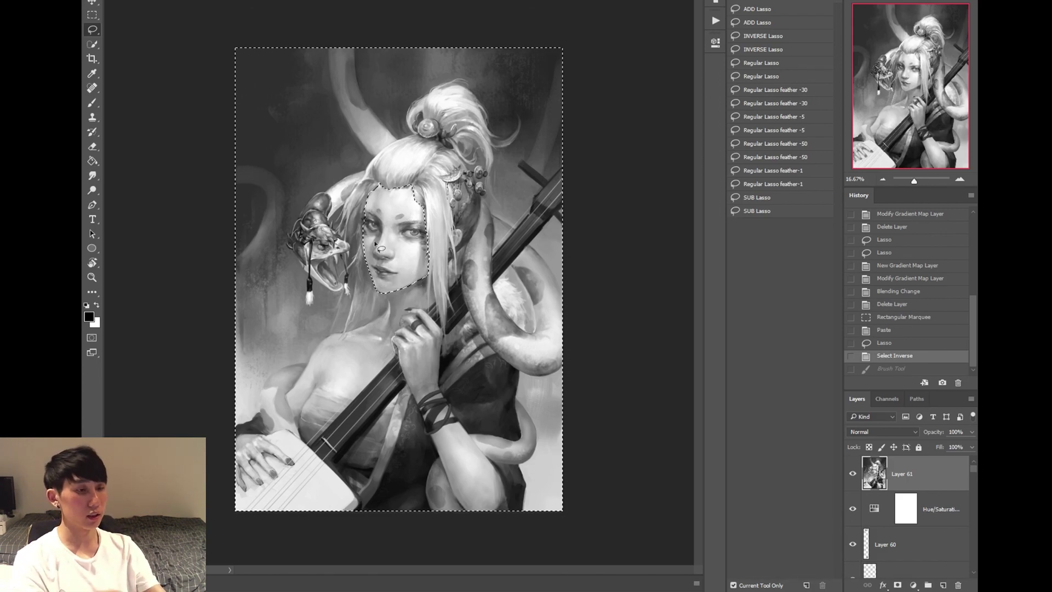
- Undo the inversion, then try moving and resizing the face with Free Transform and cancel it
{"action": "key", "text": "ctrl+z"}
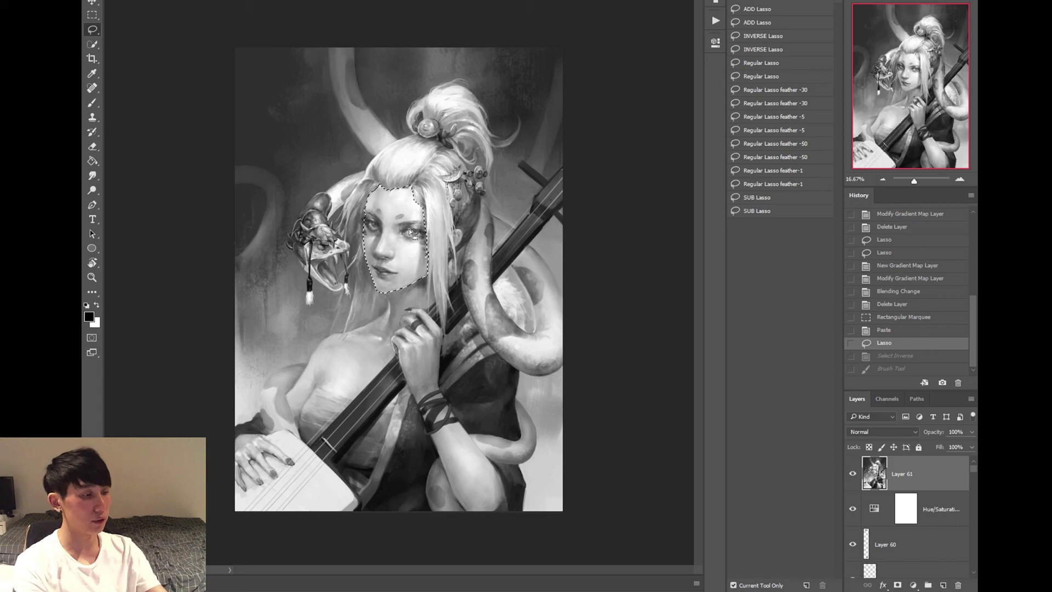
{"action": "right_click", "coordinate": [404, 233]}
{"action": "left_click", "coordinate": [461, 374]}
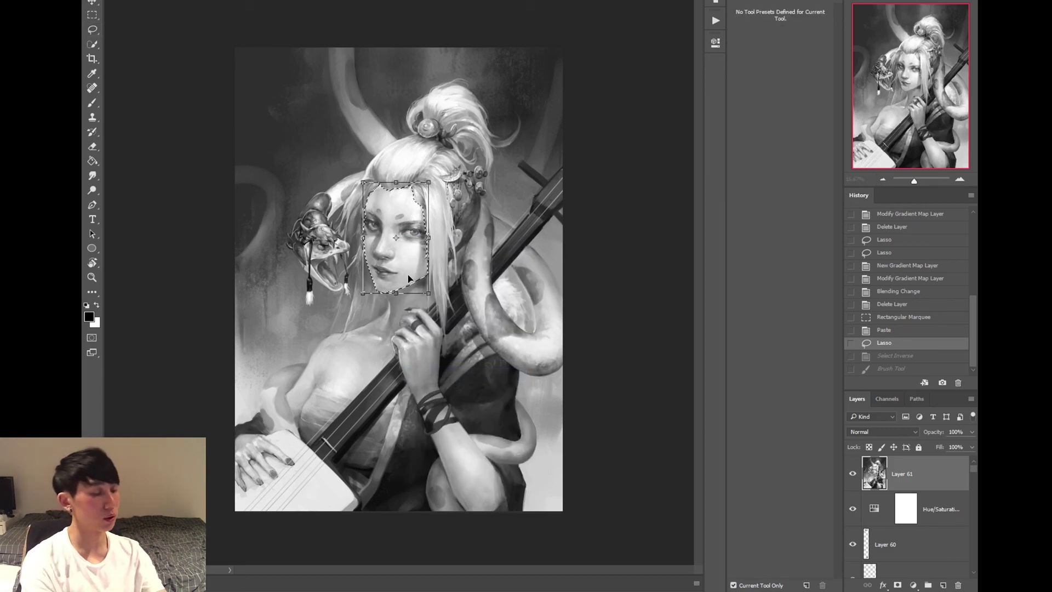
{"action": "right_click", "coordinate": [408, 277]}
{"action": "left_click", "coordinate": [603, 198]}
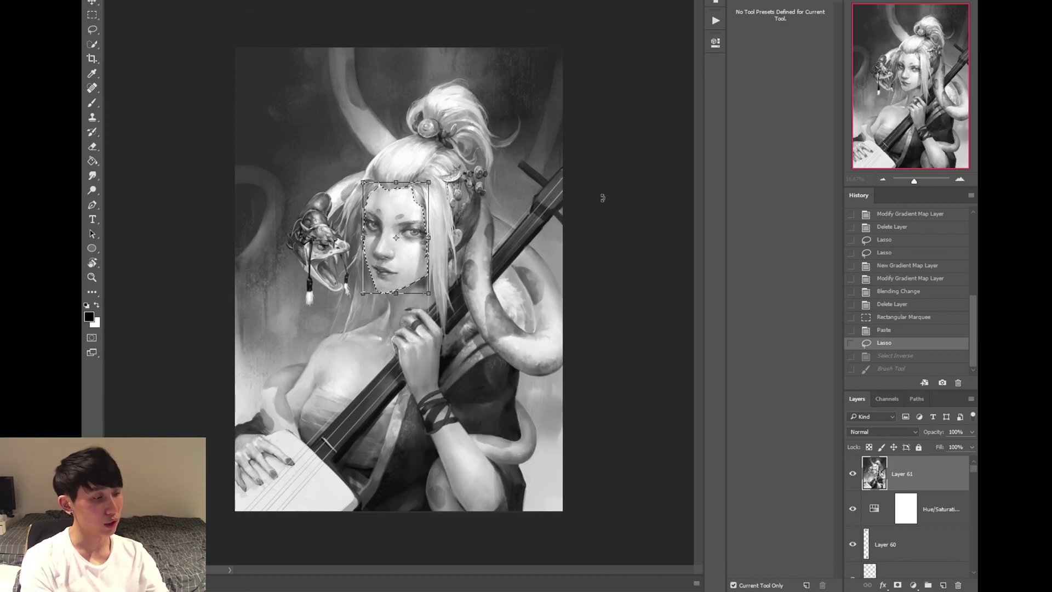
{"action": "mouse_move", "coordinate": [423, 253]}
{"action": "left_mouse_down"}
{"action": "mouse_move", "coordinate": [433, 246]}
{"action": "mouse_move", "coordinate": [412, 264]}
{"action": "left_mouse_up"}
{"action": "left_click_drag", "start_coordinate": [362, 293], "coordinate": [347, 305]}
{"action": "mouse_move", "coordinate": [346, 243]}
{"action": "left_mouse_down"}
{"action": "mouse_move", "coordinate": [288, 246]}
{"action": "mouse_move", "coordinate": [357, 246]}
{"action": "left_mouse_up"}
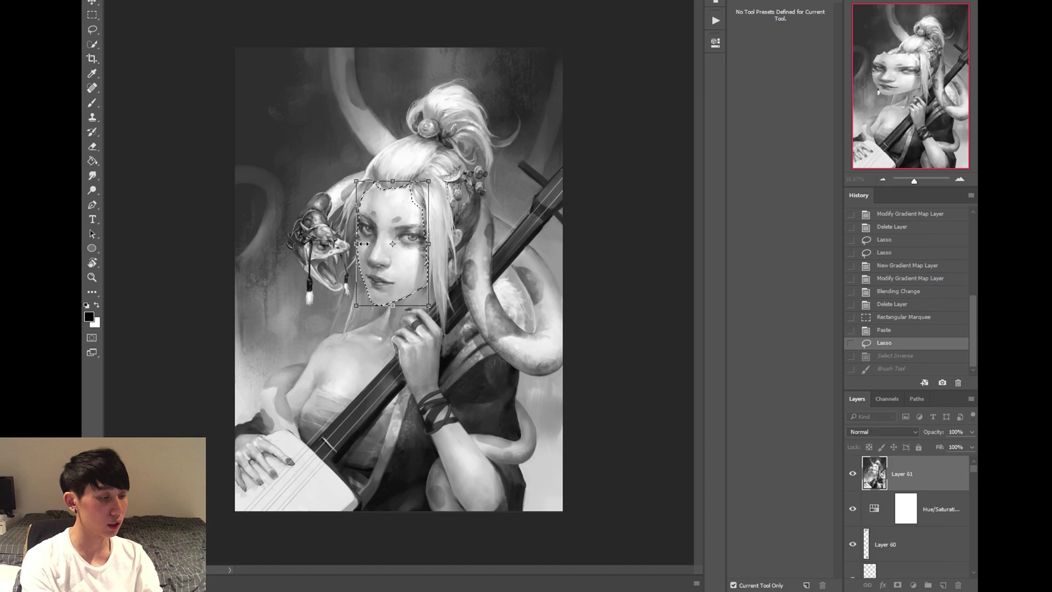
{"action": "key", "text": "Escape"}
- Distort the face, pulling the lower-right corner outward and the lower-left corner down
{"action": "right_click", "coordinate": [393, 243]}
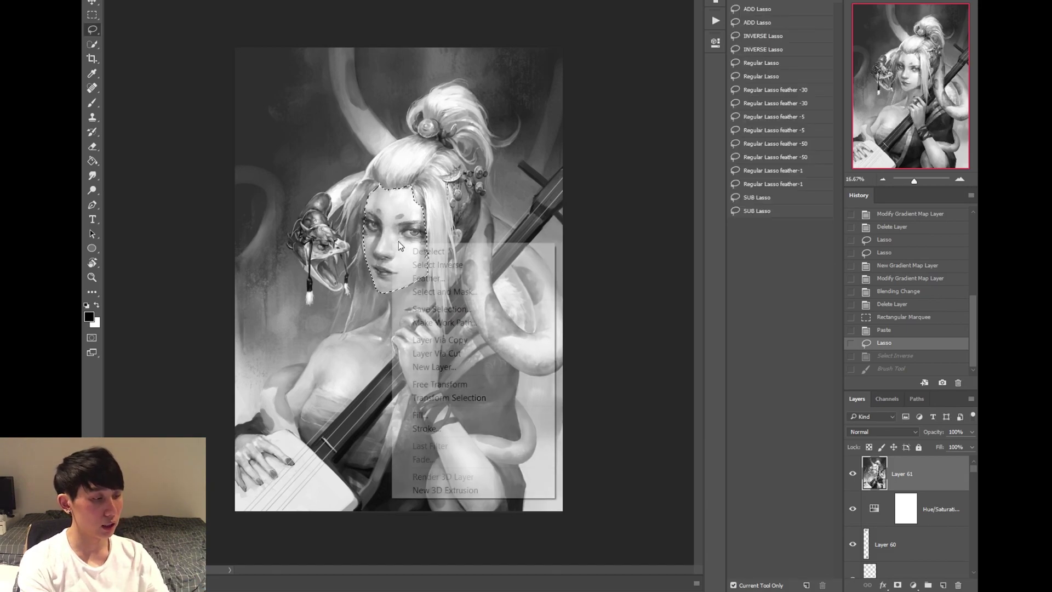
{"action": "left_click", "coordinate": [441, 385]}
{"action": "mouse_move", "coordinate": [364, 293]}
{"action": "left_mouse_down"}
{"action": "mouse_move", "coordinate": [378, 276]}
{"action": "mouse_move", "coordinate": [339, 318]}
{"action": "mouse_move", "coordinate": [336, 335]}
{"action": "mouse_move", "coordinate": [372, 297]}
{"action": "mouse_move", "coordinate": [314, 341]}
{"action": "mouse_move", "coordinate": [364, 291]}
{"action": "left_mouse_up"}
{"action": "right_click", "coordinate": [403, 271]}
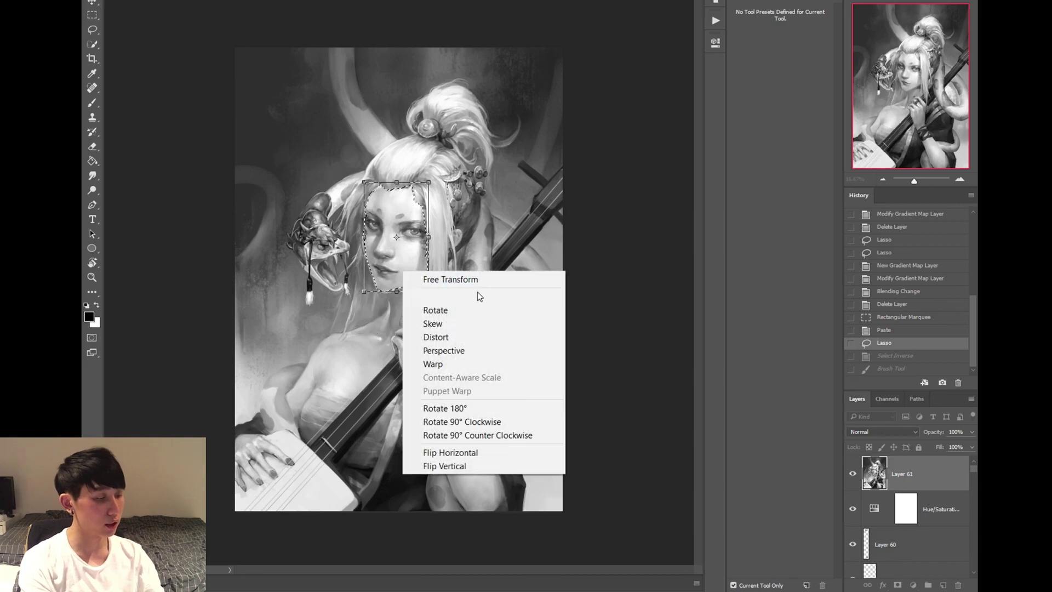
{"action": "left_click", "coordinate": [477, 337]}
{"action": "left_click_drag", "start_coordinate": [428, 291], "coordinate": [518, 297]}
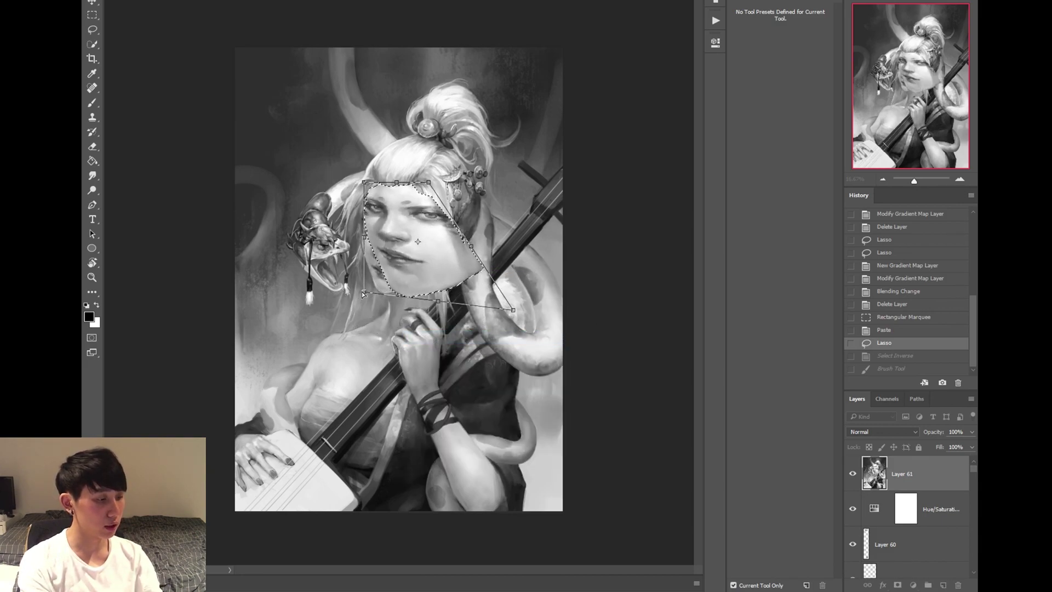
{"action": "mouse_move", "coordinate": [362, 293]}
{"action": "left_mouse_down"}
{"action": "mouse_move", "coordinate": [283, 353]}
{"action": "mouse_move", "coordinate": [291, 376]}
{"action": "mouse_move", "coordinate": [253, 379]}
{"action": "left_mouse_up"}
- Cancel the distortion and warp the face around the eyes and mouth
{"action": "key", "text": "l"}
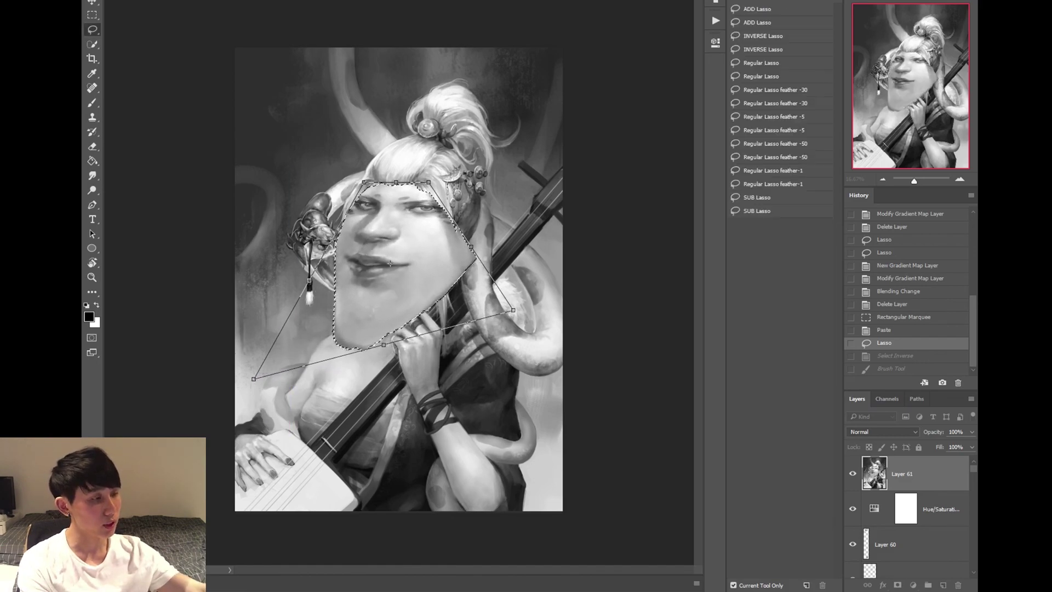
{"action": "key", "text": "Escape"}
{"action": "right_click", "coordinate": [395, 263]}
{"action": "left_click", "coordinate": [438, 386]}
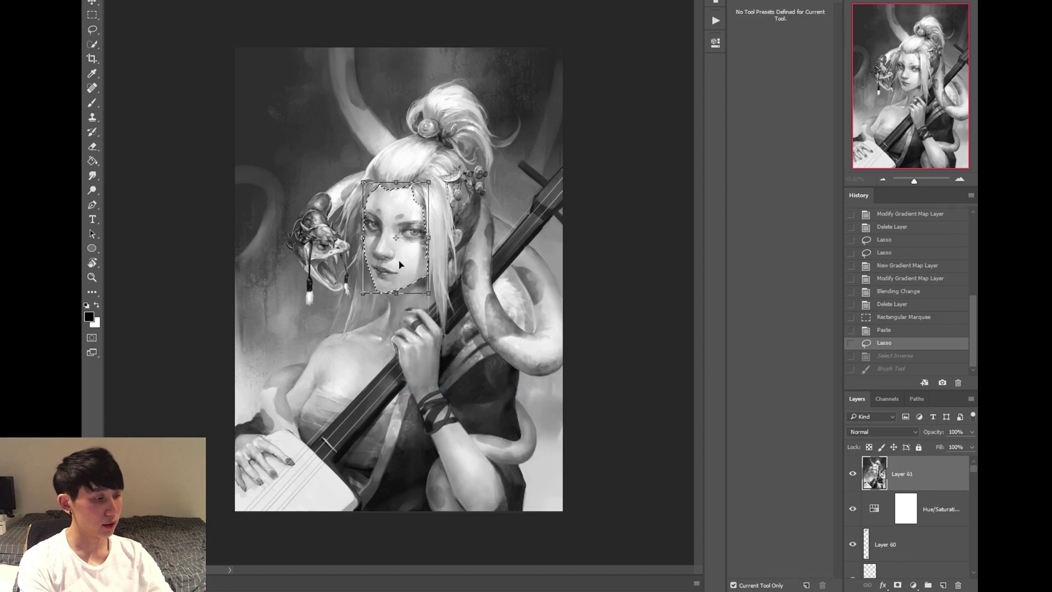
{"action": "right_click", "coordinate": [400, 265]}
{"action": "left_click", "coordinate": [474, 356]}
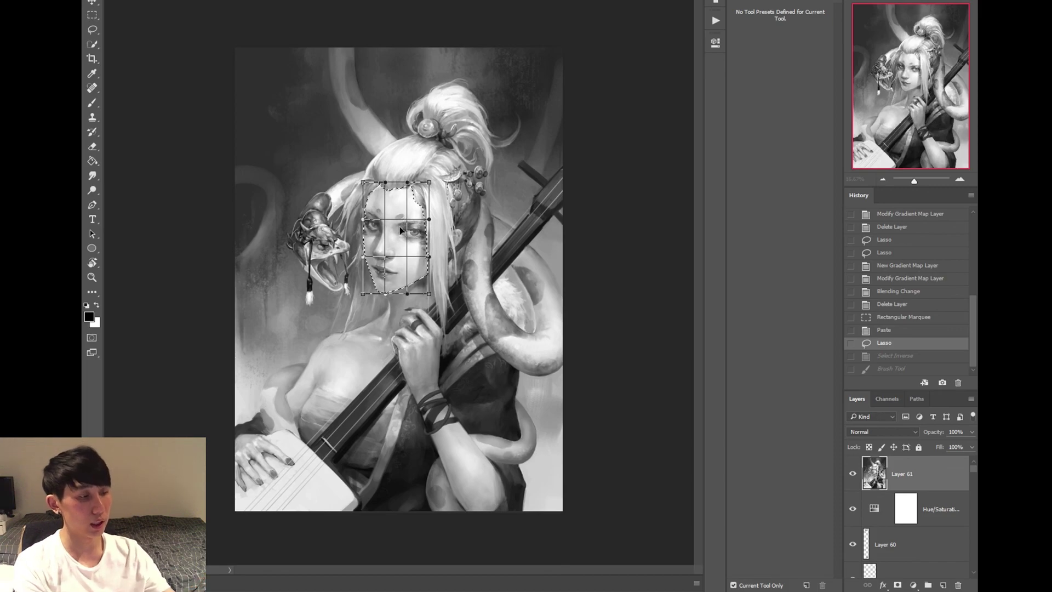
{"action": "left_click_drag", "start_coordinate": [393, 242], "coordinate": [426, 271]}
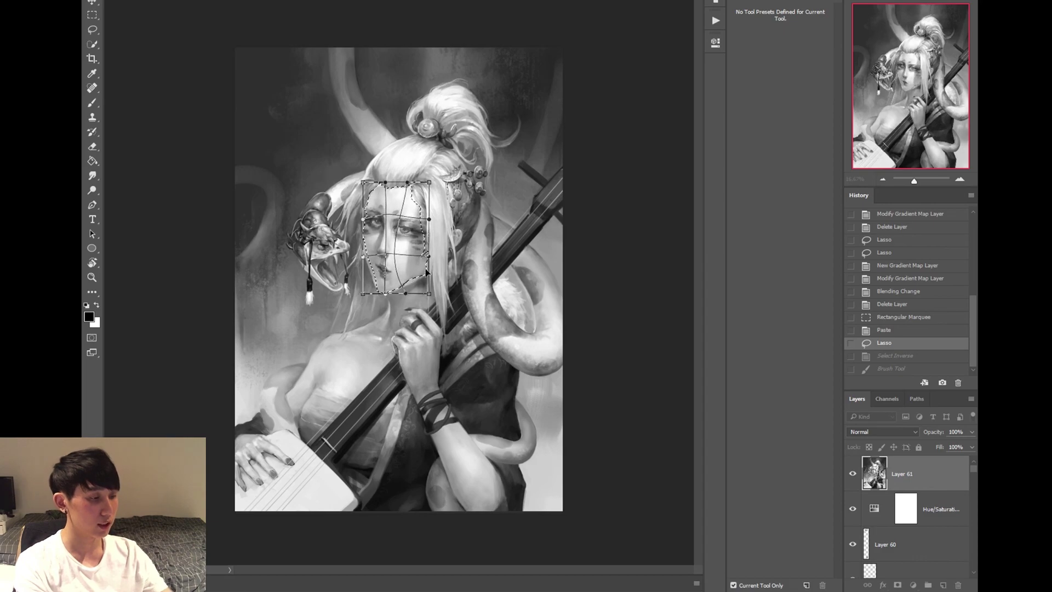
{"action": "key", "text": "l"}
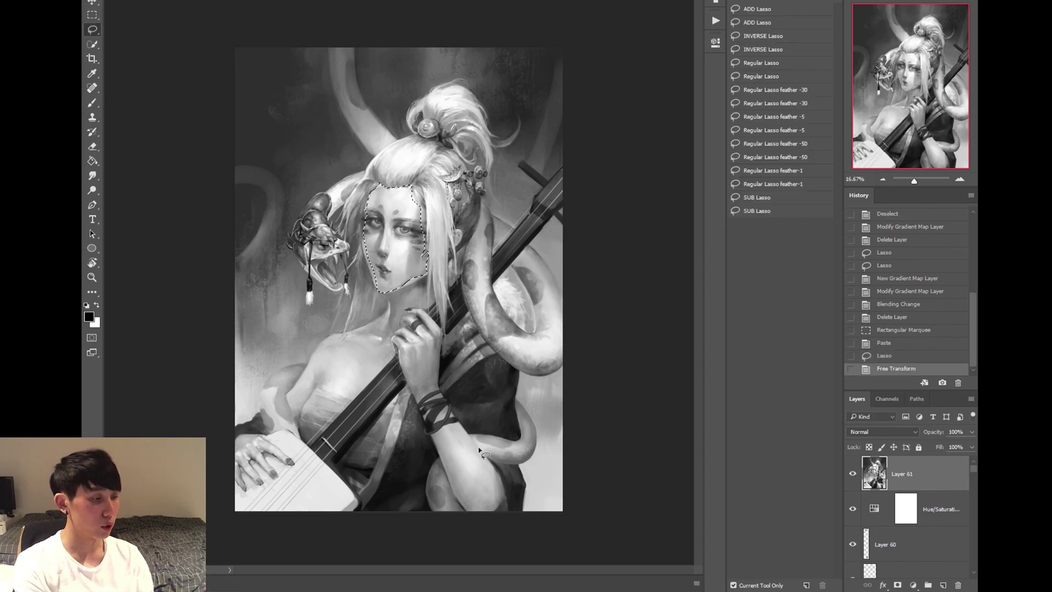
- Undo the warp and cancel the new free transform, leaving the face unchanged
{"action": "key", "text": "ctrl+z"}
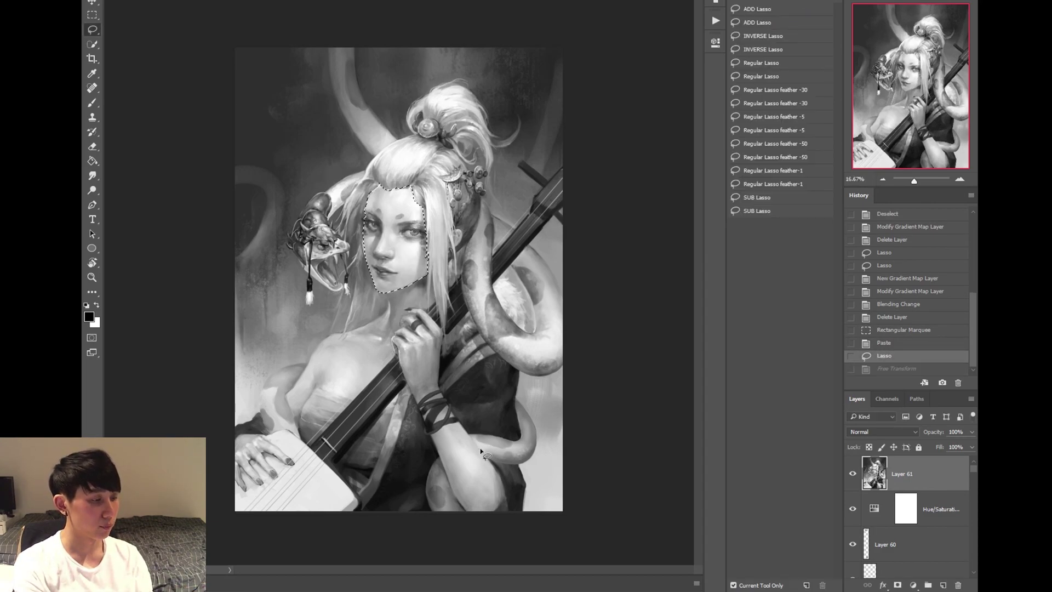
{"action": "right_click", "coordinate": [394, 250]}
{"action": "left_click", "coordinate": [439, 389]}
{"action": "right_click", "coordinate": [400, 264]}
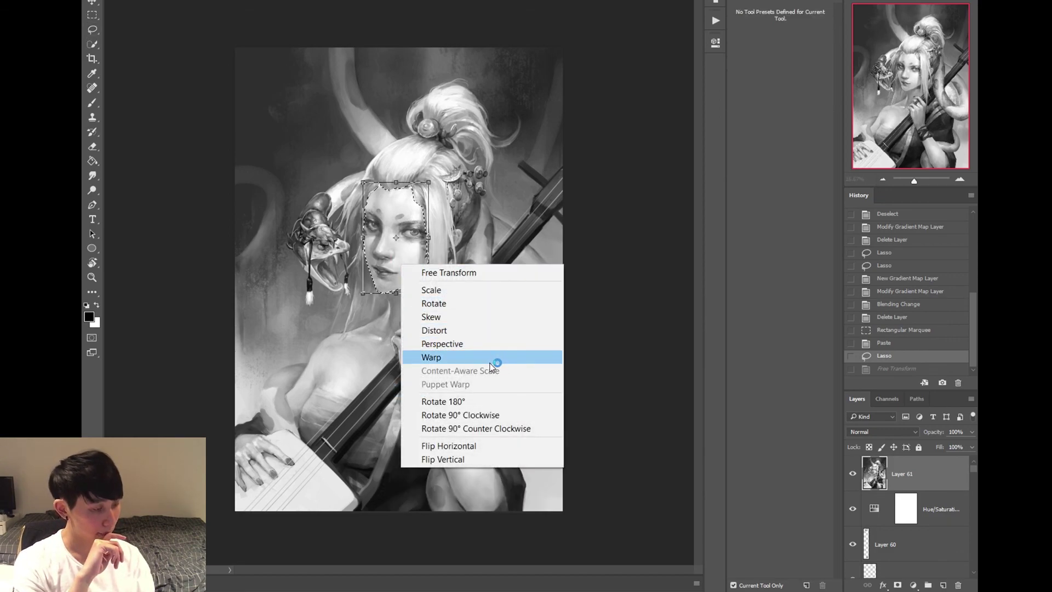
{"action": "key", "text": "Escape"}
{"action": "left_click", "coordinate": [92, 30]}
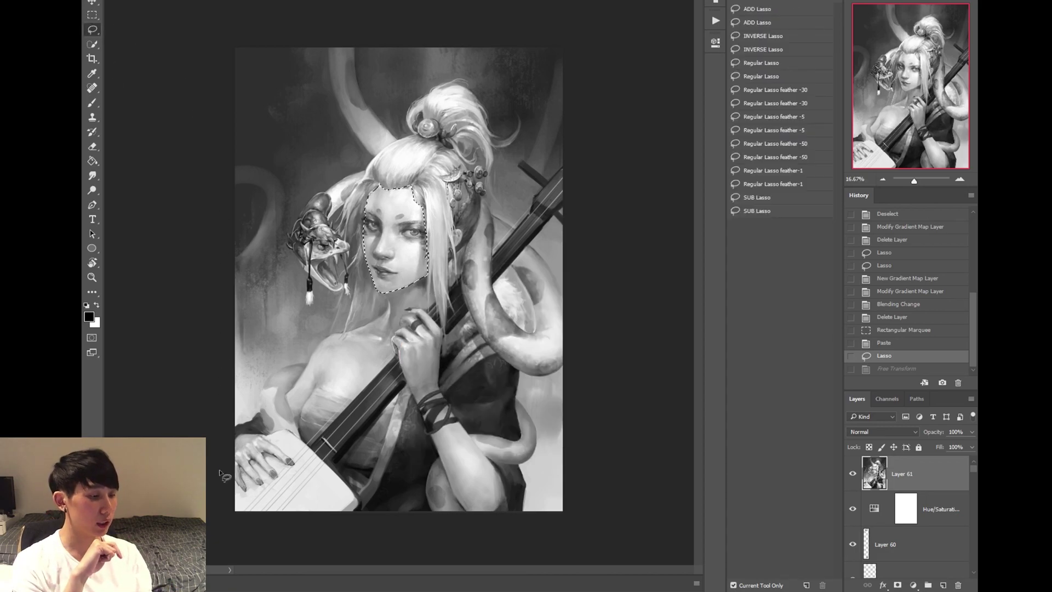
- Clear the old selection and select the face with the Quick Selection Tool
{"action": "key", "text": "ctrl+d"}
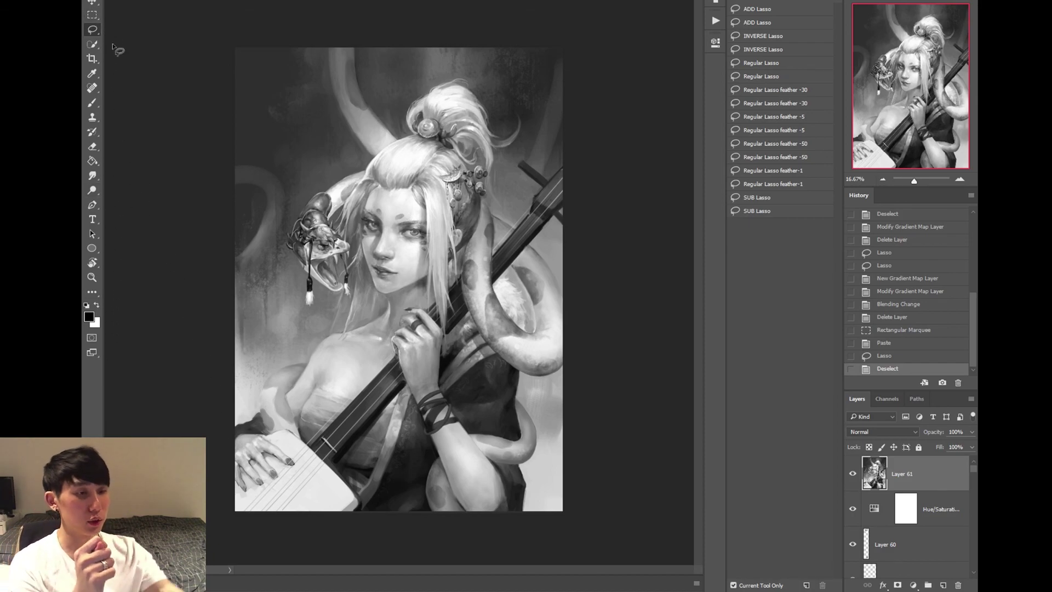
{"action": "left_click", "coordinate": [93, 44]}
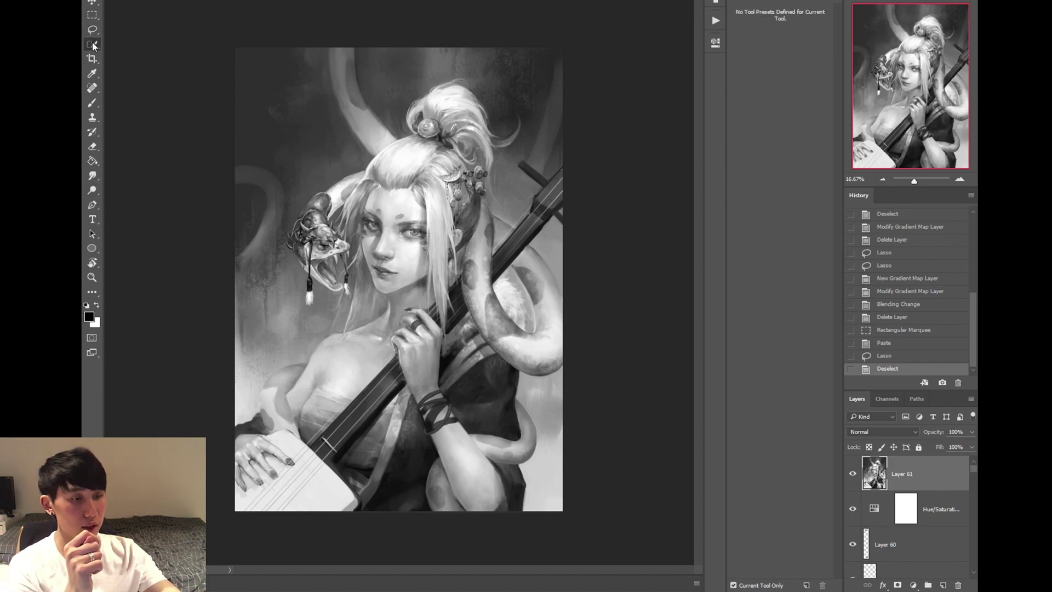
{"action": "right_click", "coordinate": [92, 45]}
{"action": "left_click", "coordinate": [169, 43]}
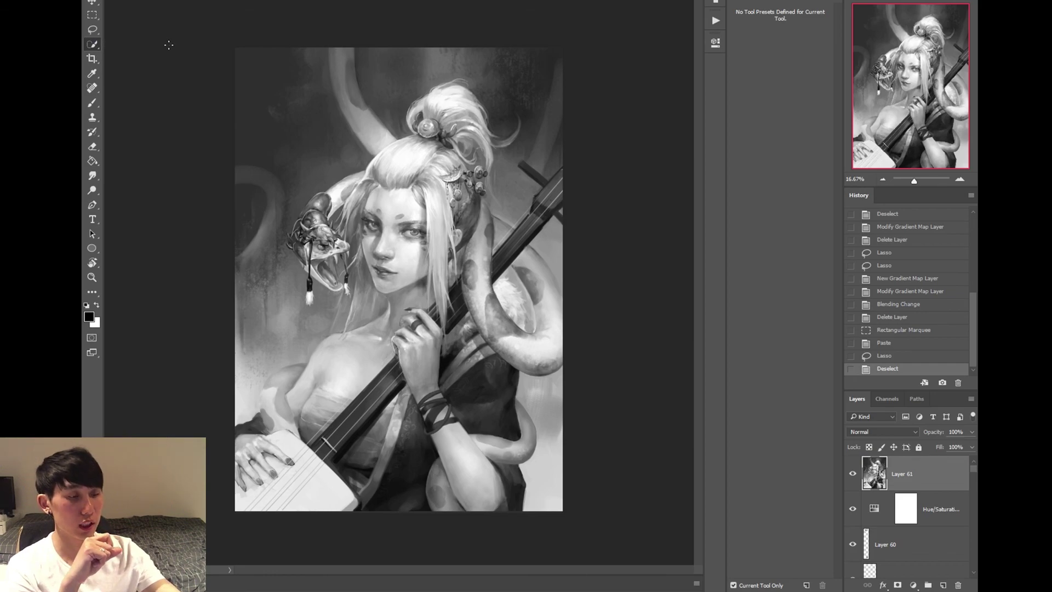
{"action": "left_click", "coordinate": [384, 194]}
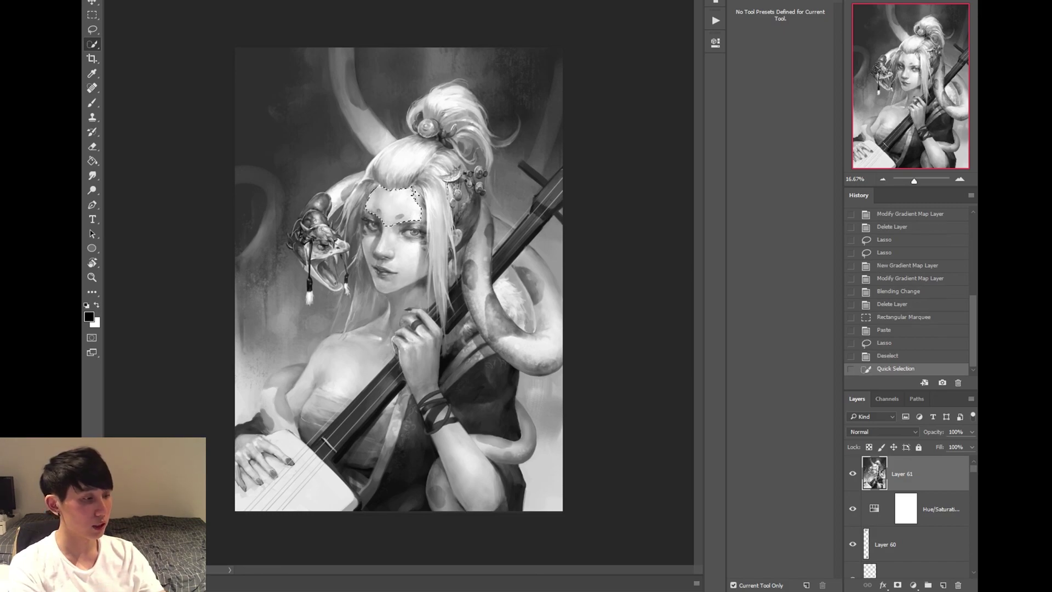
{"action": "key", "text": "ctrl+z"}
{"action": "mouse_move", "coordinate": [394, 196]}
{"action": "left_mouse_down"}
{"action": "mouse_move", "coordinate": [381, 266]}
{"action": "mouse_move", "coordinate": [375, 225]}
{"action": "left_mouse_up"}
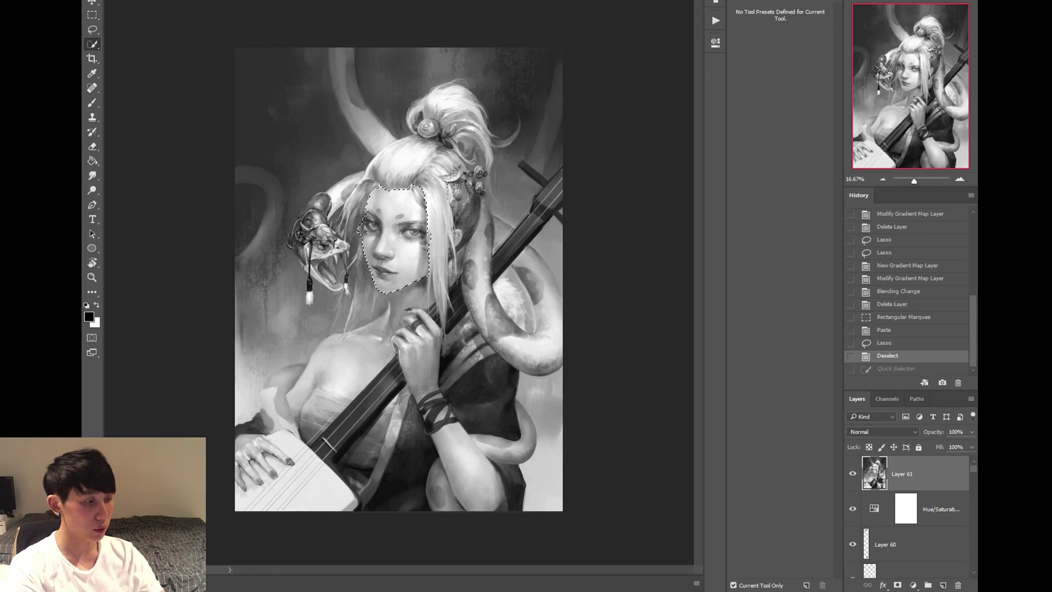
{"action": "left_click_drag", "start_coordinate": [365, 210], "coordinate": [366, 212]}
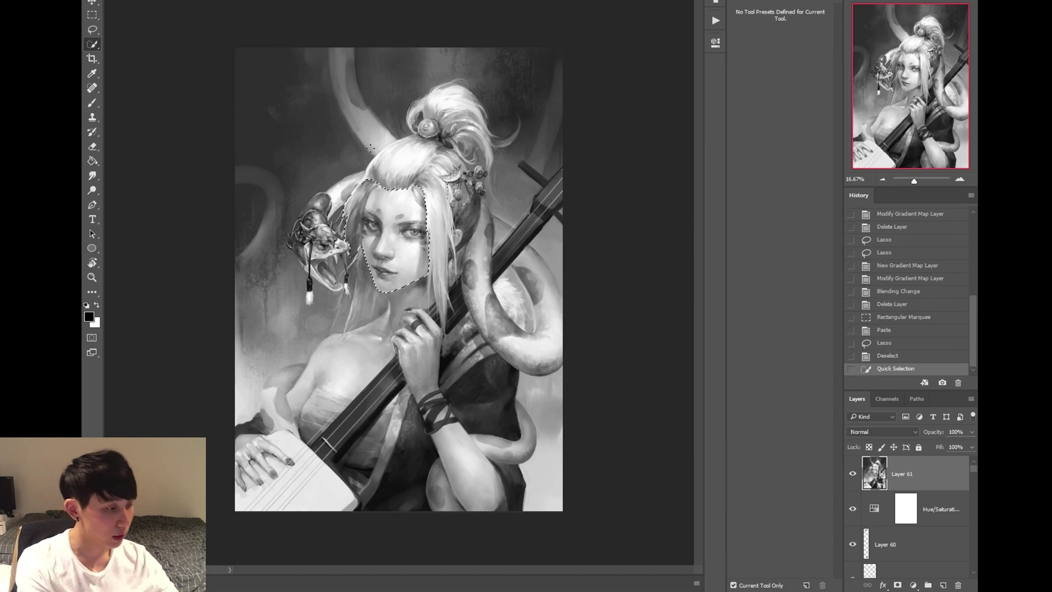
- Alt-subtract the upper-left, top and left edges from the face selection
{"action": "key", "text": "ctrl+plus"}
{"action": "key", "text": "ctrl+plus"}
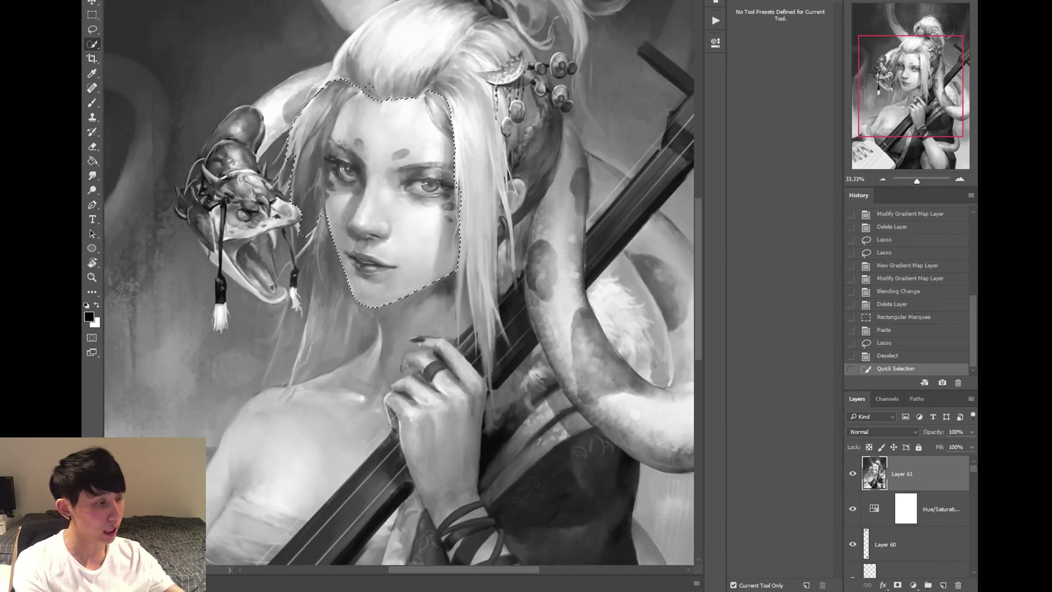
{"action": "key", "text": "alt"}
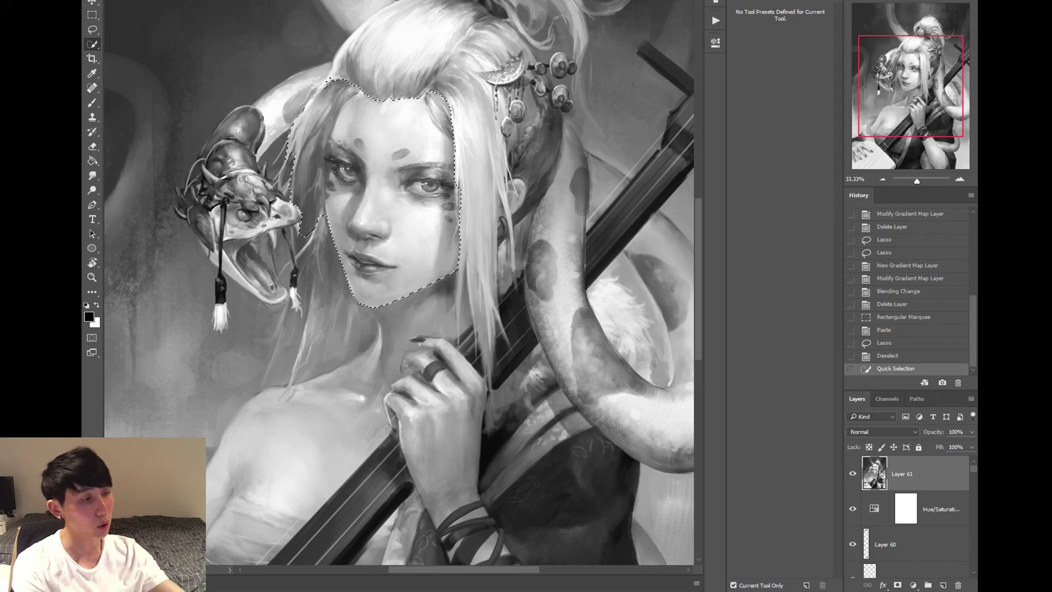
{"action": "key", "text": "alt"}
{"action": "mouse_move", "coordinate": [324, 102]}
{"action": "left_mouse_down"}
{"action": "mouse_move", "coordinate": [300, 139]}
{"action": "mouse_move", "coordinate": [288, 199]}
{"action": "mouse_move", "coordinate": [299, 116]}
{"action": "mouse_move", "coordinate": [285, 212]}
{"action": "mouse_move", "coordinate": [295, 257]}
{"action": "mouse_move", "coordinate": [299, 194]}
{"action": "mouse_move", "coordinate": [301, 253]}
{"action": "mouse_move", "coordinate": [320, 122]}
{"action": "mouse_move", "coordinate": [313, 220]}
{"action": "mouse_move", "coordinate": [319, 170]}
{"action": "left_mouse_up"}
{"action": "key", "text": "ctrl+minus"}
{"action": "key", "text": "alt"}
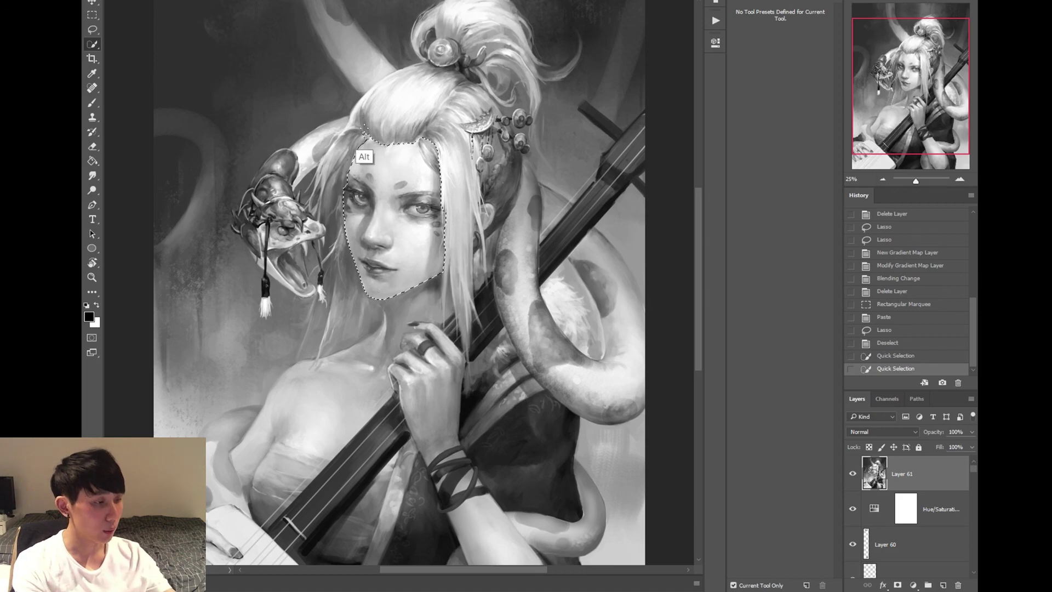
{"action": "left_click", "coordinate": [369, 131], "text": "alt"}
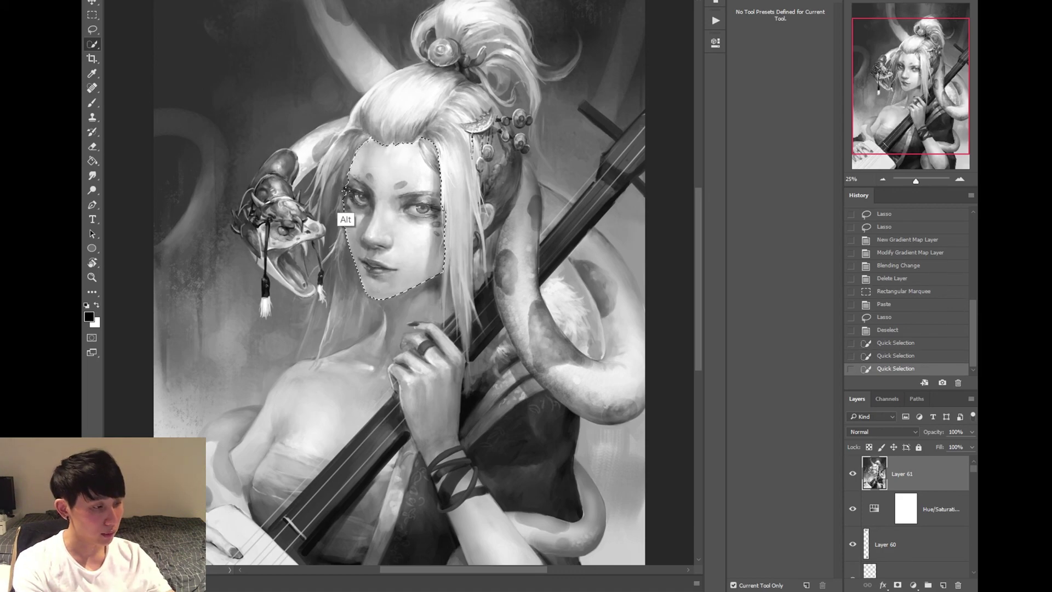
{"action": "left_click_drag", "start_coordinate": [346, 173], "coordinate": [347, 224]}
{"action": "key", "text": "ctrl+minus"}
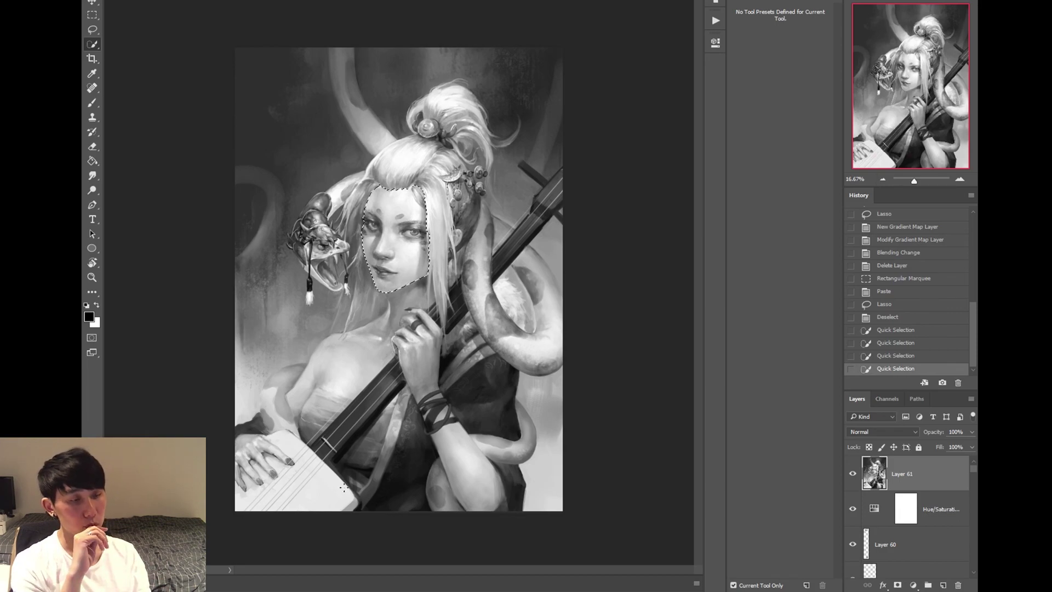
{"action": "key", "text": "l"}
{"action": "key", "text": "ctrl+d"}
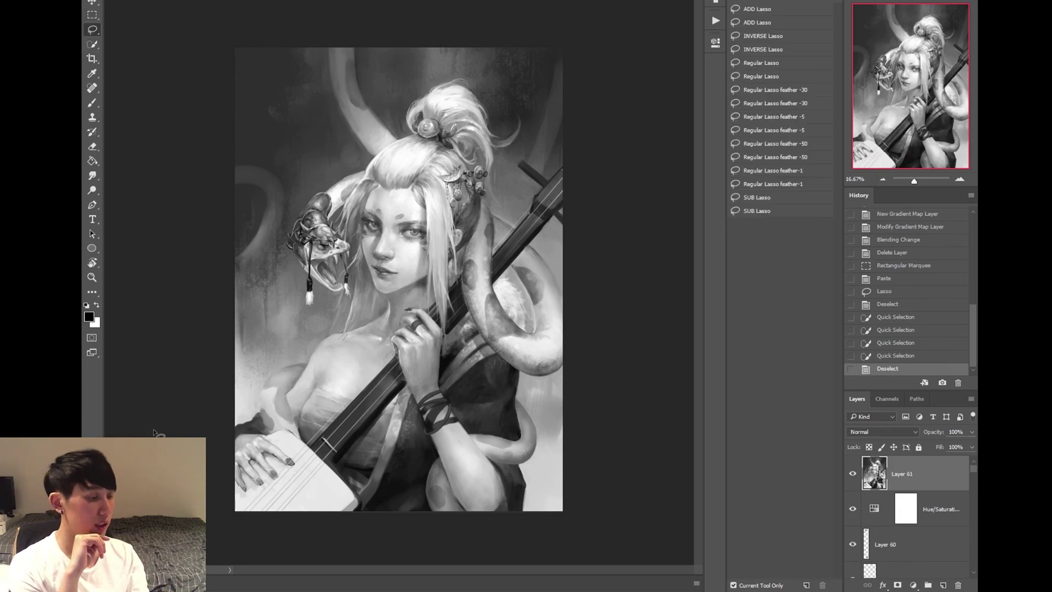
{"action": "key", "text": "m"}
{"action": "left_click_drag", "start_coordinate": [202, 14], "coordinate": [570, 518]}
{"action": "right_click", "coordinate": [479, 447]}
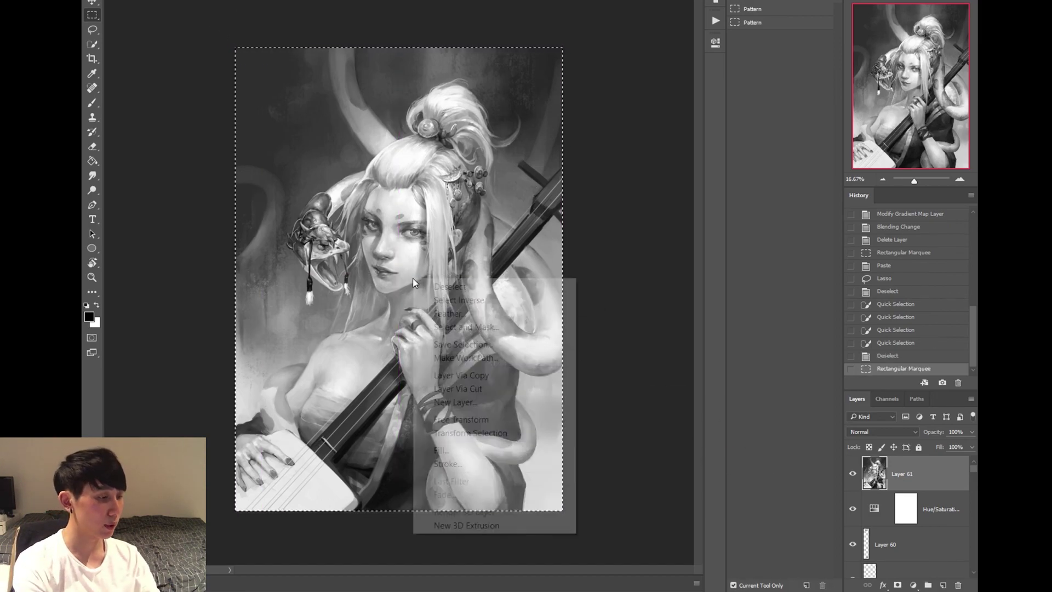
{"action": "left_click", "coordinate": [482, 418]}
{"action": "right_click", "coordinate": [519, 461]}
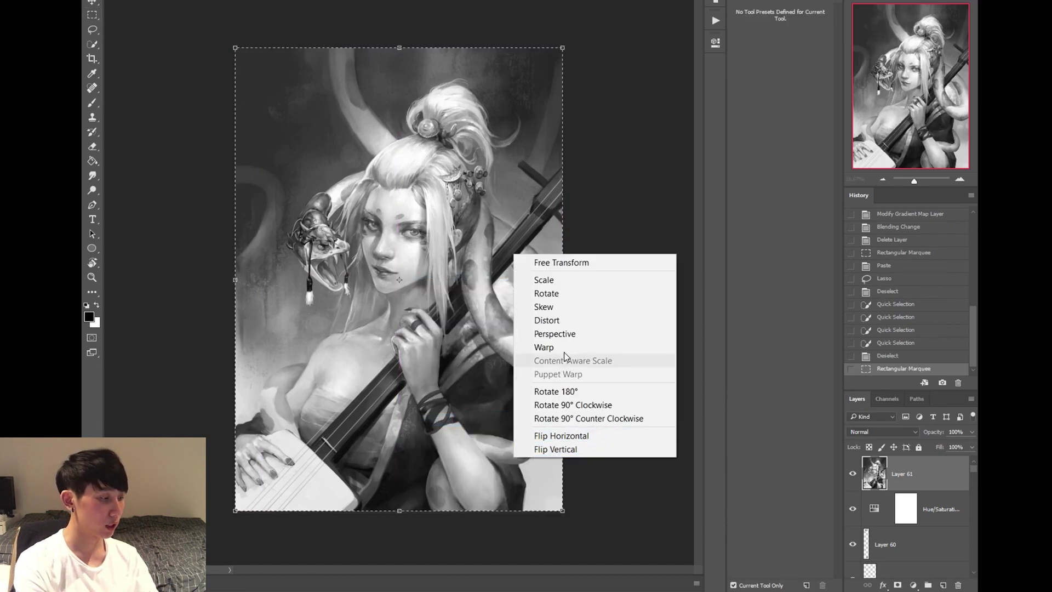
{"action": "left_click", "coordinate": [535, 321]}
{"action": "left_click_drag", "start_coordinate": [235, 510], "coordinate": [169, 577]}
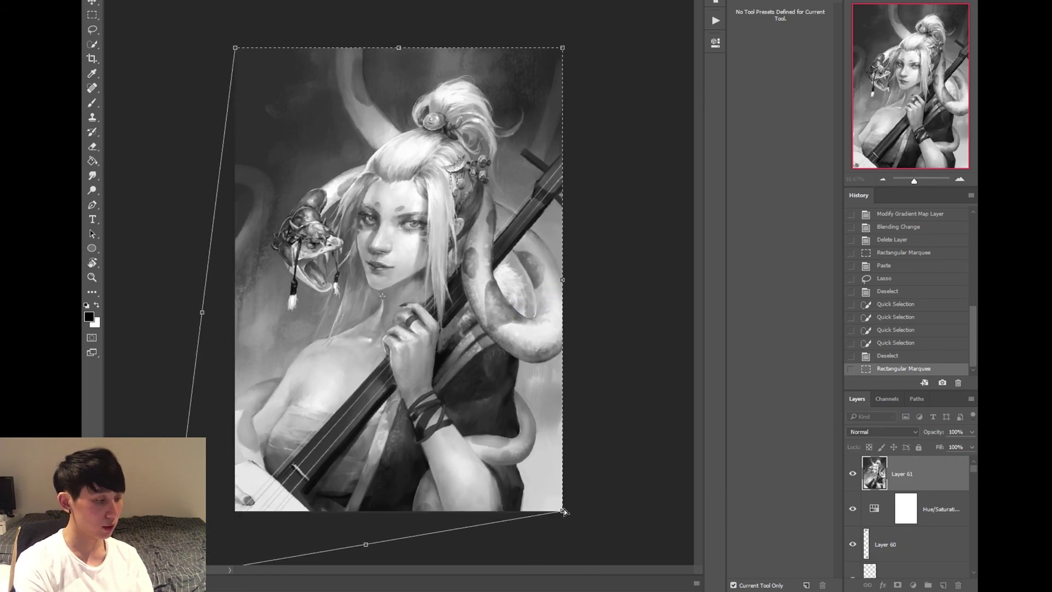
{"action": "left_click_drag", "start_coordinate": [565, 511], "coordinate": [696, 590]}
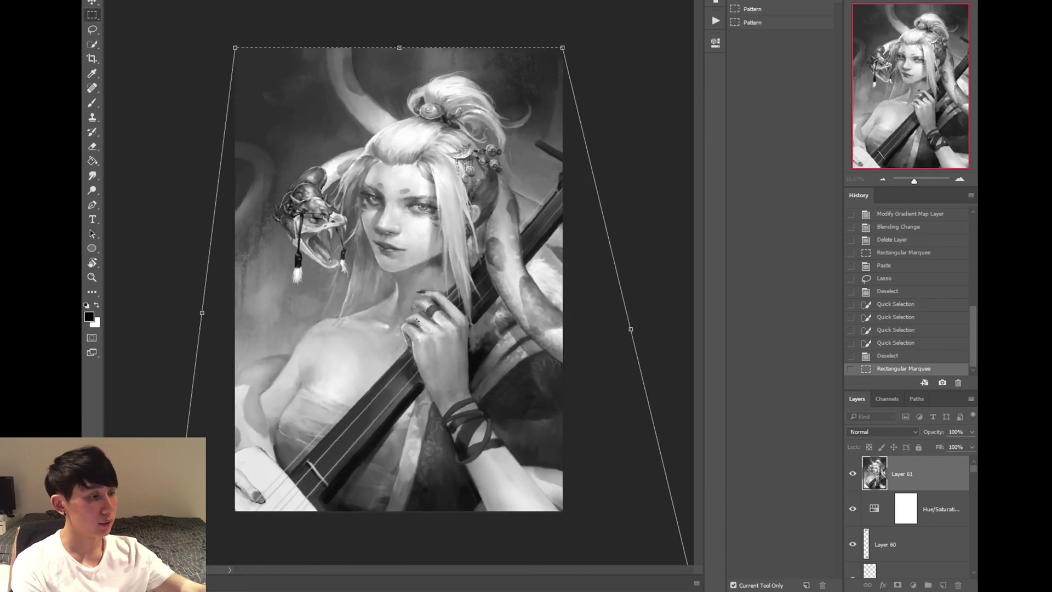
{"action": "key", "text": "Return"}
{"action": "key", "text": "ctrl+d"}
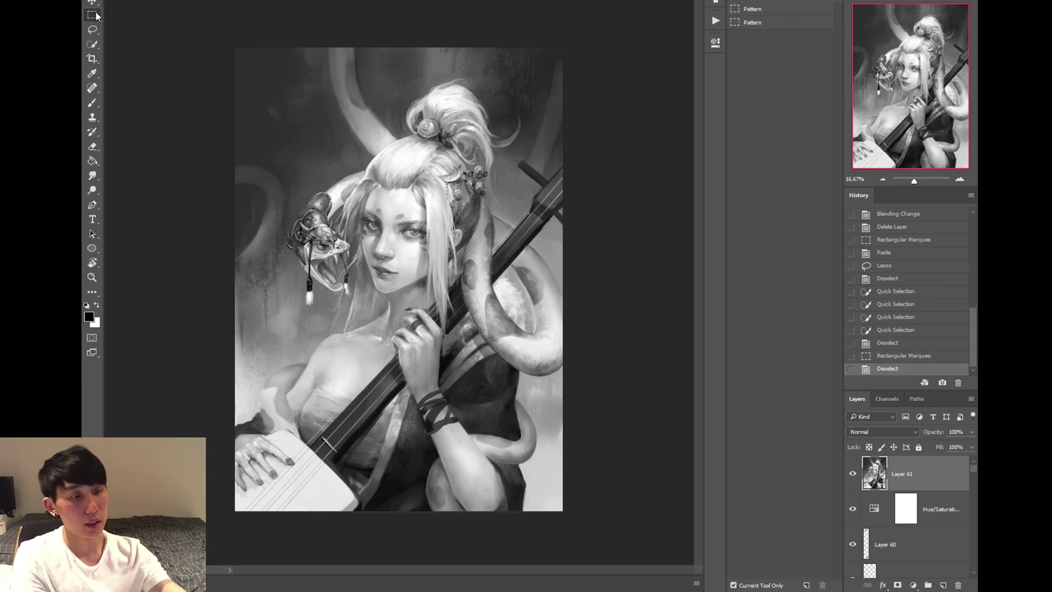
- Lasso the face and shade its left edge with the brush inside the selection
{"action": "key", "text": "l"}
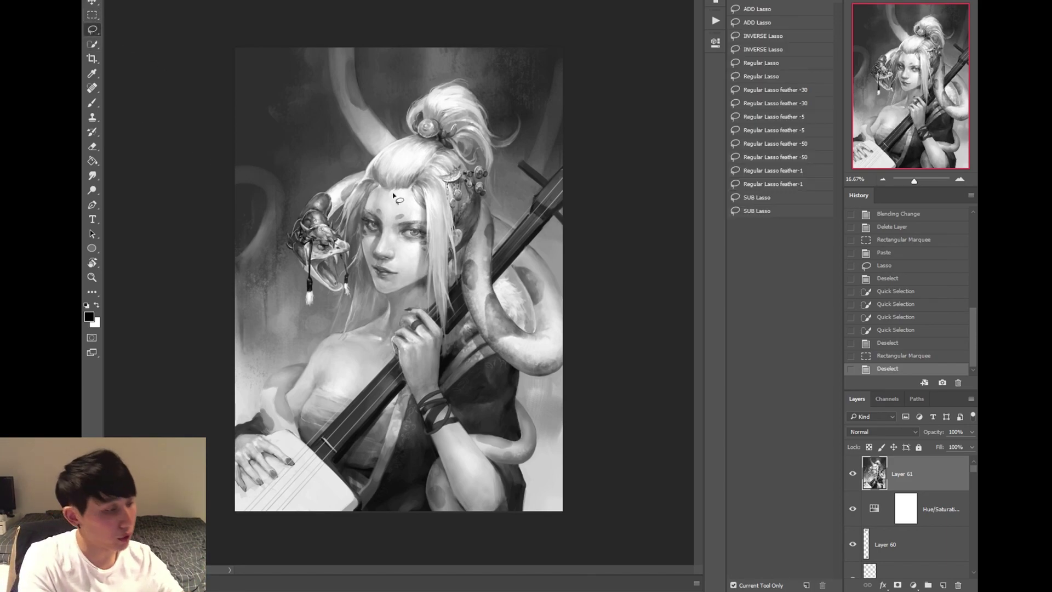
{"action": "key", "text": "ctrl+plus"}
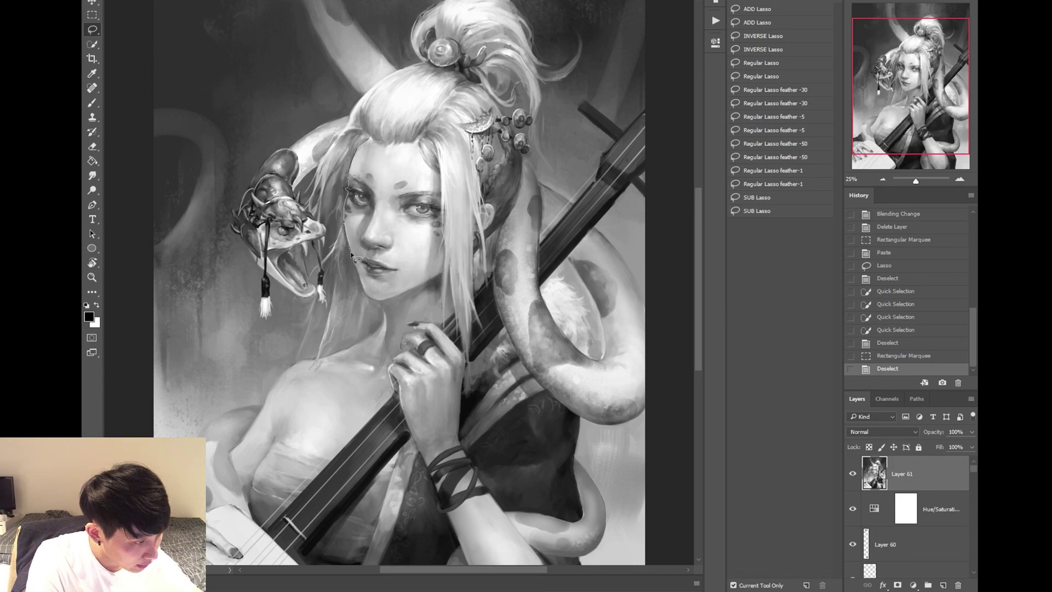
{"action": "mouse_move", "coordinate": [407, 297]}
{"action": "left_mouse_down"}
{"action": "mouse_move", "coordinate": [469, 256]}
{"action": "mouse_move", "coordinate": [442, 117]}
{"action": "mouse_move", "coordinate": [396, 119]}
{"action": "left_mouse_up"}
{"action": "key", "text": "b"}
{"action": "mouse_move", "coordinate": [350, 219]}
{"action": "left_mouse_down"}
{"action": "mouse_move", "coordinate": [351, 271]}
{"action": "mouse_move", "coordinate": [338, 203]}
{"action": "mouse_move", "coordinate": [373, 304]}
{"action": "left_mouse_up"}
{"action": "mouse_move", "coordinate": [351, 164]}
{"action": "left_mouse_down"}
{"action": "mouse_move", "coordinate": [342, 213]}
{"action": "mouse_move", "coordinate": [356, 288]}
{"action": "left_mouse_up"}
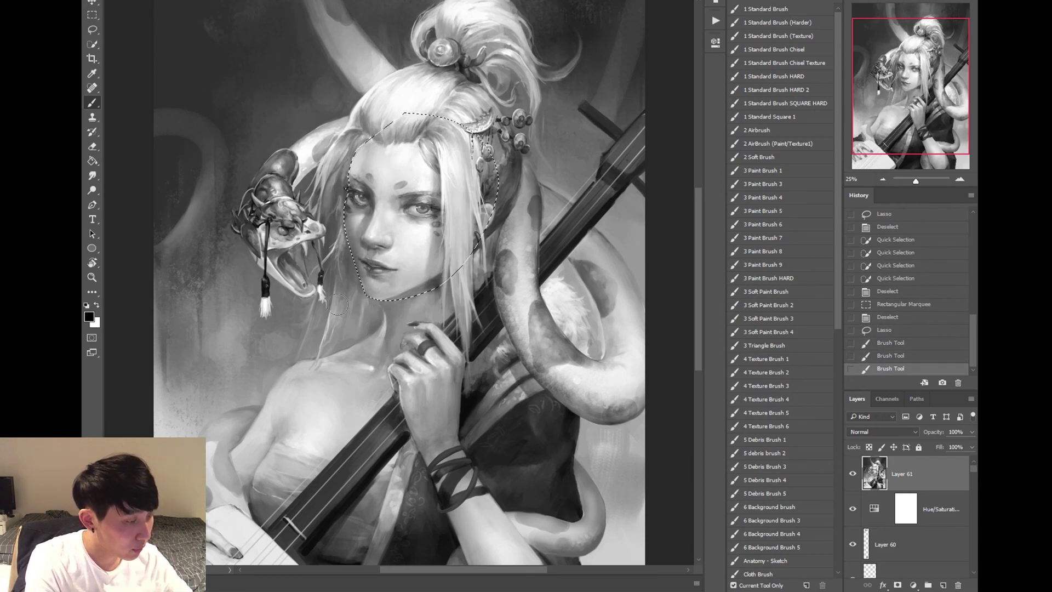
{"action": "left_click", "coordinate": [92, 15]}
{"action": "key", "text": "ctrl+d"}
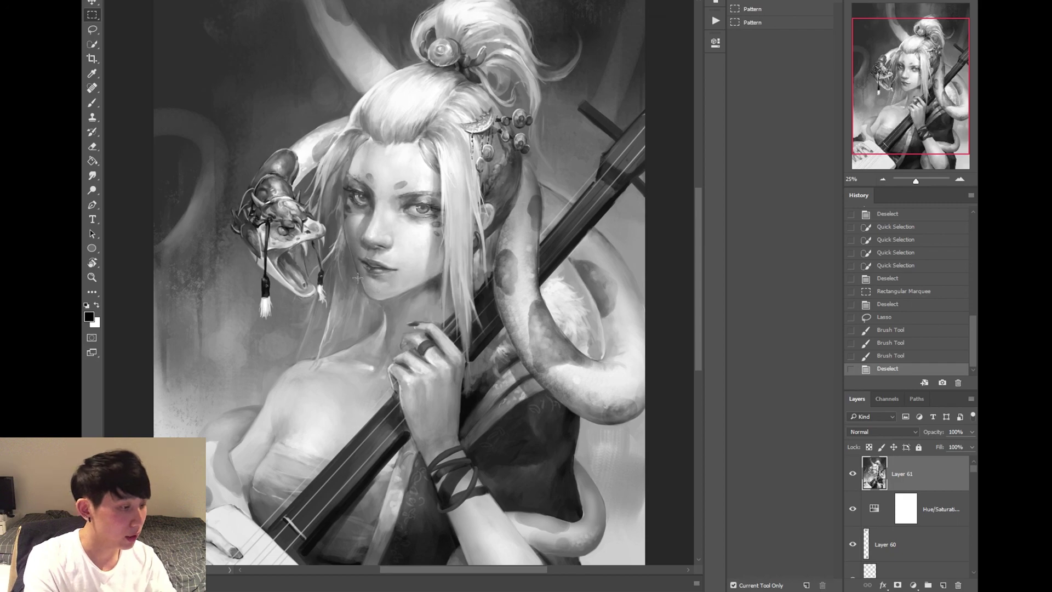
- Invert the face selection and brighten the left cheek edge with light paint from outside
{"action": "left_click", "coordinate": [910, 356]}
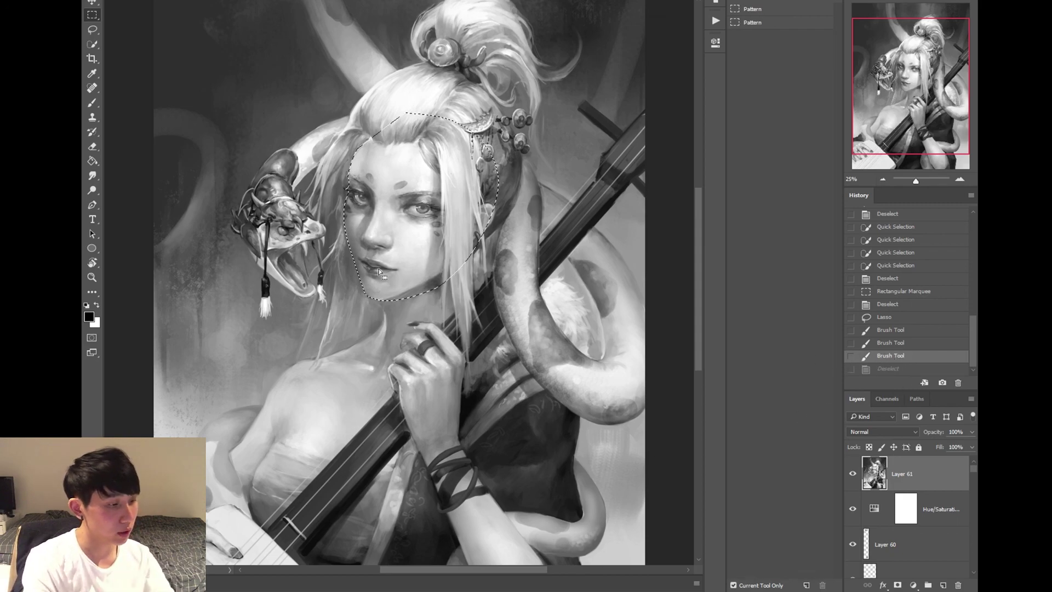
{"action": "right_click", "coordinate": [363, 246]}
{"action": "left_click", "coordinate": [456, 268]}
{"action": "key", "text": "b"}
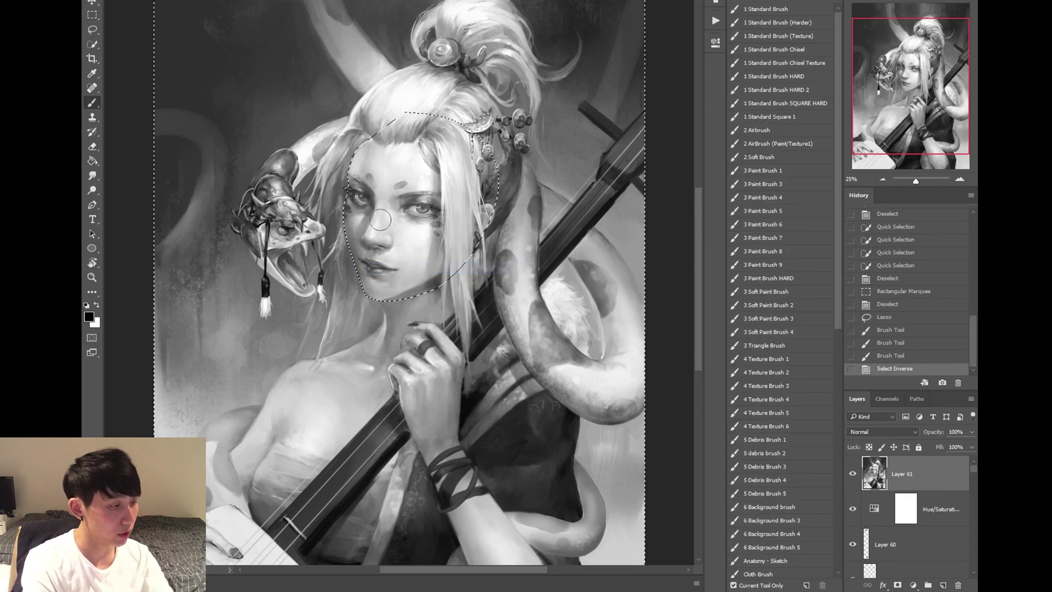
{"action": "left_click", "coordinate": [402, 125], "text": "alt"}
{"action": "left_click_drag", "start_coordinate": [348, 252], "coordinate": [353, 279]}
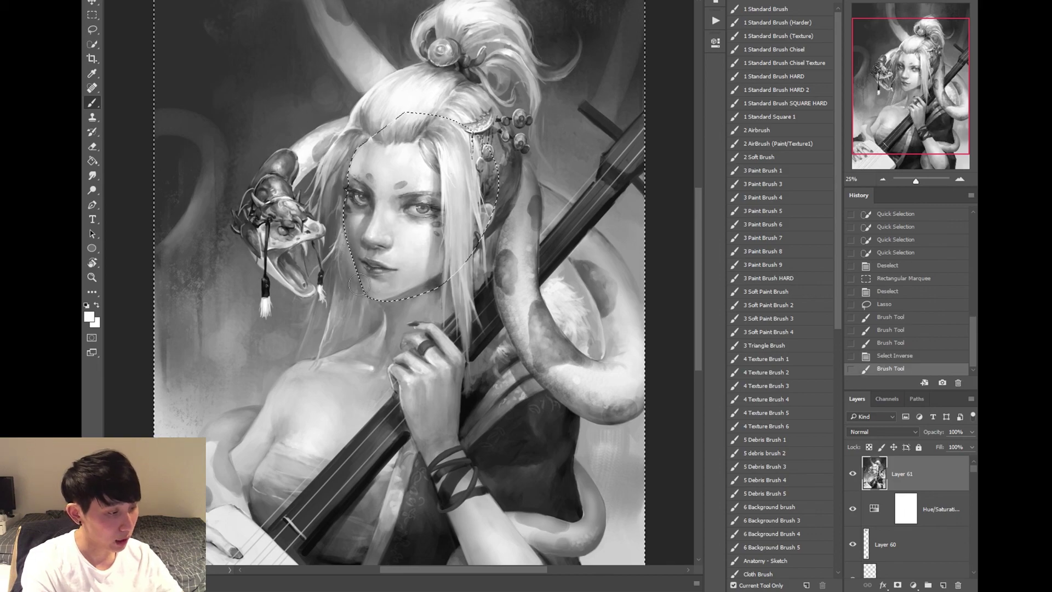
{"action": "left_click_drag", "start_coordinate": [345, 220], "coordinate": [362, 293]}
{"action": "key", "text": "m"}
{"action": "key", "text": "ctrl+d"}
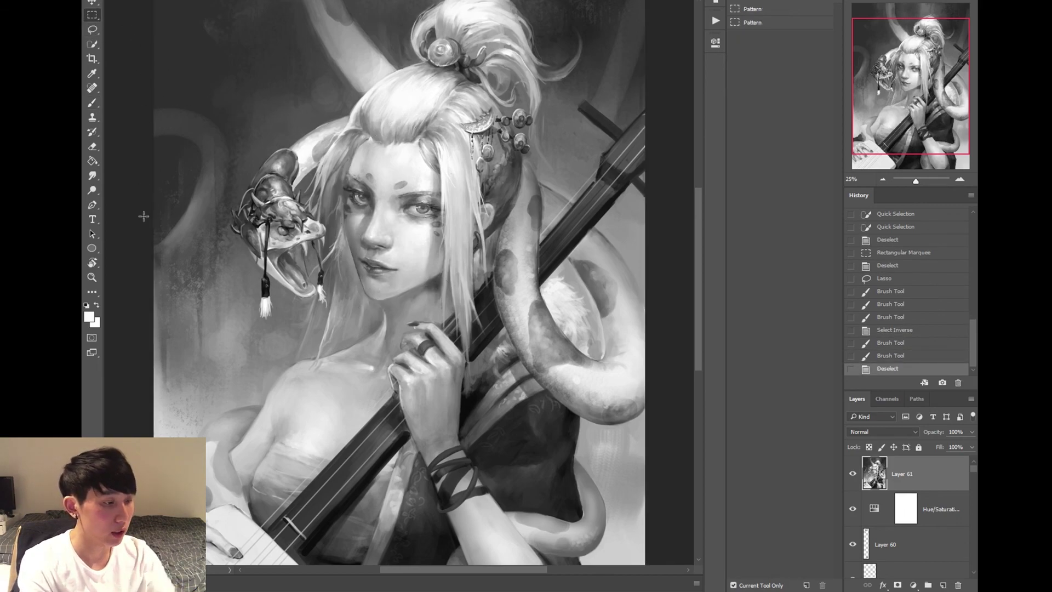
{"action": "key", "text": "ctrl+minus"}
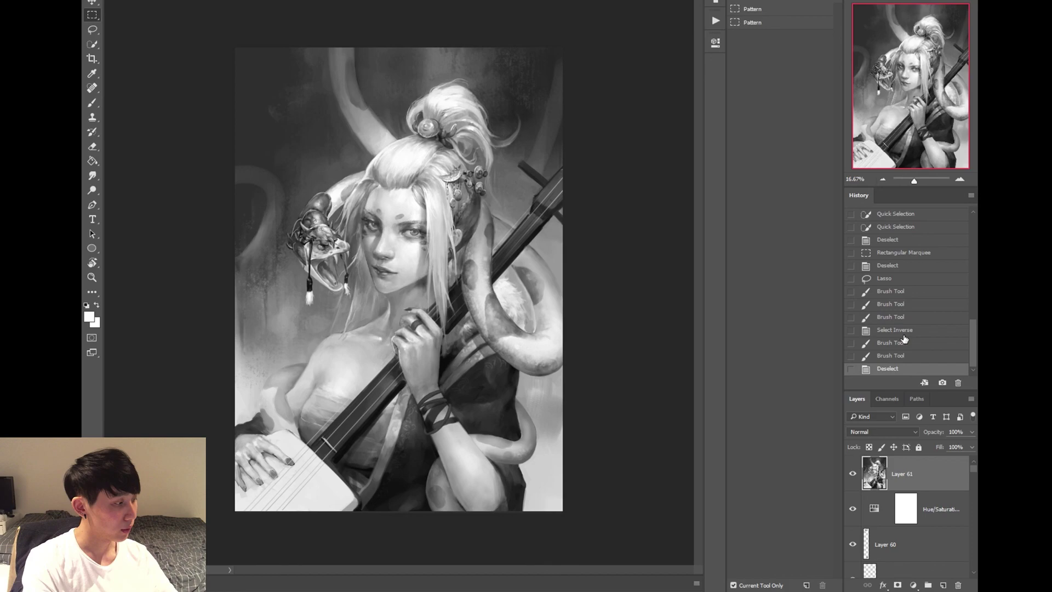
- Step through earlier History states to compare, then return to the latest state
{"action": "left_click", "coordinate": [902, 317]}
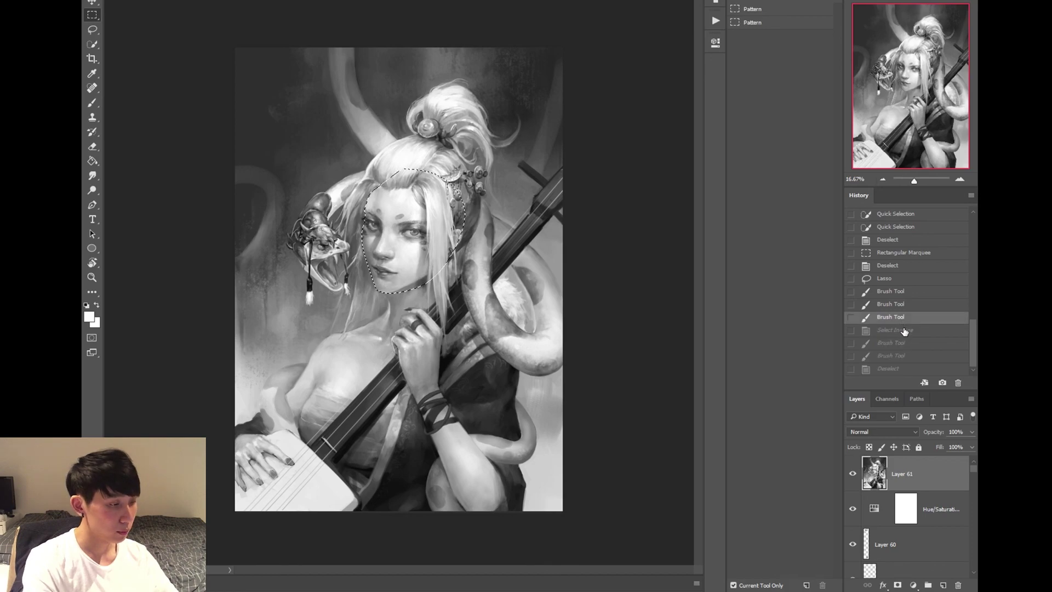
{"action": "left_click", "coordinate": [903, 268]}
{"action": "left_click", "coordinate": [904, 370]}
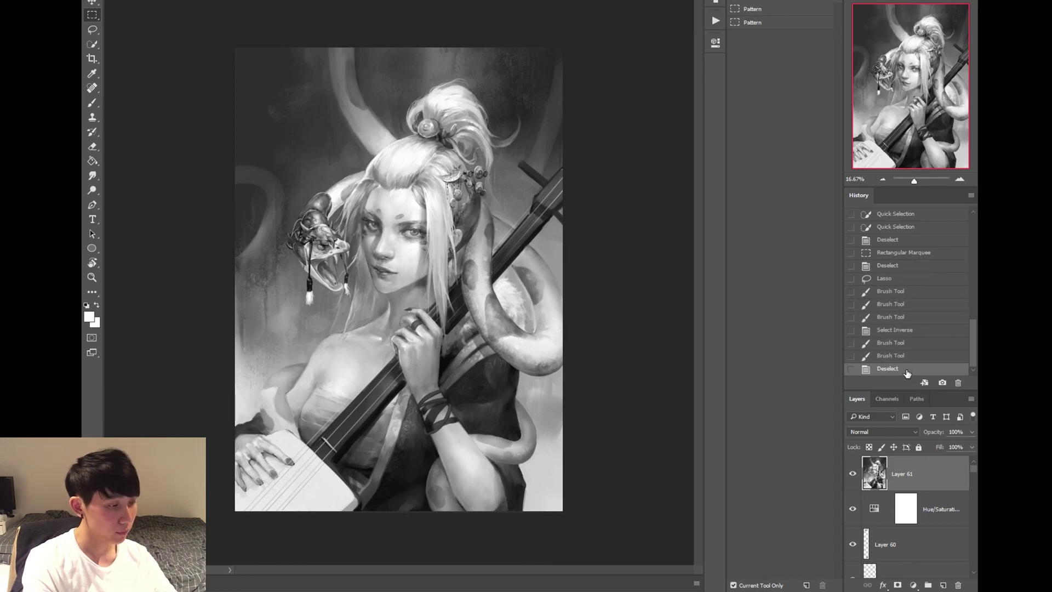
{"action": "left_click", "coordinate": [907, 267]}
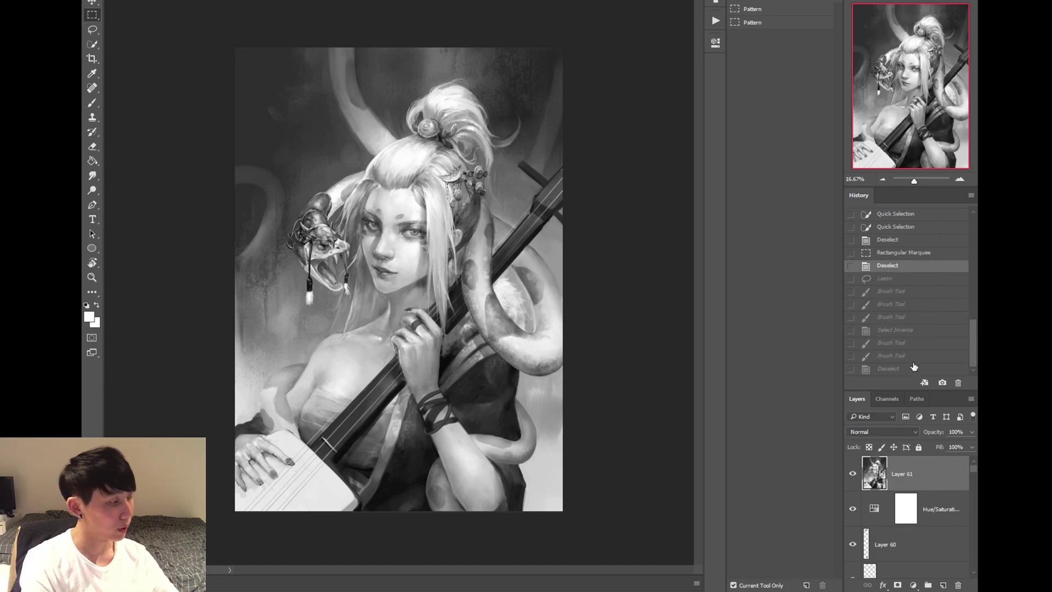
{"action": "left_click", "coordinate": [904, 370]}
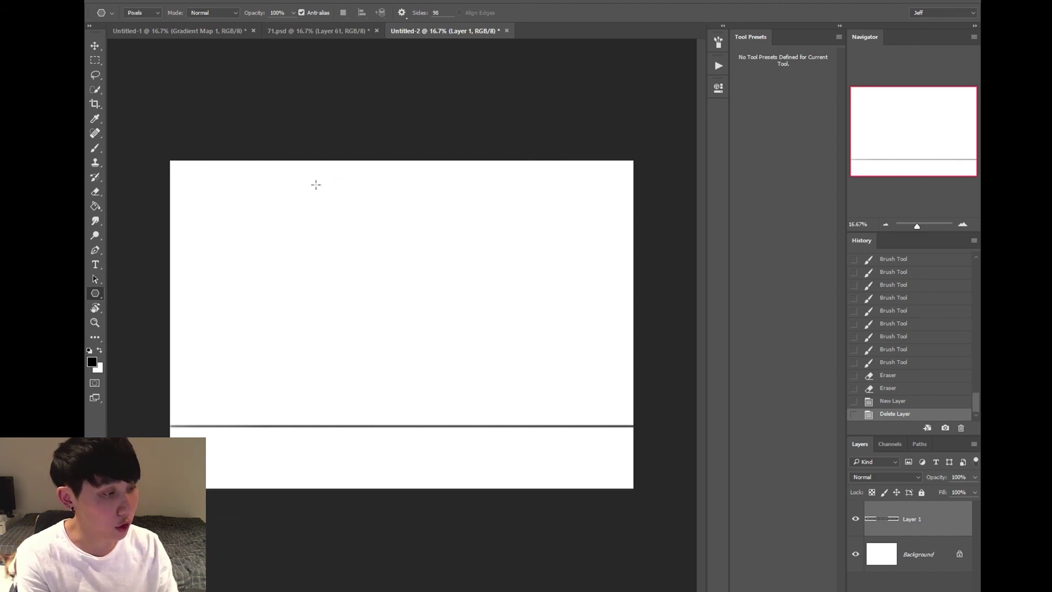
- Draw 98-sided starbursts centred on the horizon line's left and right ends, undoing a misplaced first one
{"action": "key", "text": "ctrl+minus"}
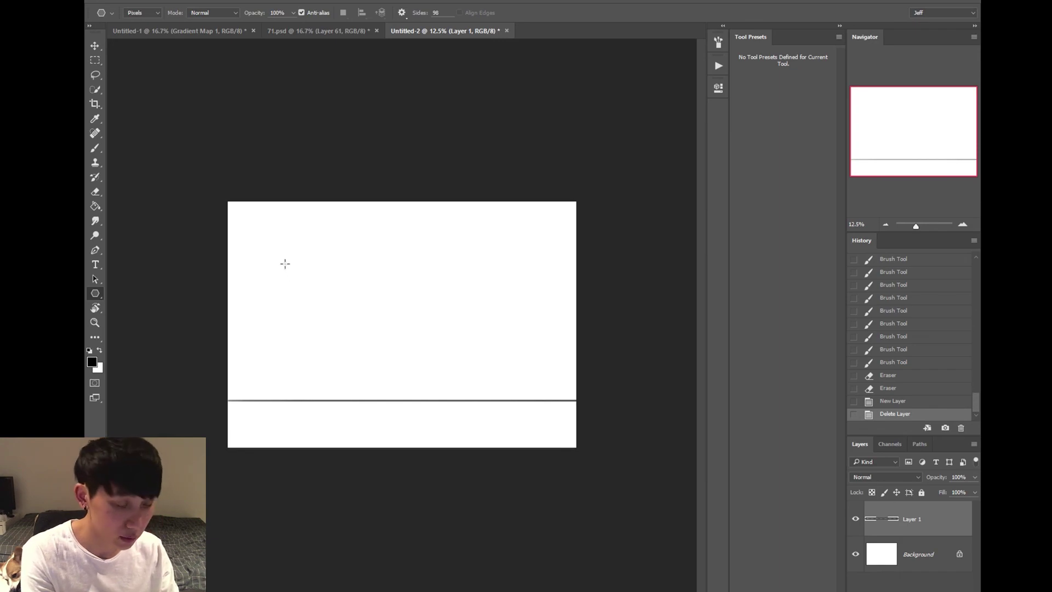
{"action": "left_click_drag", "start_coordinate": [280, 259], "coordinate": [660, 338]}
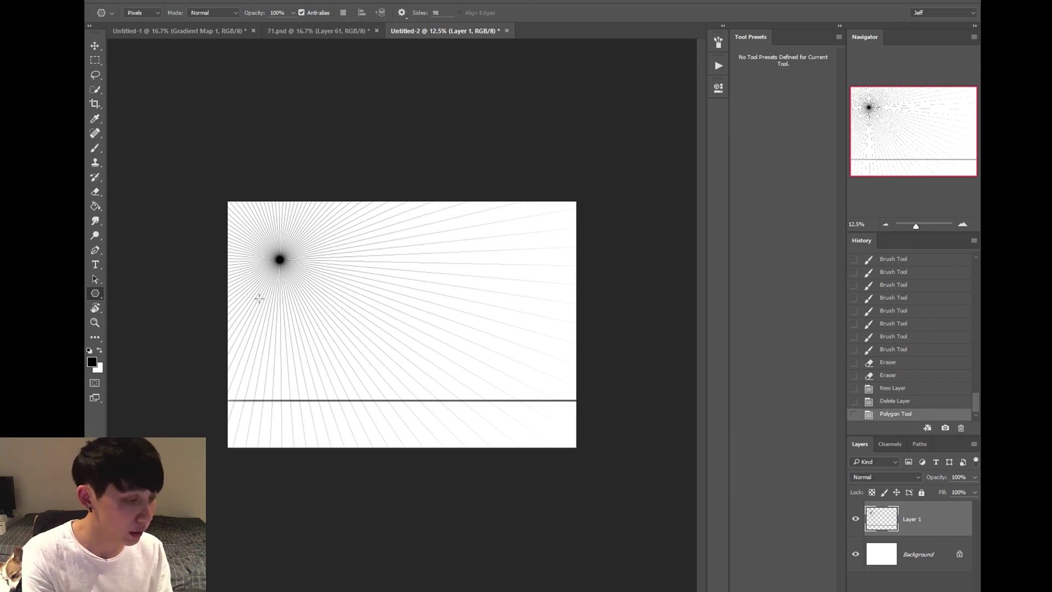
{"action": "key", "text": "ctrl+z"}
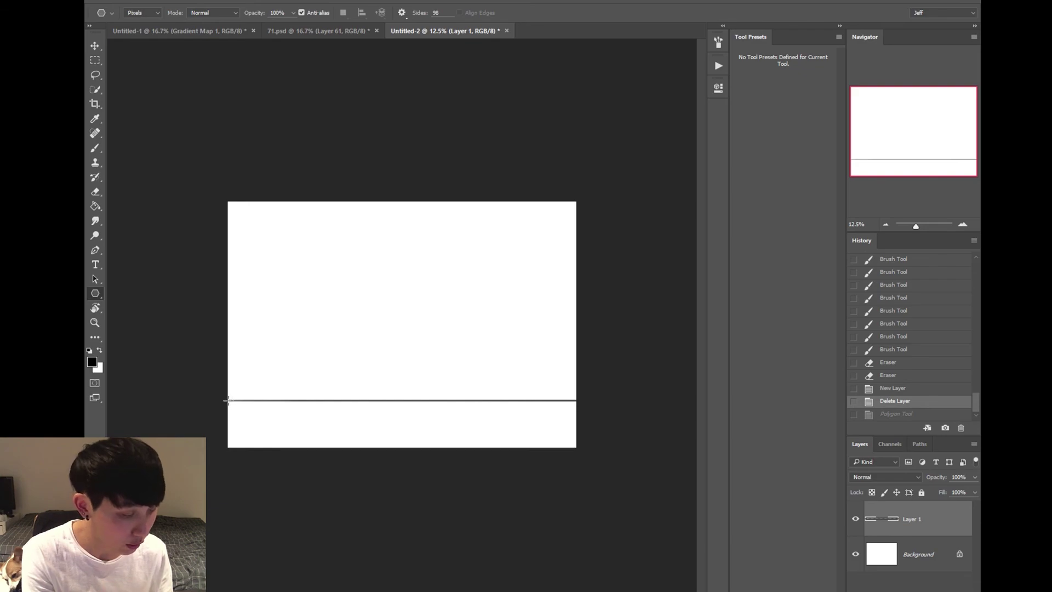
{"action": "mouse_move", "coordinate": [228, 400]}
{"action": "left_mouse_down"}
{"action": "mouse_move", "coordinate": [513, 307]}
{"action": "mouse_move", "coordinate": [568, 272]}
{"action": "mouse_move", "coordinate": [616, 271]}
{"action": "left_mouse_up"}
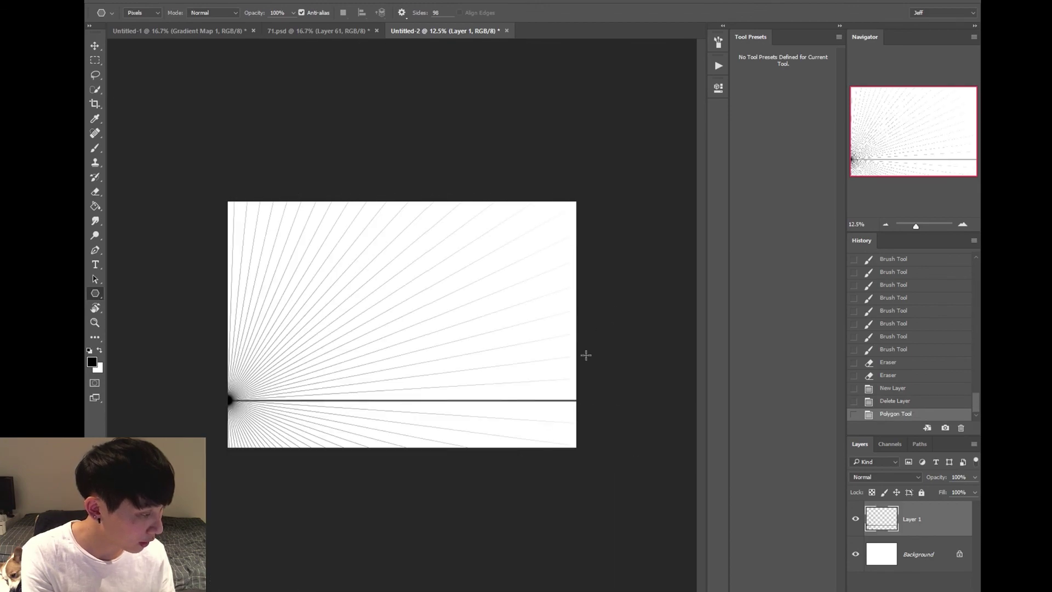
{"action": "mouse_move", "coordinate": [576, 401]}
{"action": "left_mouse_down"}
{"action": "mouse_move", "coordinate": [476, 393]}
{"action": "mouse_move", "coordinate": [367, 244]}
{"action": "mouse_move", "coordinate": [268, 225]}
{"action": "mouse_move", "coordinate": [279, 207]}
{"action": "left_mouse_up"}
- On a new layer above the grid, draw the box's vertical front edge and a diagonal edge
{"action": "key", "text": "b"}
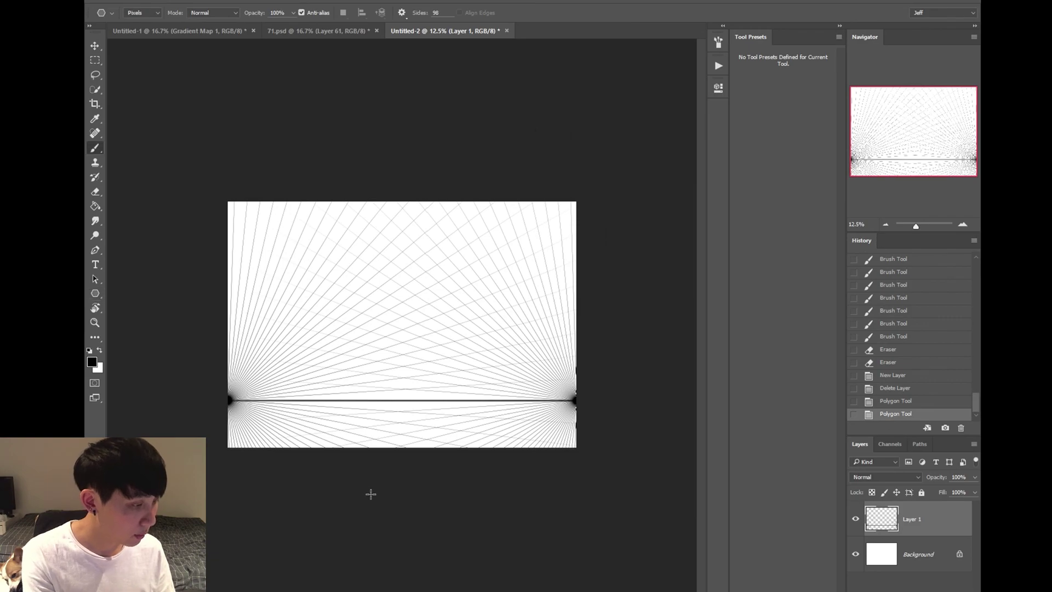
{"action": "key", "text": "ctrl+plus"}
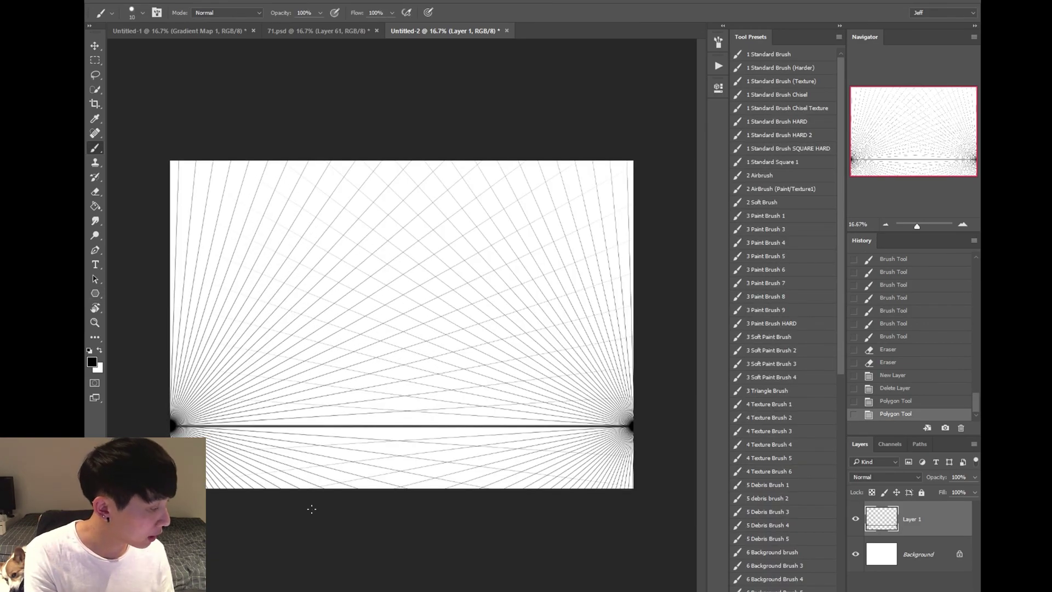
{"action": "key", "text": "ctrl+shift+alt+n"}
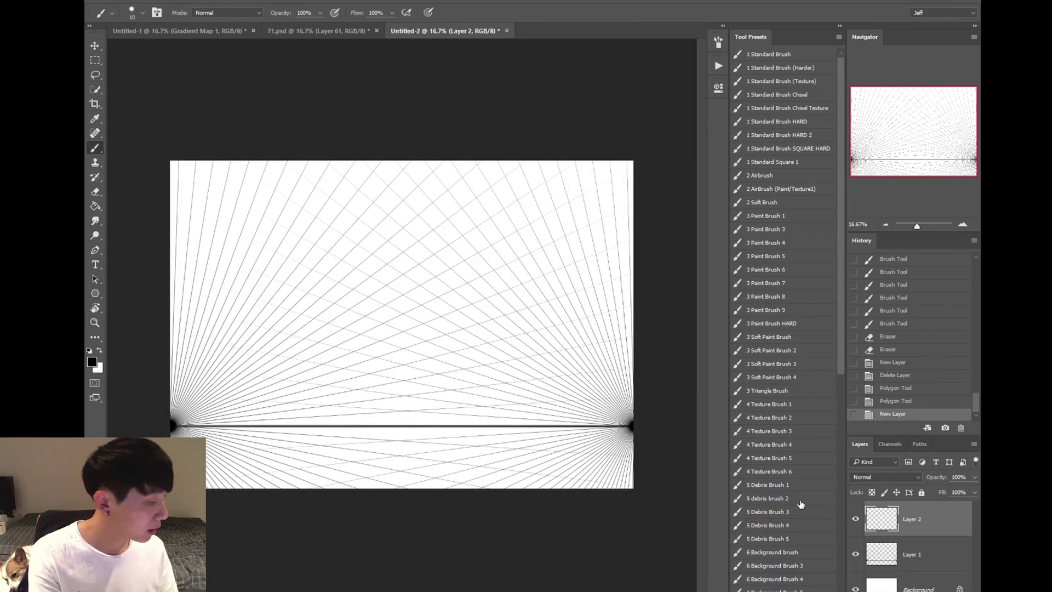
{"action": "left_click", "coordinate": [288, 199]}
{"action": "left_click", "coordinate": [288, 245], "text": "shift"}
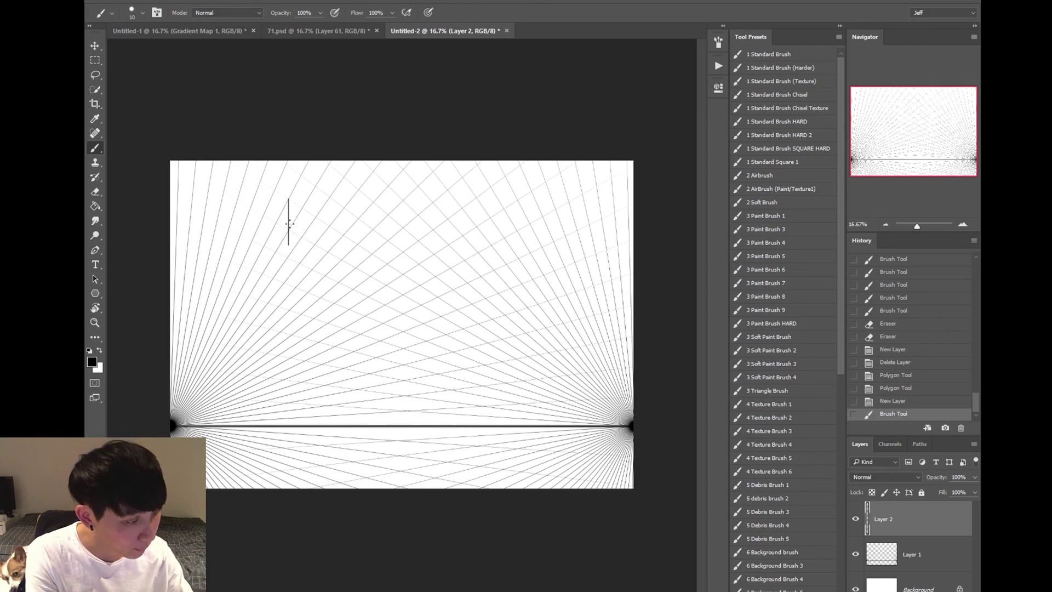
{"action": "left_click", "coordinate": [258, 255], "text": "shift"}
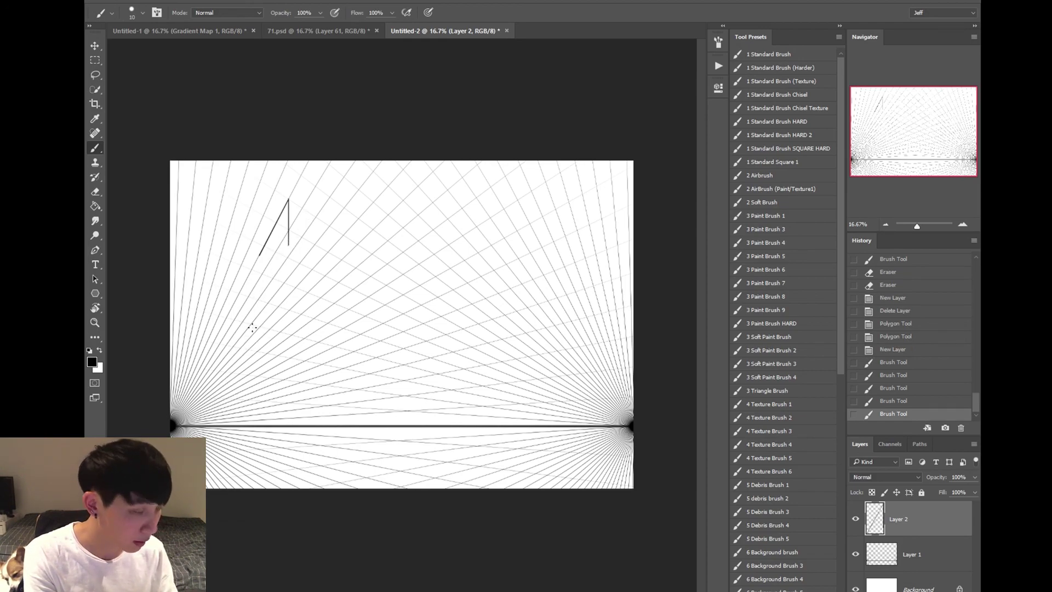
{"action": "key", "text": "ctrl+z"}
{"action": "left_click", "coordinate": [855, 518]}
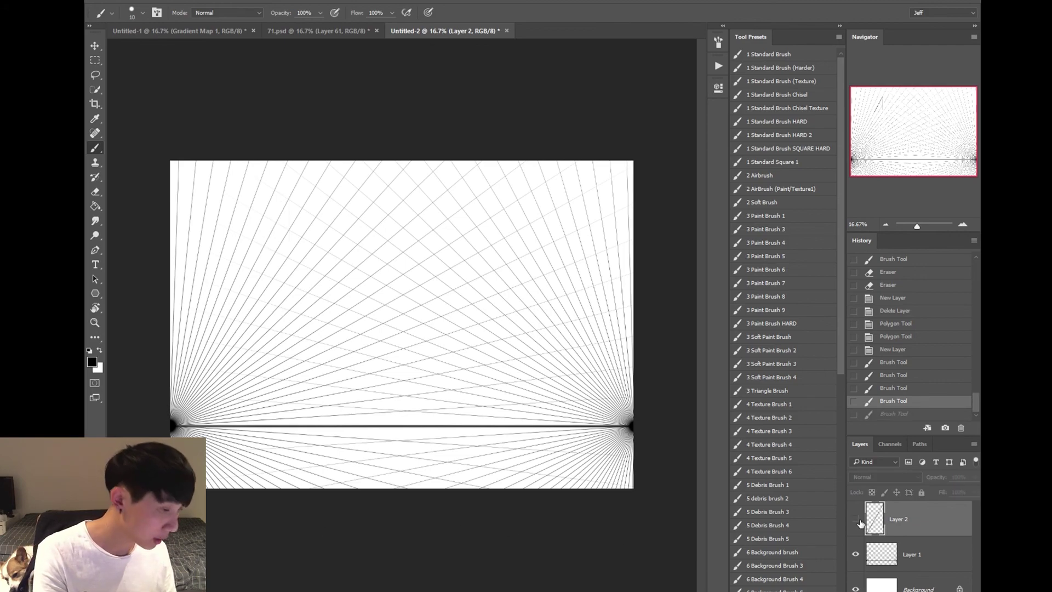
{"action": "left_click", "coordinate": [855, 518]}
{"action": "left_click", "coordinate": [183, 415]}
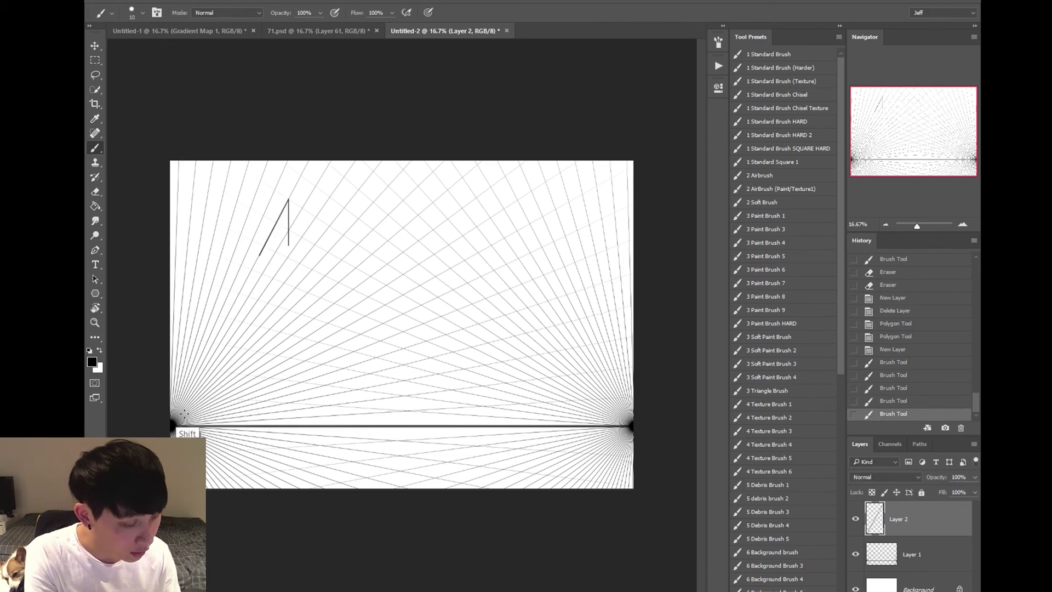
- Add the second vertical edge, lines to both vanishing points, and the top and back edges
{"action": "left_click", "coordinate": [288, 247], "text": "shift"}
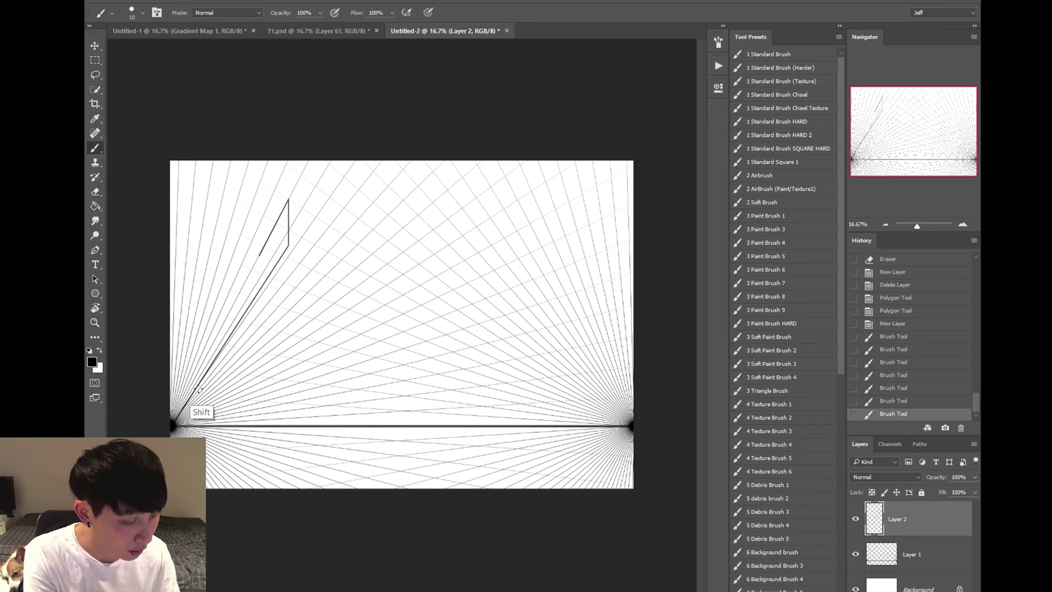
{"action": "left_click", "coordinate": [260, 255], "text": "shift"}
{"action": "key", "text": "ctrl+z"}
{"action": "left_click_drag", "start_coordinate": [259, 256], "coordinate": [256, 291]}
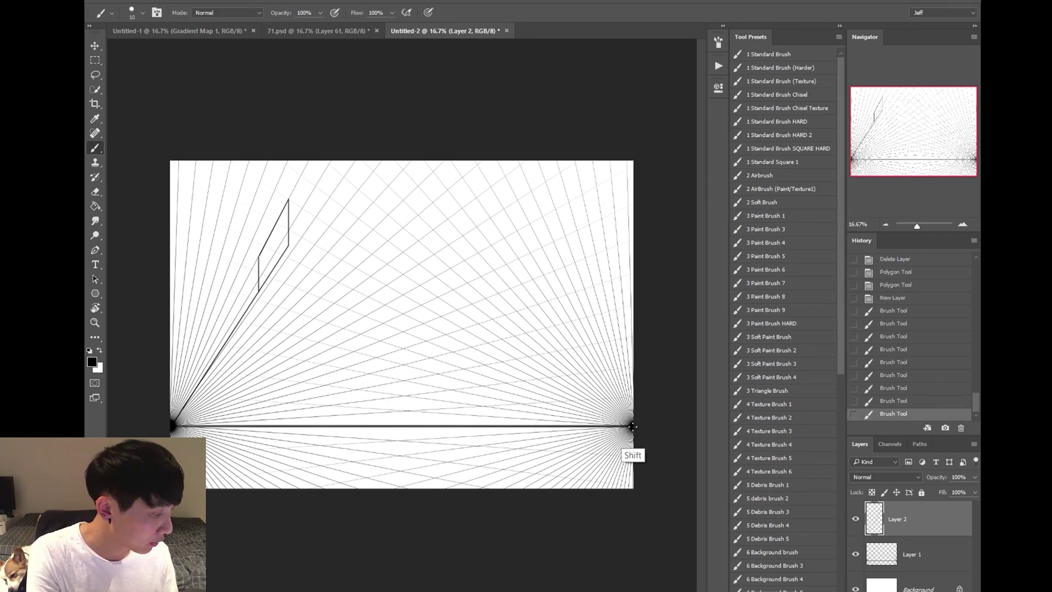
{"action": "left_click", "coordinate": [259, 292]}
{"action": "left_click", "coordinate": [630, 425], "text": "shift"}
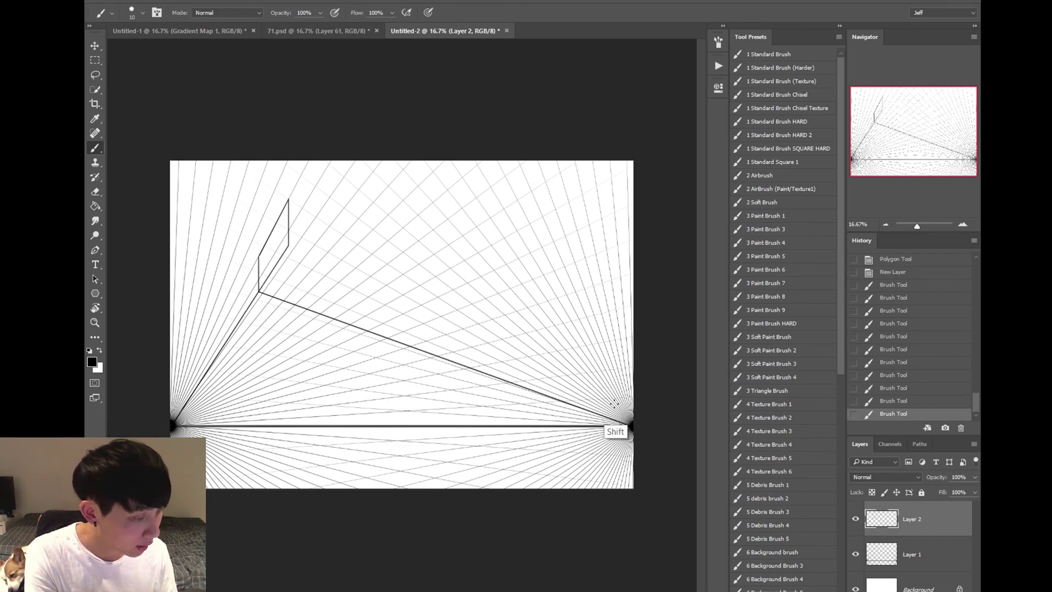
{"action": "left_click", "coordinate": [290, 246]}
{"action": "left_click", "coordinate": [630, 425], "text": "shift"}
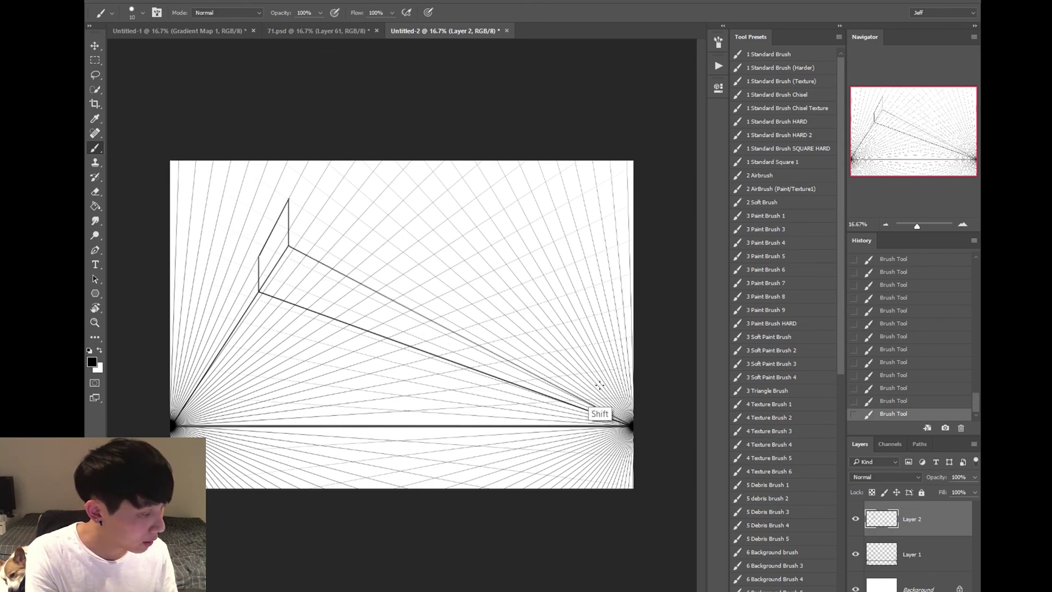
{"action": "left_click", "coordinate": [362, 245], "text": "shift"}
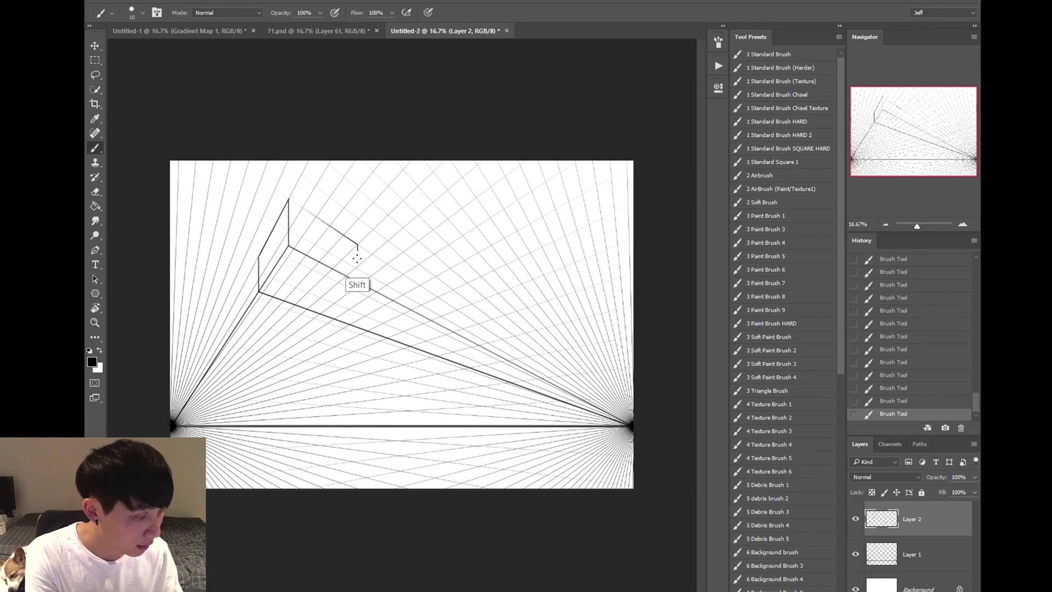
{"action": "left_click", "coordinate": [357, 279], "text": "shift"}
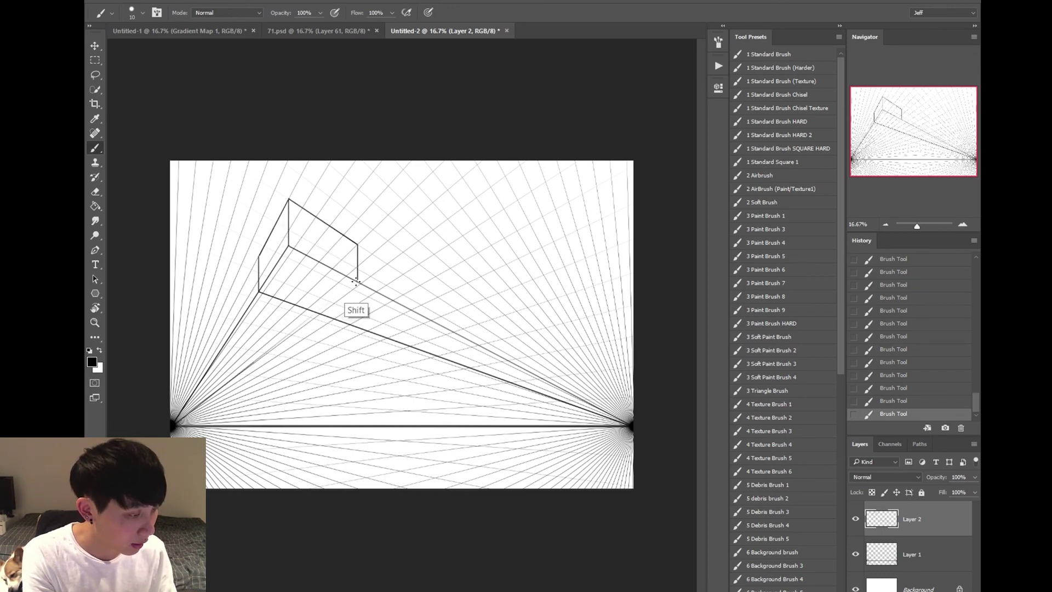
- Erase the construction lines running toward the right vanishing point
{"action": "key", "text": "e"}
{"action": "mouse_move", "coordinate": [371, 284]}
{"action": "left_mouse_down"}
{"action": "mouse_move", "coordinate": [324, 313]}
{"action": "mouse_move", "coordinate": [402, 281]}
{"action": "mouse_move", "coordinate": [411, 314]}
{"action": "mouse_move", "coordinate": [450, 344]}
{"action": "mouse_move", "coordinate": [462, 376]}
{"action": "mouse_move", "coordinate": [643, 423]}
{"action": "left_mouse_up"}
{"action": "mouse_move", "coordinate": [229, 379]}
{"action": "left_mouse_down"}
{"action": "mouse_move", "coordinate": [183, 422]}
{"action": "mouse_move", "coordinate": [247, 346]}
{"action": "mouse_move", "coordinate": [241, 318]}
{"action": "mouse_move", "coordinate": [253, 302]}
{"action": "mouse_move", "coordinate": [311, 322]}
{"action": "left_mouse_up"}
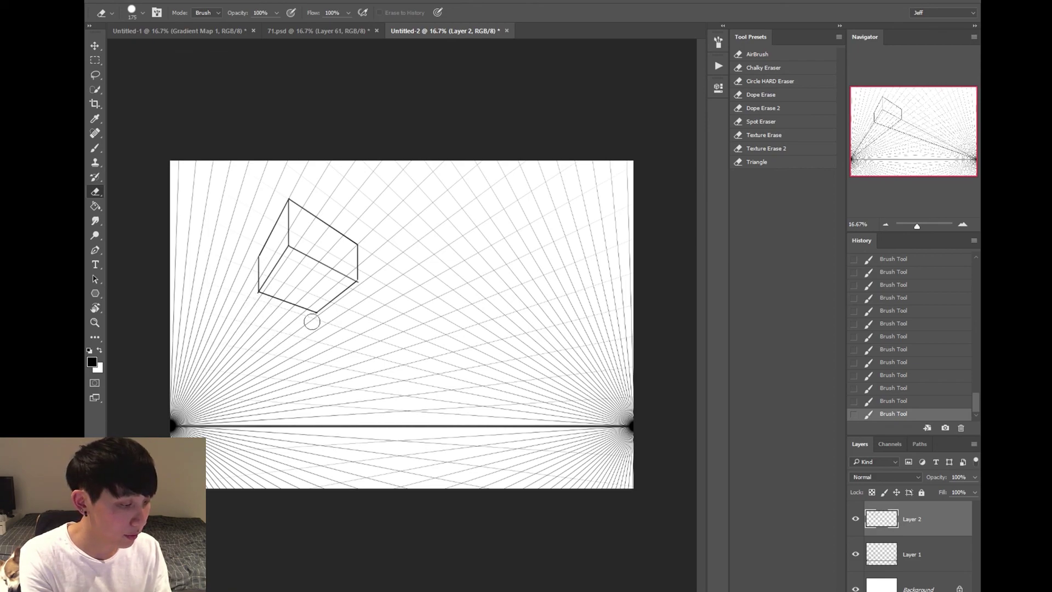
- Draw the second box's front, left and right vertical edges with lines to both vanishing points
{"action": "key", "text": "b"}
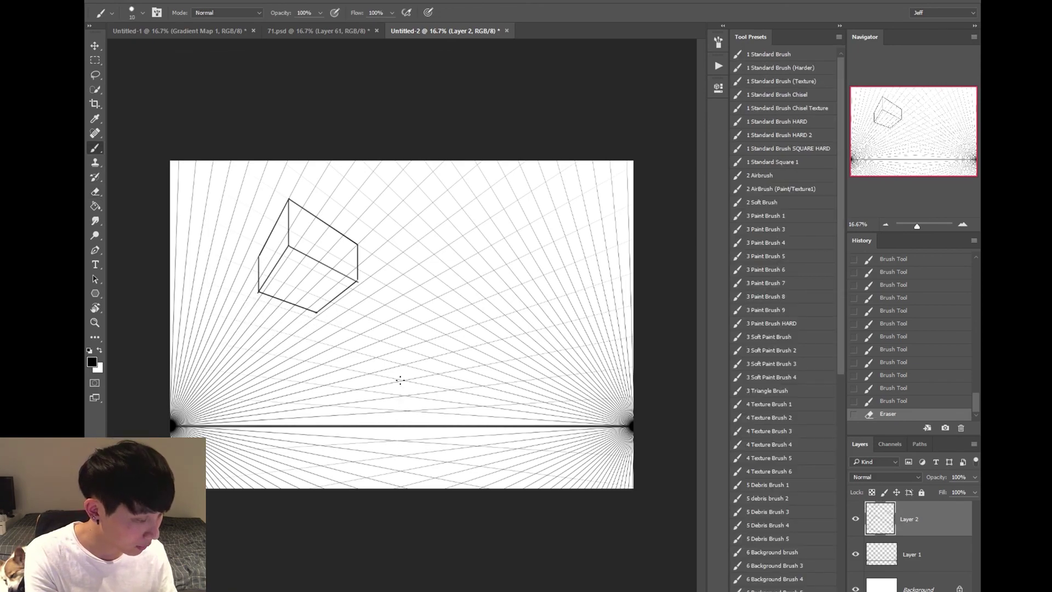
{"action": "left_click_drag", "start_coordinate": [402, 380], "coordinate": [403, 422]}
{"action": "left_click", "coordinate": [403, 457], "text": "shift"}
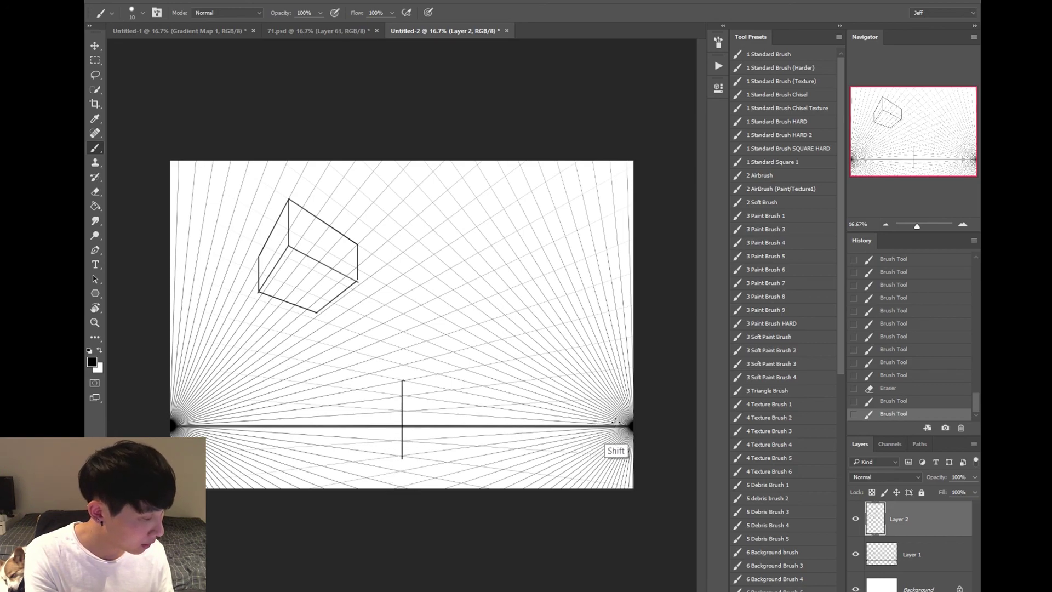
{"action": "left_click", "coordinate": [403, 380]}
{"action": "left_click", "coordinate": [630, 425], "text": "shift"}
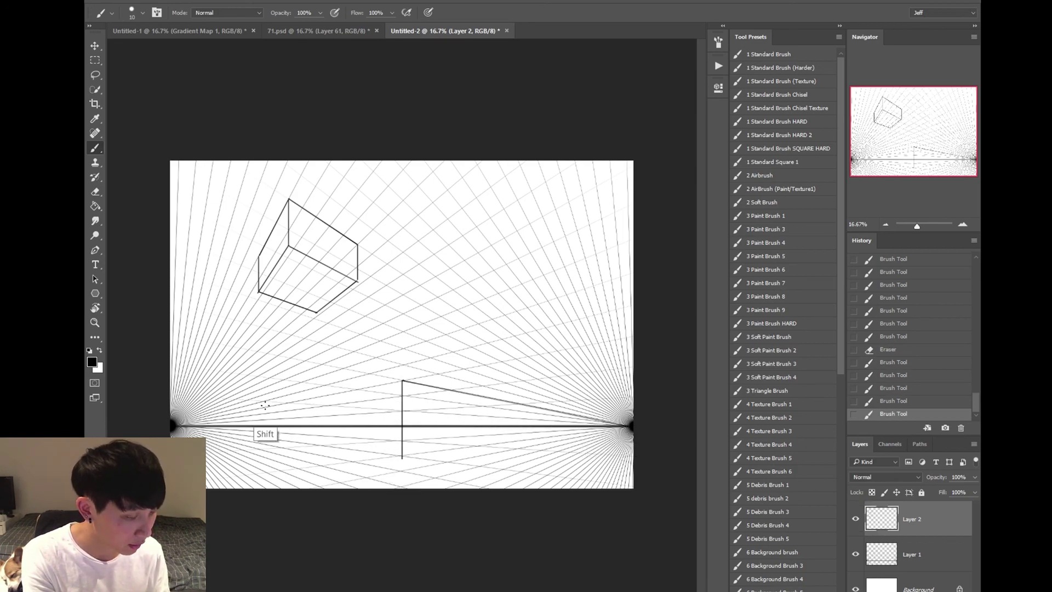
{"action": "left_click_drag", "start_coordinate": [174, 425], "coordinate": [359, 393]}
{"action": "left_click", "coordinate": [339, 448], "text": "shift"}
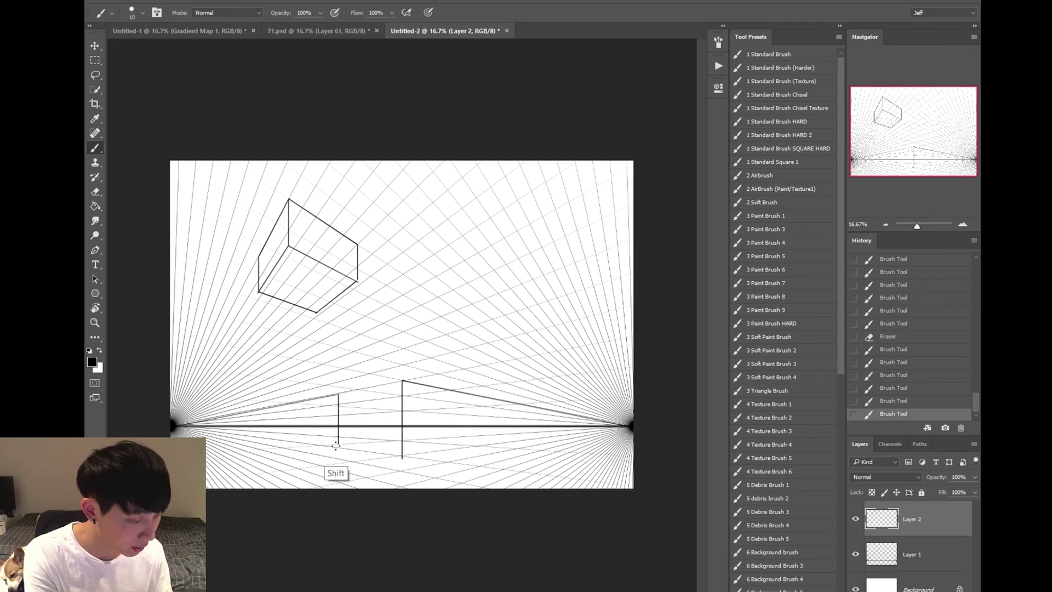
{"action": "left_click_drag", "start_coordinate": [402, 458], "coordinate": [338, 448]}
{"action": "left_click_drag", "start_coordinate": [402, 458], "coordinate": [458, 449]}
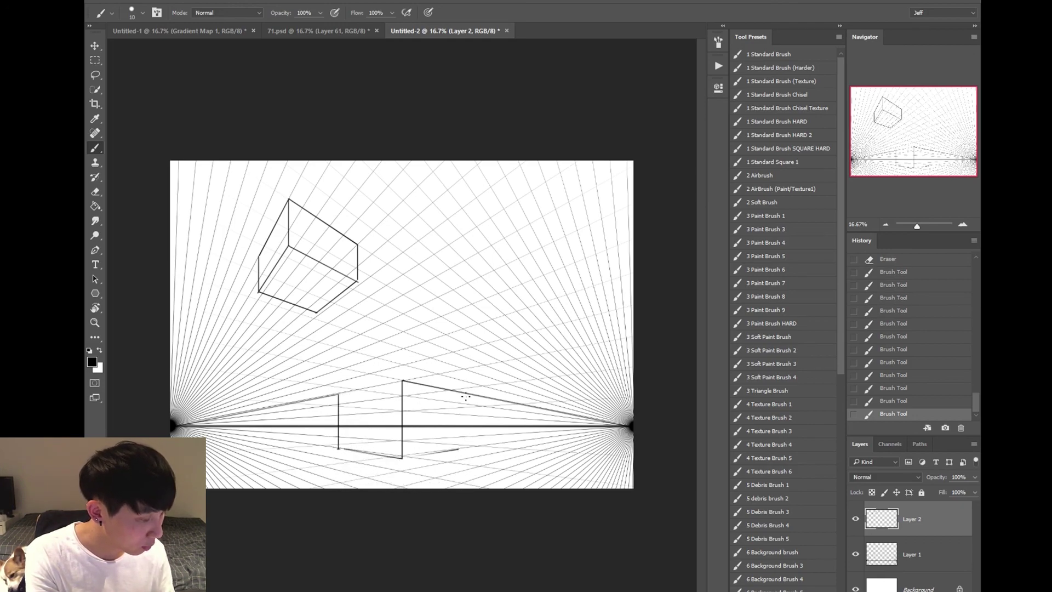
{"action": "left_click_drag", "start_coordinate": [466, 394], "coordinate": [467, 448]}
- Erase stray strokes, hide the perspective grid layer, and start the lower box's top edge
{"action": "key", "text": "e"}
{"action": "mouse_move", "coordinate": [469, 406]}
{"action": "left_mouse_down"}
{"action": "mouse_move", "coordinate": [453, 435]}
{"action": "mouse_move", "coordinate": [457, 419]}
{"action": "mouse_move", "coordinate": [531, 409]}
{"action": "mouse_move", "coordinate": [624, 426]}
{"action": "left_mouse_up"}
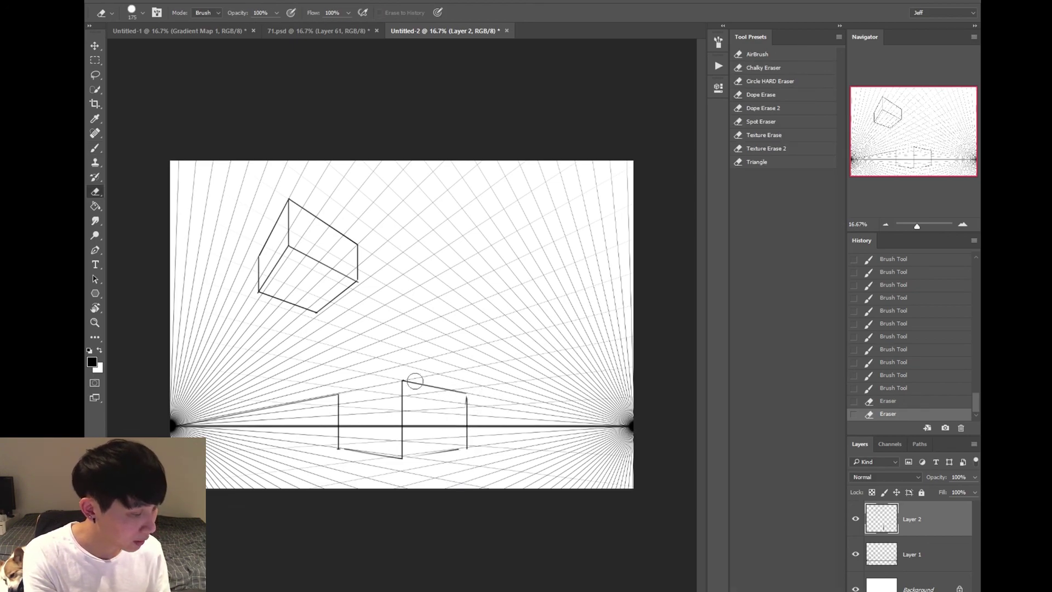
{"action": "left_click", "coordinate": [308, 454]}
{"action": "left_click", "coordinate": [856, 554]}
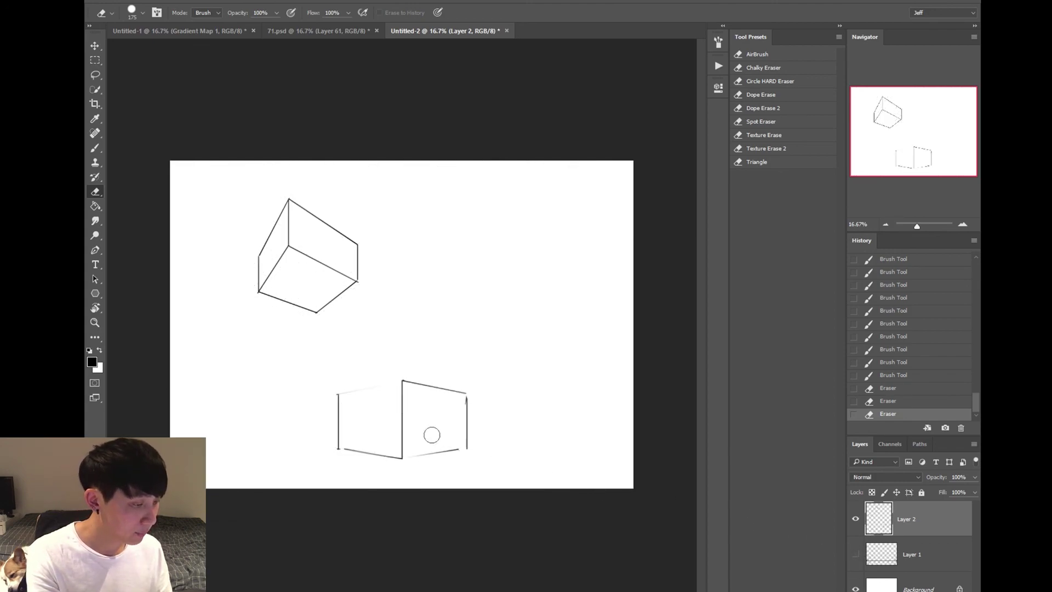
{"action": "key", "text": "b"}
{"action": "left_click", "coordinate": [338, 393]}
- Finish the lower box's top edge, hide the box layer, and add a new layer
{"action": "left_click", "coordinate": [402, 380], "text": "shift"}
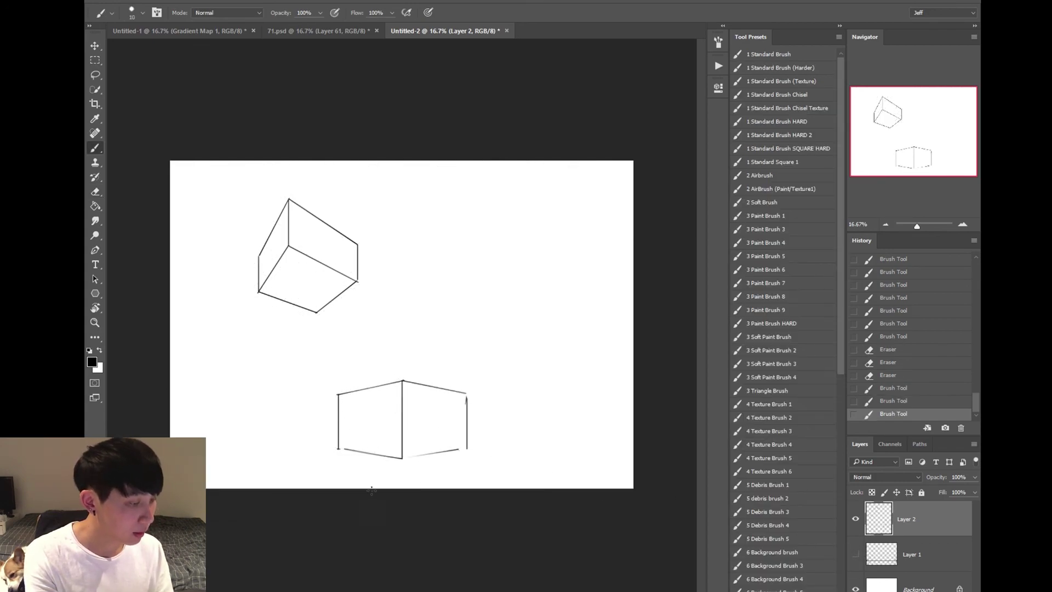
{"action": "key", "text": "ctrl+minus"}
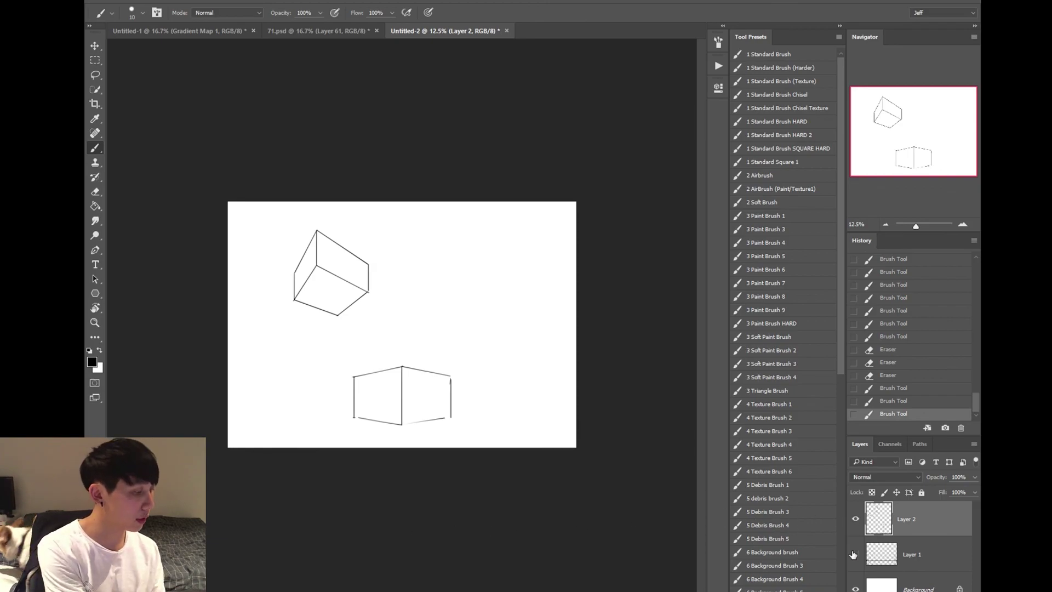
{"action": "left_click", "coordinate": [856, 520]}
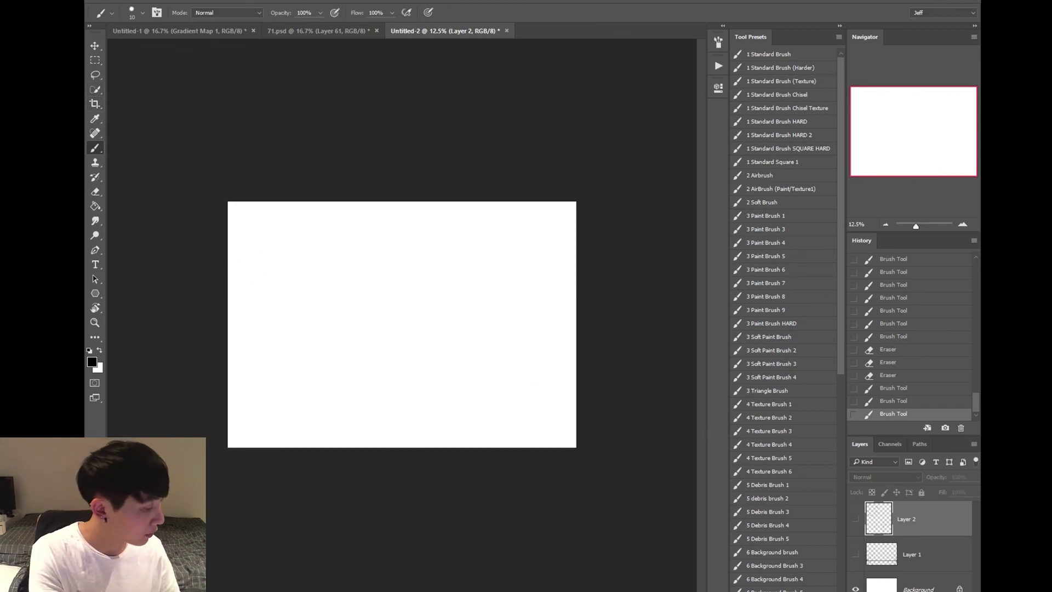
{"action": "key", "text": "ctrl+shift+alt+n"}
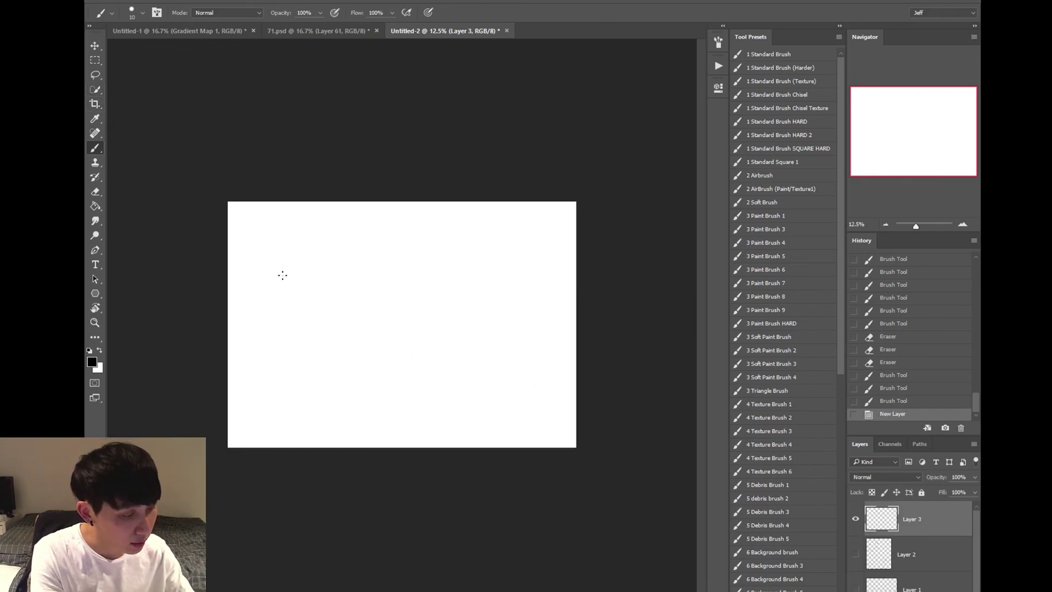
- Draw a rectangular frame from four straight edges, redoing the first attempt
{"action": "left_click_drag", "start_coordinate": [284, 266], "coordinate": [285, 347]}
{"action": "mouse_move", "coordinate": [285, 267]}
{"action": "left_mouse_down"}
{"action": "mouse_move", "coordinate": [495, 265]}
{"action": "mouse_move", "coordinate": [493, 348]}
{"action": "left_mouse_up"}
{"action": "key", "text": "ctrl+alt+z"}
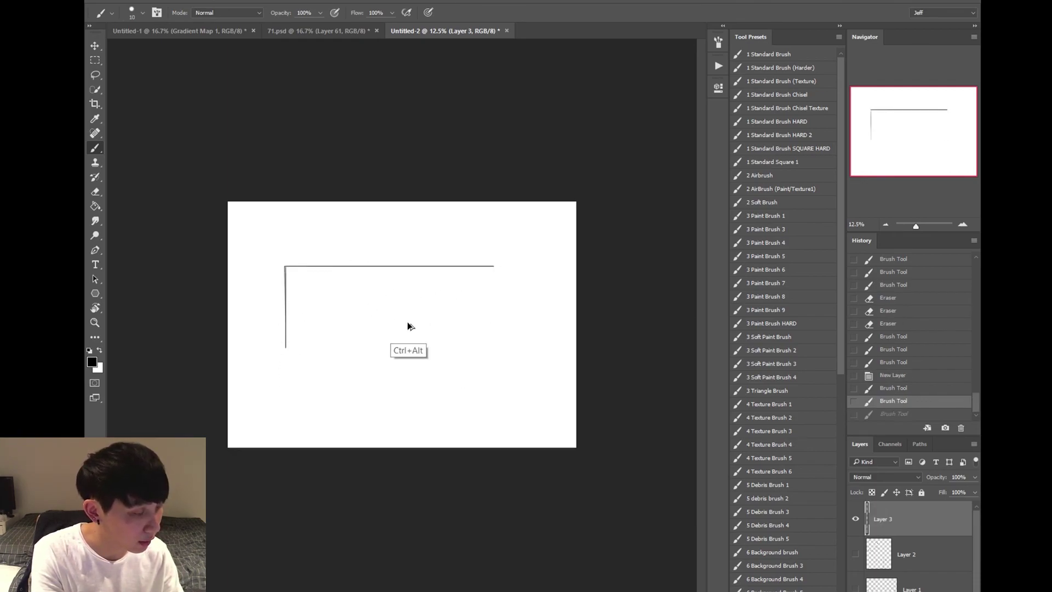
{"action": "key", "text": "ctrl+alt+z"}
{"action": "key", "text": "ctrl+alt+z"}
{"action": "left_click_drag", "start_coordinate": [295, 265], "coordinate": [295, 349]}
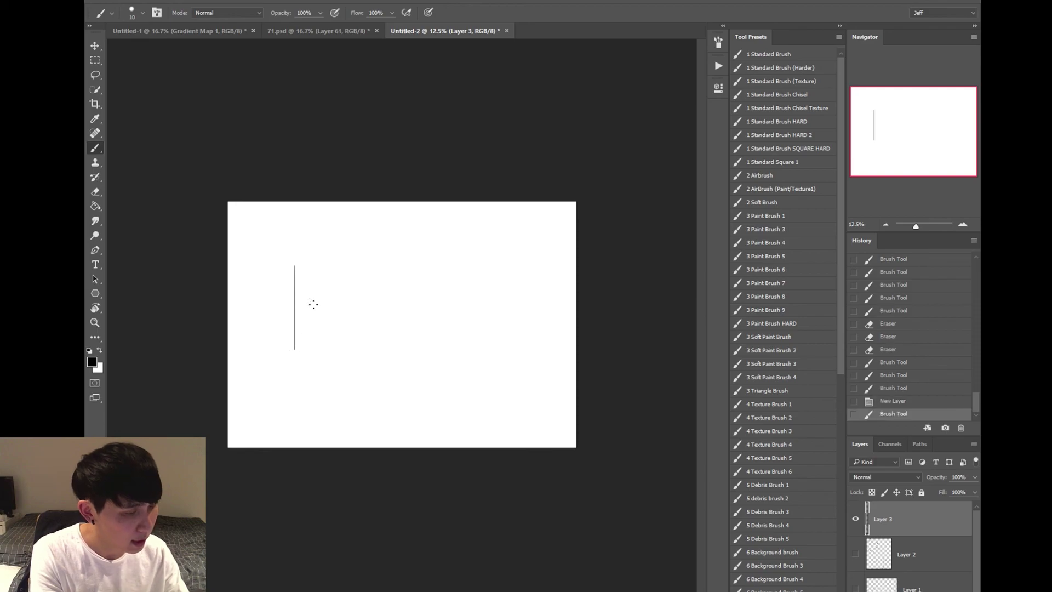
{"action": "left_click_drag", "start_coordinate": [294, 266], "coordinate": [478, 270]}
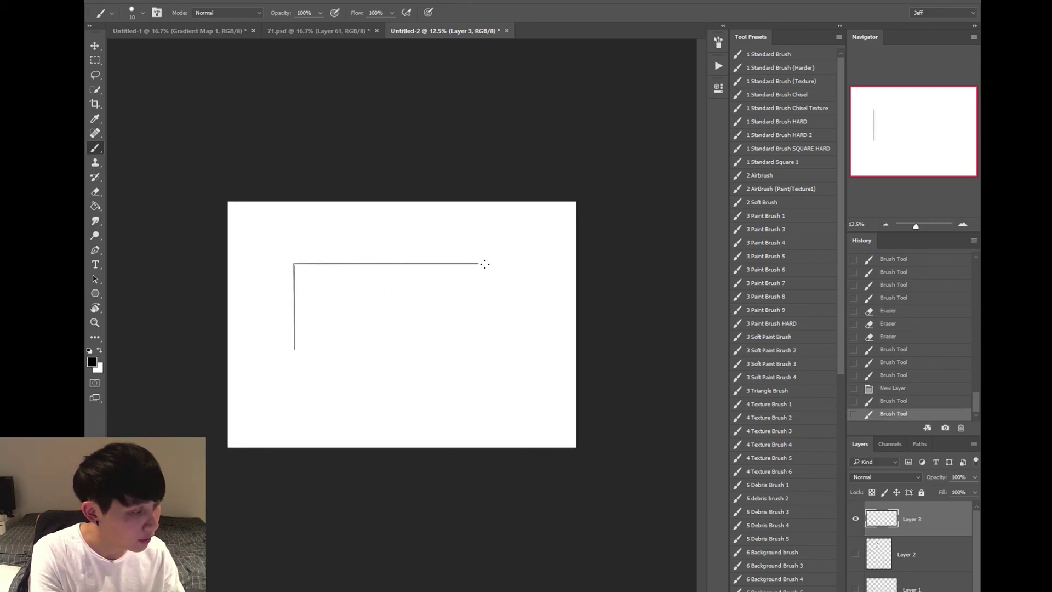
{"action": "left_click", "coordinate": [478, 349], "text": "shift"}
{"action": "left_click", "coordinate": [294, 349], "text": "shift"}
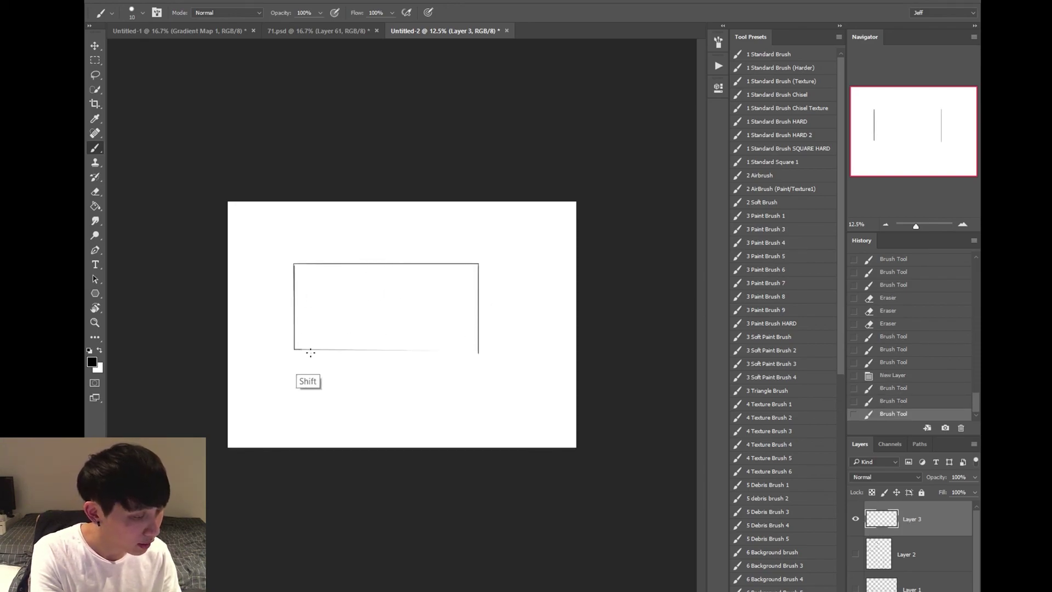
- Erase the frame's bottom-right overshoot and draw a horizontal horizon line across the canvas
{"action": "key", "text": "ctrl+plus"}
{"action": "key", "text": "e"}
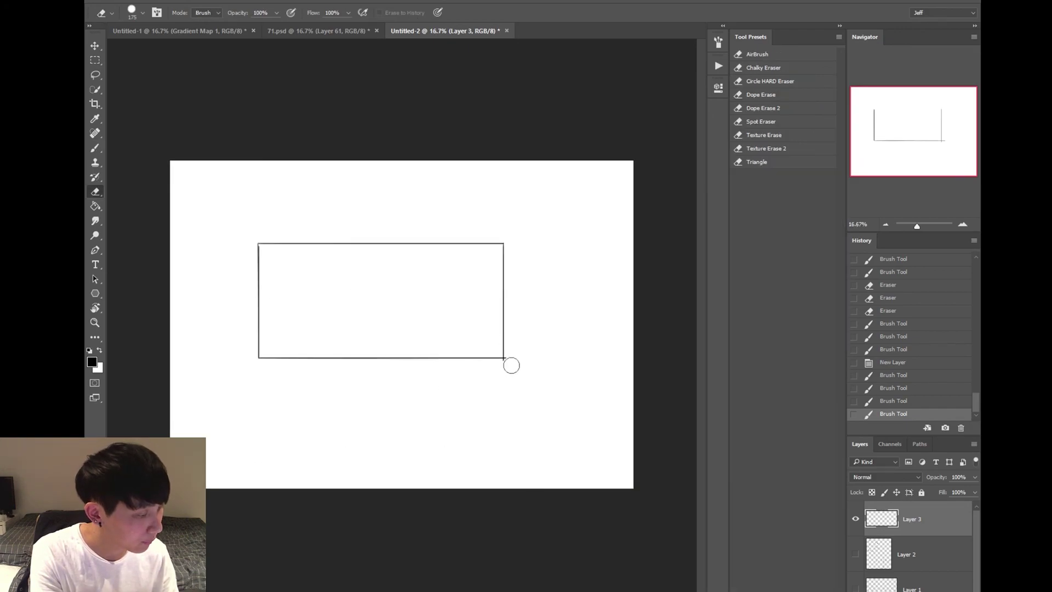
{"action": "left_click_drag", "start_coordinate": [512, 366], "coordinate": [519, 355]}
{"action": "key", "text": "b"}
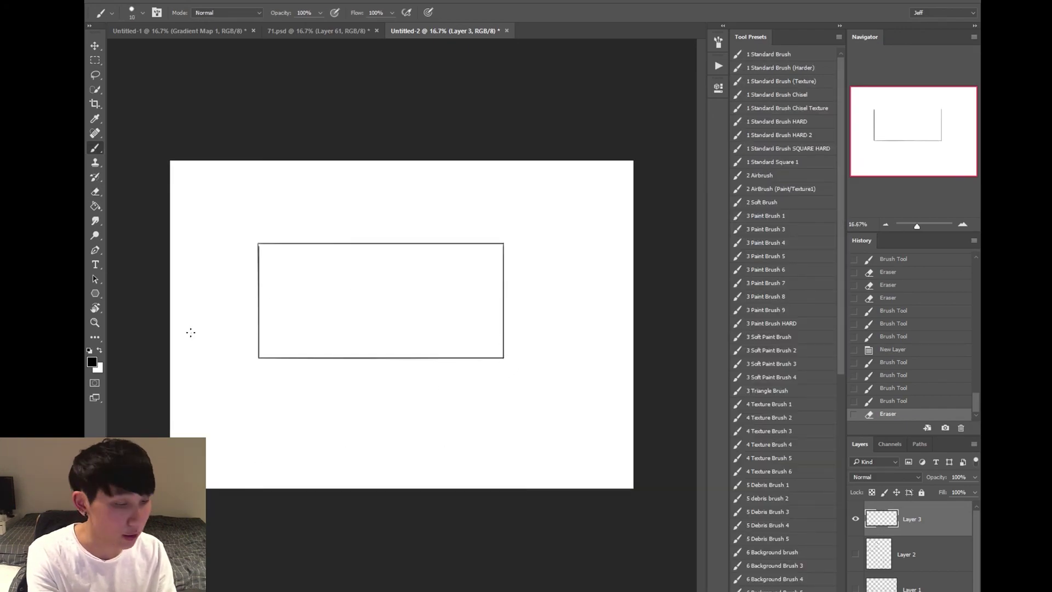
{"action": "left_click_drag", "start_coordinate": [175, 334], "coordinate": [633, 334]}
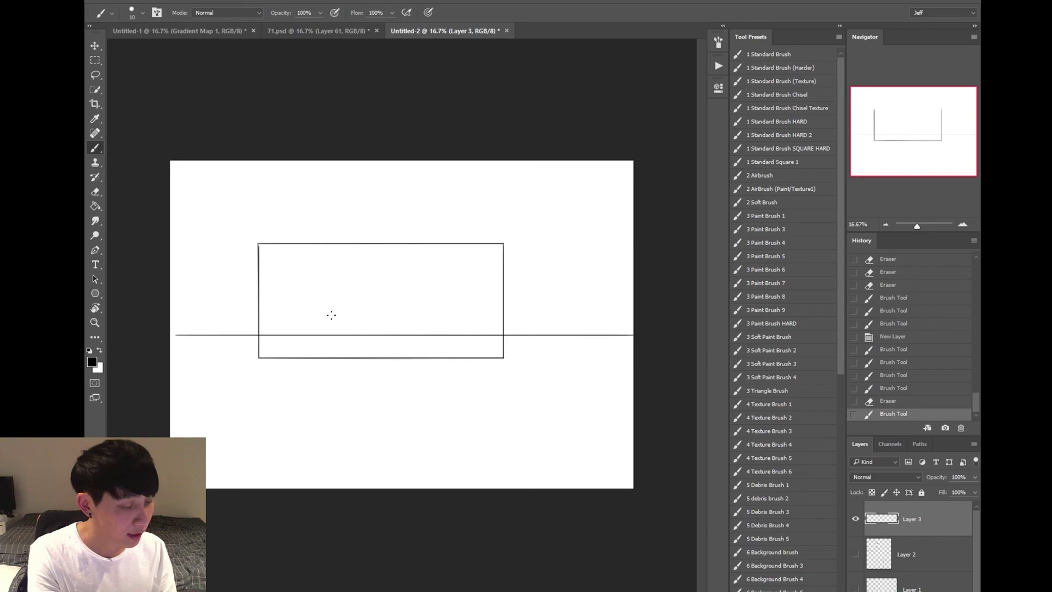
- Drag Polygon-tool starbursts at the horizon's left and right ends
{"action": "left_click", "coordinate": [96, 293]}
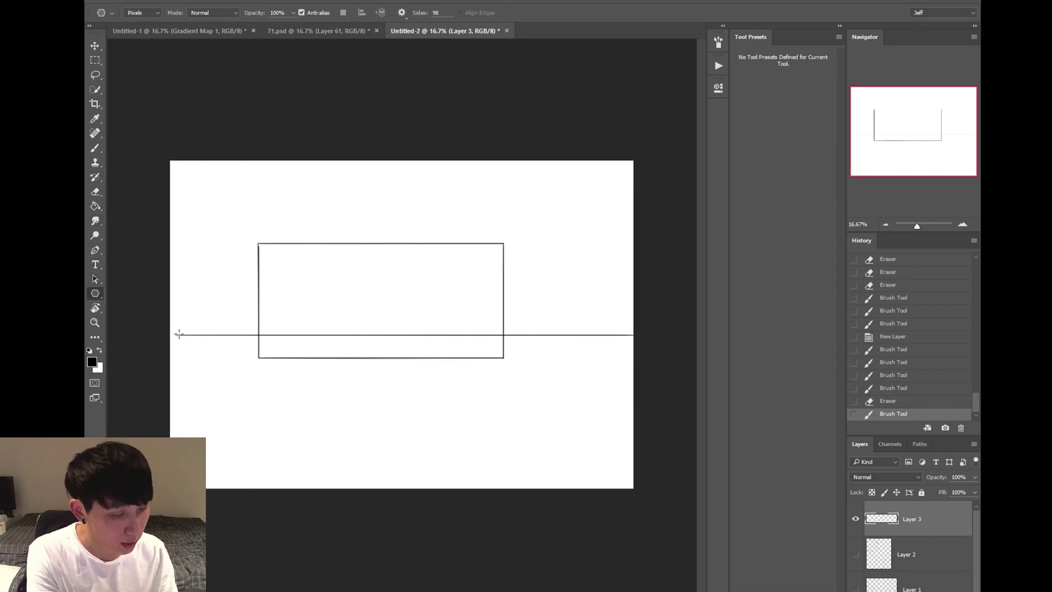
{"action": "left_click_drag", "start_coordinate": [176, 334], "coordinate": [503, 246]}
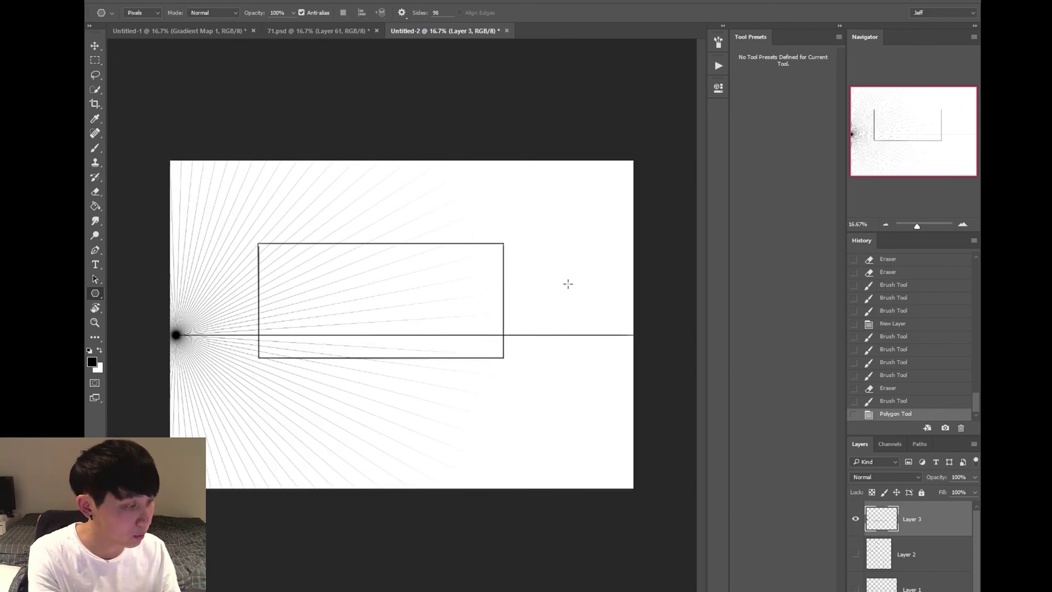
{"action": "mouse_move", "coordinate": [619, 335]}
{"action": "left_mouse_down"}
{"action": "mouse_move", "coordinate": [257, 303]}
{"action": "mouse_move", "coordinate": [251, 287]}
{"action": "left_mouse_up"}
- Draw the small box's near vertical, top, right vertical and bottom edges
{"action": "key", "text": "b"}
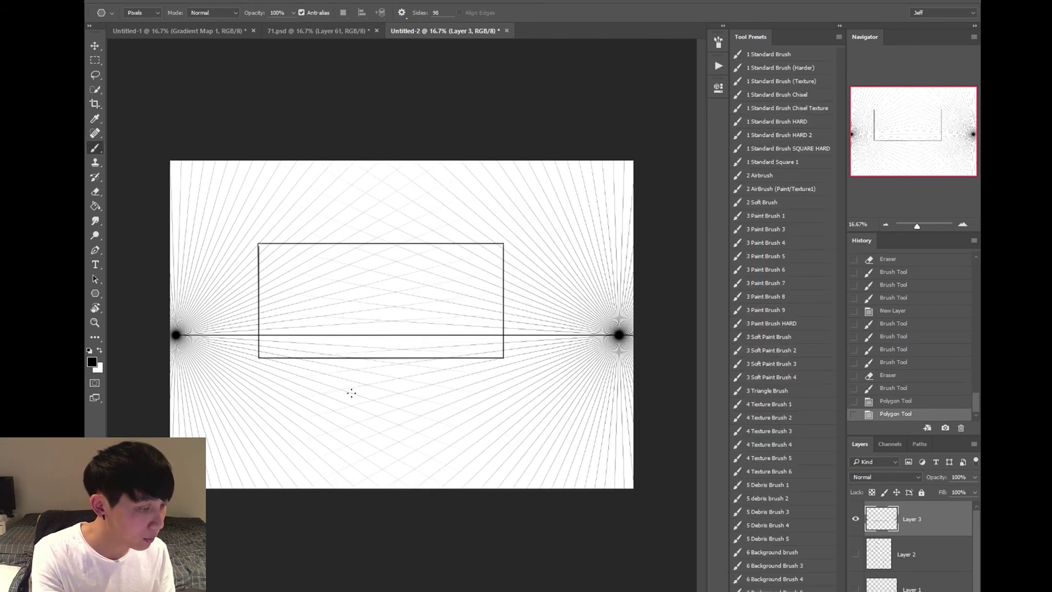
{"action": "key", "text": "ctrl+plus"}
{"action": "key", "text": "ctrl+minus"}
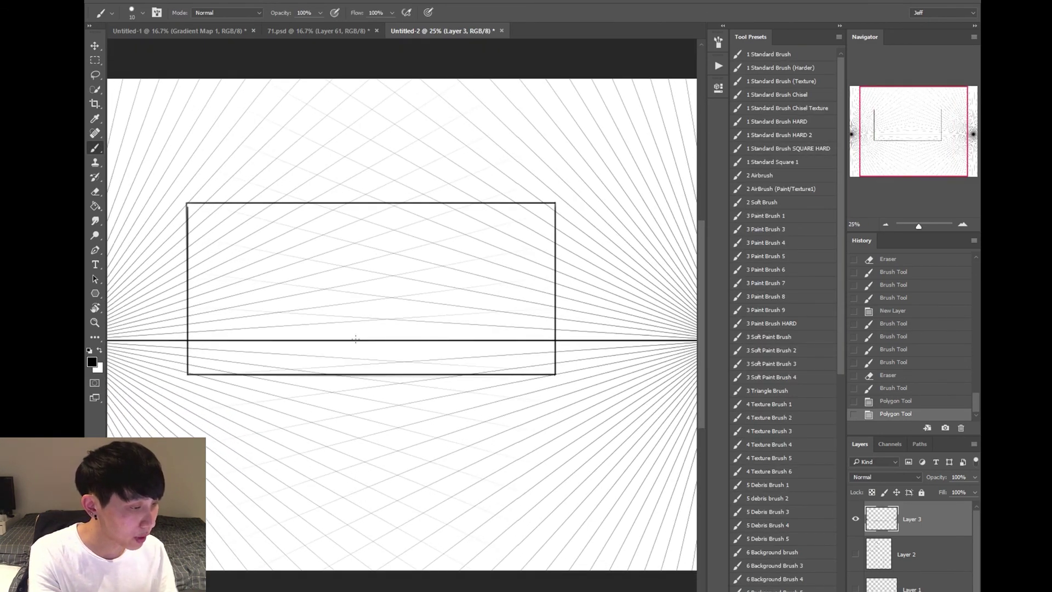
{"action": "left_click", "coordinate": [296, 227]}
{"action": "left_click", "coordinate": [295, 270], "text": "shift"}
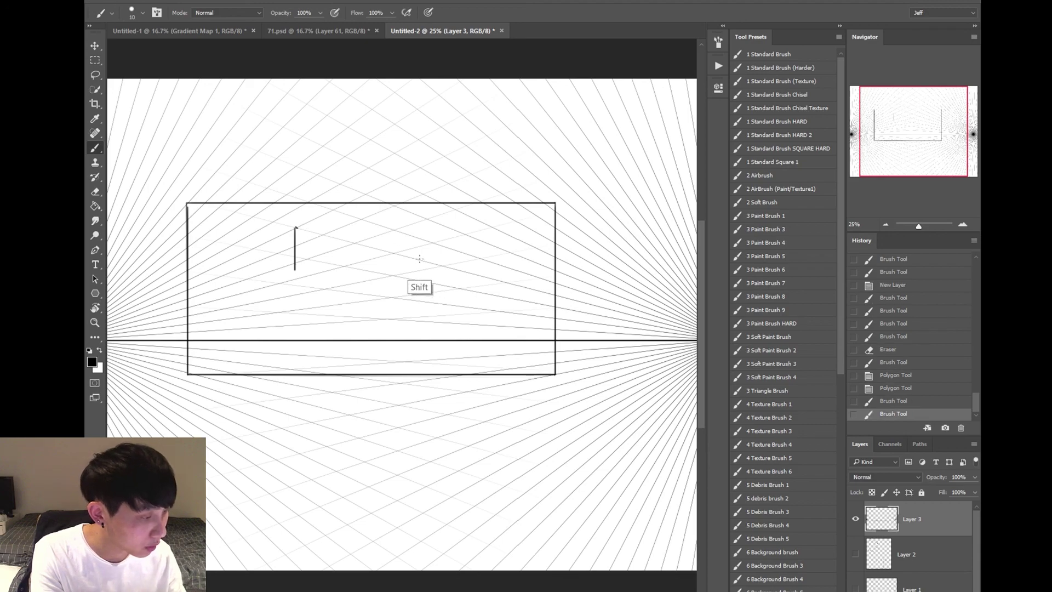
{"action": "left_click", "coordinate": [379, 249], "text": "shift"}
{"action": "left_click", "coordinate": [379, 284], "text": "shift"}
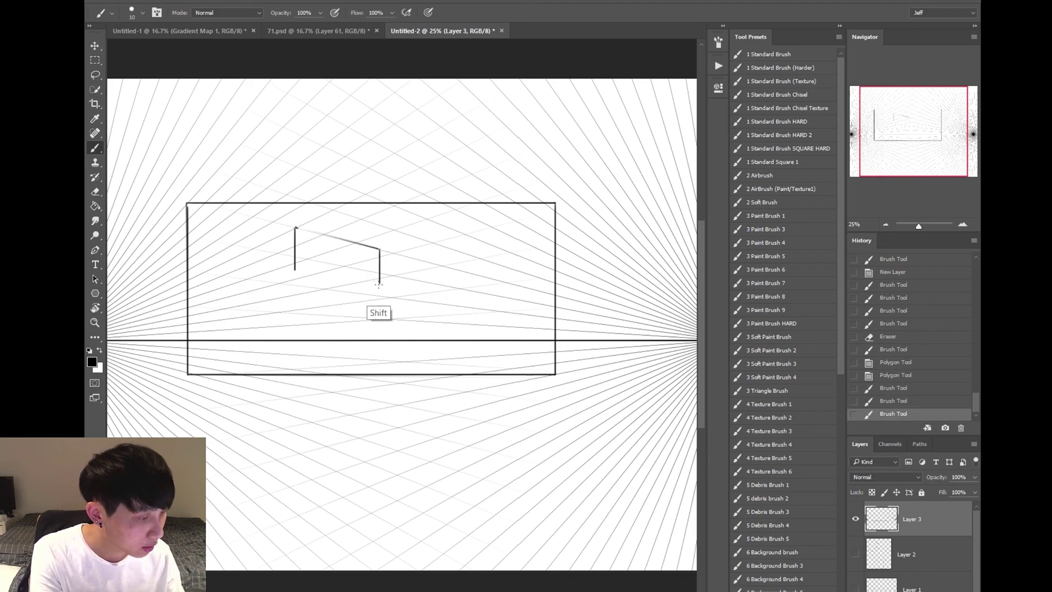
{"action": "key", "text": "ctrl+minus"}
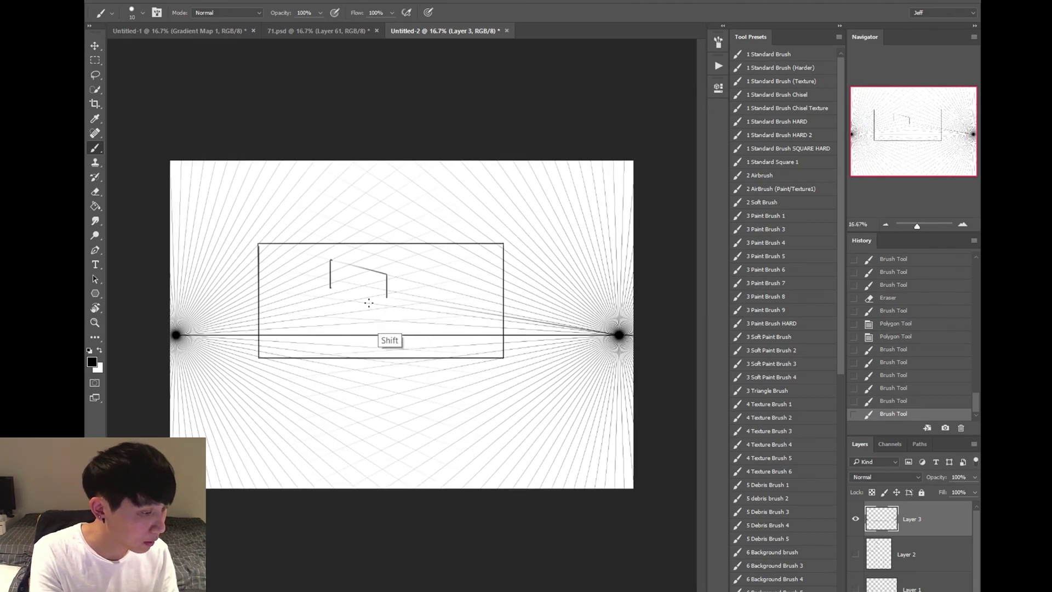
{"action": "left_click", "coordinate": [331, 286], "text": "shift"}
- Add guides from both vanishing points to the box corners and its short left edge
{"action": "left_click", "coordinate": [176, 334]}
{"action": "left_click", "coordinate": [385, 297], "text": "shift"}
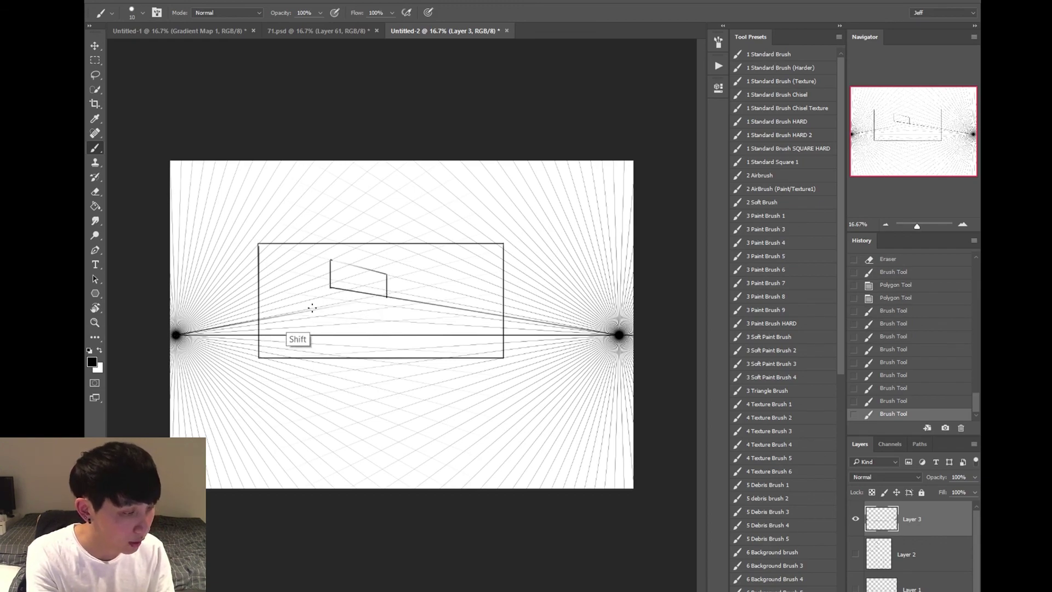
{"action": "left_click", "coordinate": [386, 297], "text": "shift"}
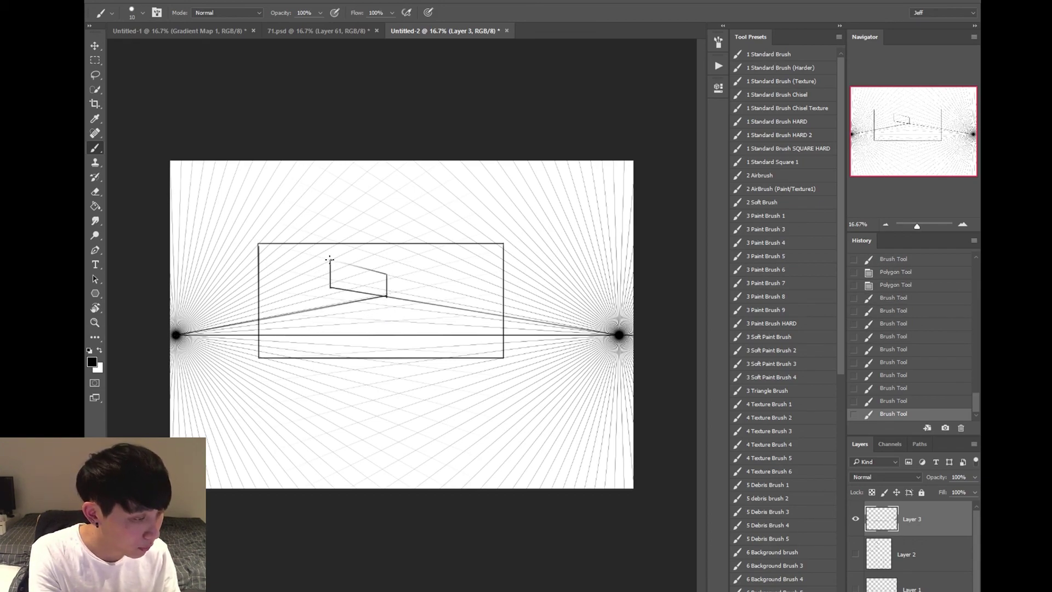
{"action": "mouse_move", "coordinate": [313, 270]}
{"action": "left_mouse_down"}
{"action": "mouse_move", "coordinate": [329, 260]}
{"action": "mouse_move", "coordinate": [309, 291]}
{"action": "left_mouse_up"}
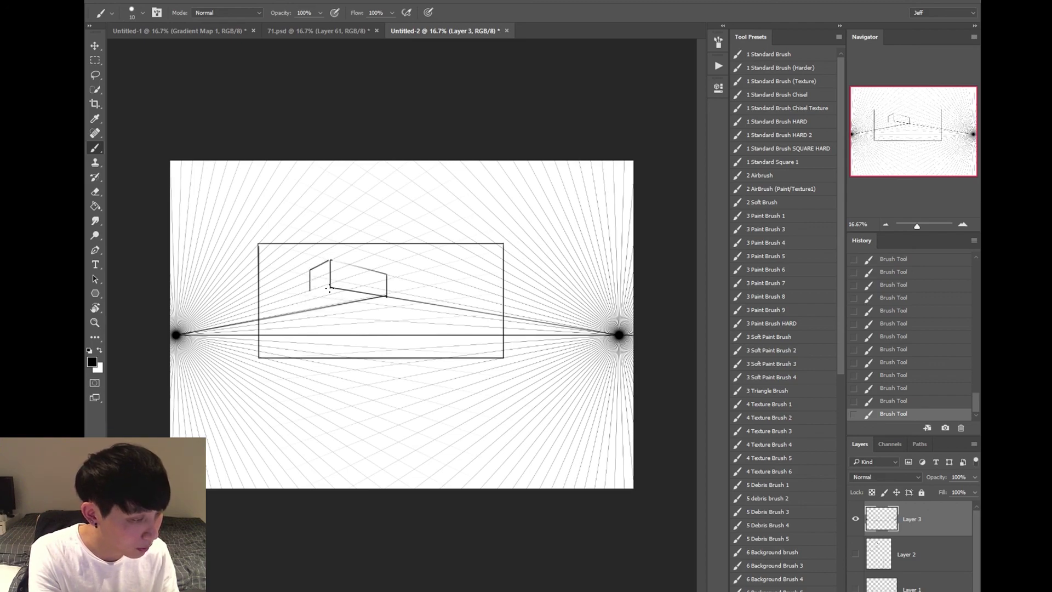
{"action": "left_click", "coordinate": [176, 334]}
{"action": "left_click", "coordinate": [330, 287], "text": "shift"}
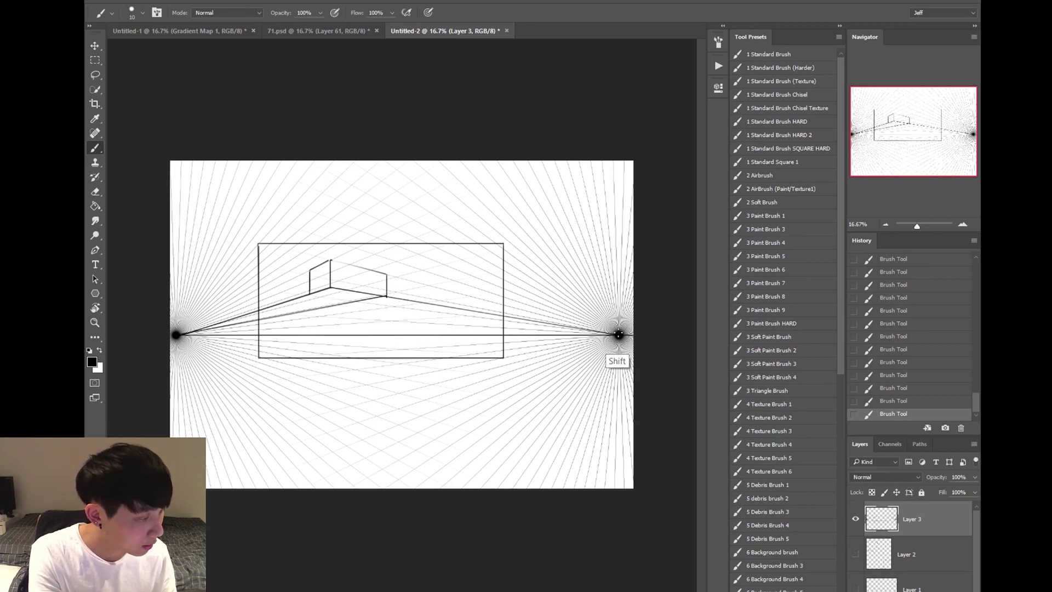
{"action": "left_click", "coordinate": [619, 334], "text": "shift"}
{"action": "left_click", "coordinate": [309, 294], "text": "shift"}
- Erase stray guides around the box, redraw its bottom edges, and begin a second box's vertical
{"action": "key", "text": "e"}
{"action": "mouse_move", "coordinate": [398, 296]}
{"action": "left_mouse_down"}
{"action": "mouse_move", "coordinate": [350, 317]}
{"action": "mouse_move", "coordinate": [266, 303]}
{"action": "mouse_move", "coordinate": [270, 320]}
{"action": "mouse_move", "coordinate": [302, 303]}
{"action": "mouse_move", "coordinate": [482, 312]}
{"action": "left_mouse_up"}
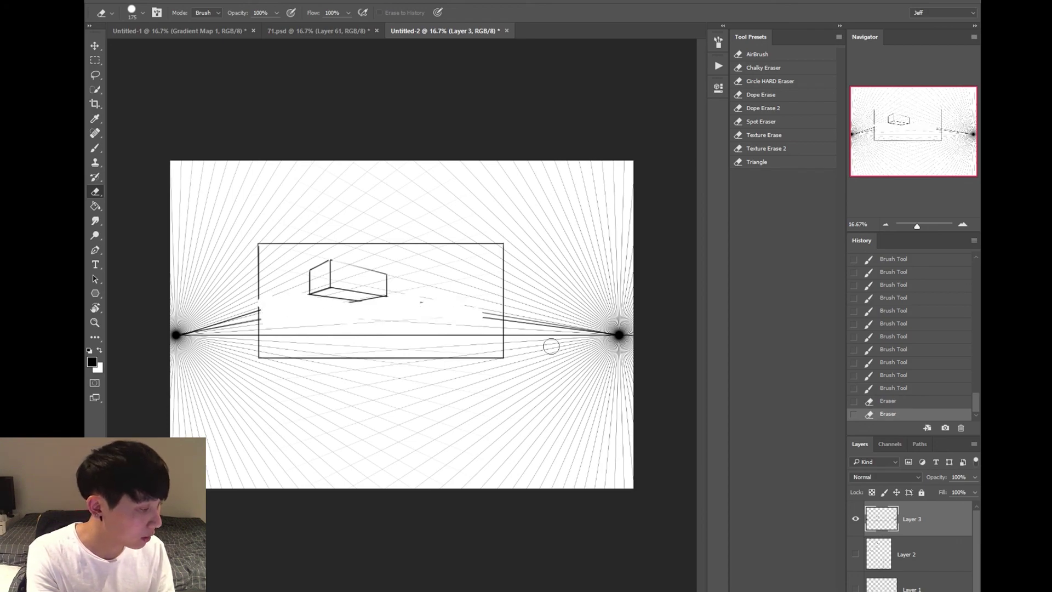
{"action": "left_click", "coordinate": [857, 519]}
{"action": "left_click", "coordinate": [857, 519]}
{"action": "key", "text": "b"}
{"action": "mouse_move", "coordinate": [412, 305]}
{"action": "left_mouse_down"}
{"action": "mouse_move", "coordinate": [456, 300]}
{"action": "mouse_move", "coordinate": [420, 305]}
{"action": "mouse_move", "coordinate": [495, 319]}
{"action": "left_mouse_up"}
{"action": "key", "text": "e"}
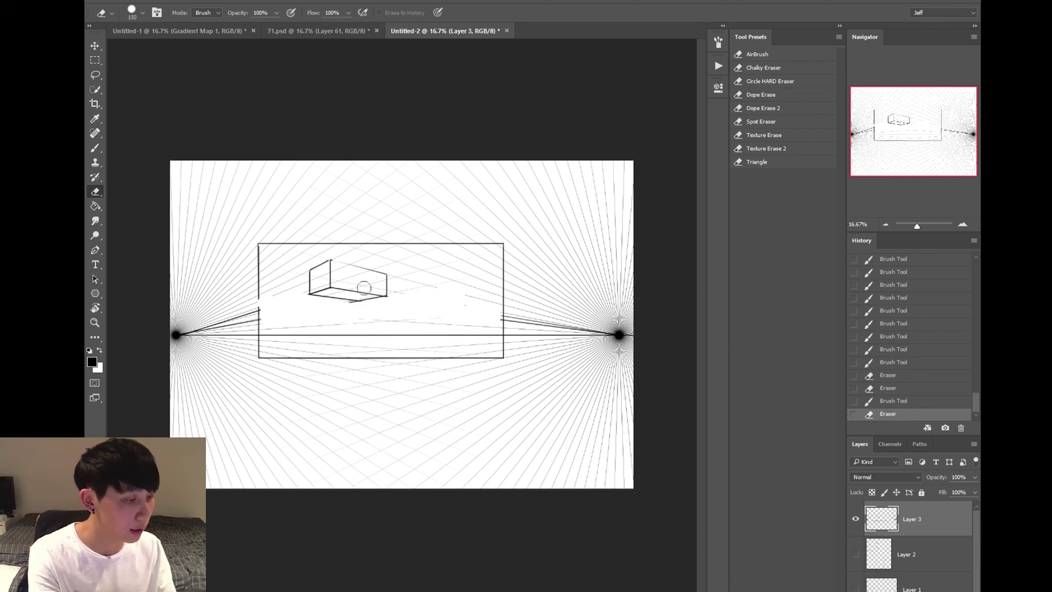
{"action": "left_click_drag", "start_coordinate": [348, 280], "coordinate": [395, 282]}
{"action": "key", "text": "b"}
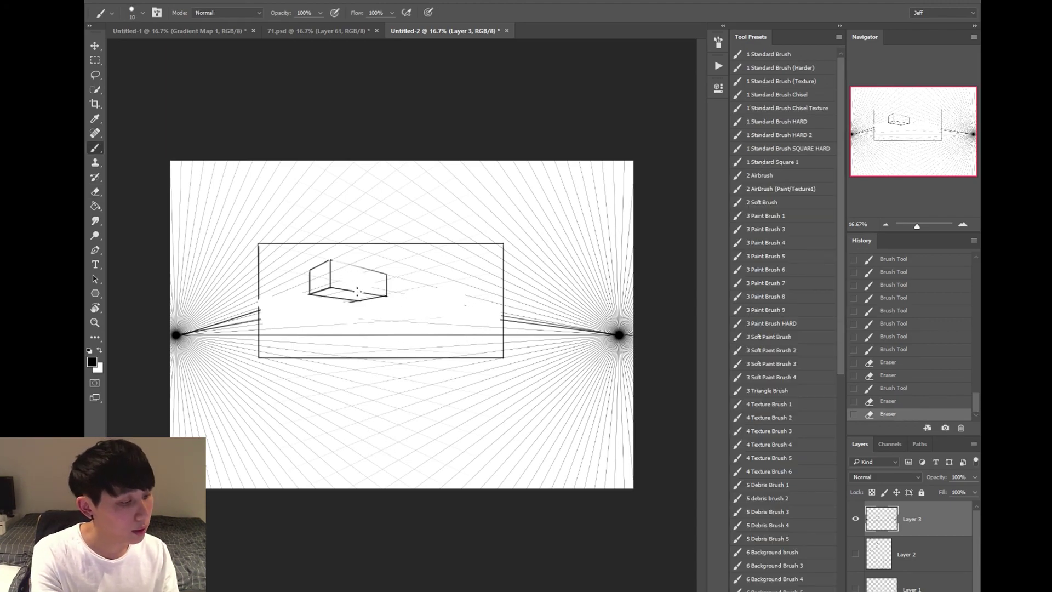
{"action": "left_click_drag", "start_coordinate": [311, 293], "coordinate": [387, 296]}
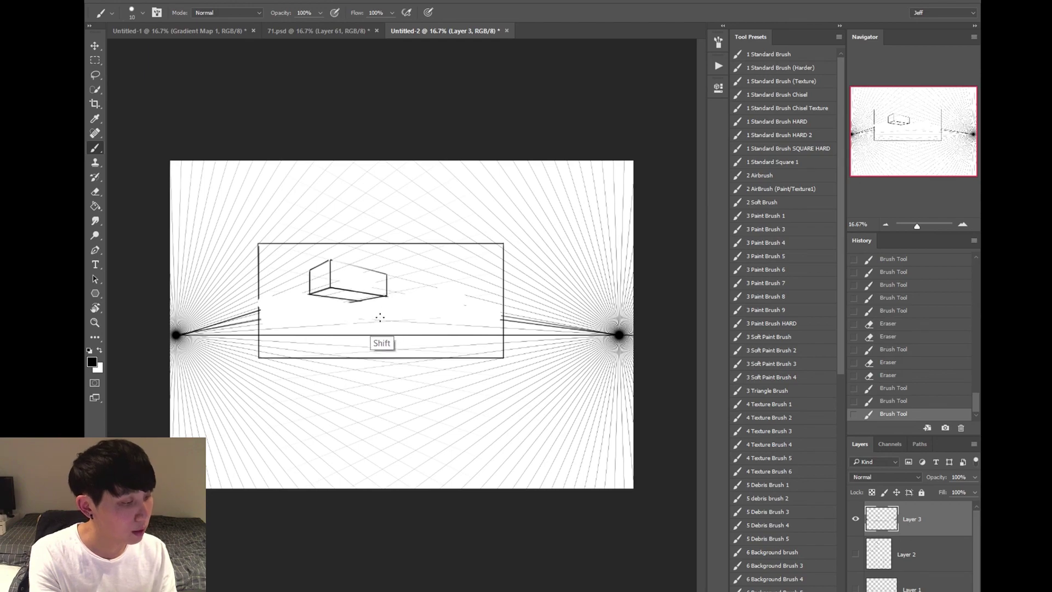
{"action": "left_click_drag", "start_coordinate": [397, 348], "coordinate": [398, 305]}
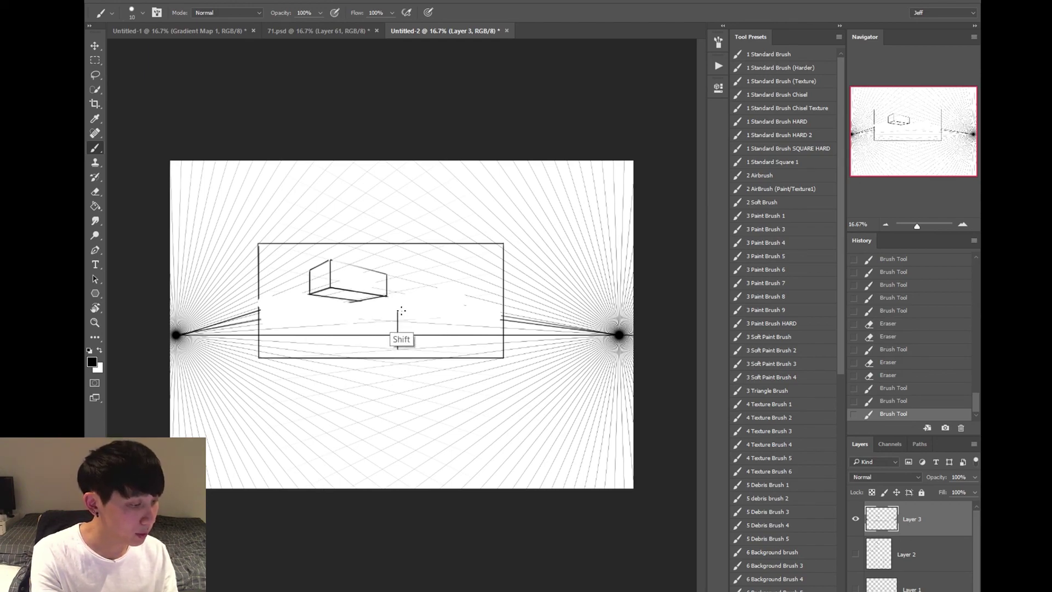
{"action": "left_click", "coordinate": [593, 323], "text": "shift"}
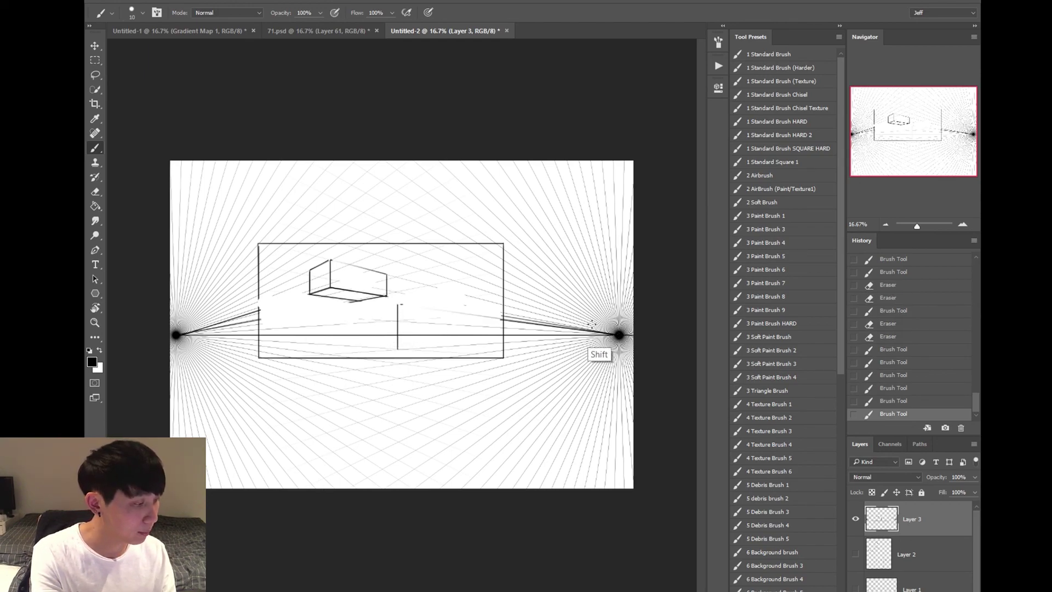
- Connect the lower box's vertical edge top and foot to guides from both vanishing points
{"action": "left_click", "coordinate": [400, 303], "text": "shift"}
{"action": "left_click", "coordinate": [399, 348], "text": "shift"}
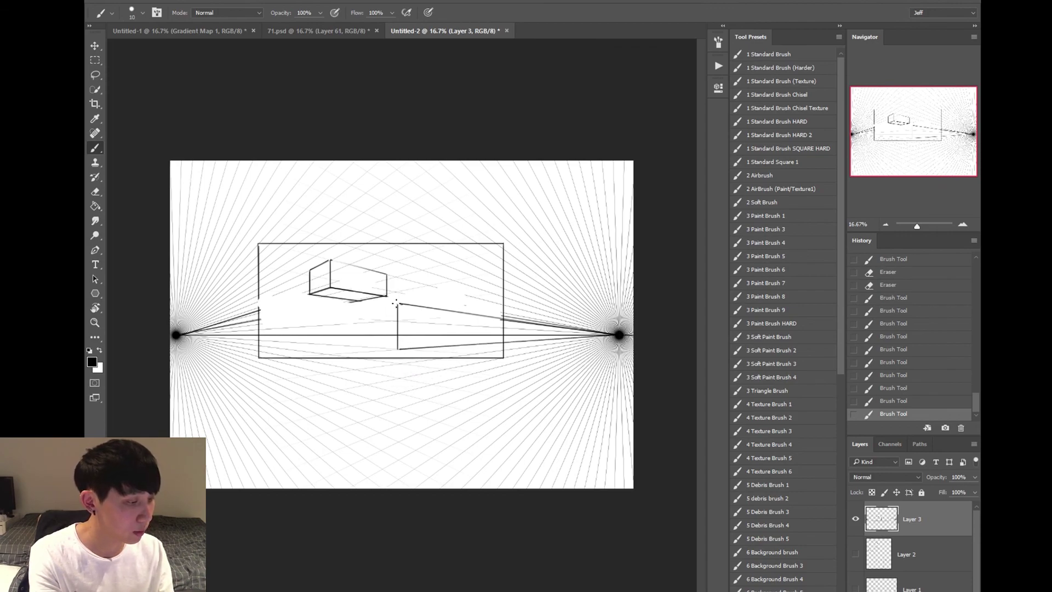
{"action": "left_click", "coordinate": [400, 303]}
{"action": "left_click", "coordinate": [176, 335], "text": "shift"}
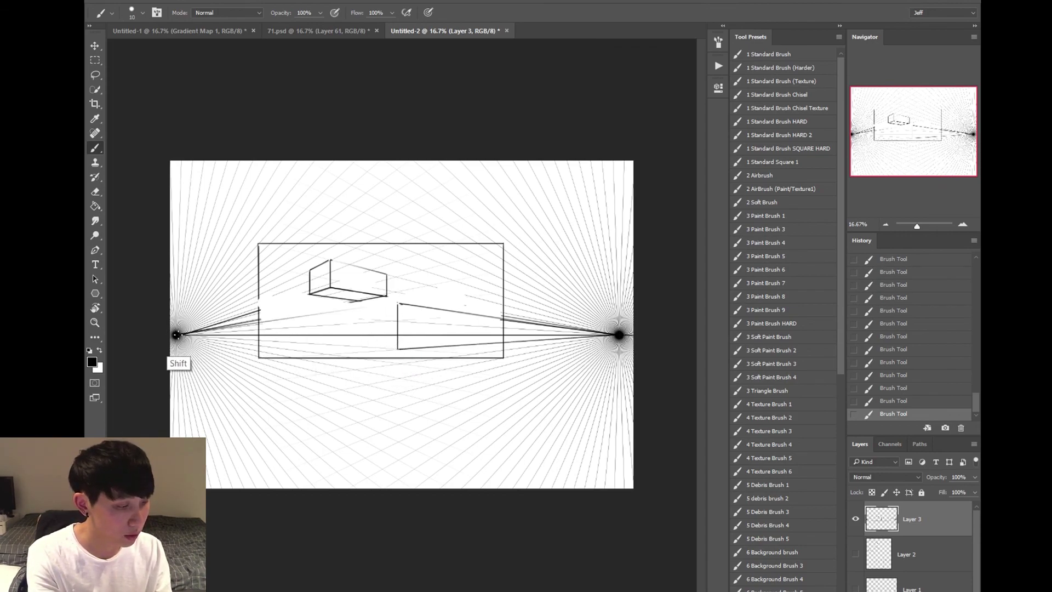
{"action": "left_click", "coordinate": [399, 348], "text": "shift"}
{"action": "left_click", "coordinate": [336, 313], "text": "shift"}
{"action": "left_click", "coordinate": [335, 341], "text": "shift"}
- Redraw the lower box's left and right vertical edges and join their tops
{"action": "key", "text": "ctrl+alt+z"}
{"action": "key", "text": "ctrl+alt+z"}
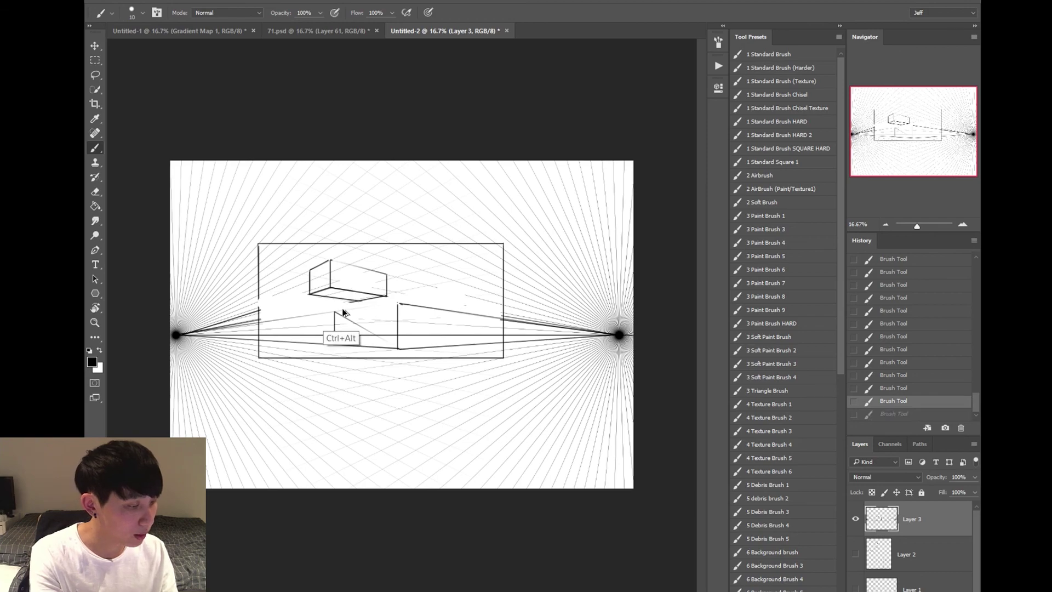
{"action": "left_click", "coordinate": [336, 311]}
{"action": "left_click", "coordinate": [335, 340], "text": "shift"}
{"action": "left_click", "coordinate": [442, 311]}
{"action": "left_click", "coordinate": [442, 335], "text": "shift"}
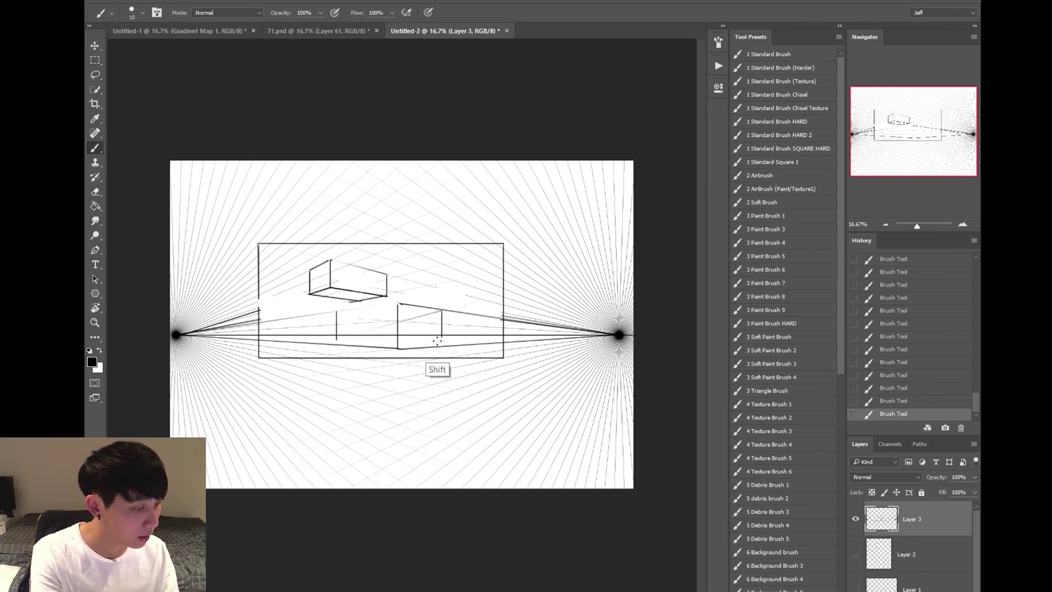
{"action": "key", "text": "ctrl+alt+z"}
{"action": "left_click", "coordinate": [443, 310]}
{"action": "left_click", "coordinate": [443, 341], "text": "shift"}
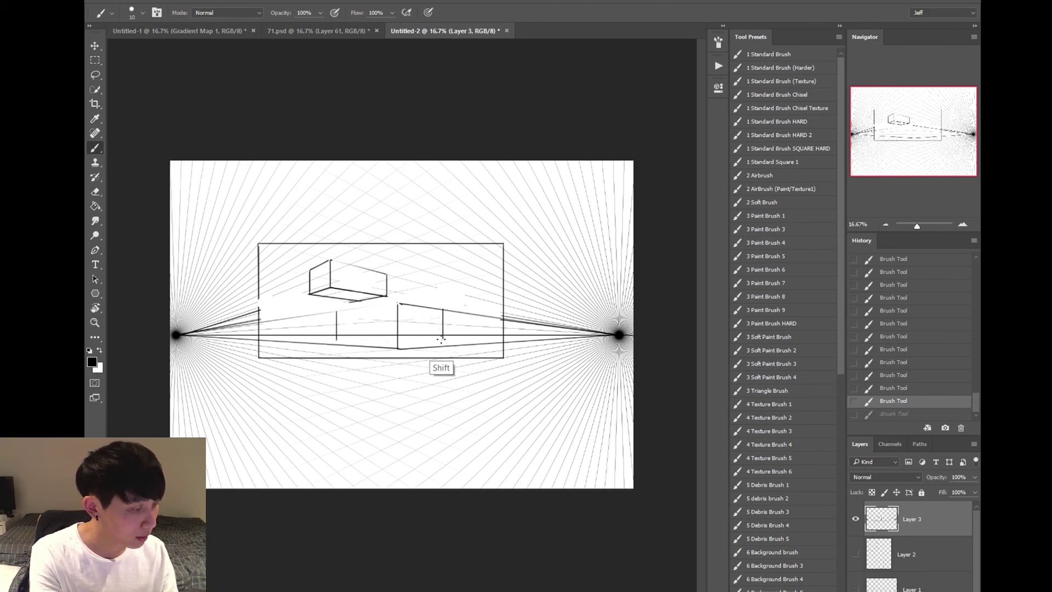
{"action": "left_click", "coordinate": [336, 311]}
{"action": "left_click", "coordinate": [399, 304], "text": "shift"}
- Erase faint construction lines and overhangs, shrinking the eraser to 150 then 125
{"action": "key", "text": "e"}
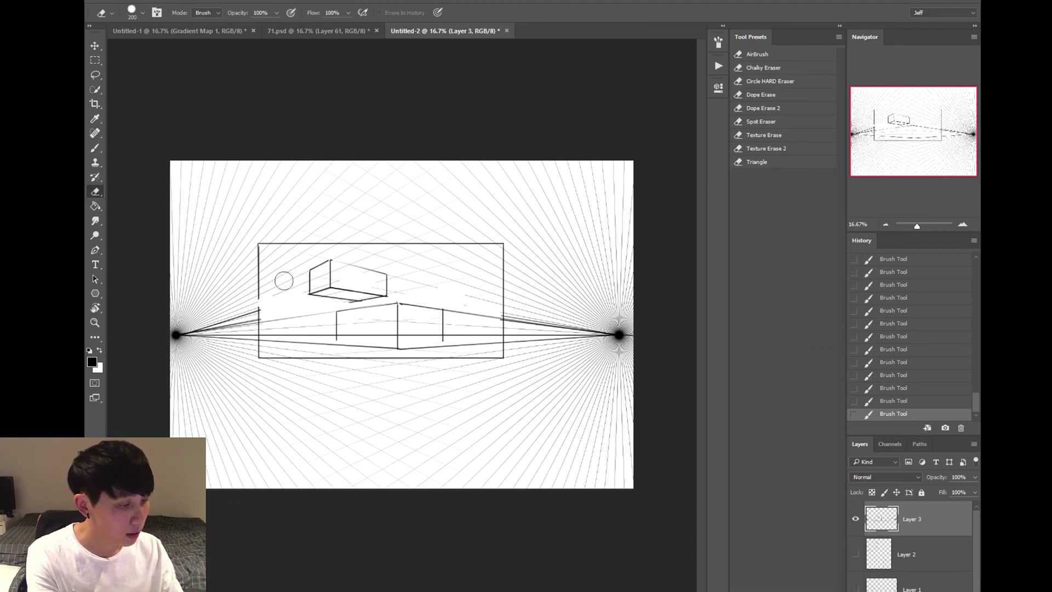
{"action": "left_click", "coordinate": [283, 319]}
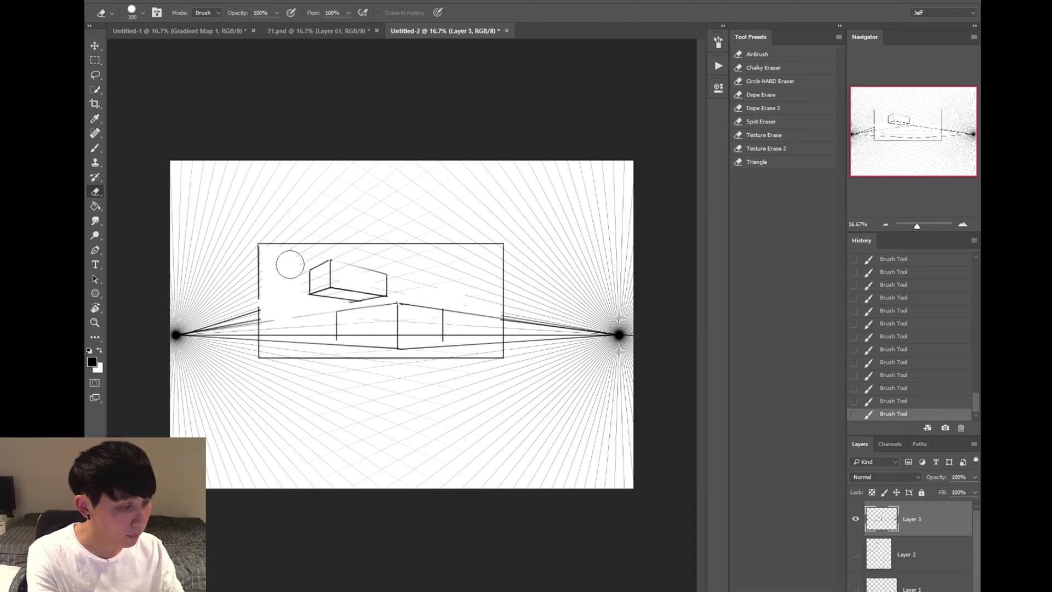
{"action": "left_click", "coordinate": [326, 253]}
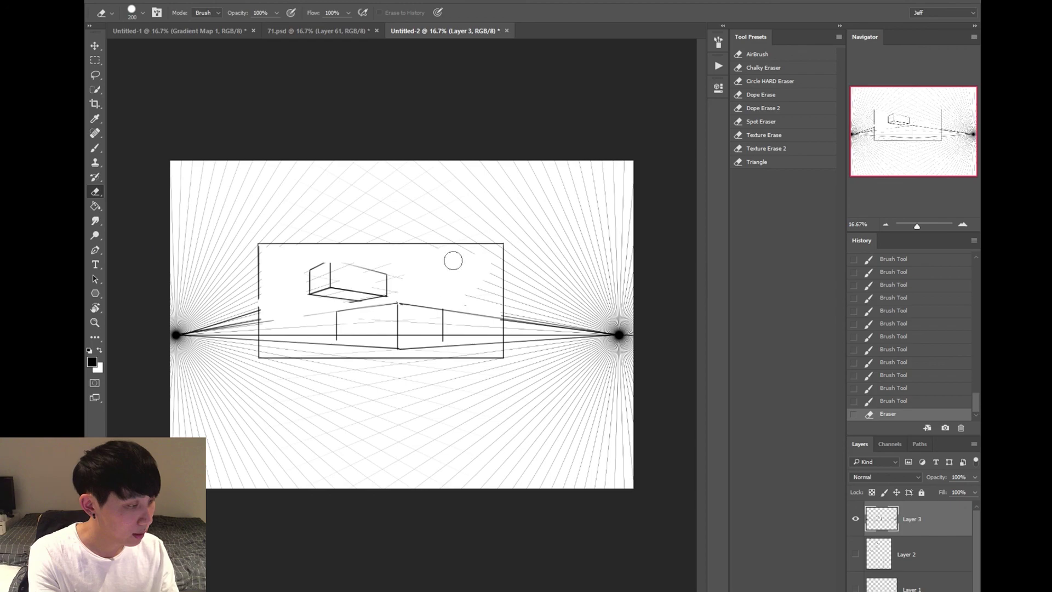
{"action": "left_click_drag", "start_coordinate": [480, 318], "coordinate": [484, 304]}
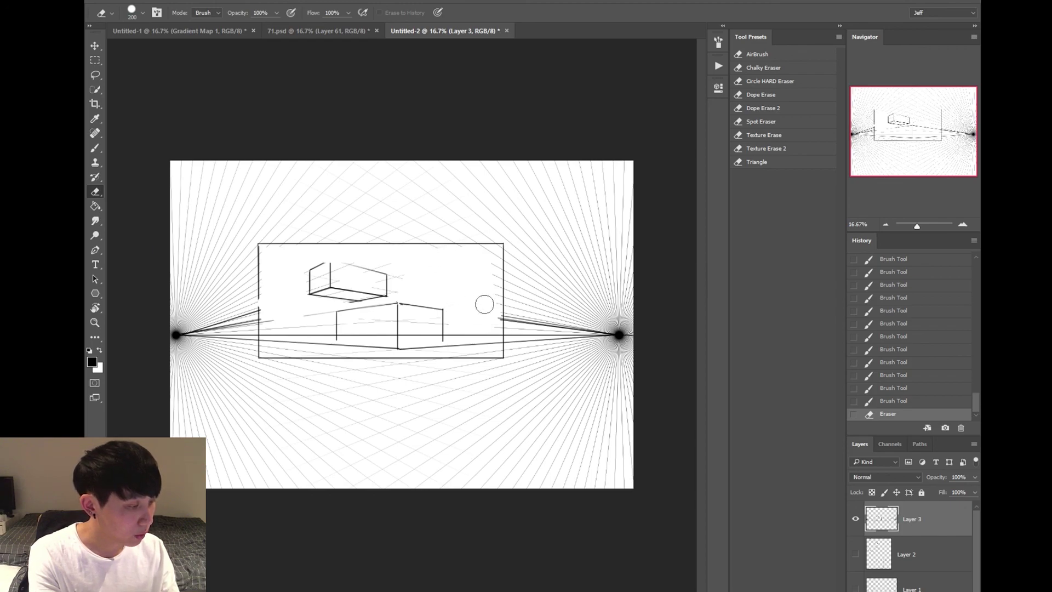
{"action": "key", "text": "bracketleft"}
{"action": "key", "text": "bracketleft"}
{"action": "left_click", "coordinate": [459, 343]}
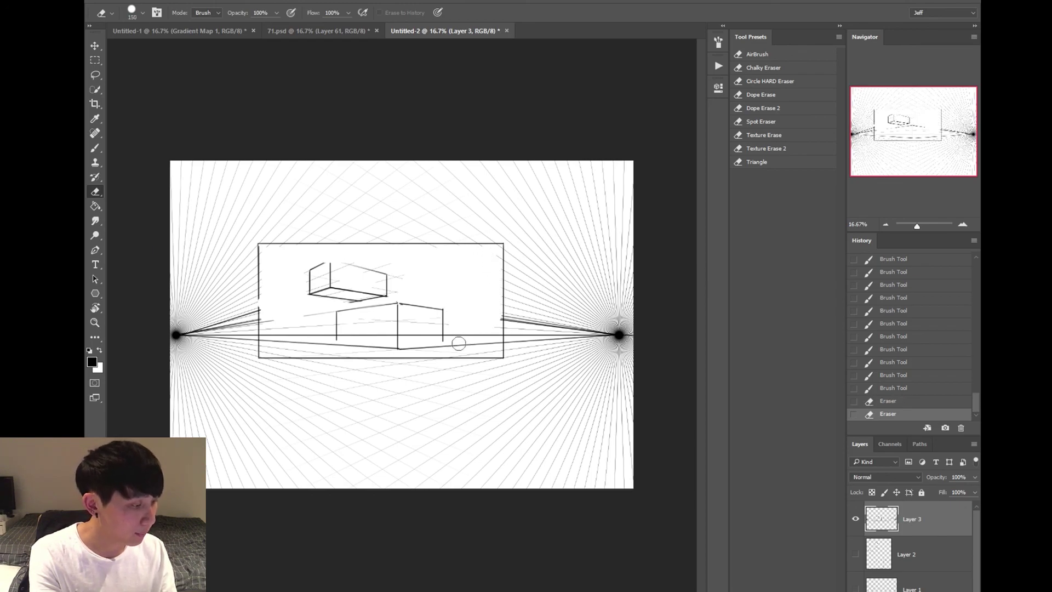
{"action": "left_click", "coordinate": [497, 342]}
{"action": "key", "text": "bracketleft"}
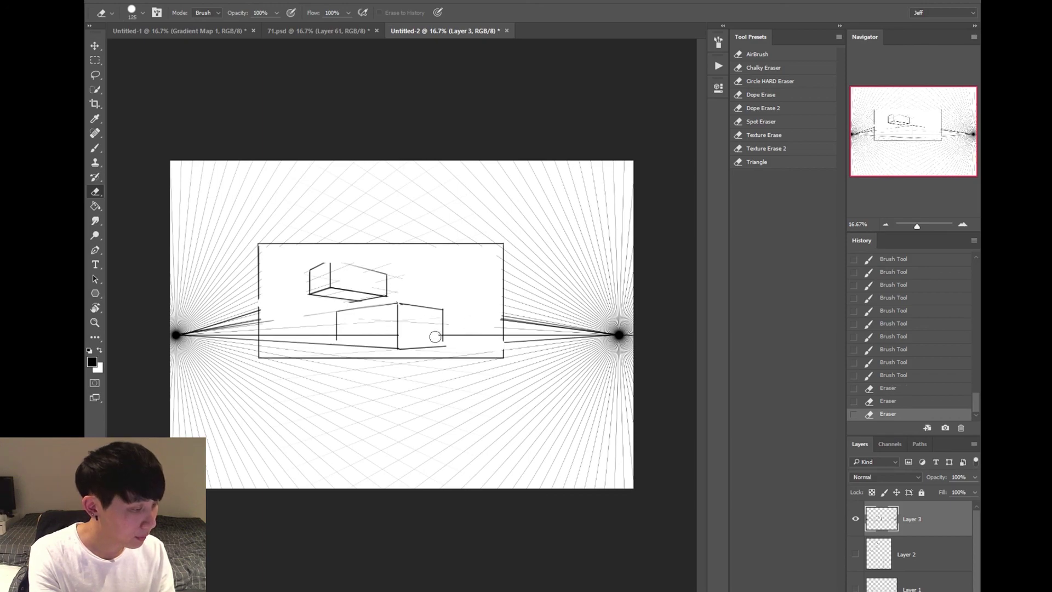
- Erase marks in and along the lower box's left face, then reinforce the upper box's edges
{"action": "left_click_drag", "start_coordinate": [400, 318], "coordinate": [349, 322]}
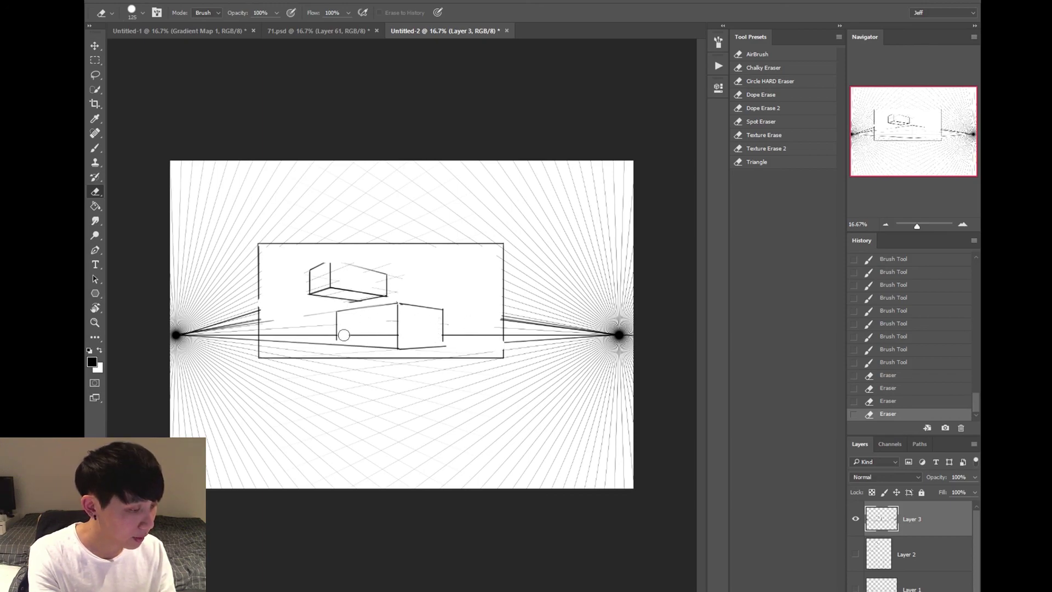
{"action": "left_click", "coordinate": [384, 336]}
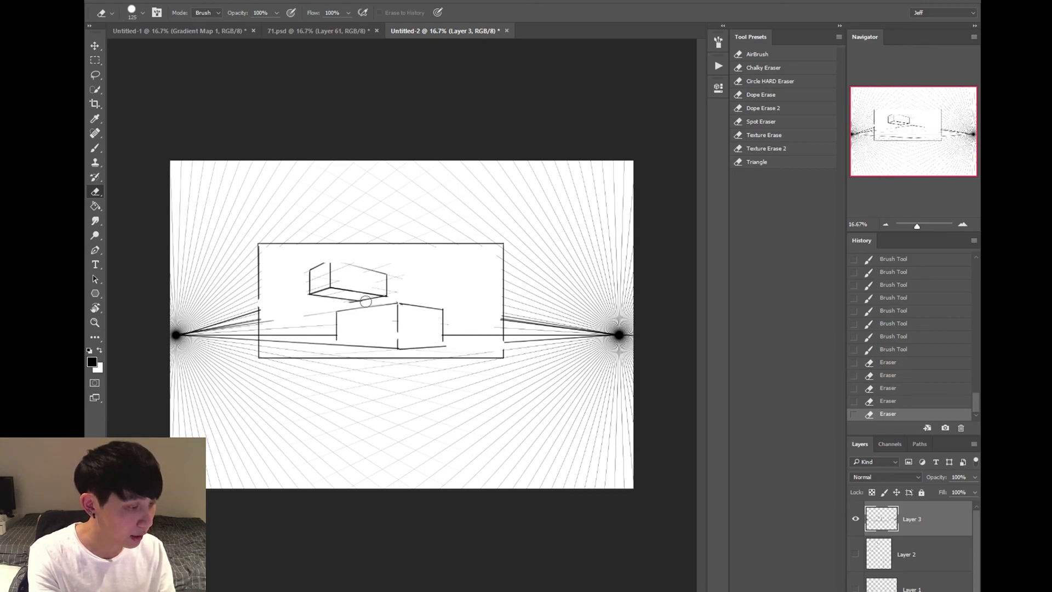
{"action": "left_click", "coordinate": [325, 322]}
{"action": "left_click_drag", "start_coordinate": [291, 326], "coordinate": [273, 324]}
{"action": "left_click", "coordinate": [268, 312]}
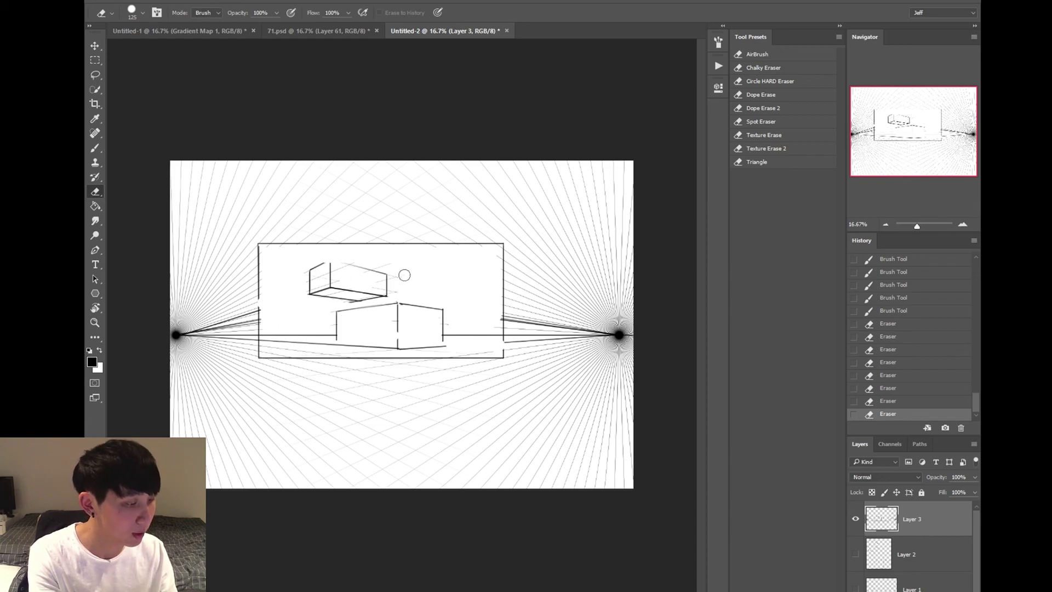
{"action": "key", "text": "b"}
{"action": "left_click_drag", "start_coordinate": [345, 299], "coordinate": [389, 277]}
- Crop the canvas to the drawn rectangular frame
{"action": "left_click", "coordinate": [101, 107]}
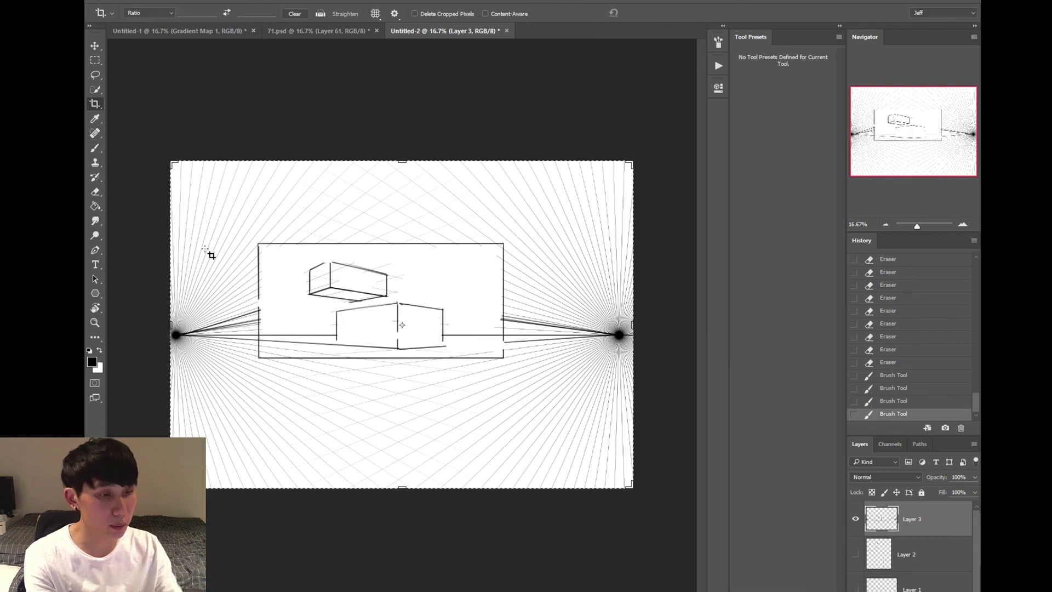
{"action": "left_click_drag", "start_coordinate": [171, 486], "coordinate": [215, 422]}
{"action": "left_click_drag", "start_coordinate": [590, 226], "coordinate": [524, 268]}
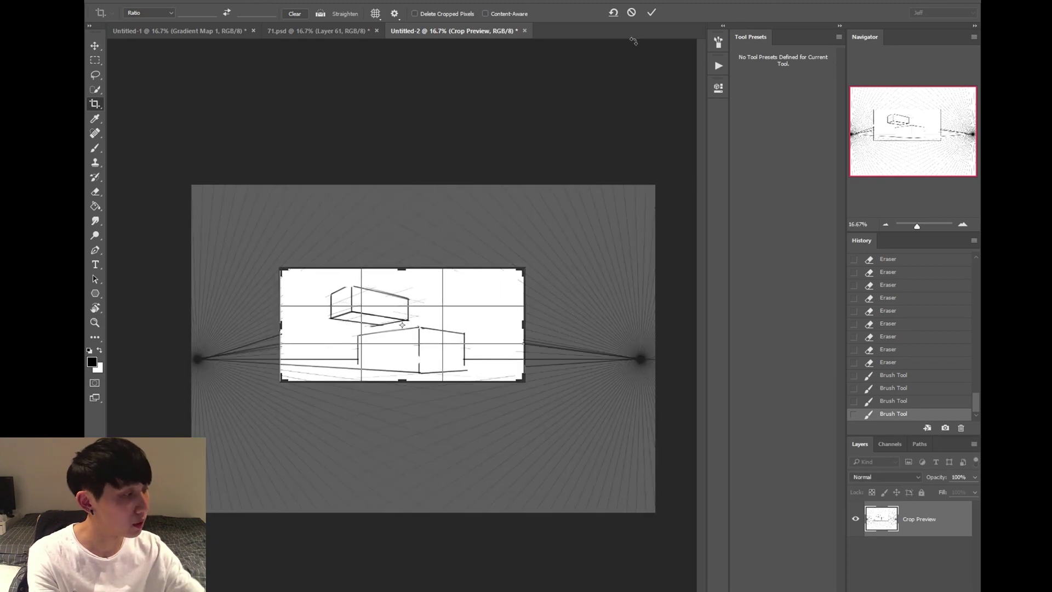
{"action": "left_click", "coordinate": [652, 13]}
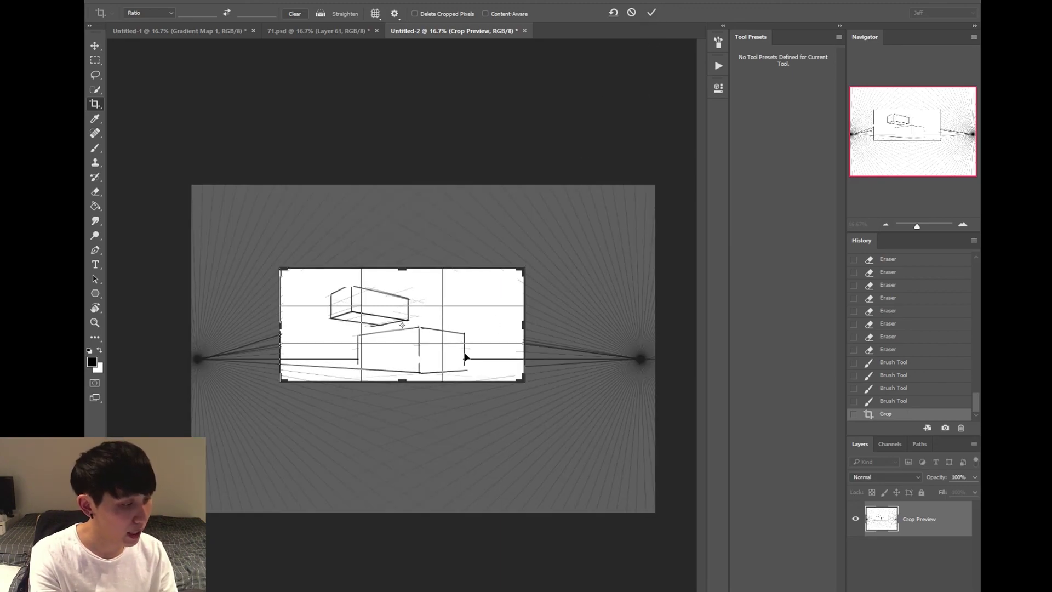
{"action": "left_click", "coordinate": [653, 13]}
- Erase stray marks near the top box and bottom-left edge, then hatch under the top box
{"action": "key", "text": "e"}
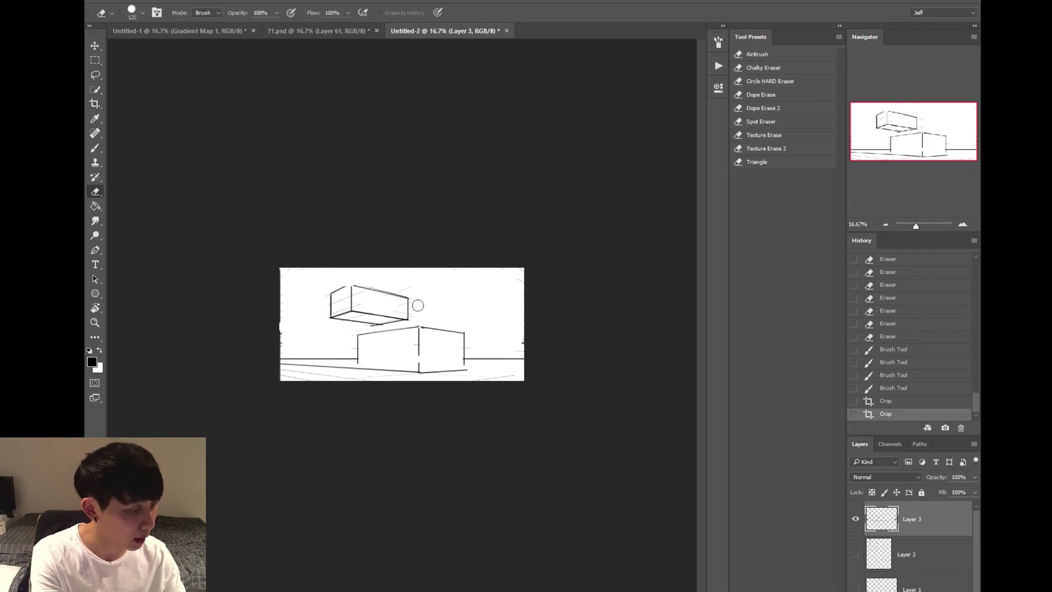
{"action": "left_click_drag", "start_coordinate": [394, 286], "coordinate": [376, 274]}
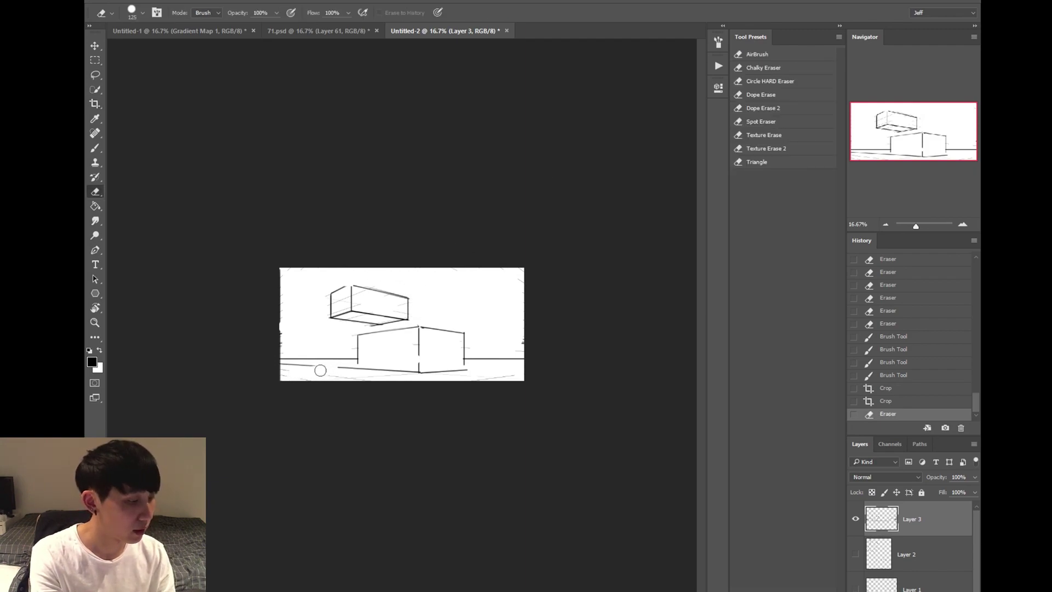
{"action": "left_click_drag", "start_coordinate": [317, 369], "coordinate": [241, 395]}
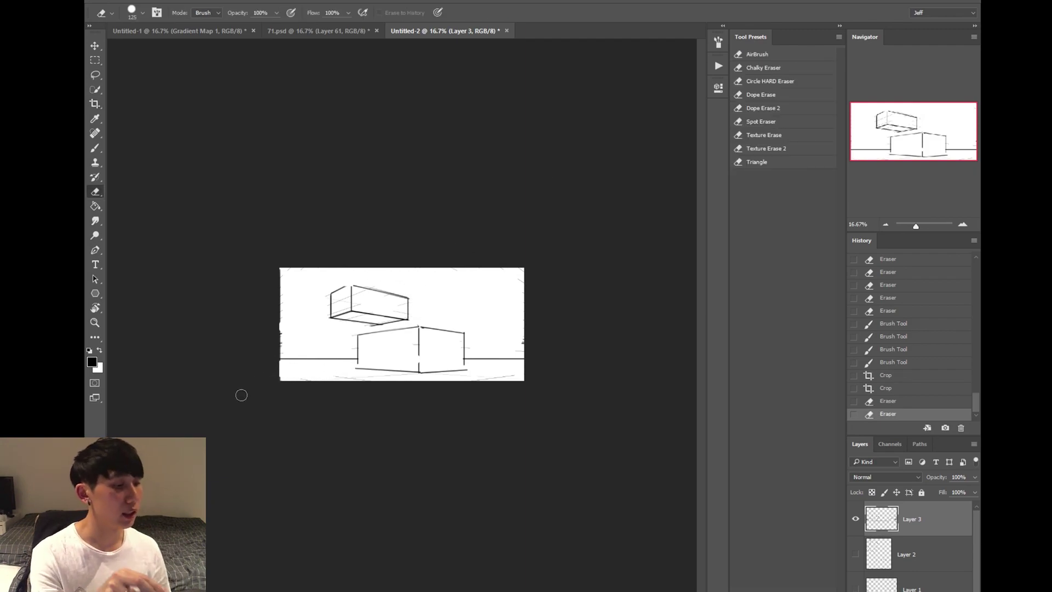
{"action": "key", "text": "b"}
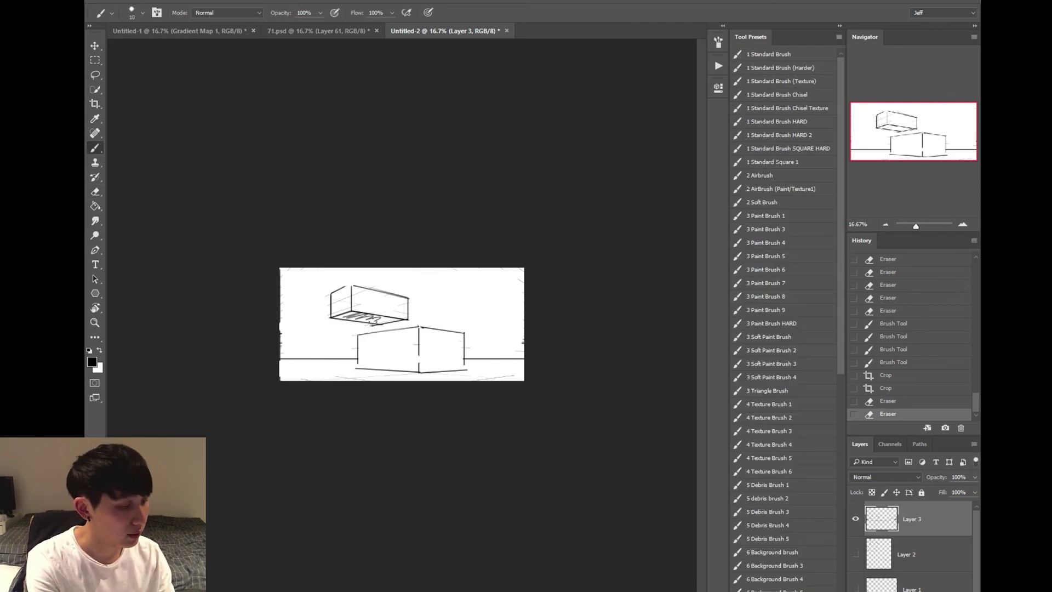
{"action": "left_click_drag", "start_coordinate": [370, 324], "coordinate": [398, 318]}
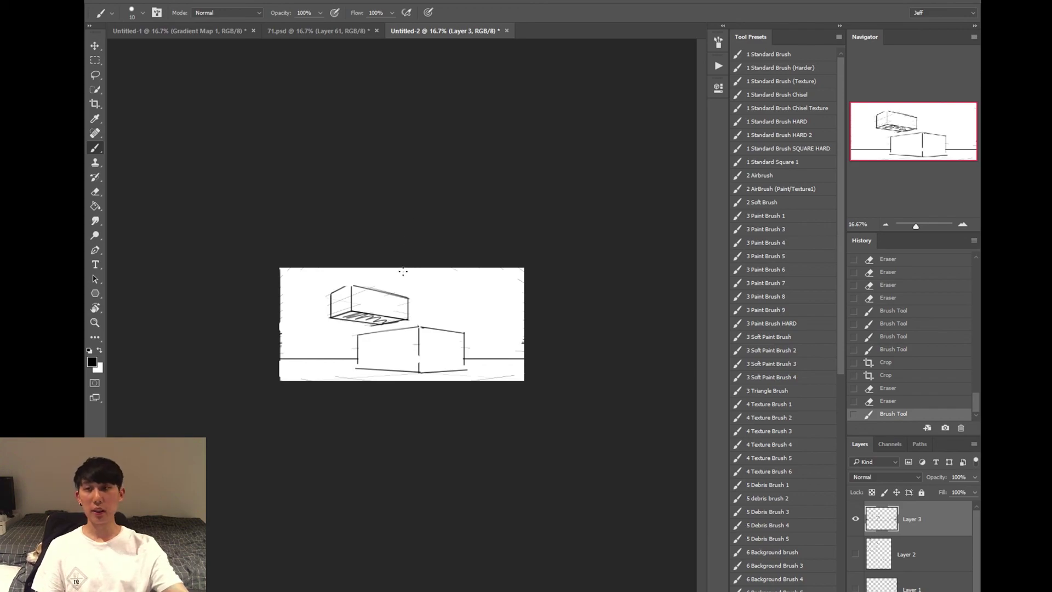
- Set up the Polygon tool as a star with 99% indent and 100 sides
{"action": "left_click", "coordinate": [97, 295]}
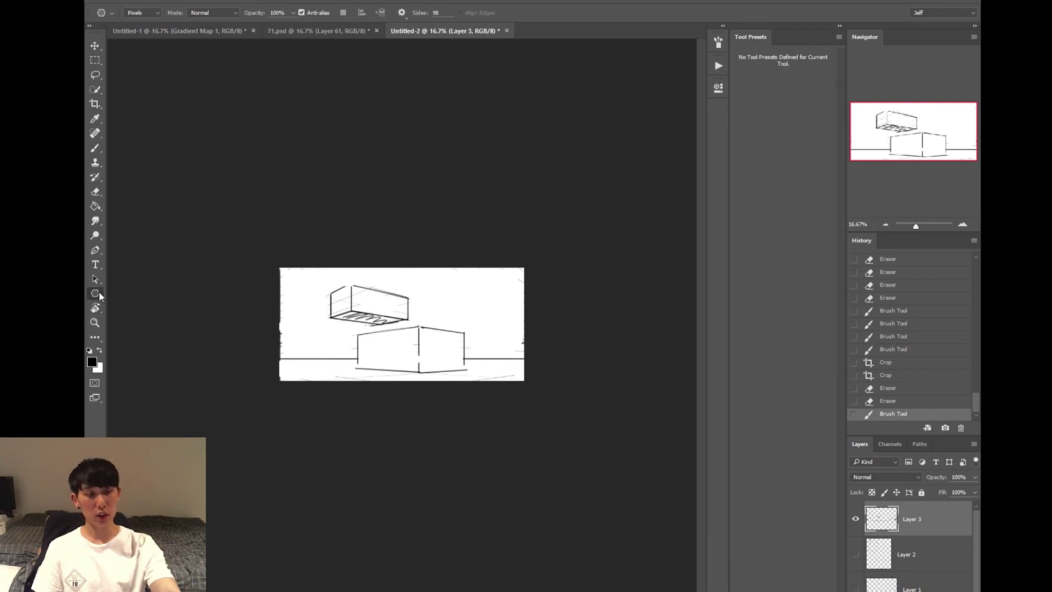
{"action": "right_click", "coordinate": [96, 296]}
{"action": "left_click", "coordinate": [173, 325]}
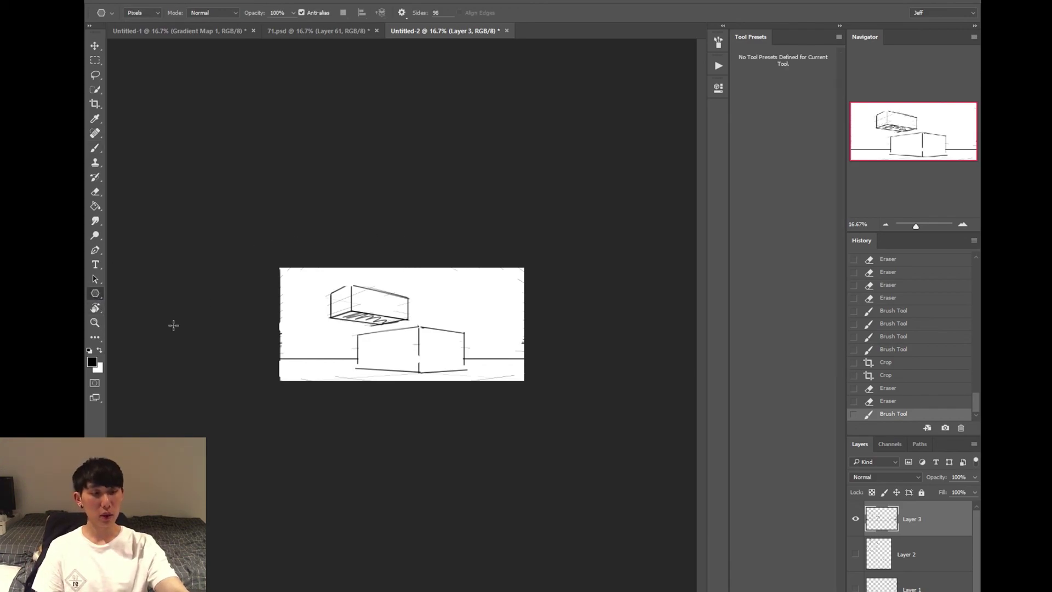
{"action": "left_click", "coordinate": [402, 13]}
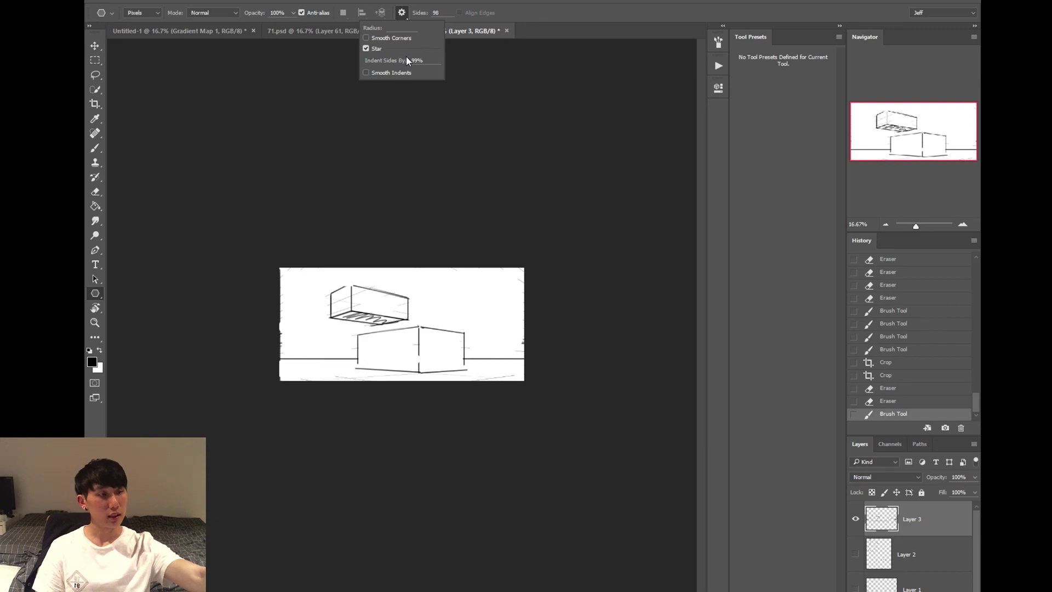
{"action": "left_click", "coordinate": [431, 13]}
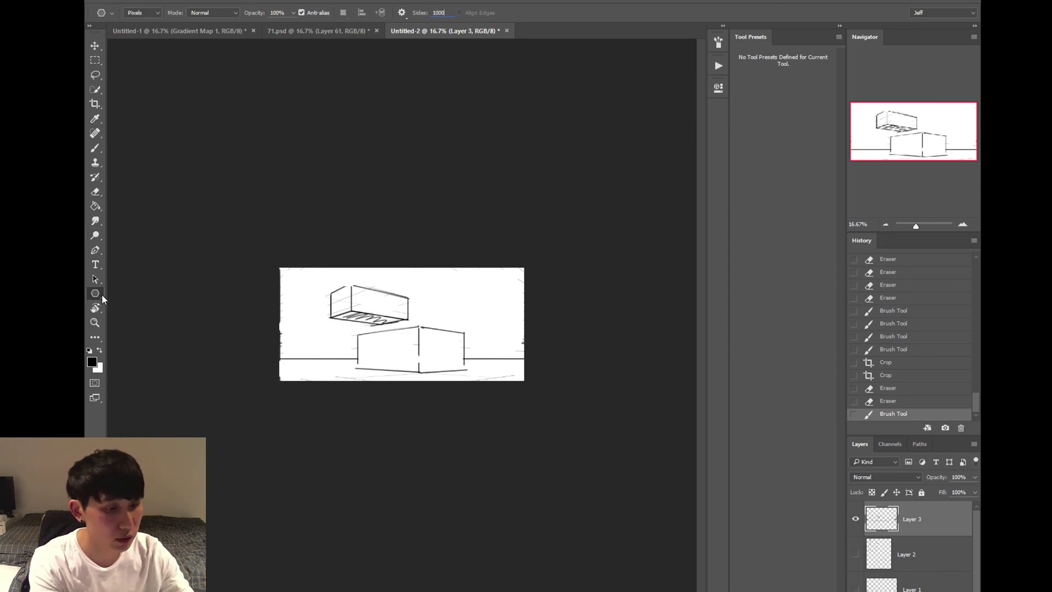
{"action": "type", "text": "1000"}
{"action": "key", "text": "Return"}
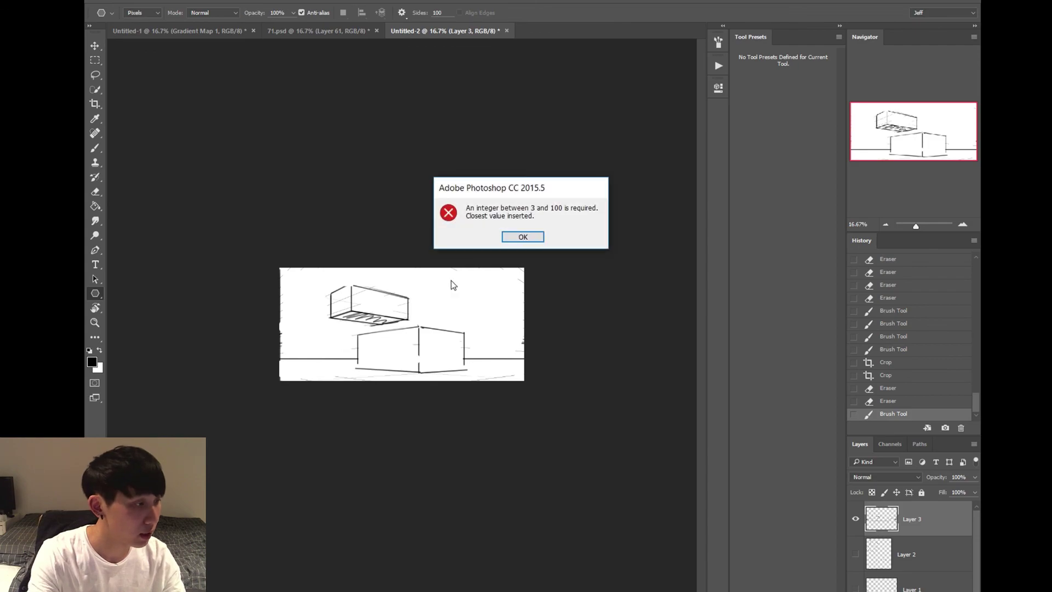
{"action": "left_click", "coordinate": [525, 241]}
- Draw a test 100-point starburst, undo it, and keep the drawing mode as Pixels
{"action": "left_click_drag", "start_coordinate": [297, 336], "coordinate": [597, 252]}
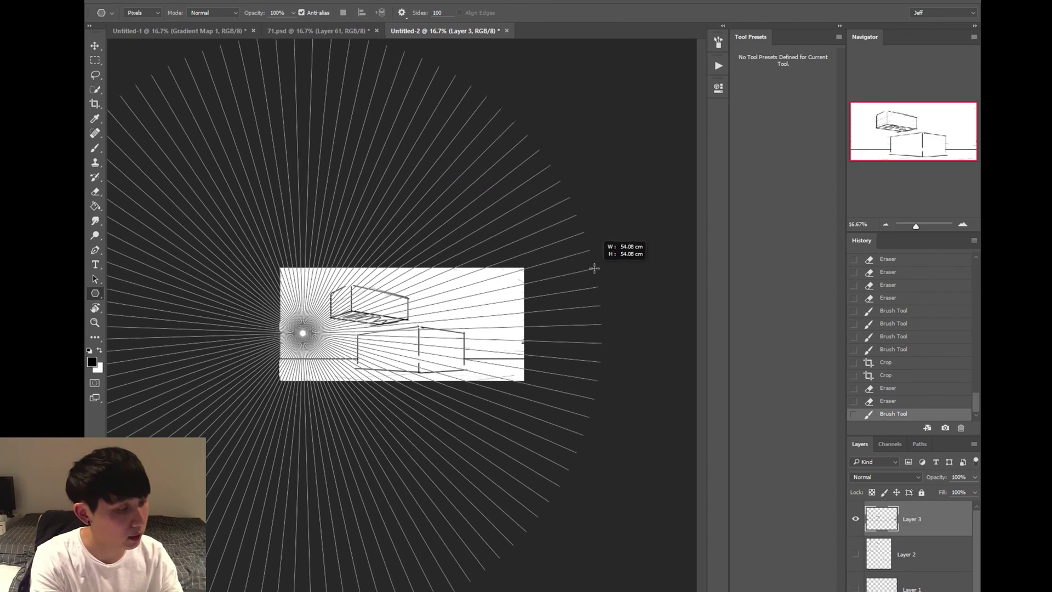
{"action": "key", "text": "ctrl+z"}
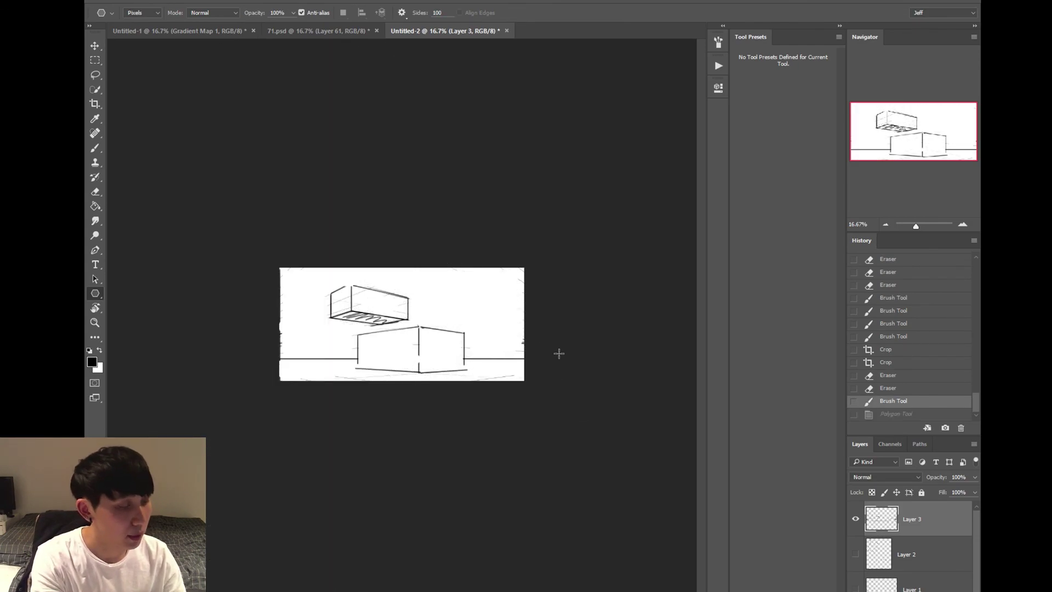
{"action": "left_click", "coordinate": [146, 19]}
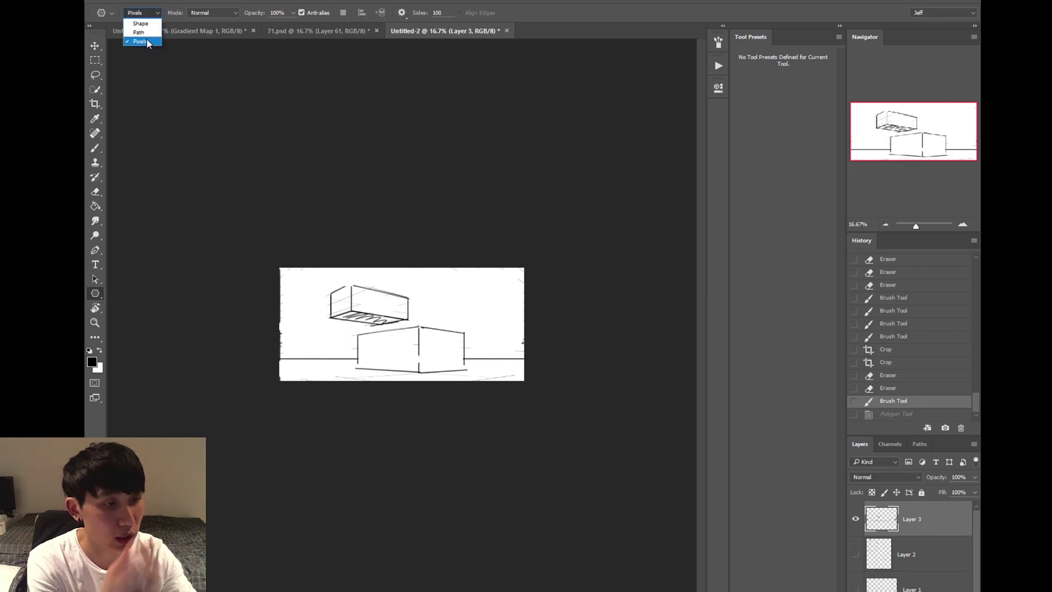
{"action": "left_click", "coordinate": [147, 42]}
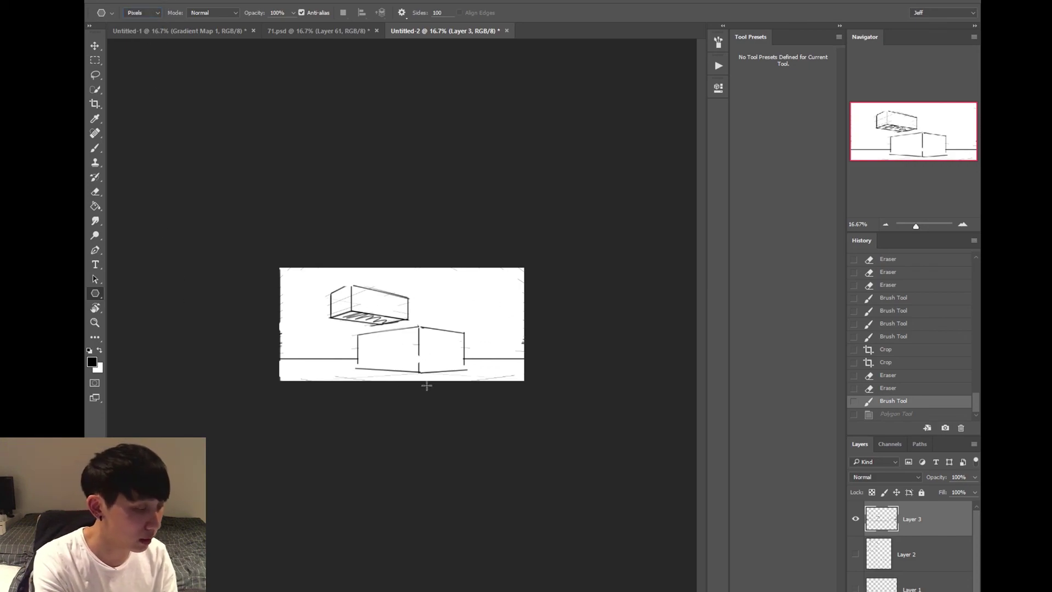
{"action": "key", "text": "ctrl+equal"}
{"action": "key", "text": "e"}
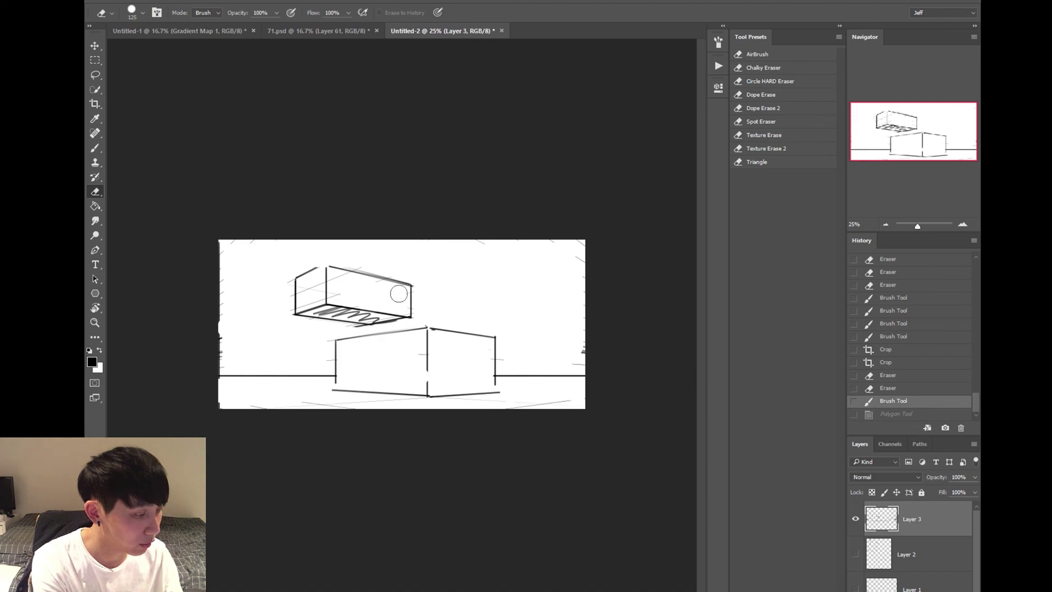
- Use the Eraser to wipe out the stray stroke at the lower box's bottom-left corner
{"action": "left_click", "coordinate": [331, 394]}
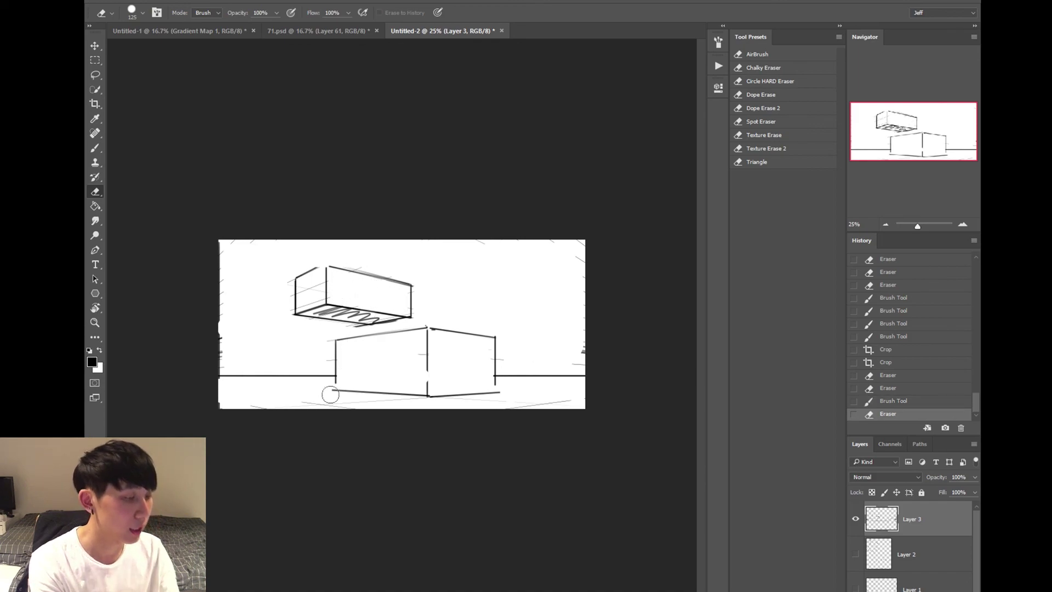